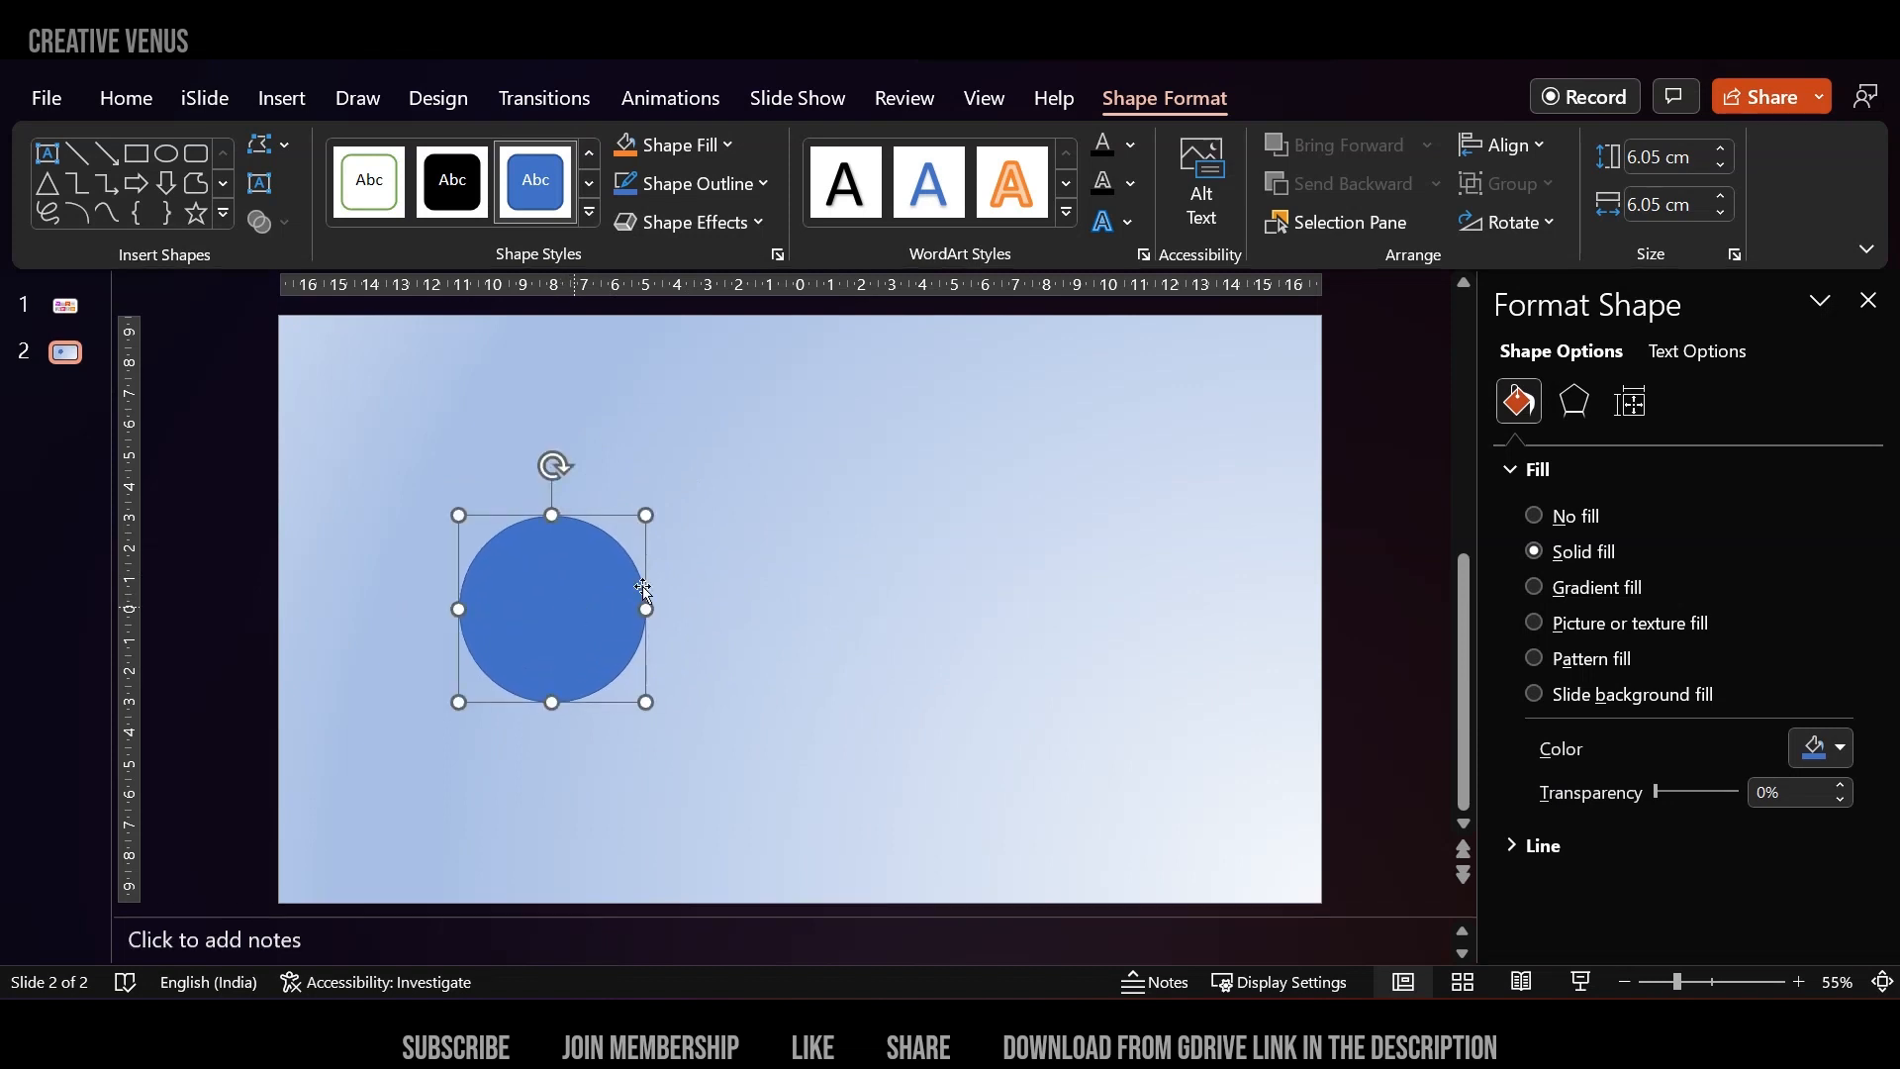
Apply a gradient fill to the circle and remove its outline.
left_click(1595, 589)
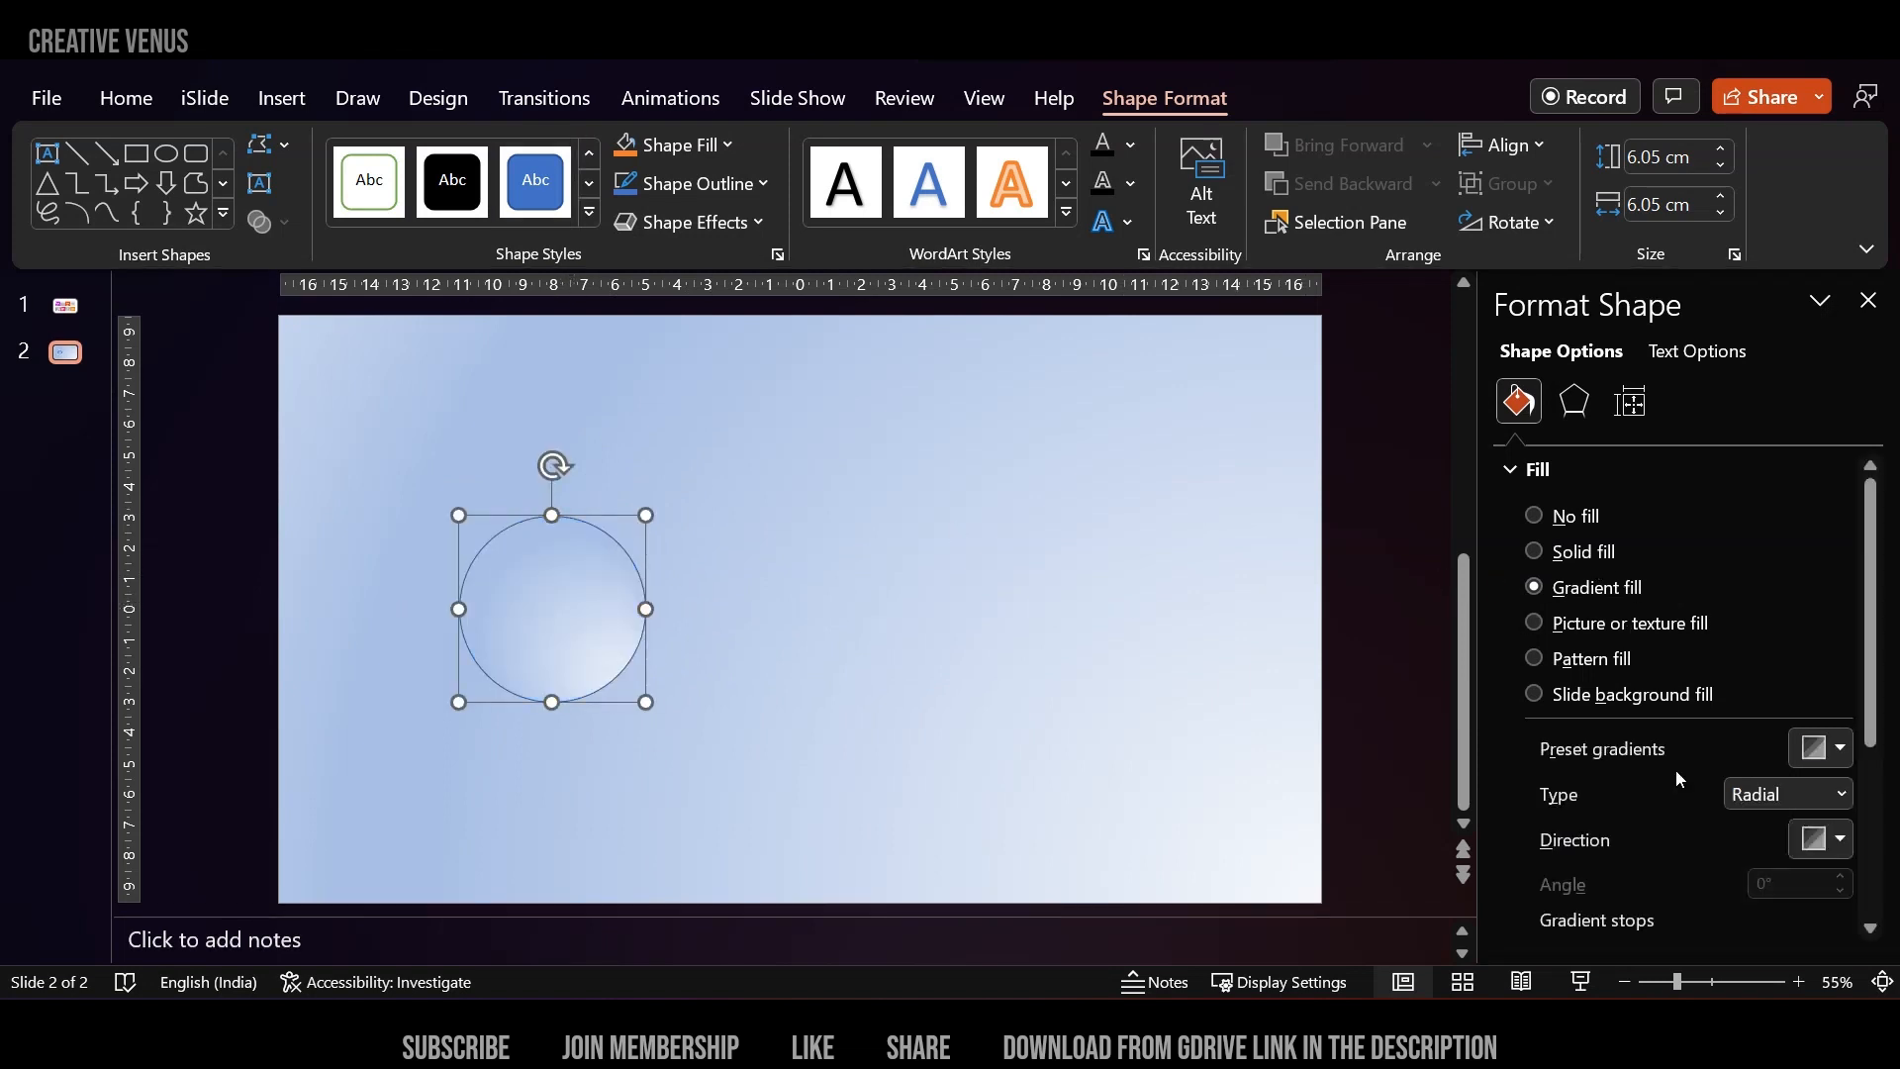
scroll(1678, 840, "down", 6)
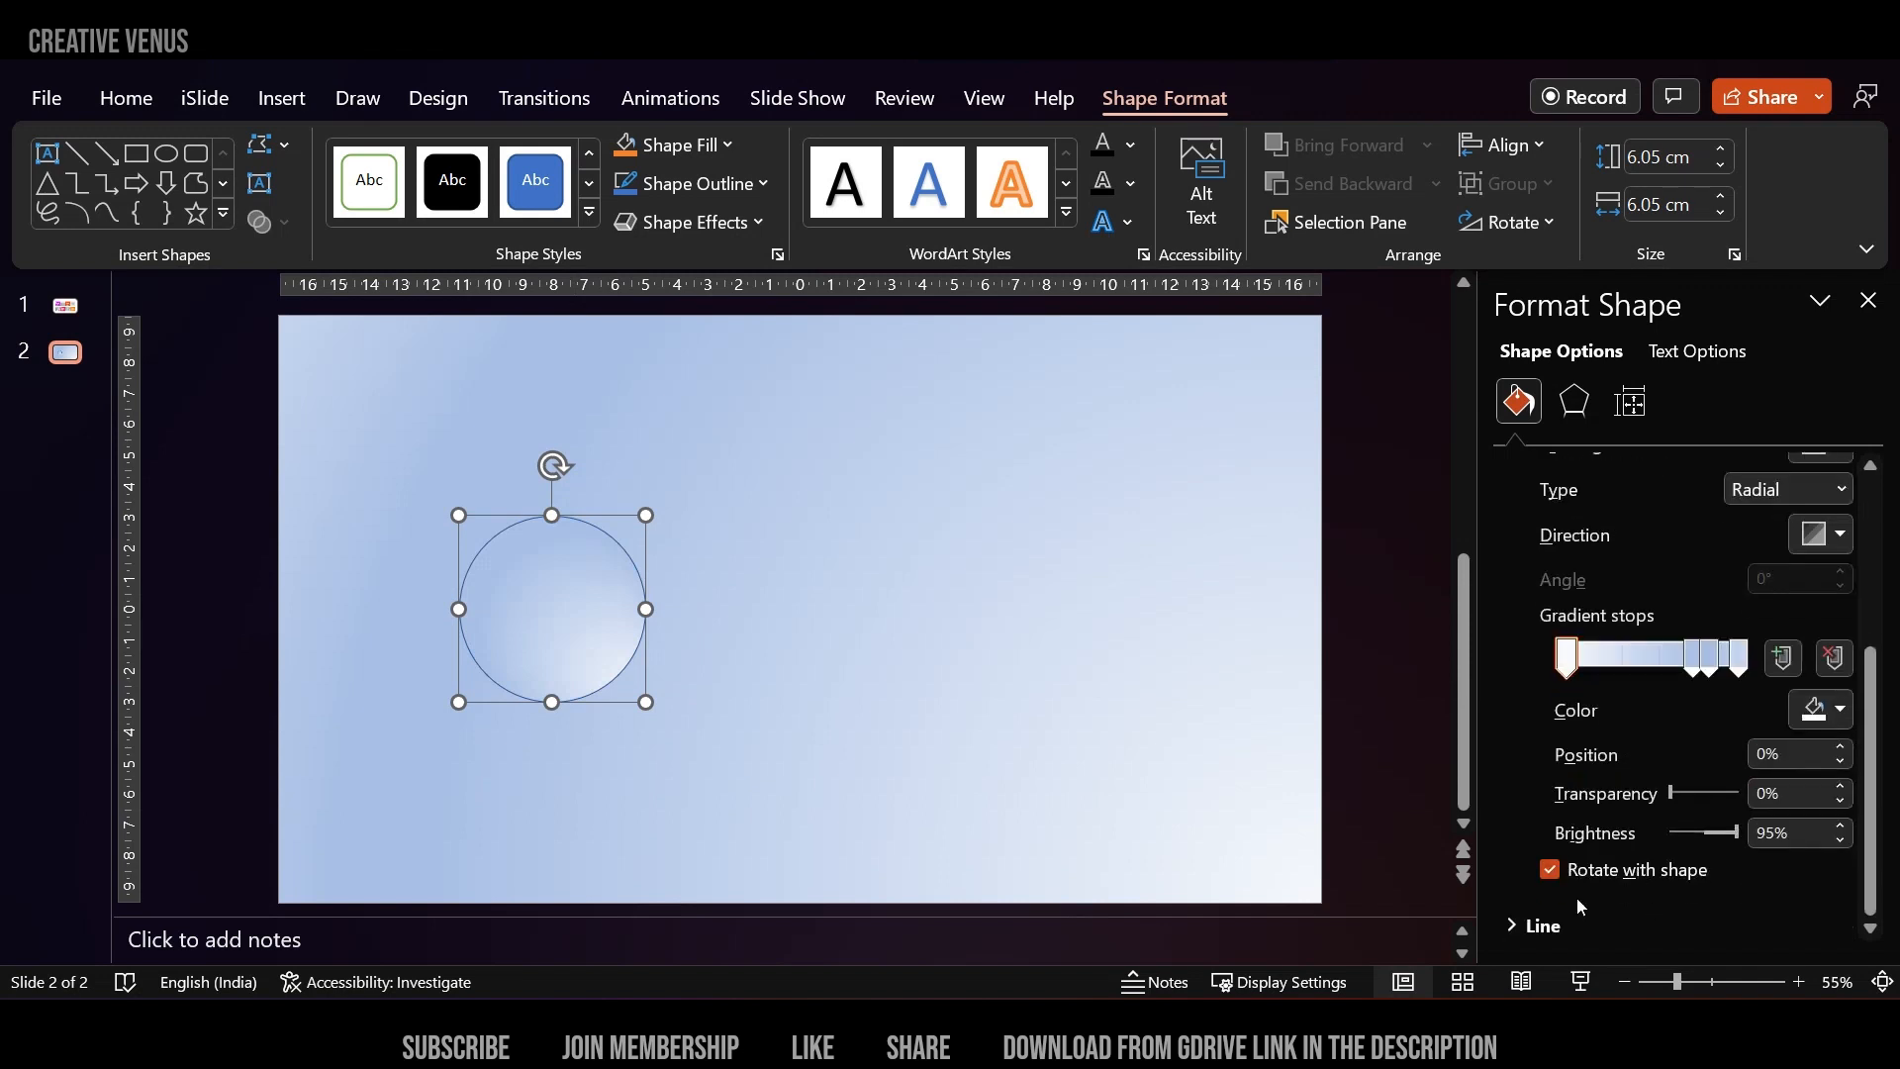
left_click(1539, 926)
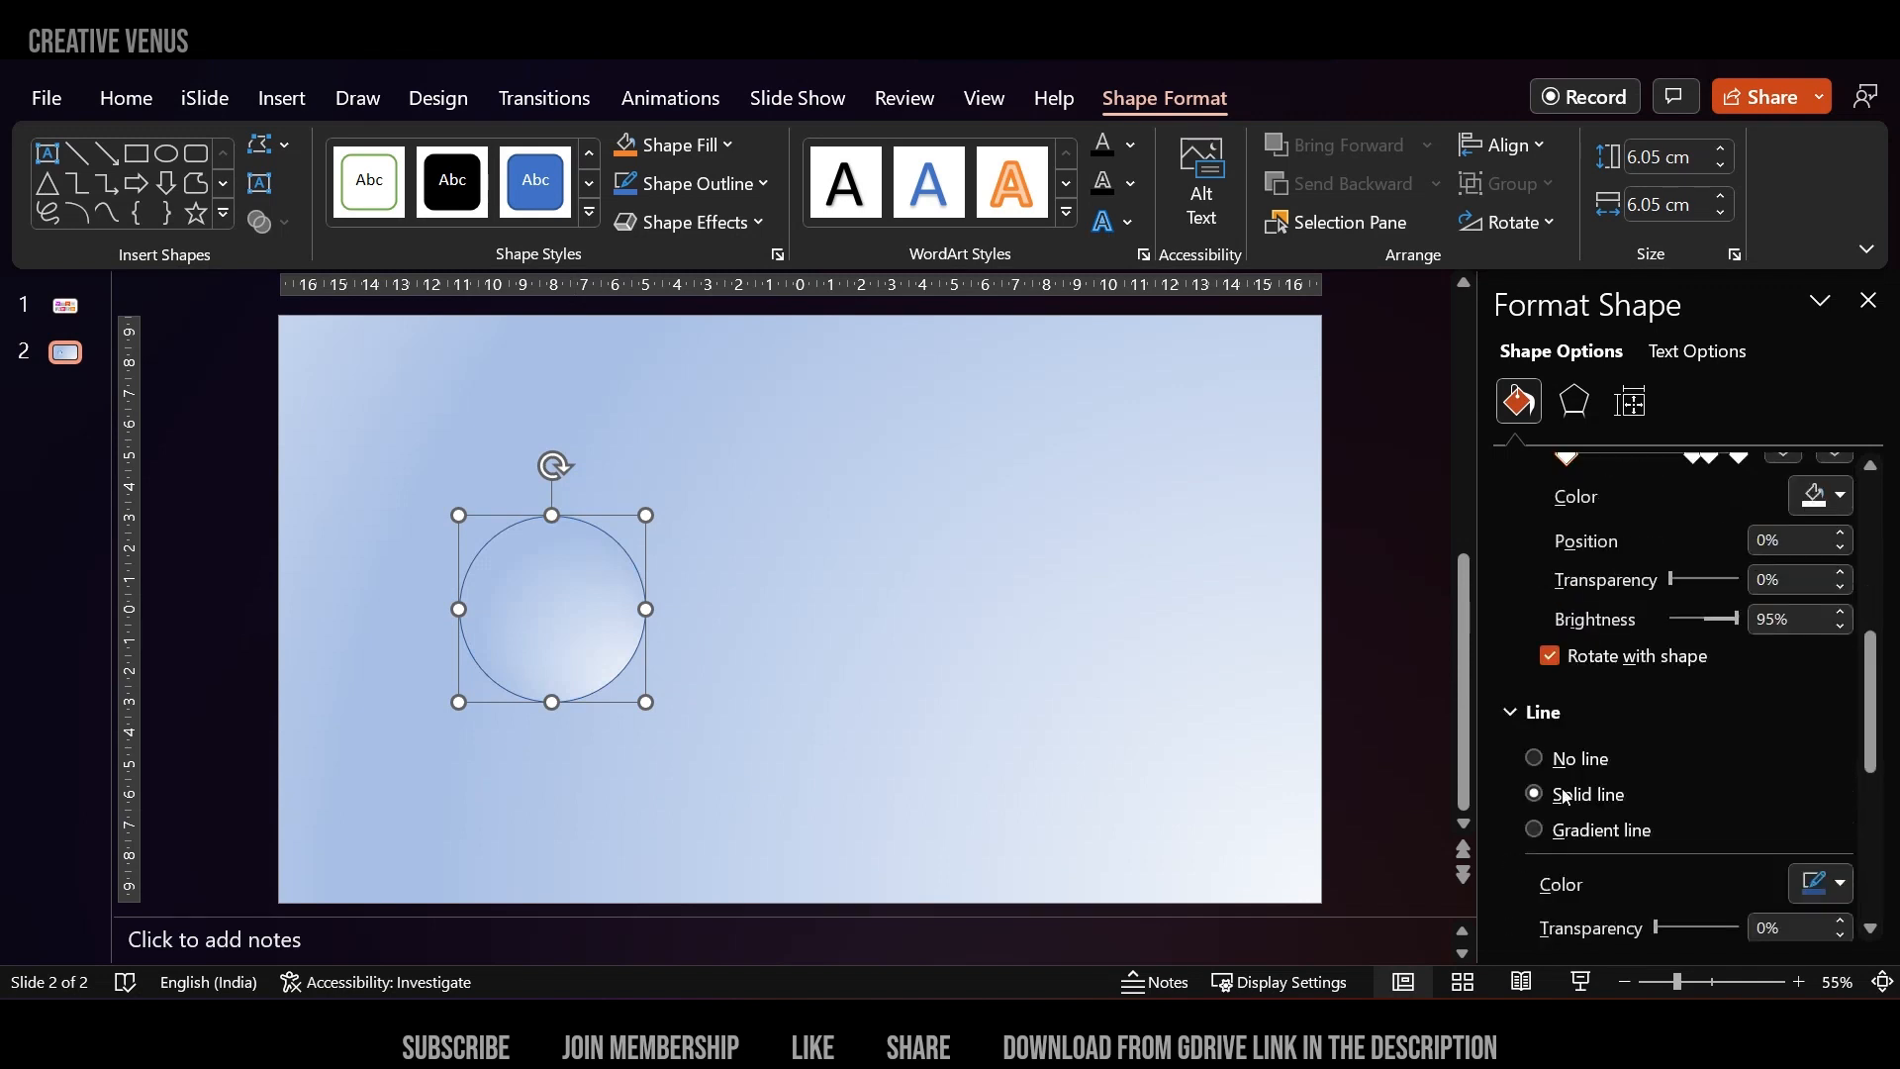
left_click(1557, 764)
scroll(1625, 773, "up", 6)
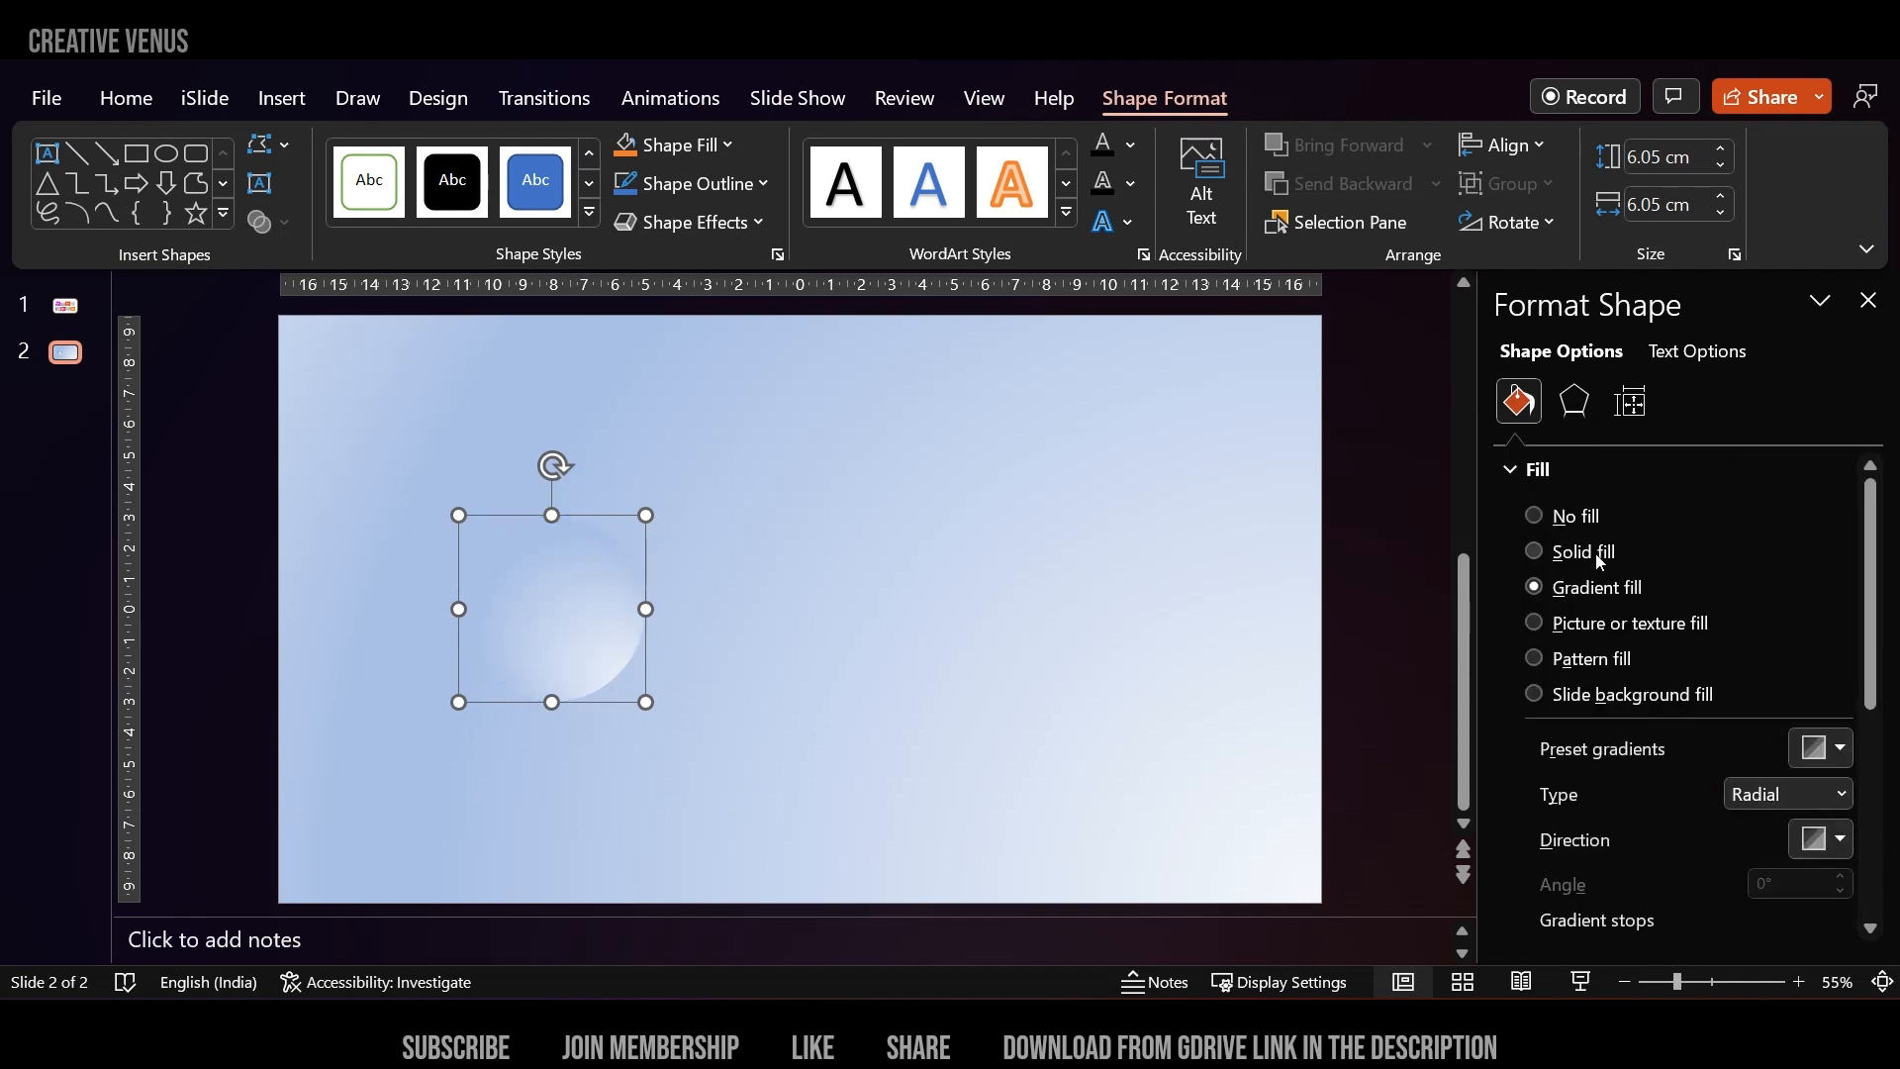
Set the circle's gradient type to Radial with the direction spreading from the center.
left_click(1833, 798)
left_click(1787, 855)
left_click(1826, 839)
left_click(1664, 905)
Reduce the circle's gradient to two stops, one at each end, by removing the extra stops.
scroll(1623, 766, "down", 3)
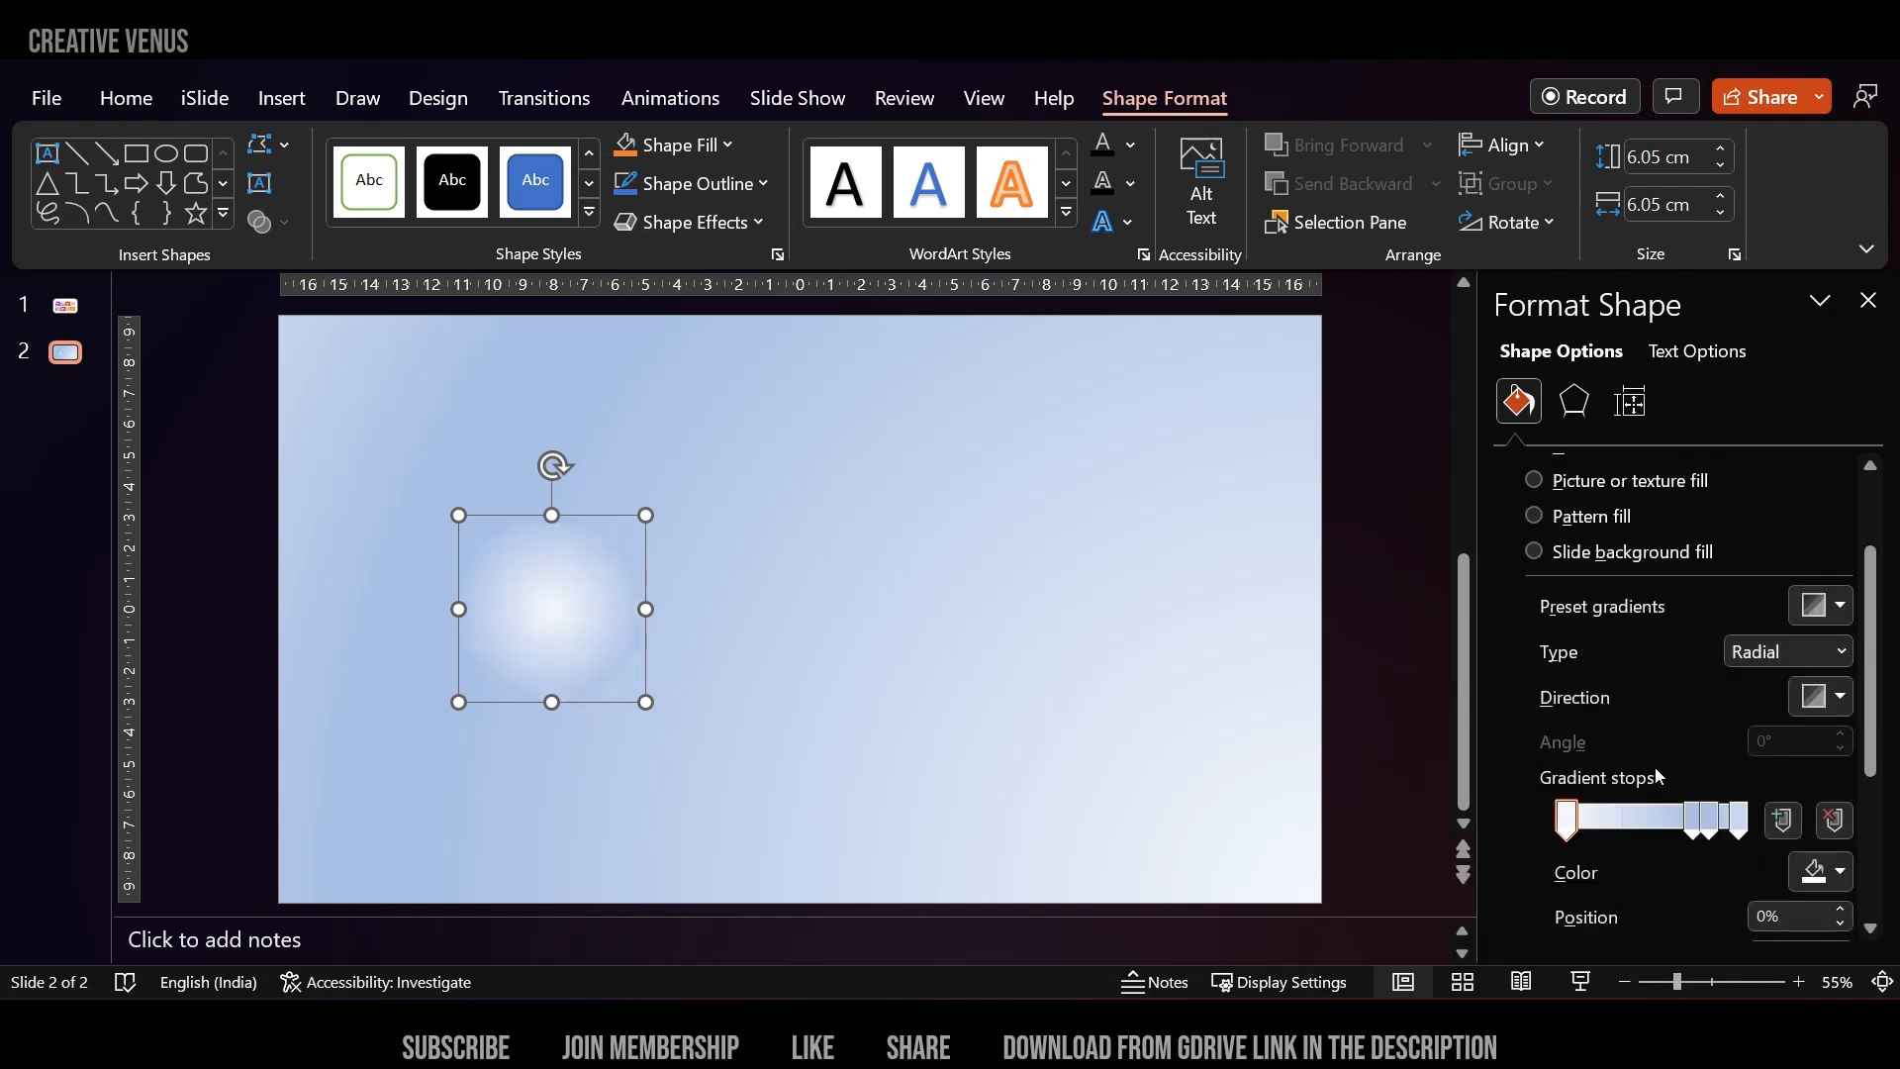
left_click(1745, 820)
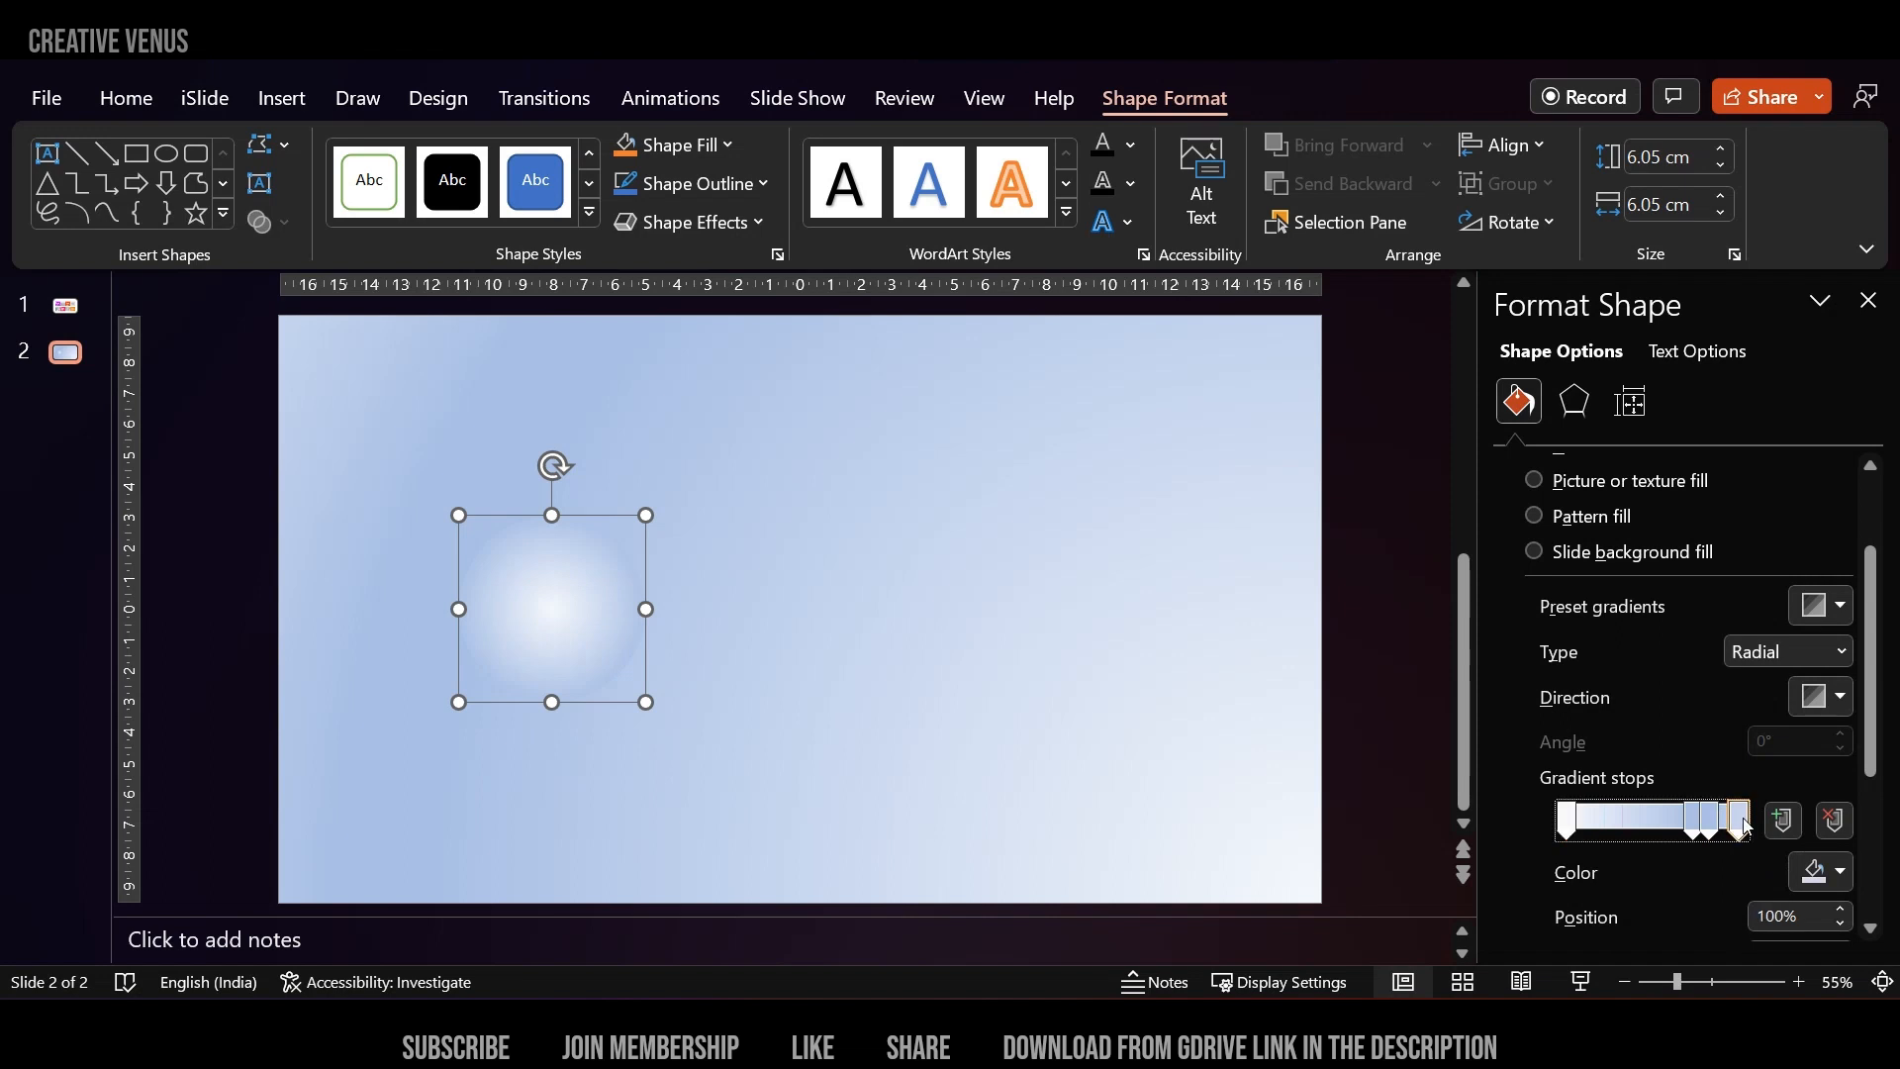
left_click(1836, 821)
left_click(1836, 829)
left_click_drag(1693, 821, 1764, 827)
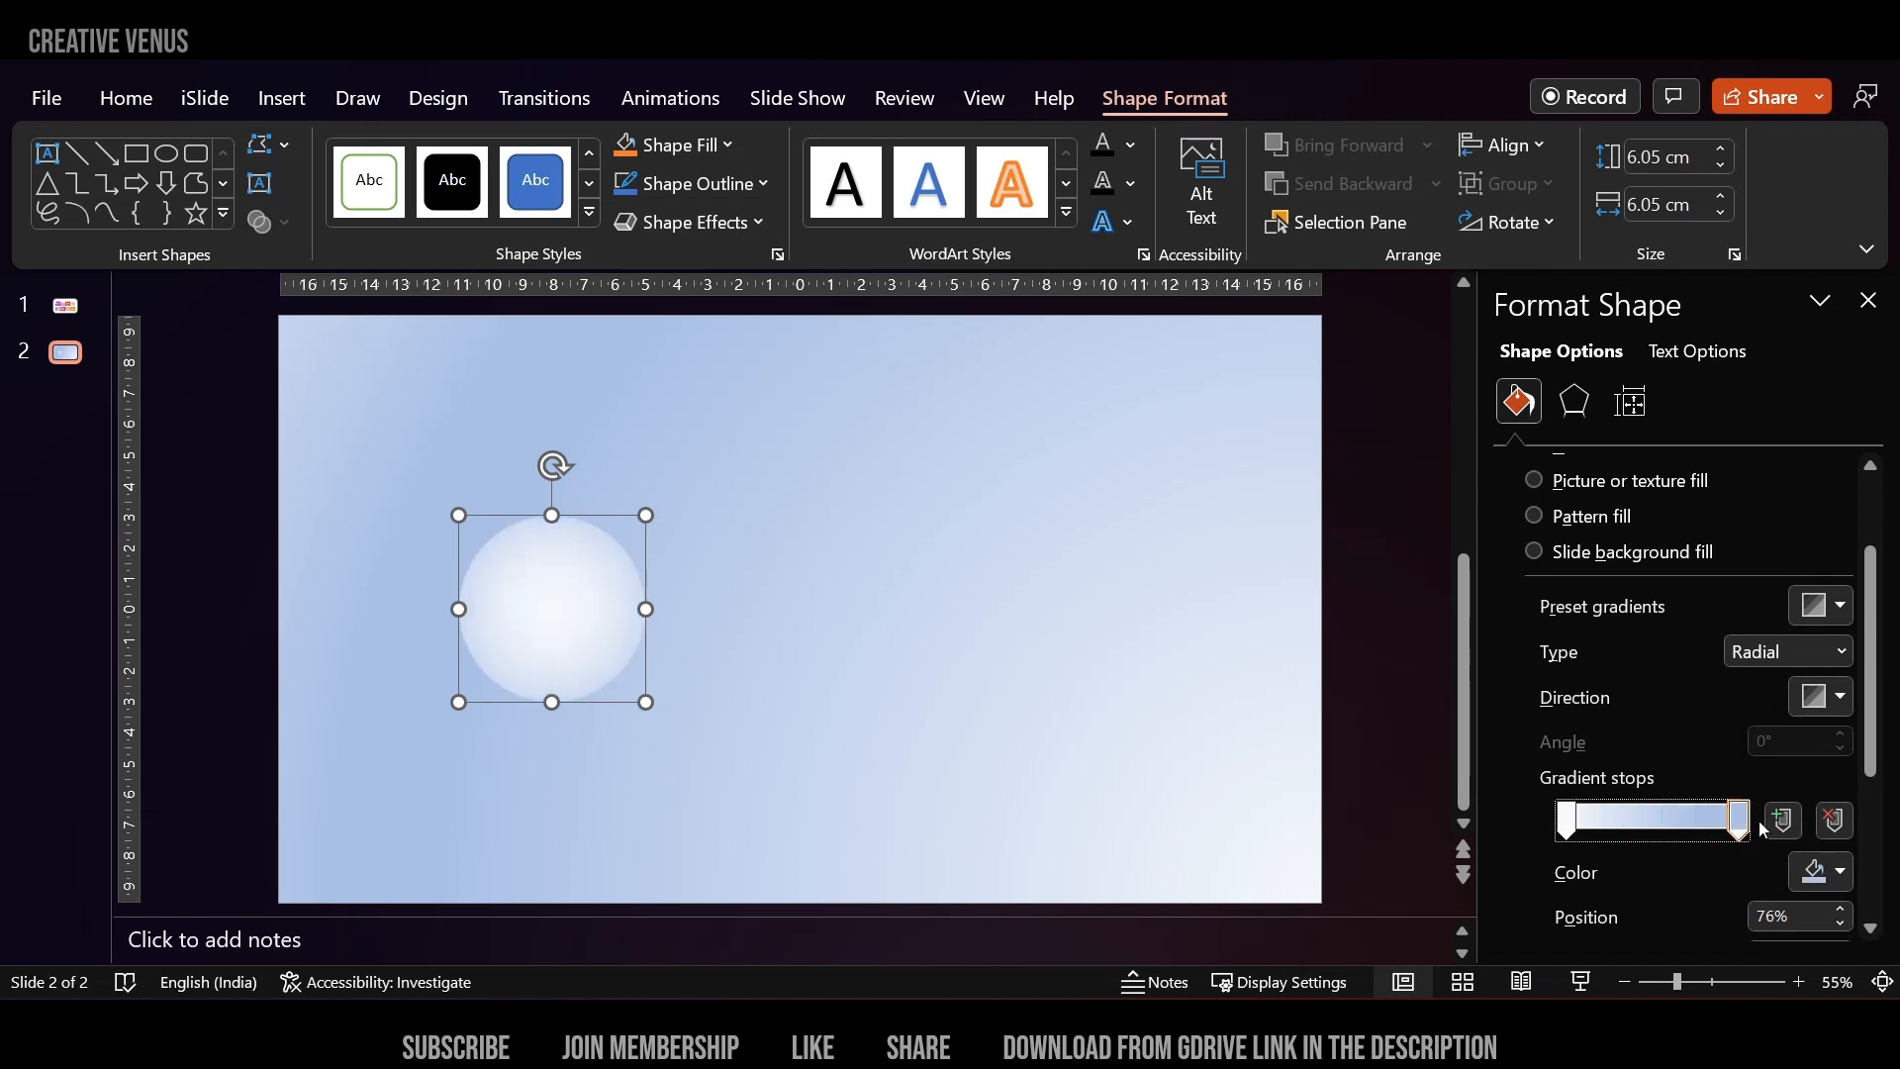
Try light grey theme shades for the circle's end and start gradient stops.
left_click(1825, 872)
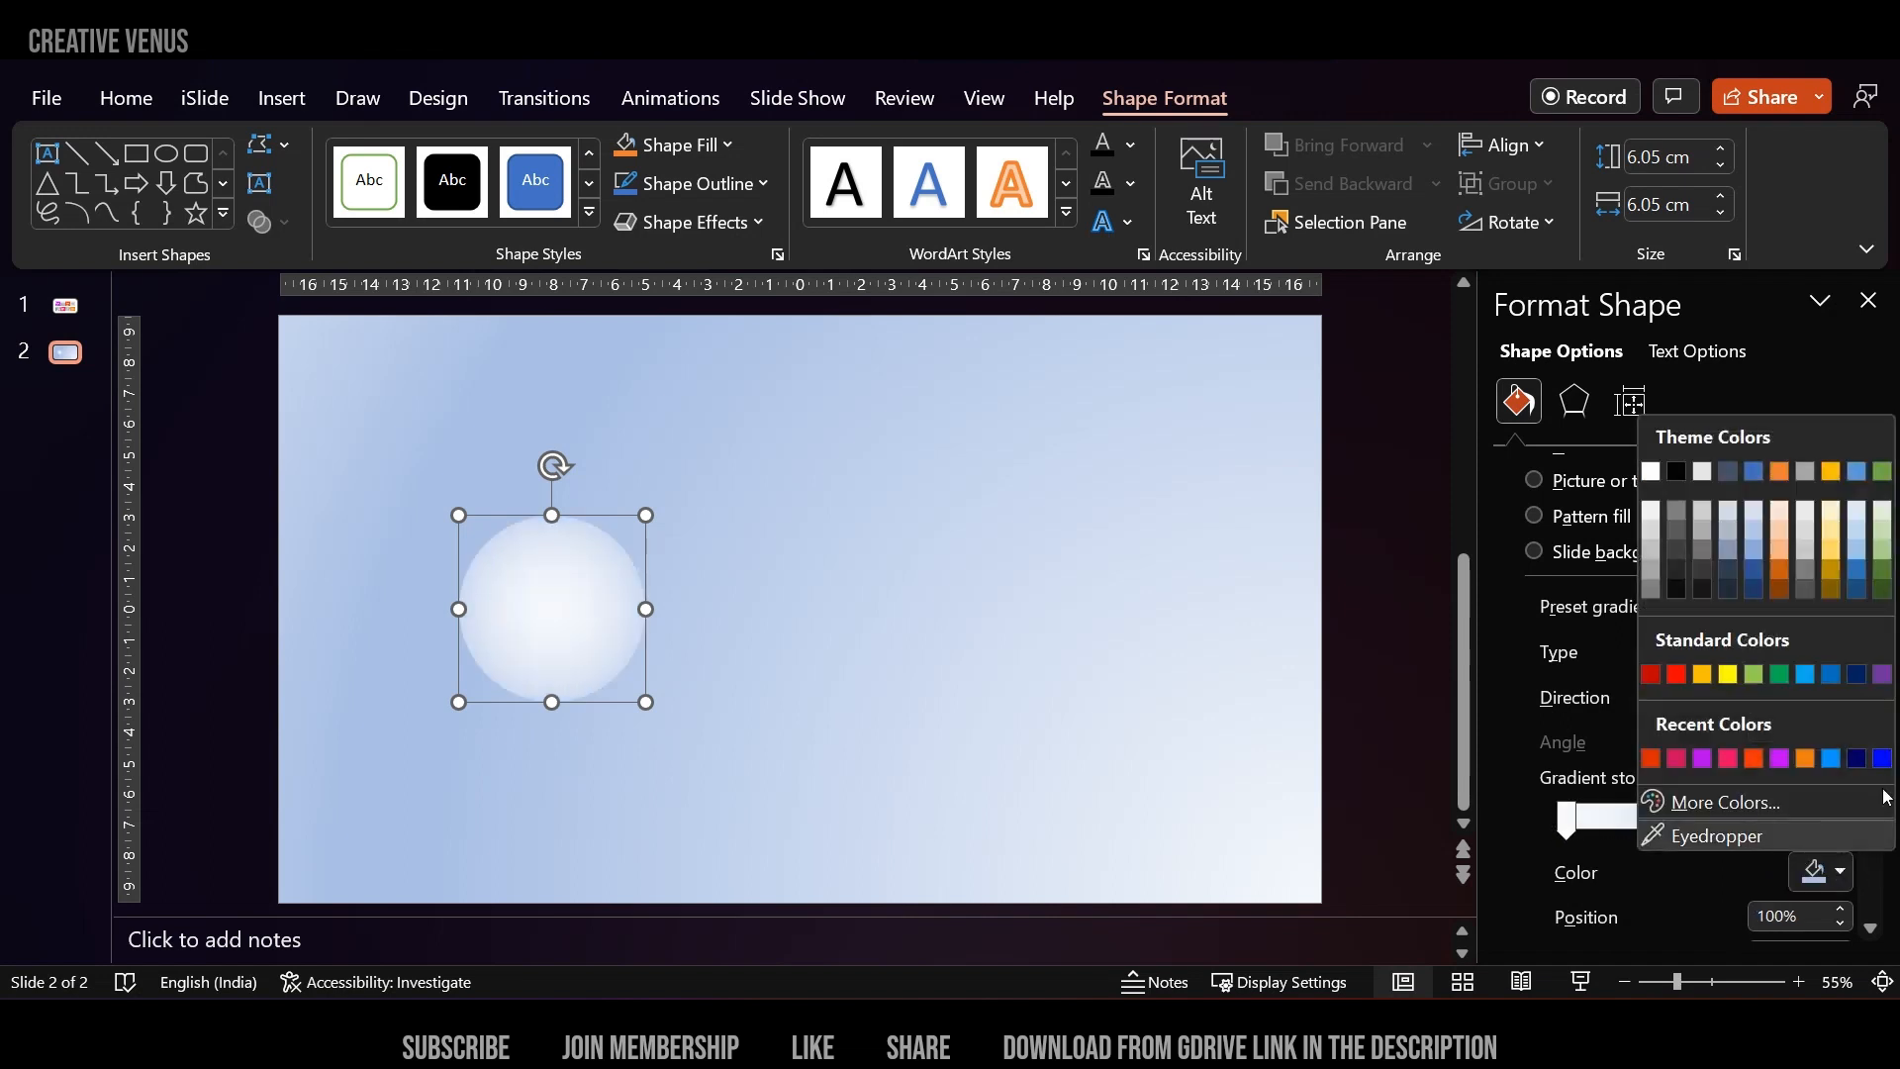
left_click(1651, 514)
left_click(1567, 821)
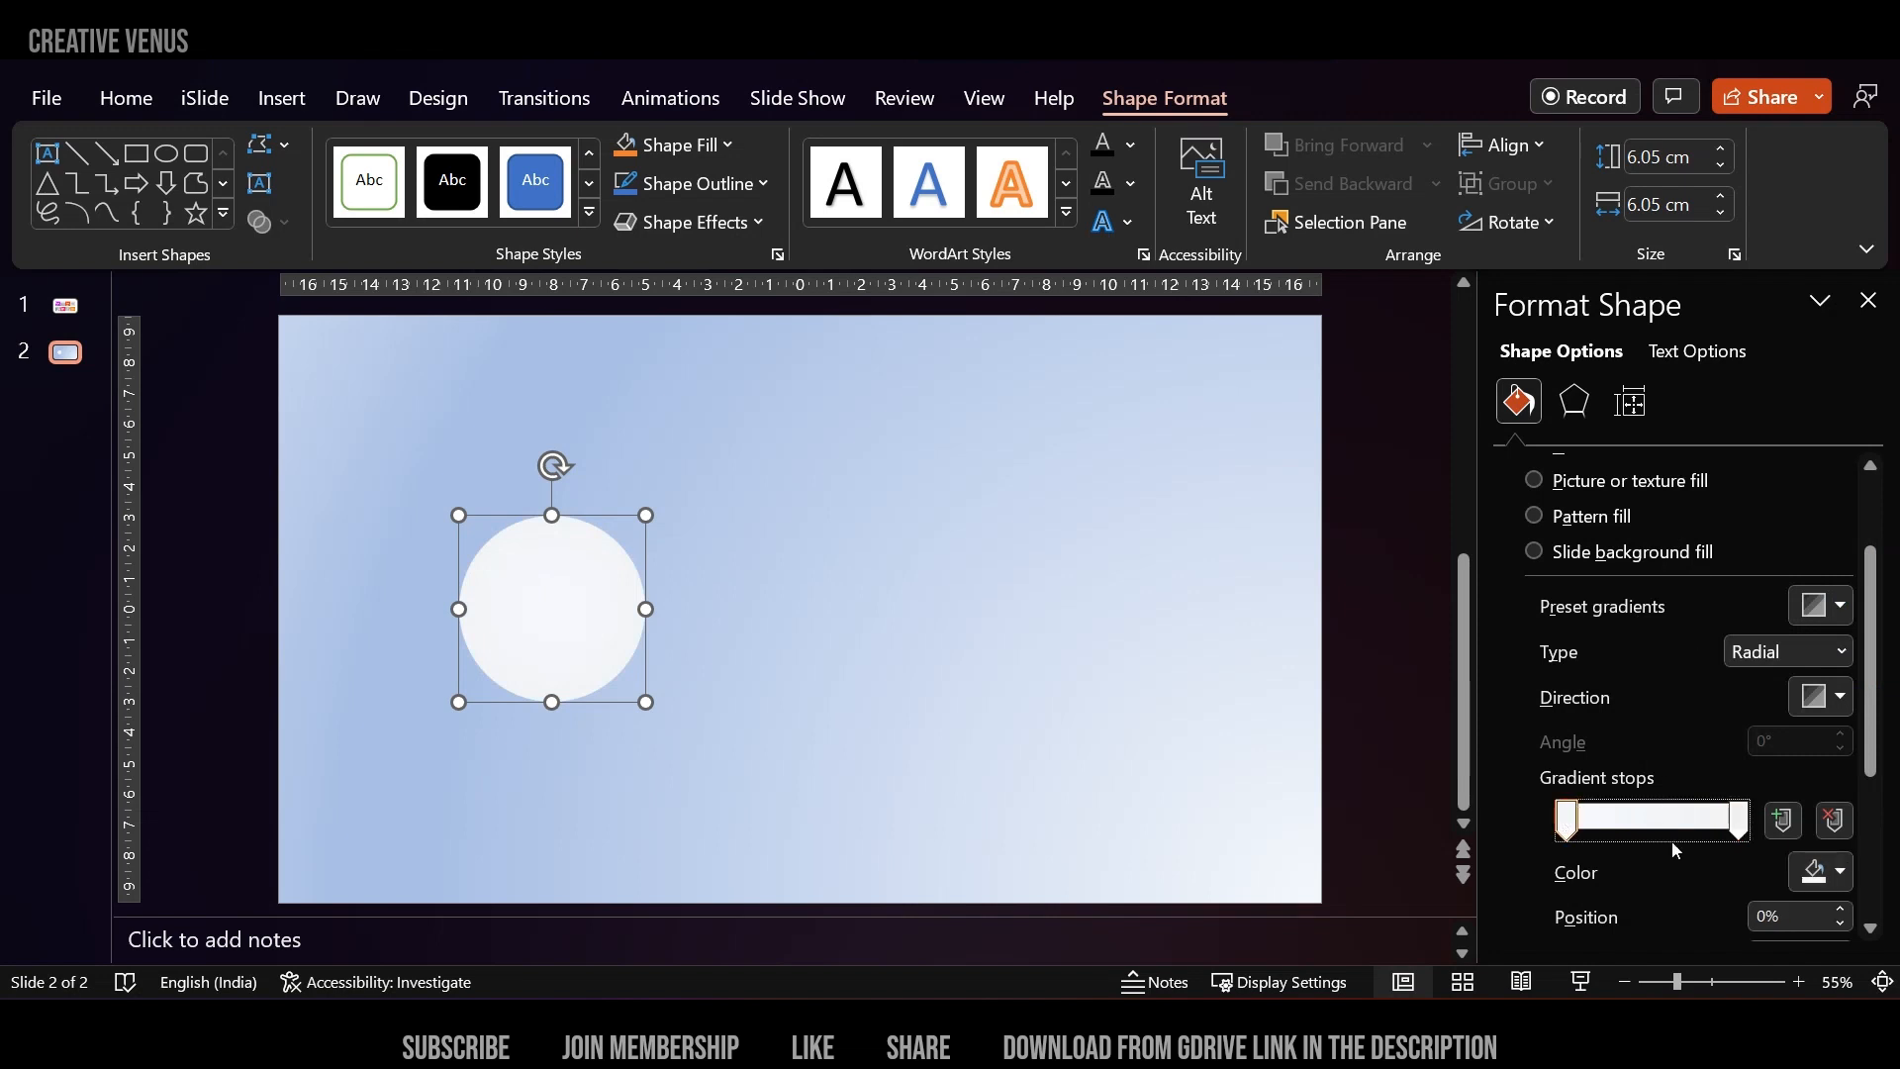
left_click(1828, 882)
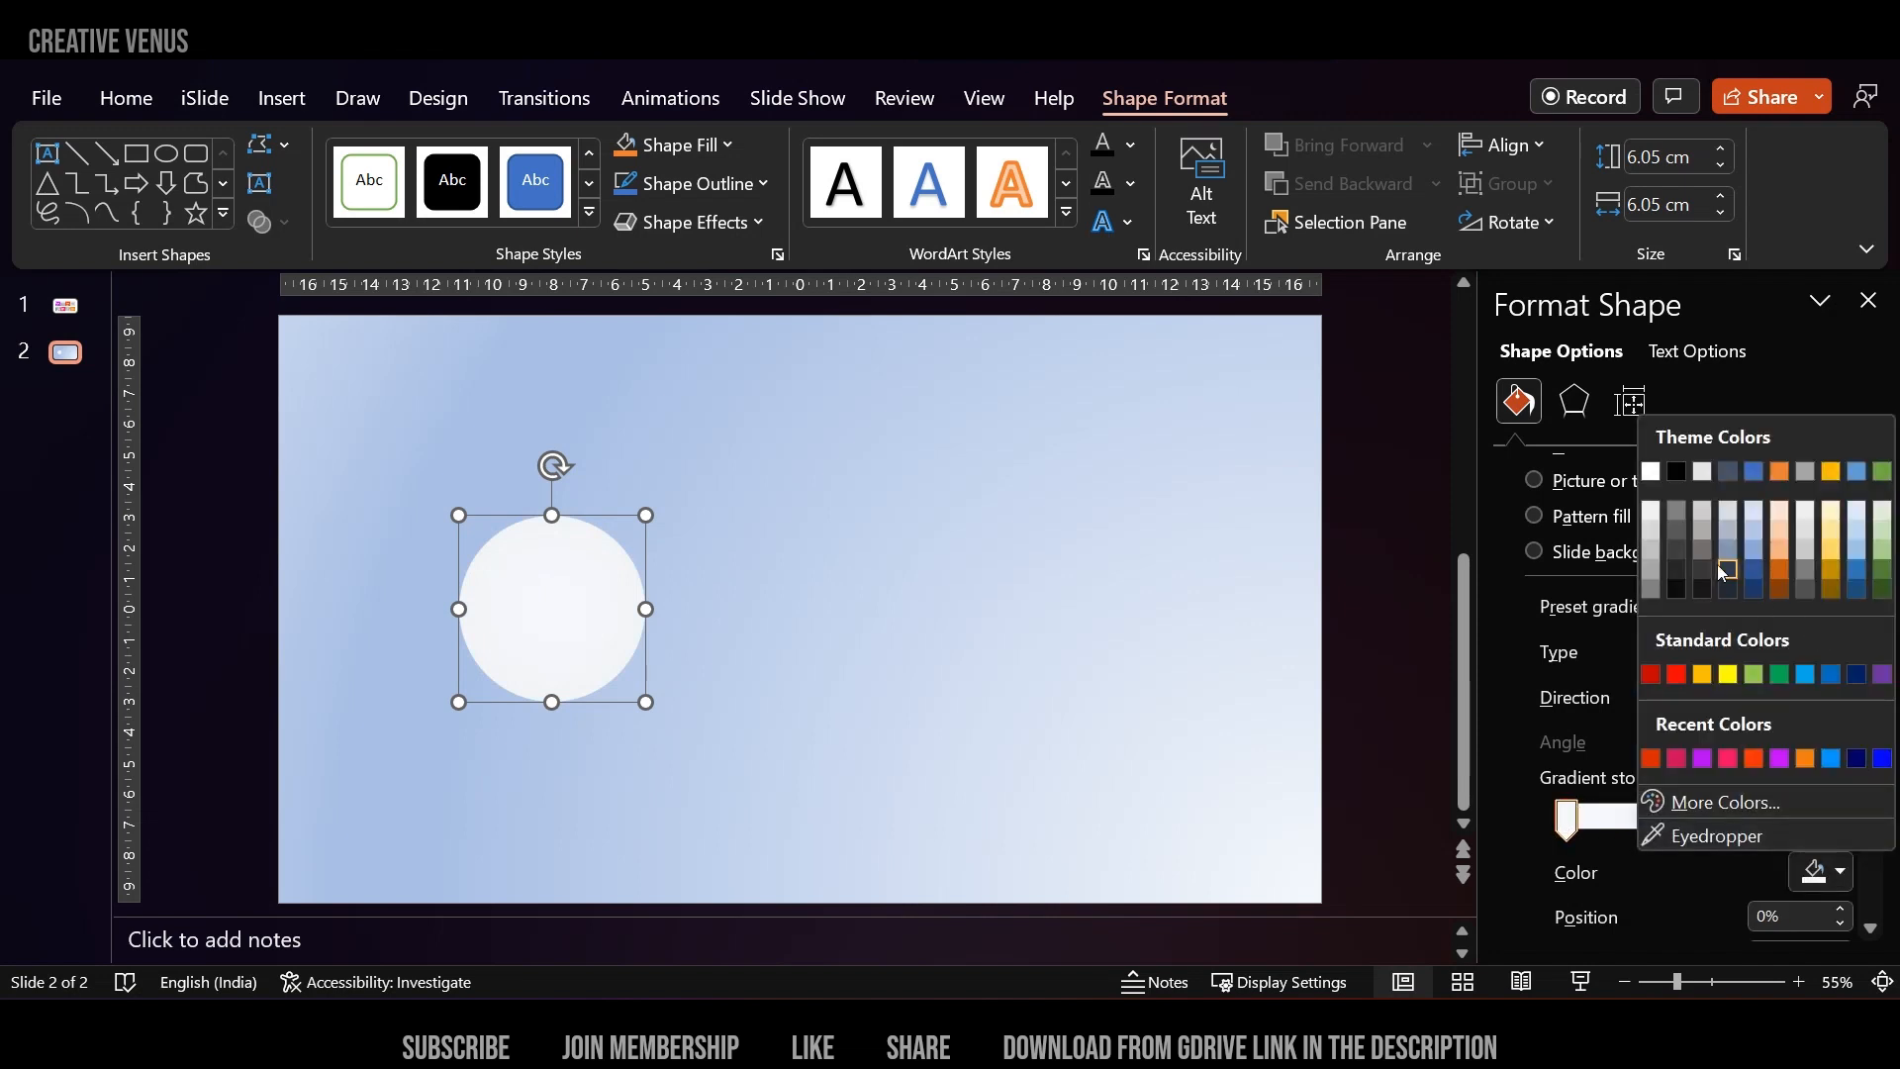
left_click(1655, 534)
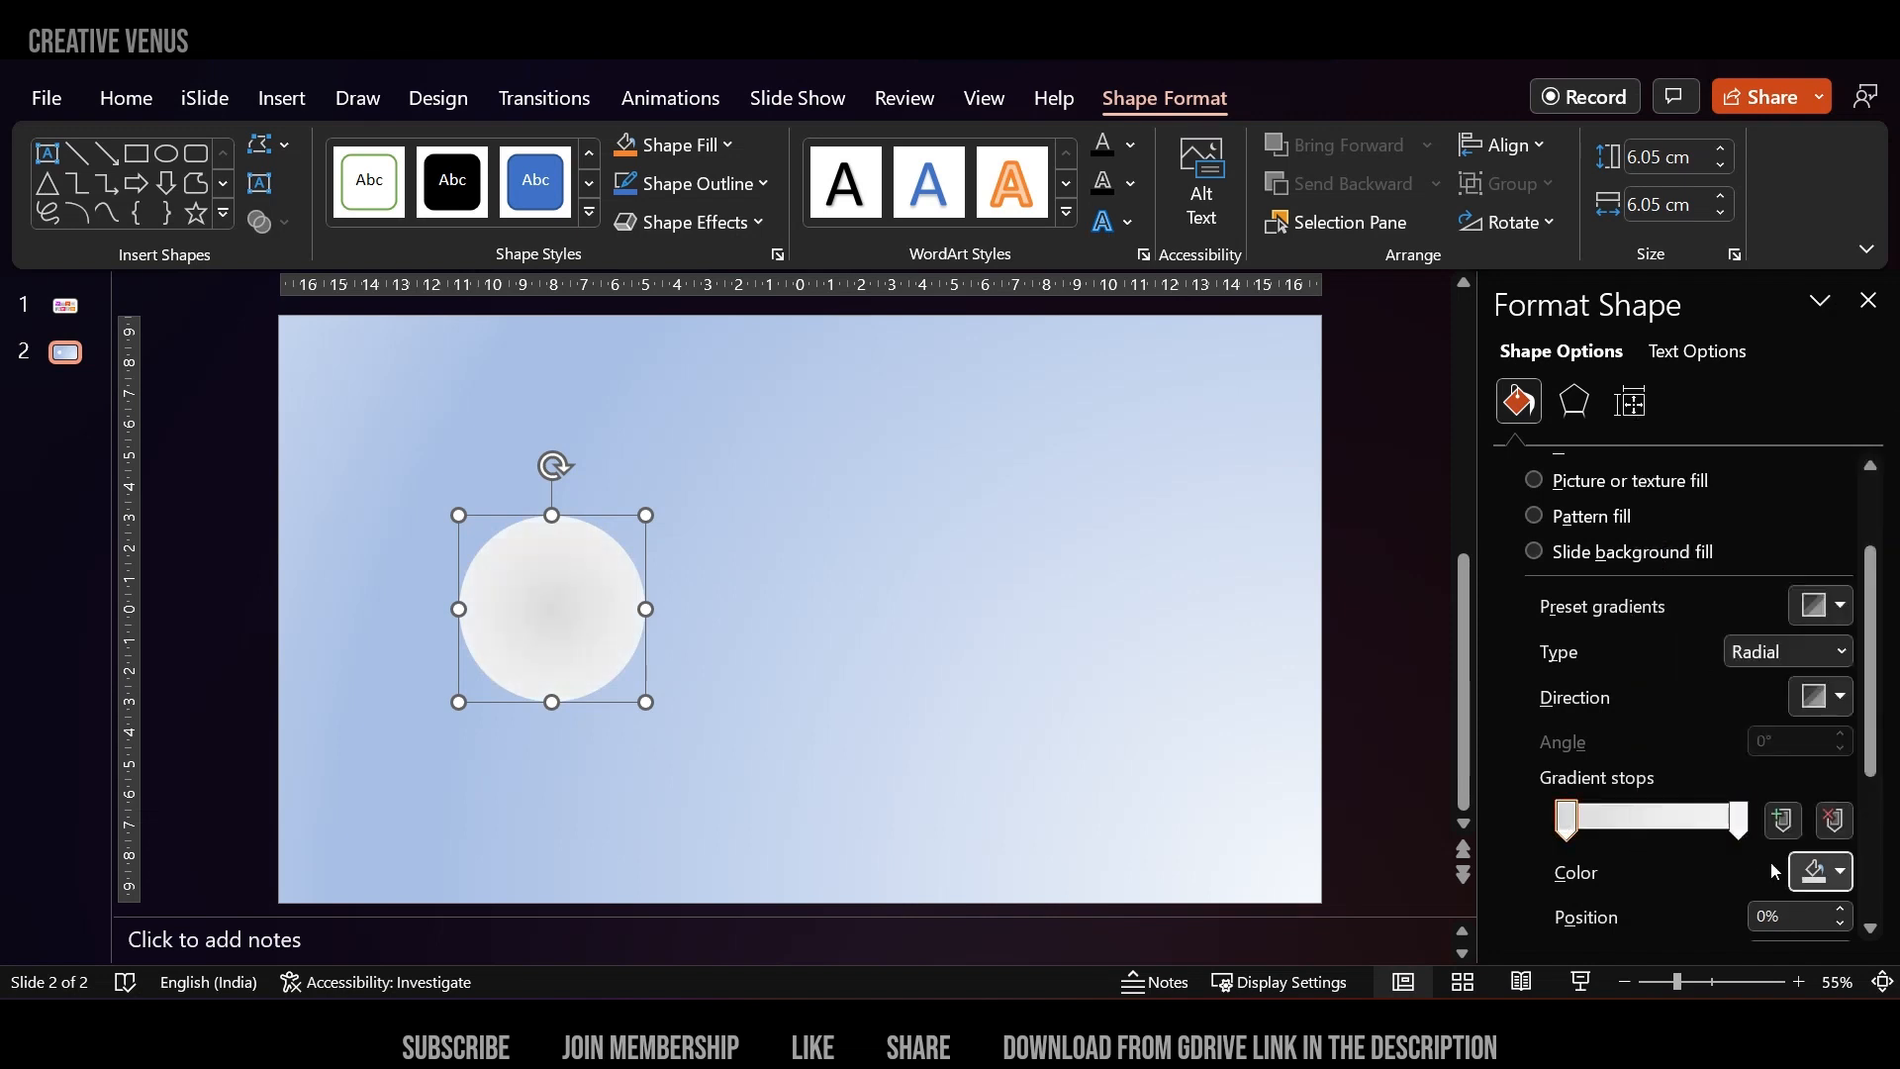
Color the circle's start gradient stop with the lightest theme blue tint and the end stop with the next darker tint.
left_click(1832, 872)
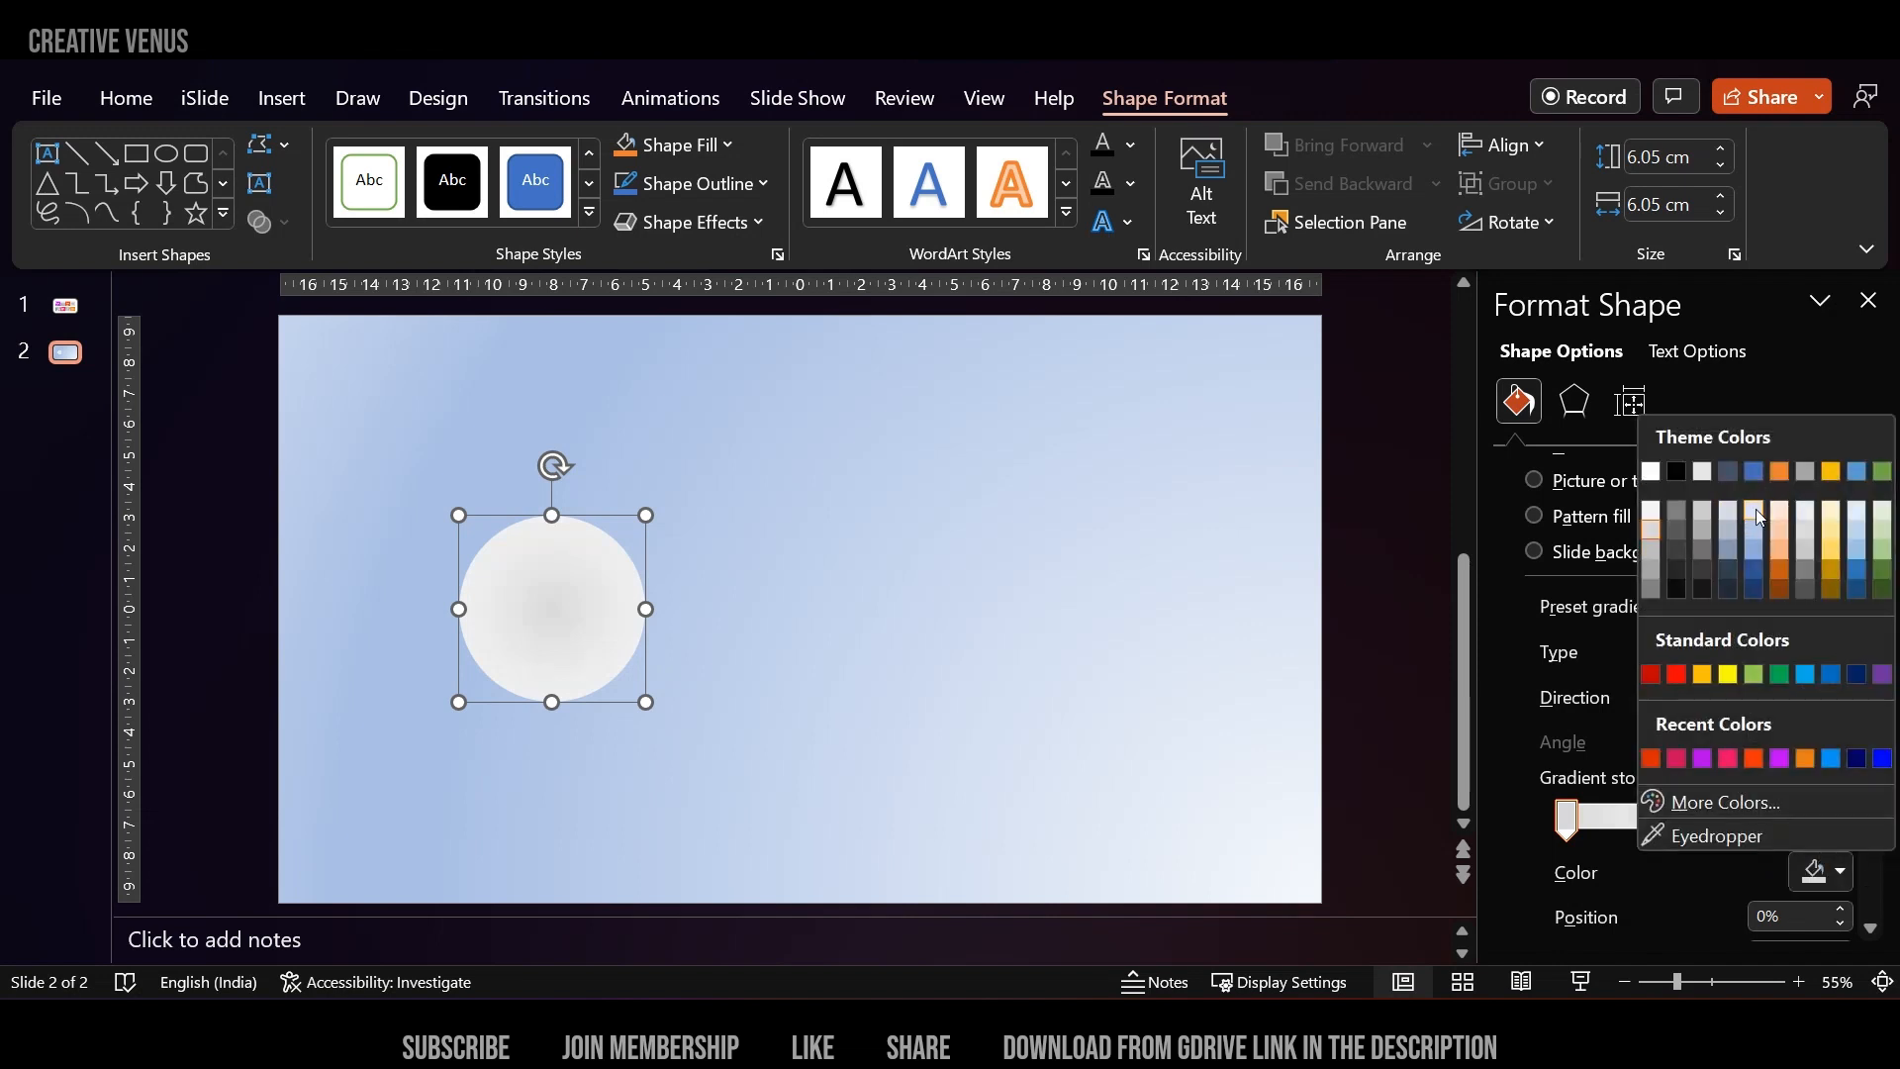
left_click(1755, 511)
left_click(1741, 819)
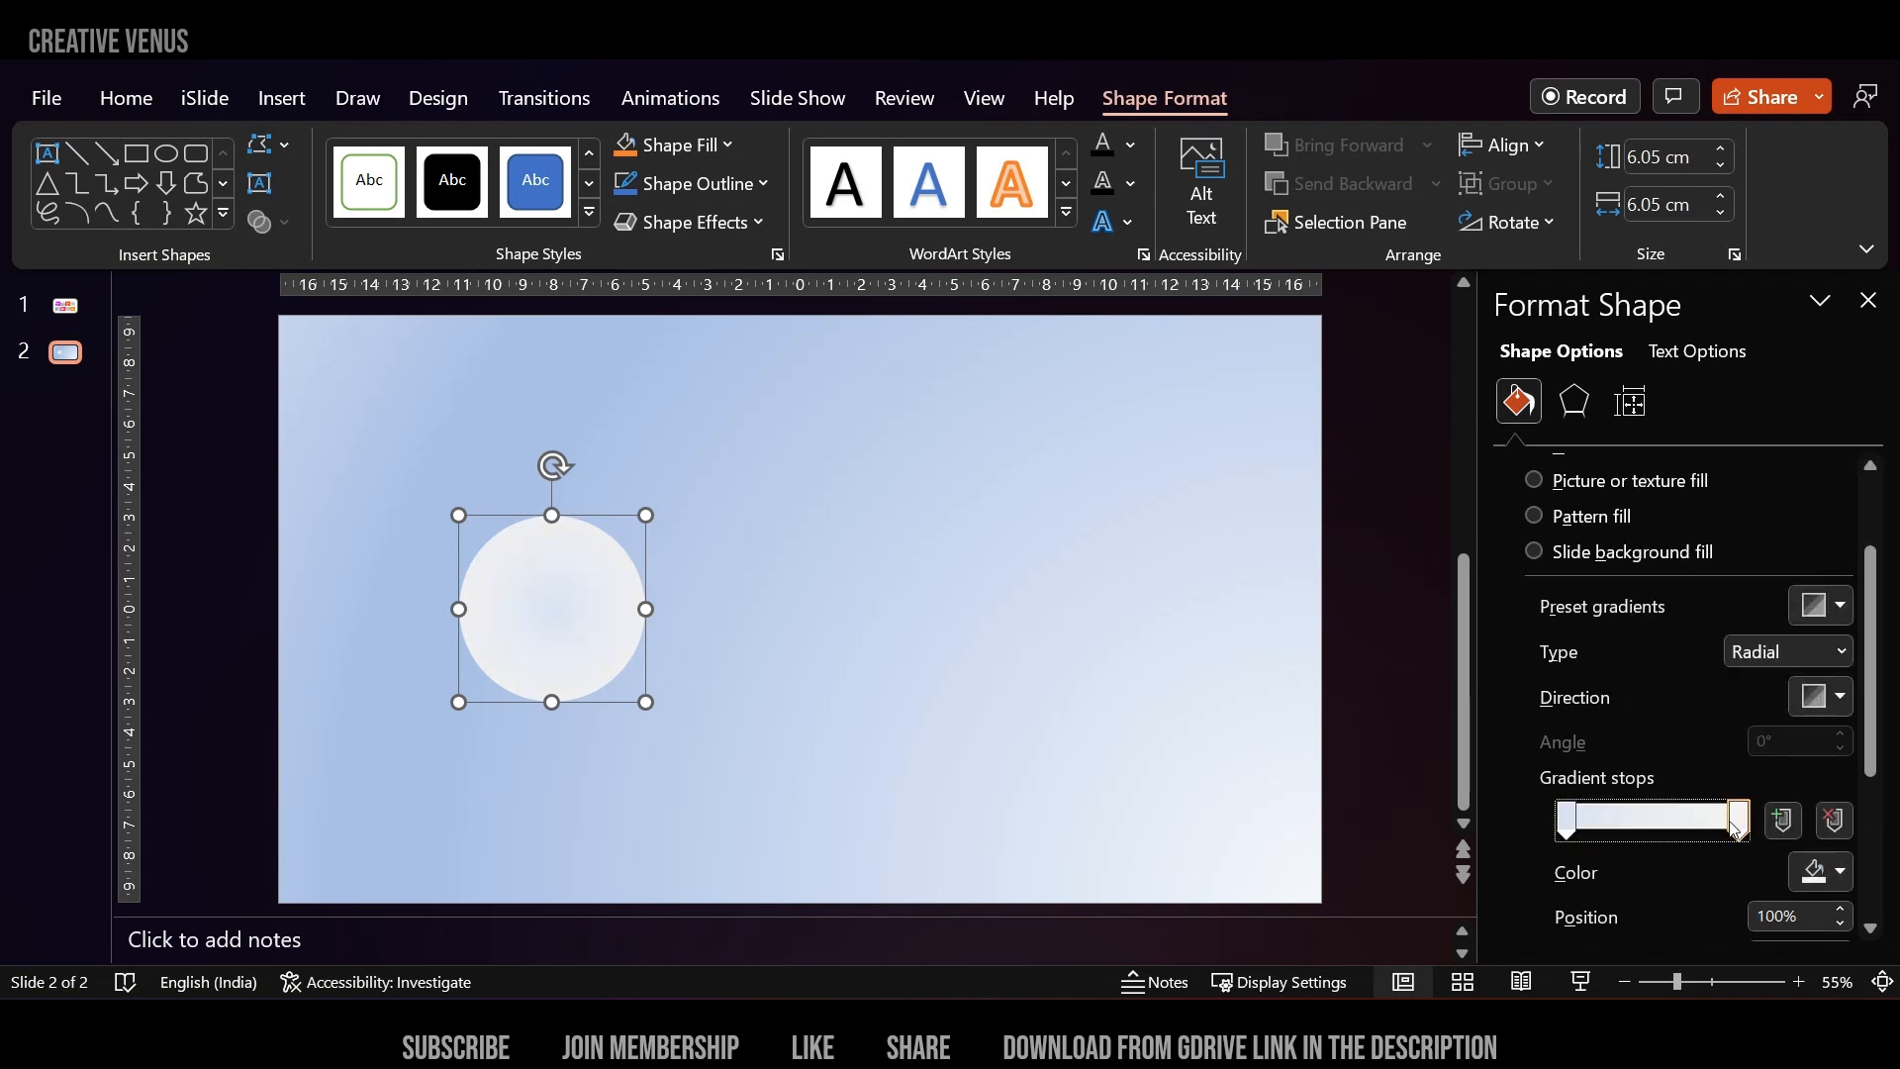
left_click(1832, 872)
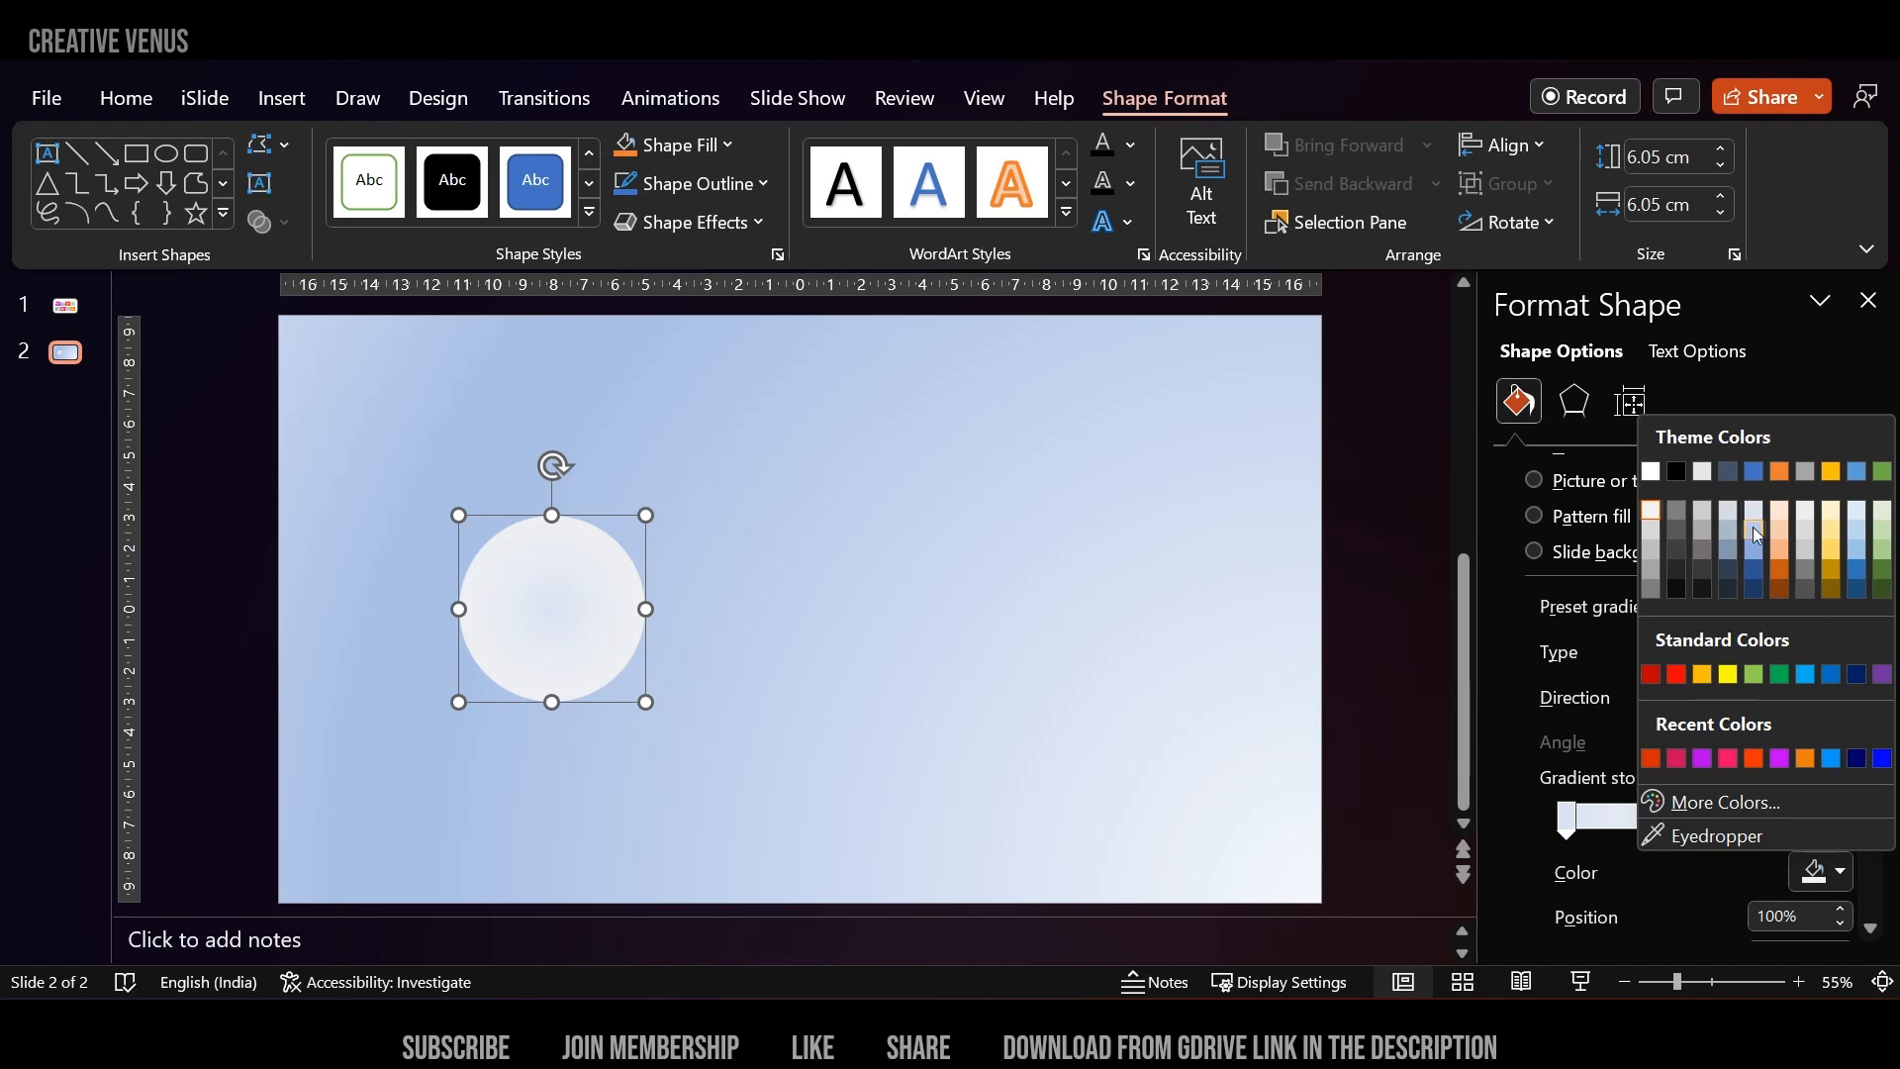
left_click(1753, 530)
left_click(1065, 666)
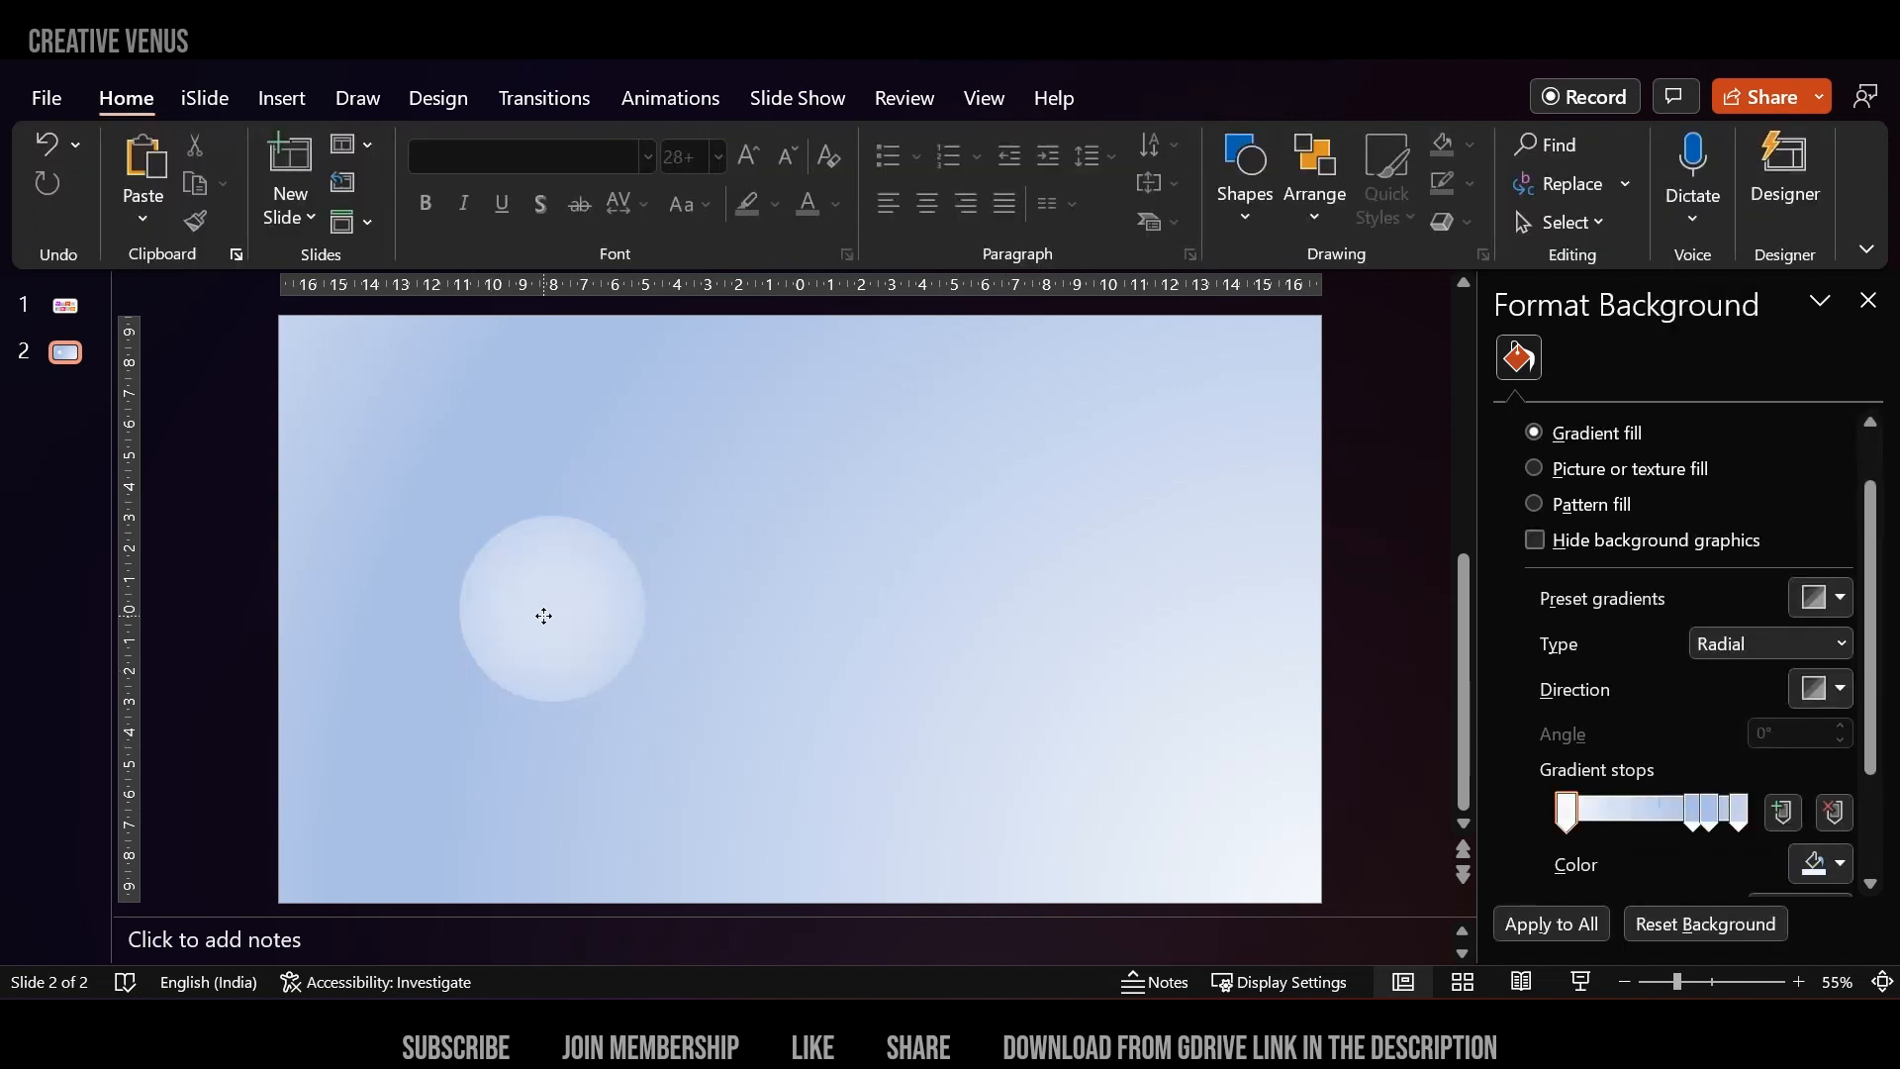
left_click(577, 623)
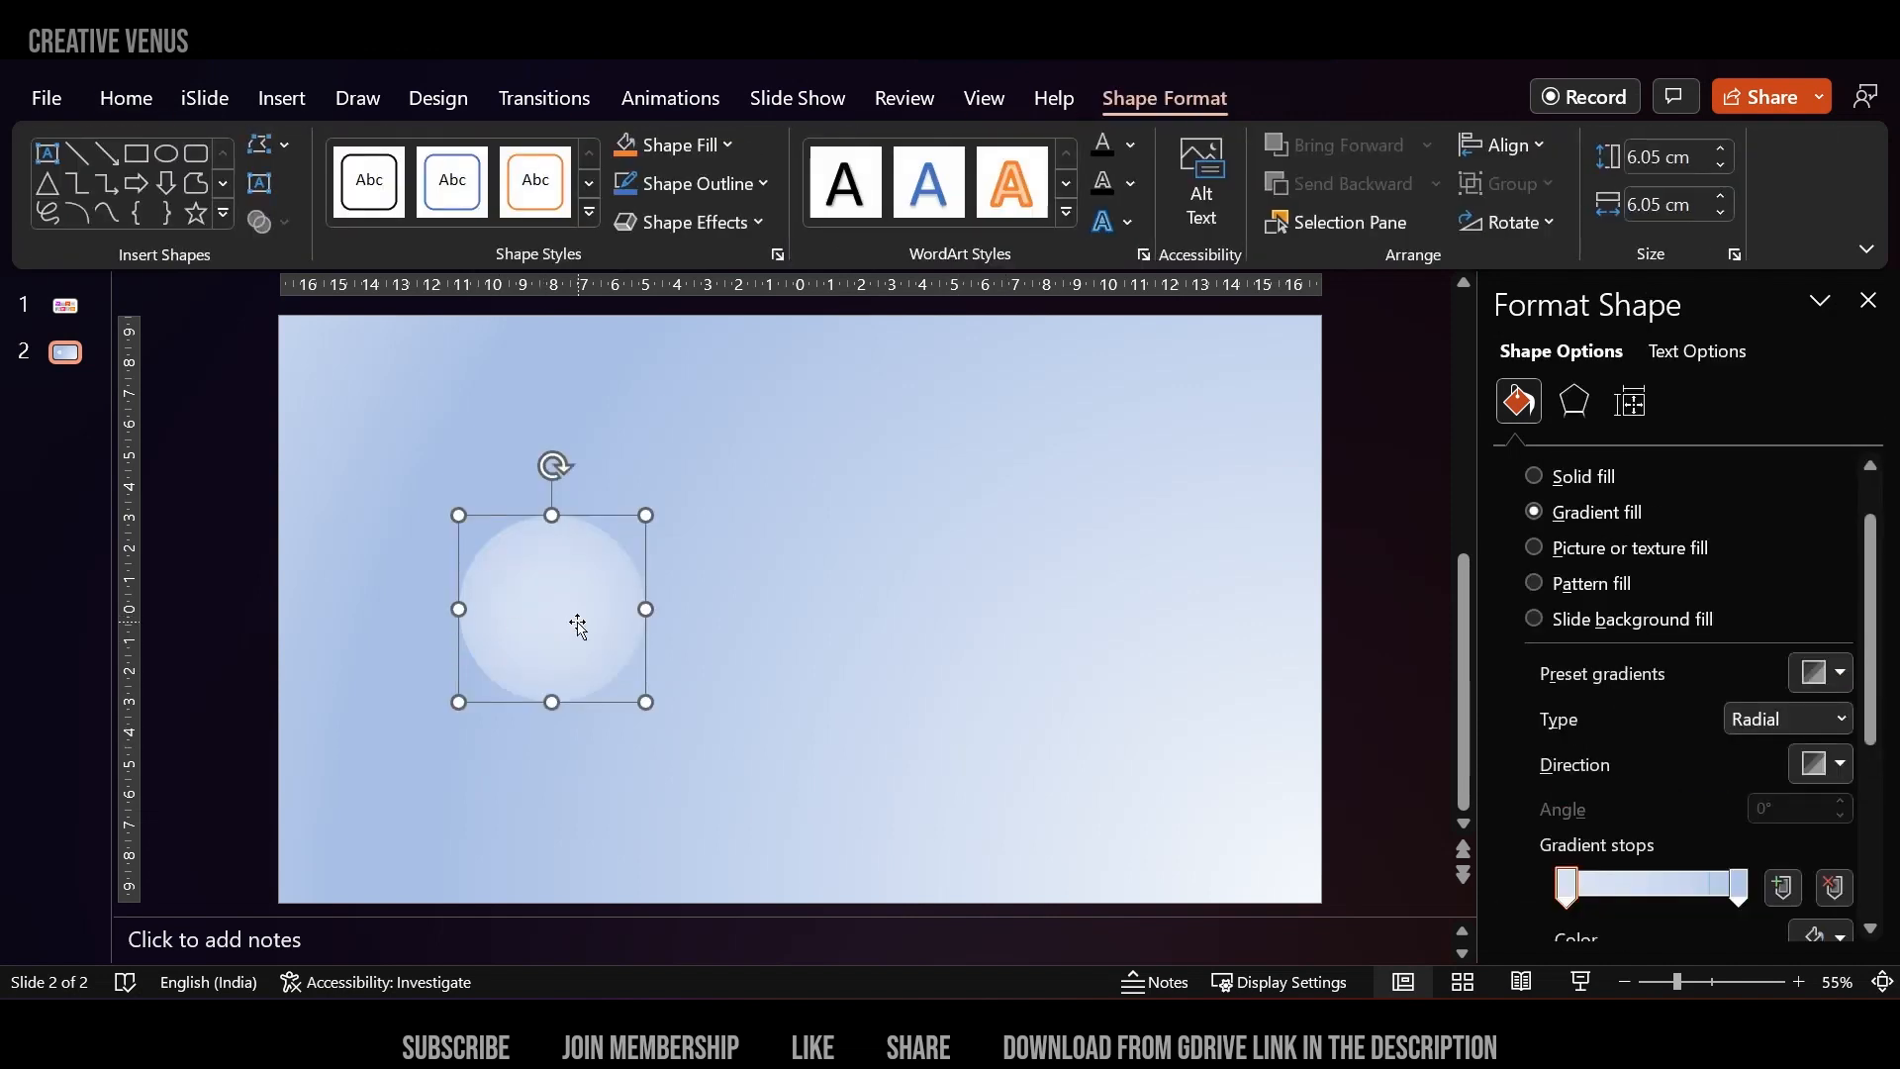
Draw a thin donut ring about 7.27 cm across, centered around the circle.
left_click(278, 111)
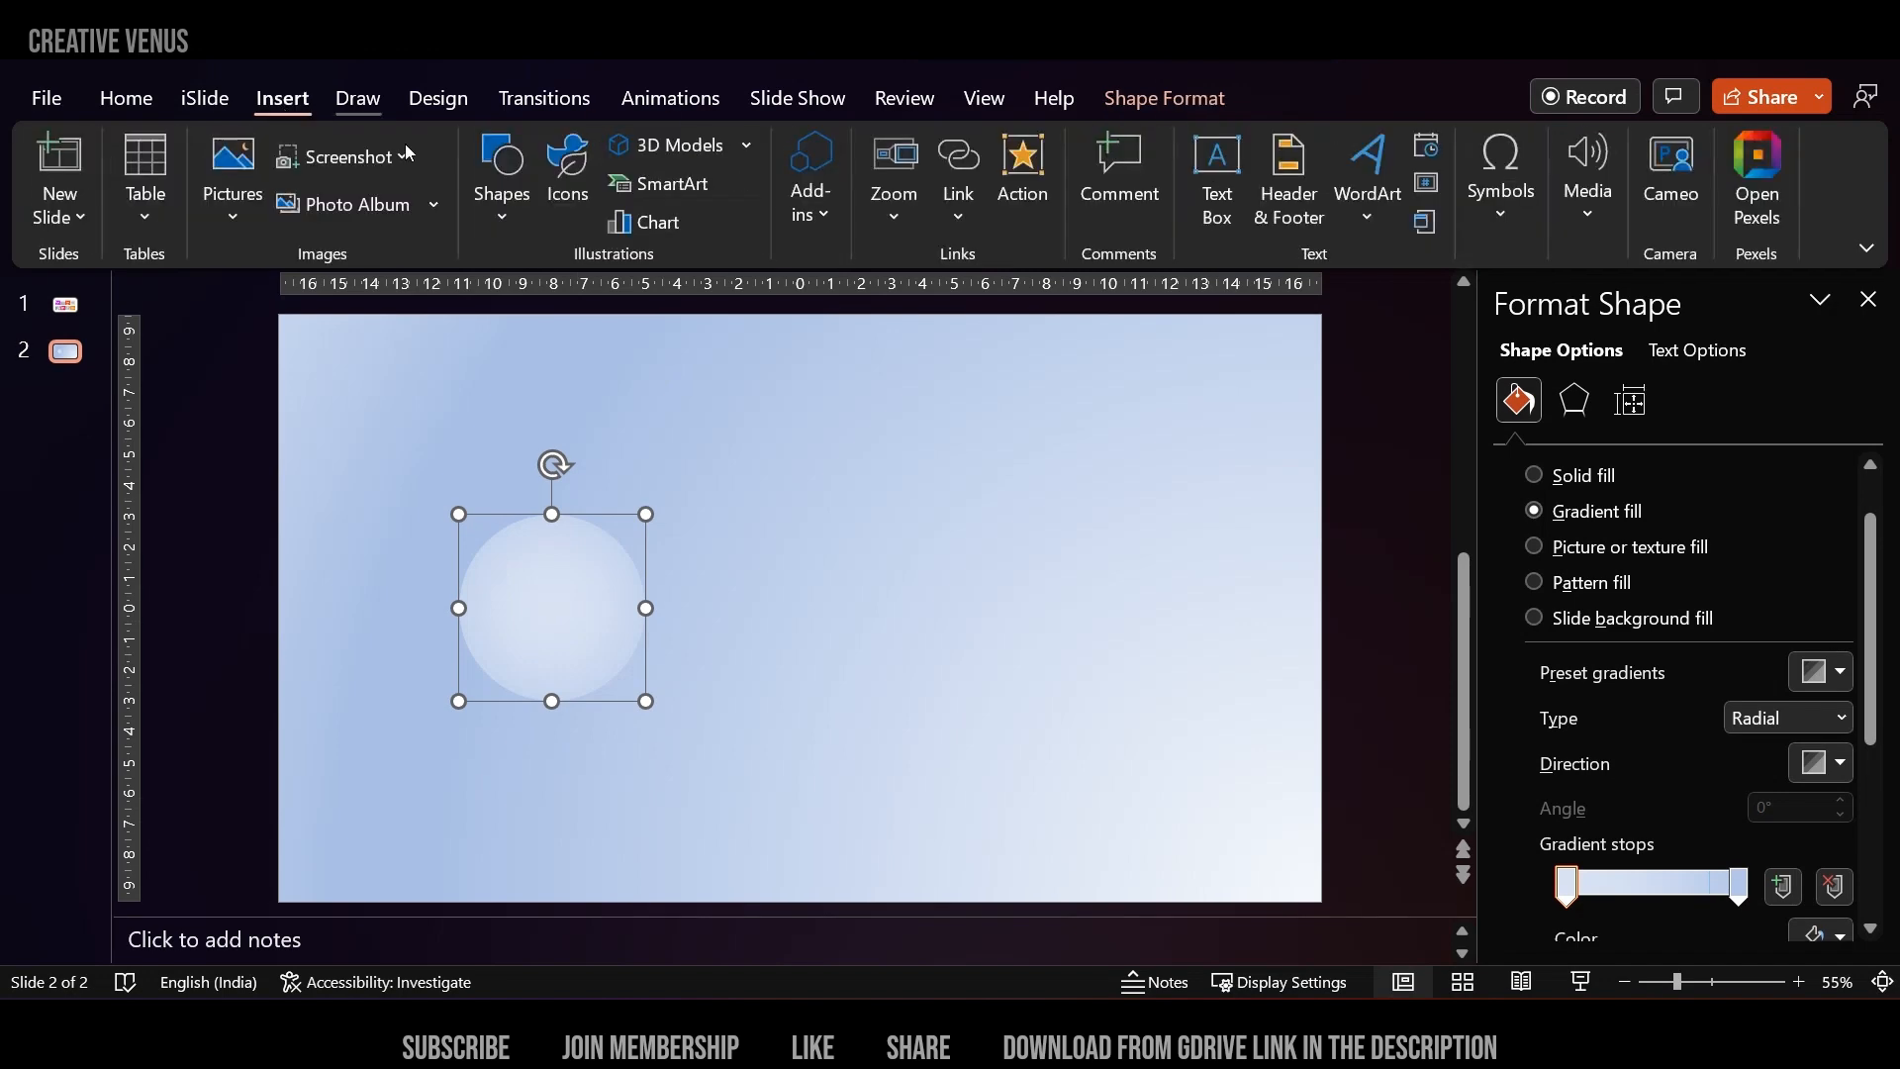
left_click(501, 218)
left_click(516, 650)
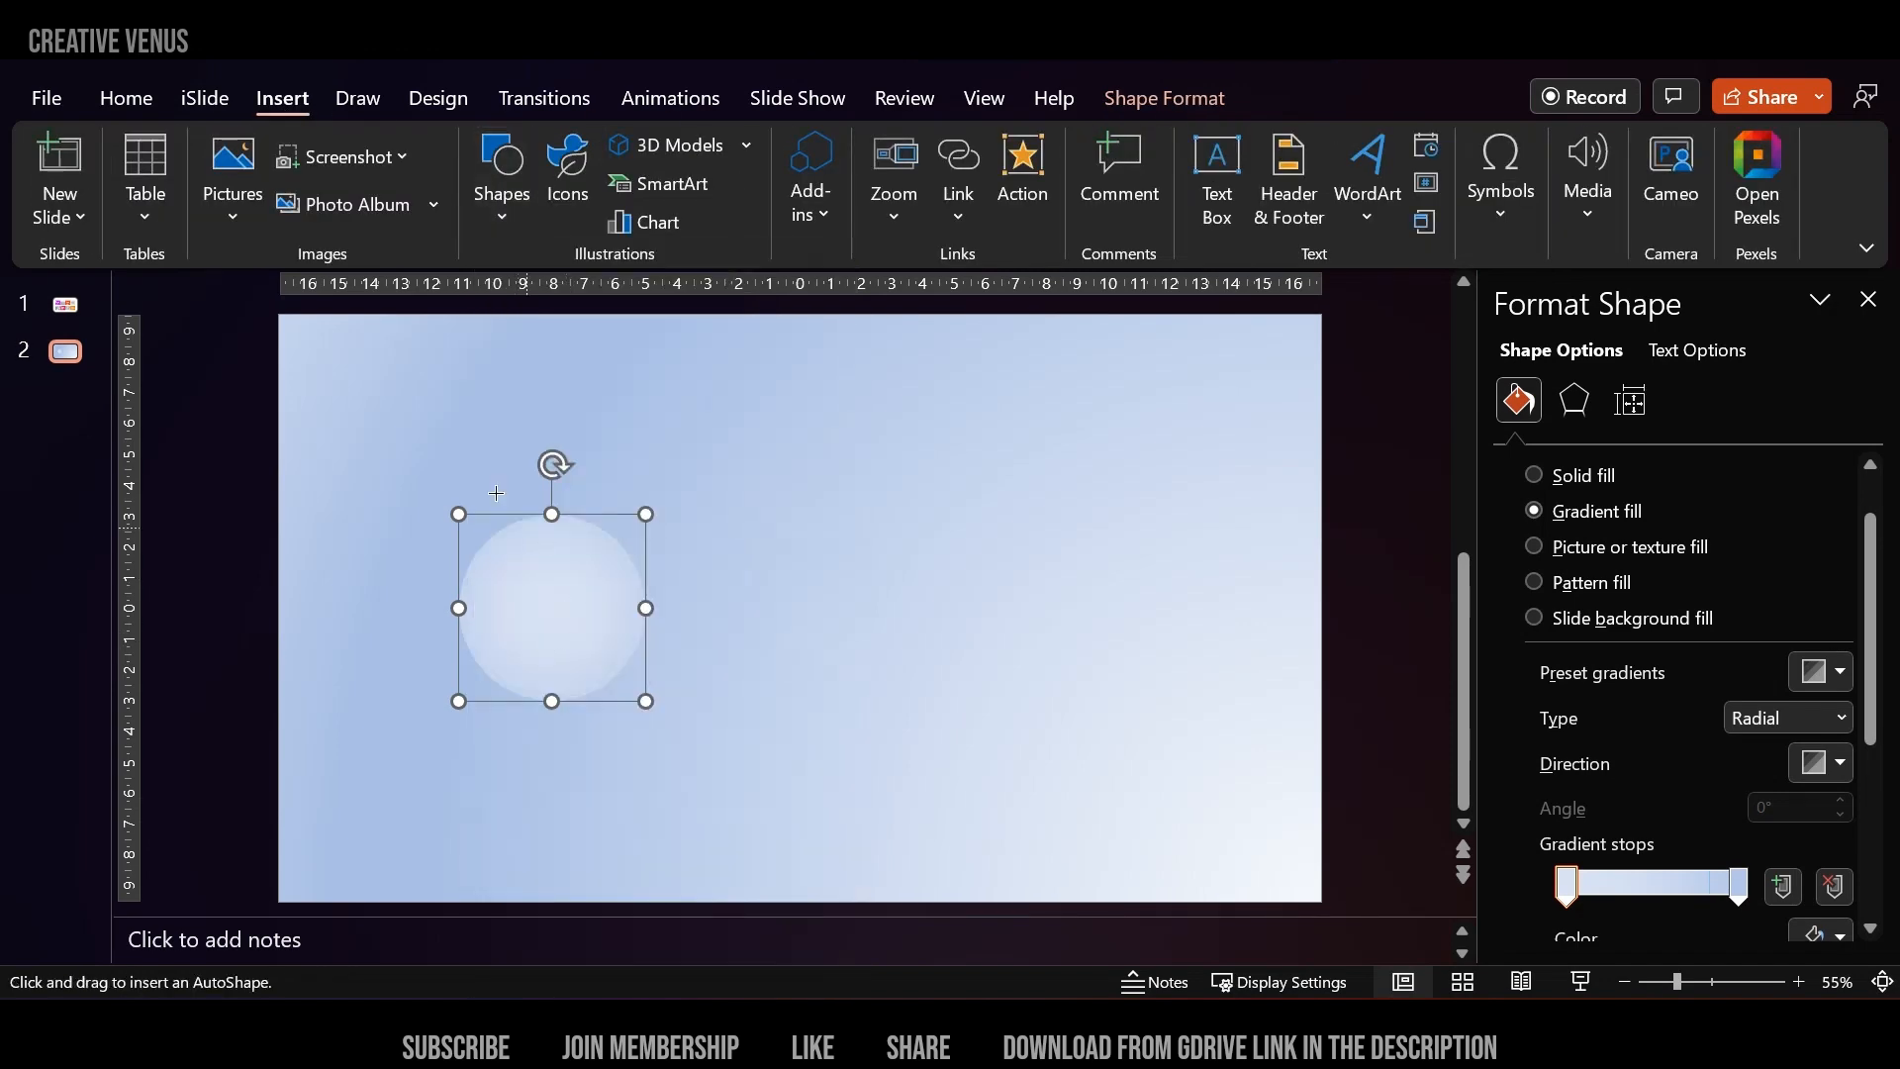
left_click_drag(471, 485, 609, 657)
left_click_drag(499, 597, 457, 594)
left_click_drag(643, 645, 643, 655)
left_click_drag(463, 610, 453, 609)
Remove the donut ring's outline and give it a gradient fill.
left_click(1558, 818)
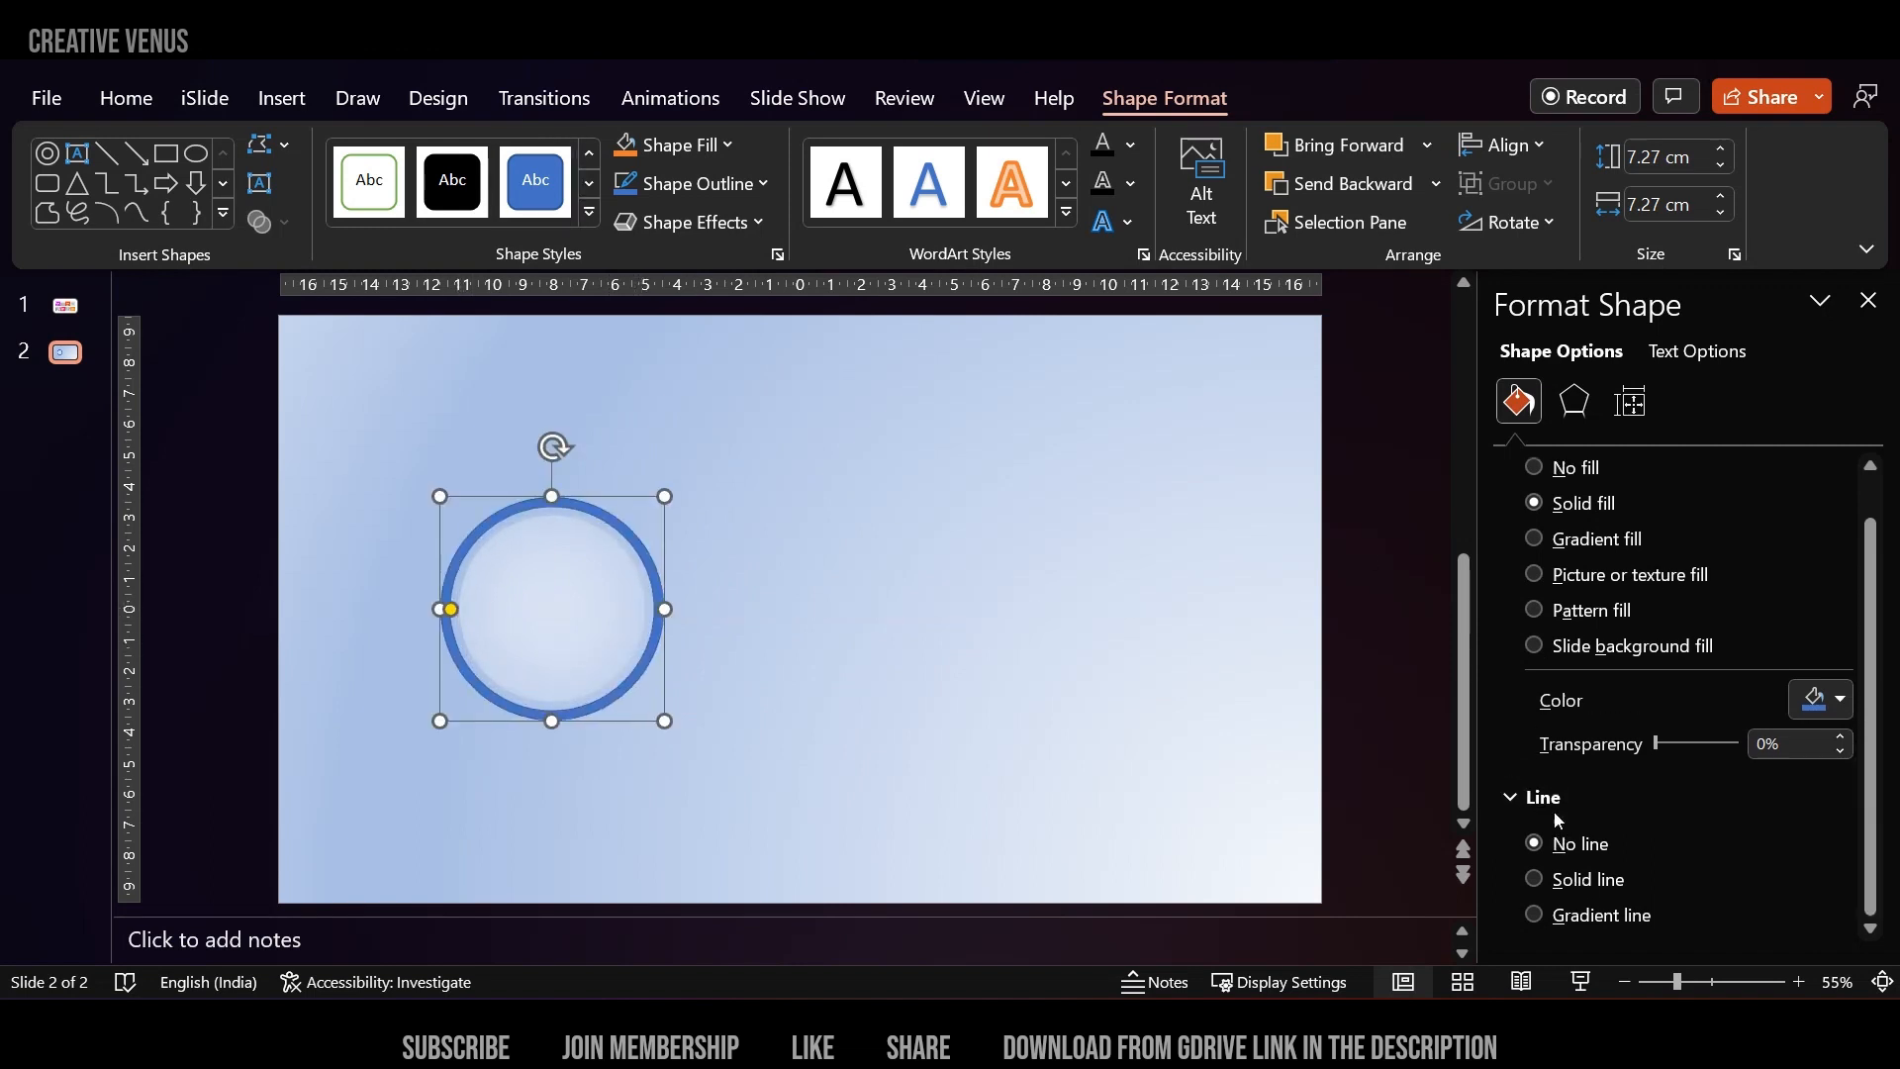
left_click(1605, 541)
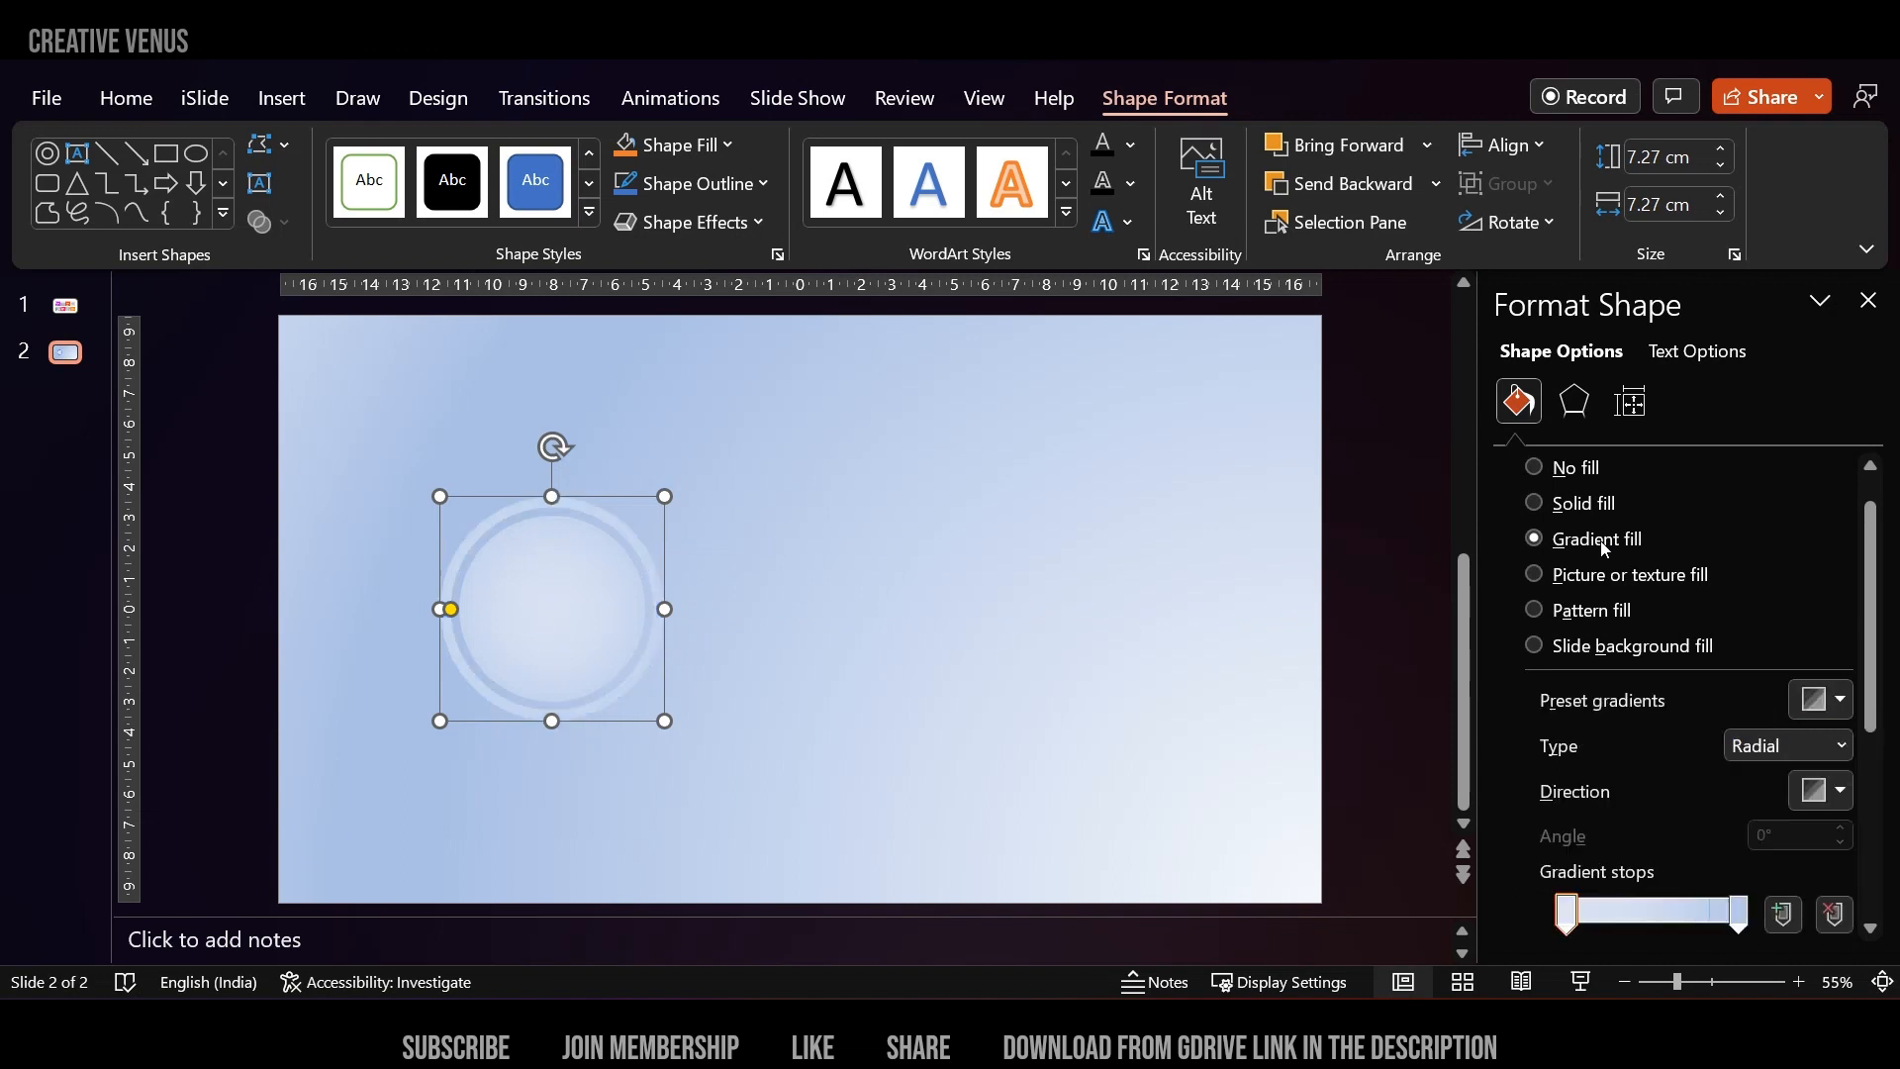
Add an outer shadow offset to the bottom right to the ring and set its blur to 31 pt.
left_click(1574, 406)
left_click(1609, 477)
left_click(1846, 521)
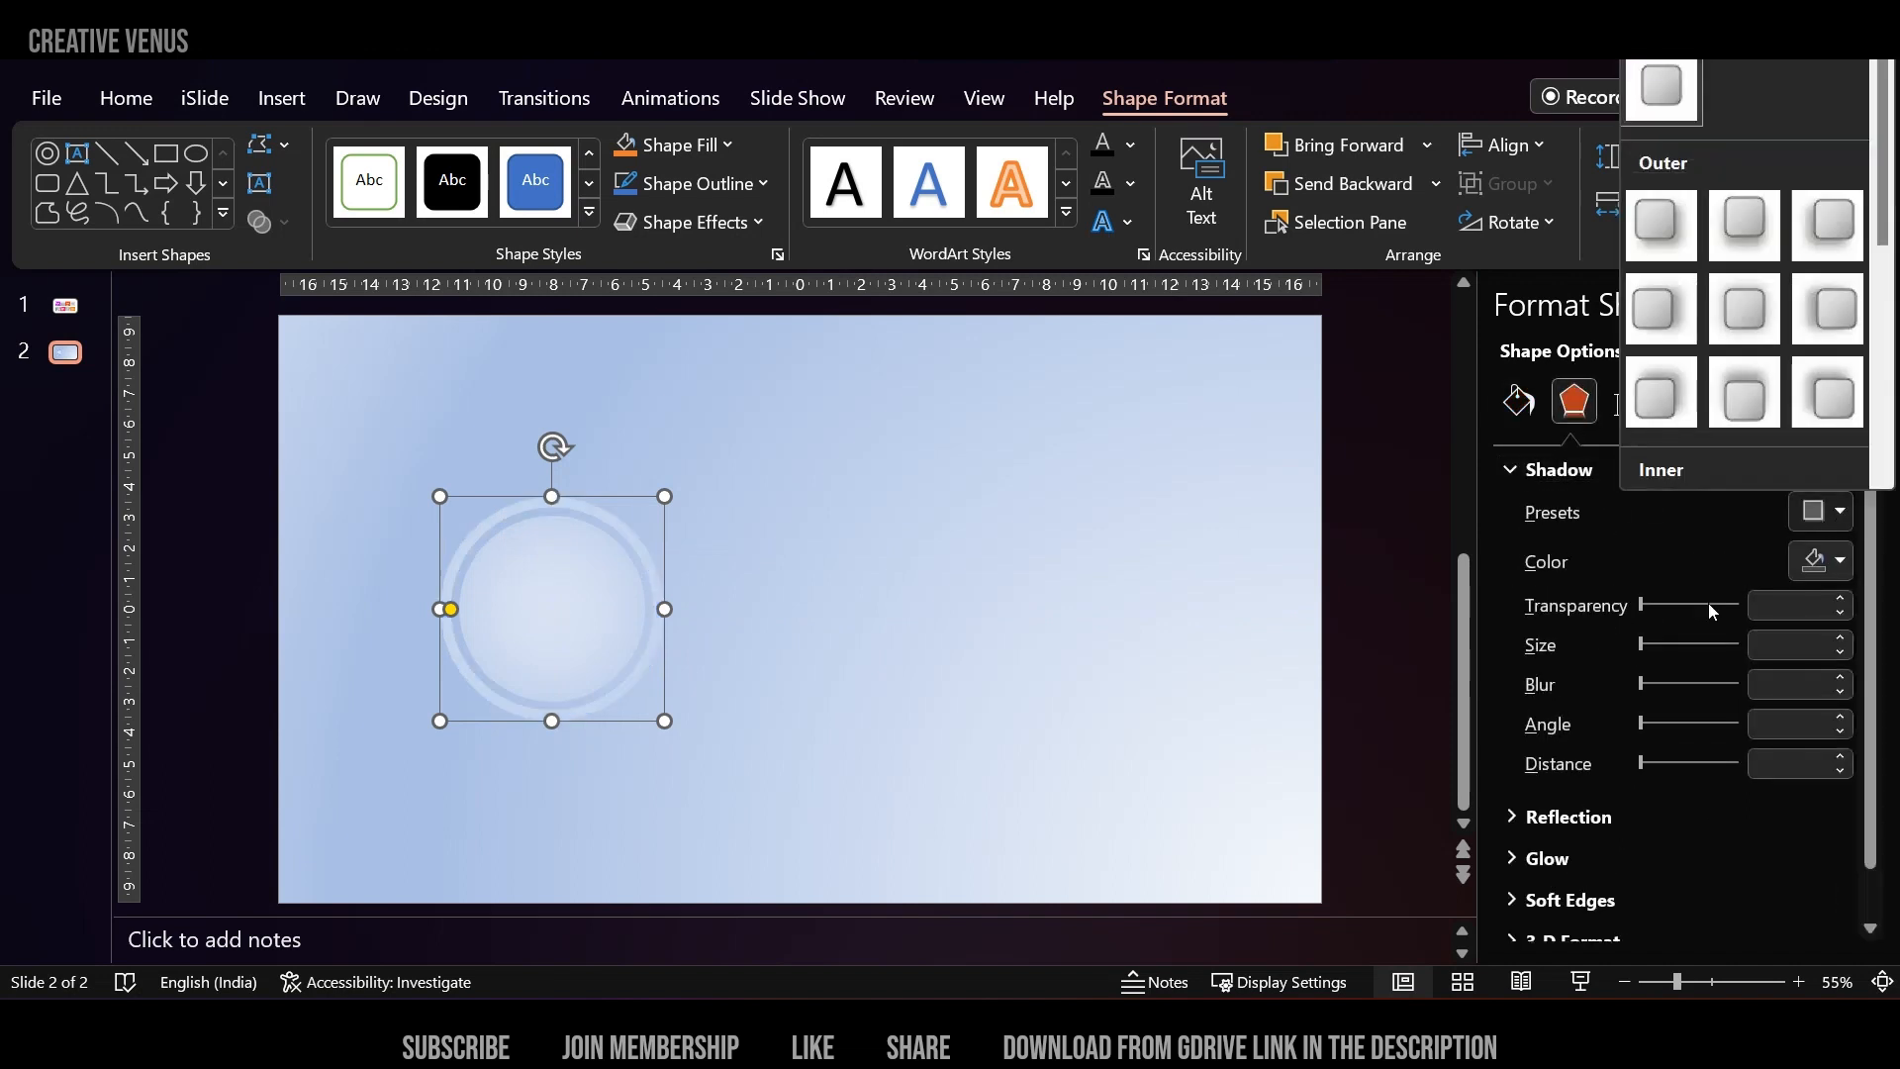
left_click(1666, 233)
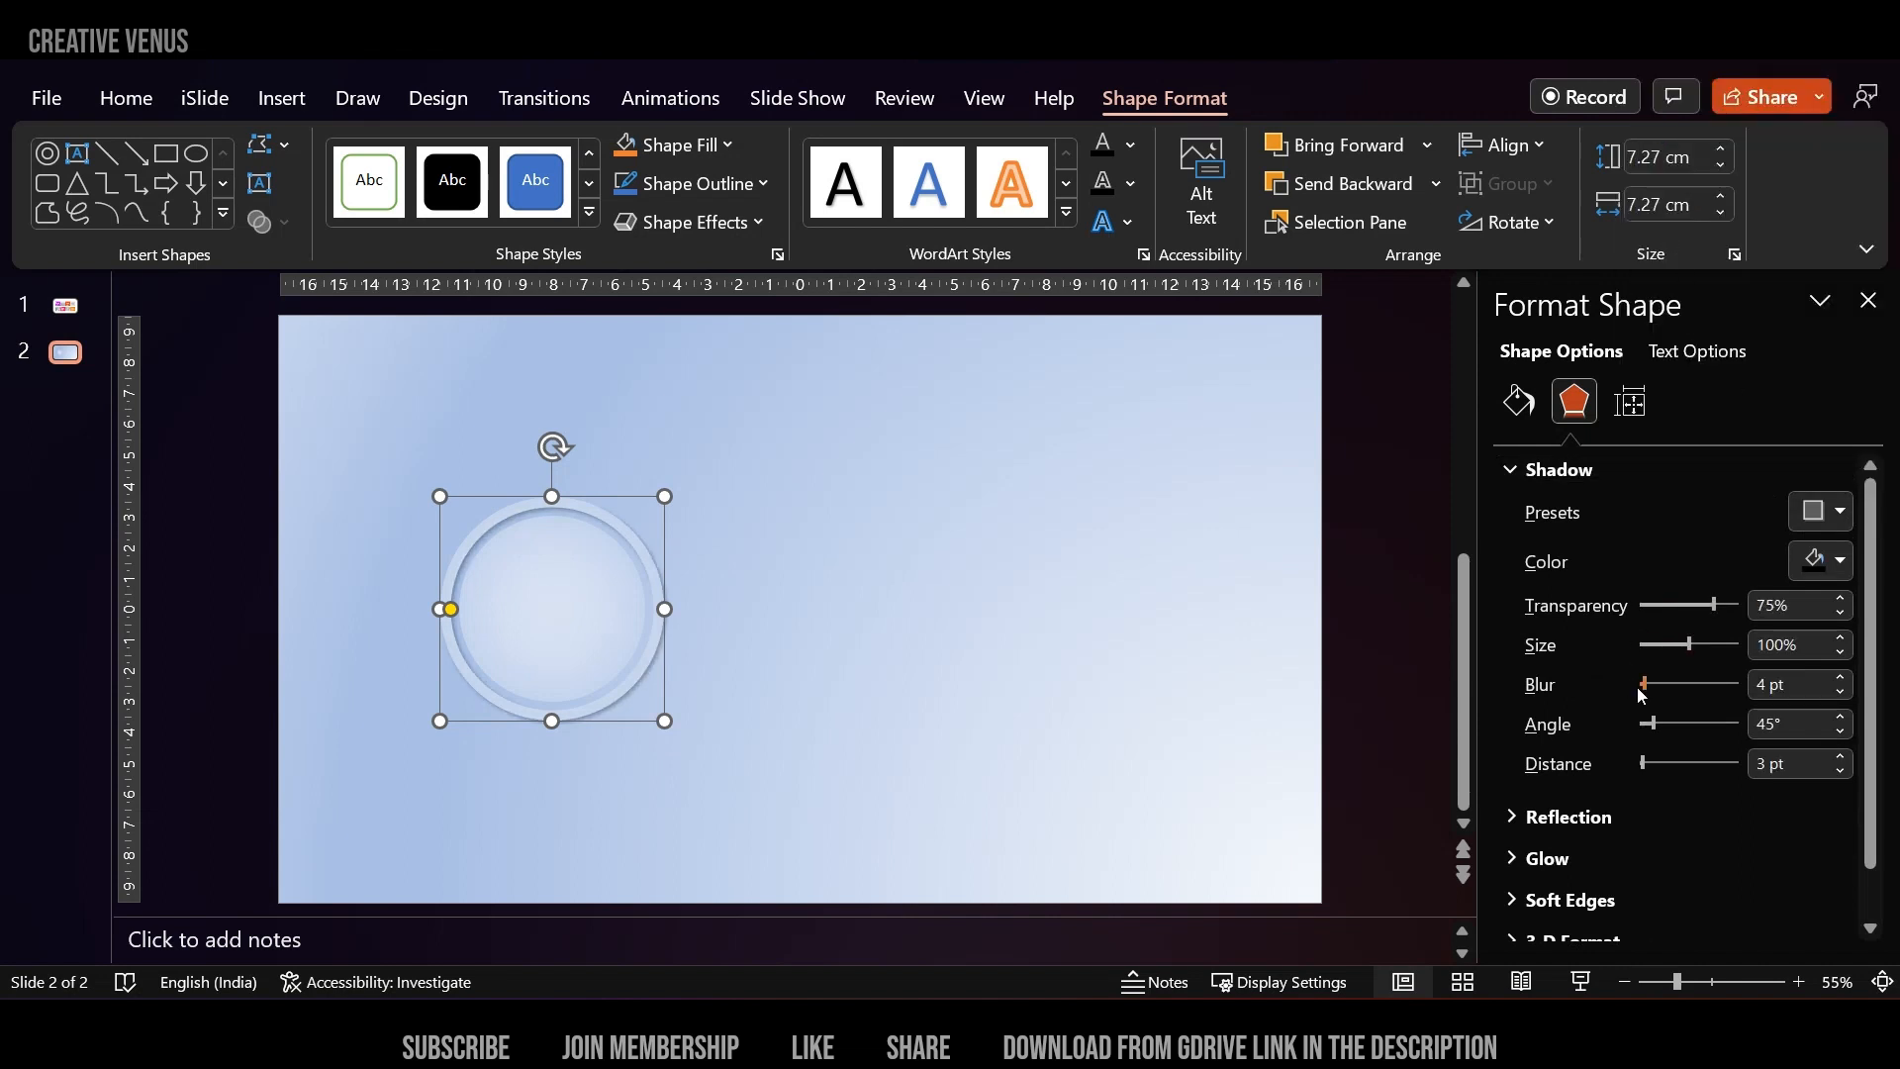
left_click_drag(1644, 684, 1671, 685)
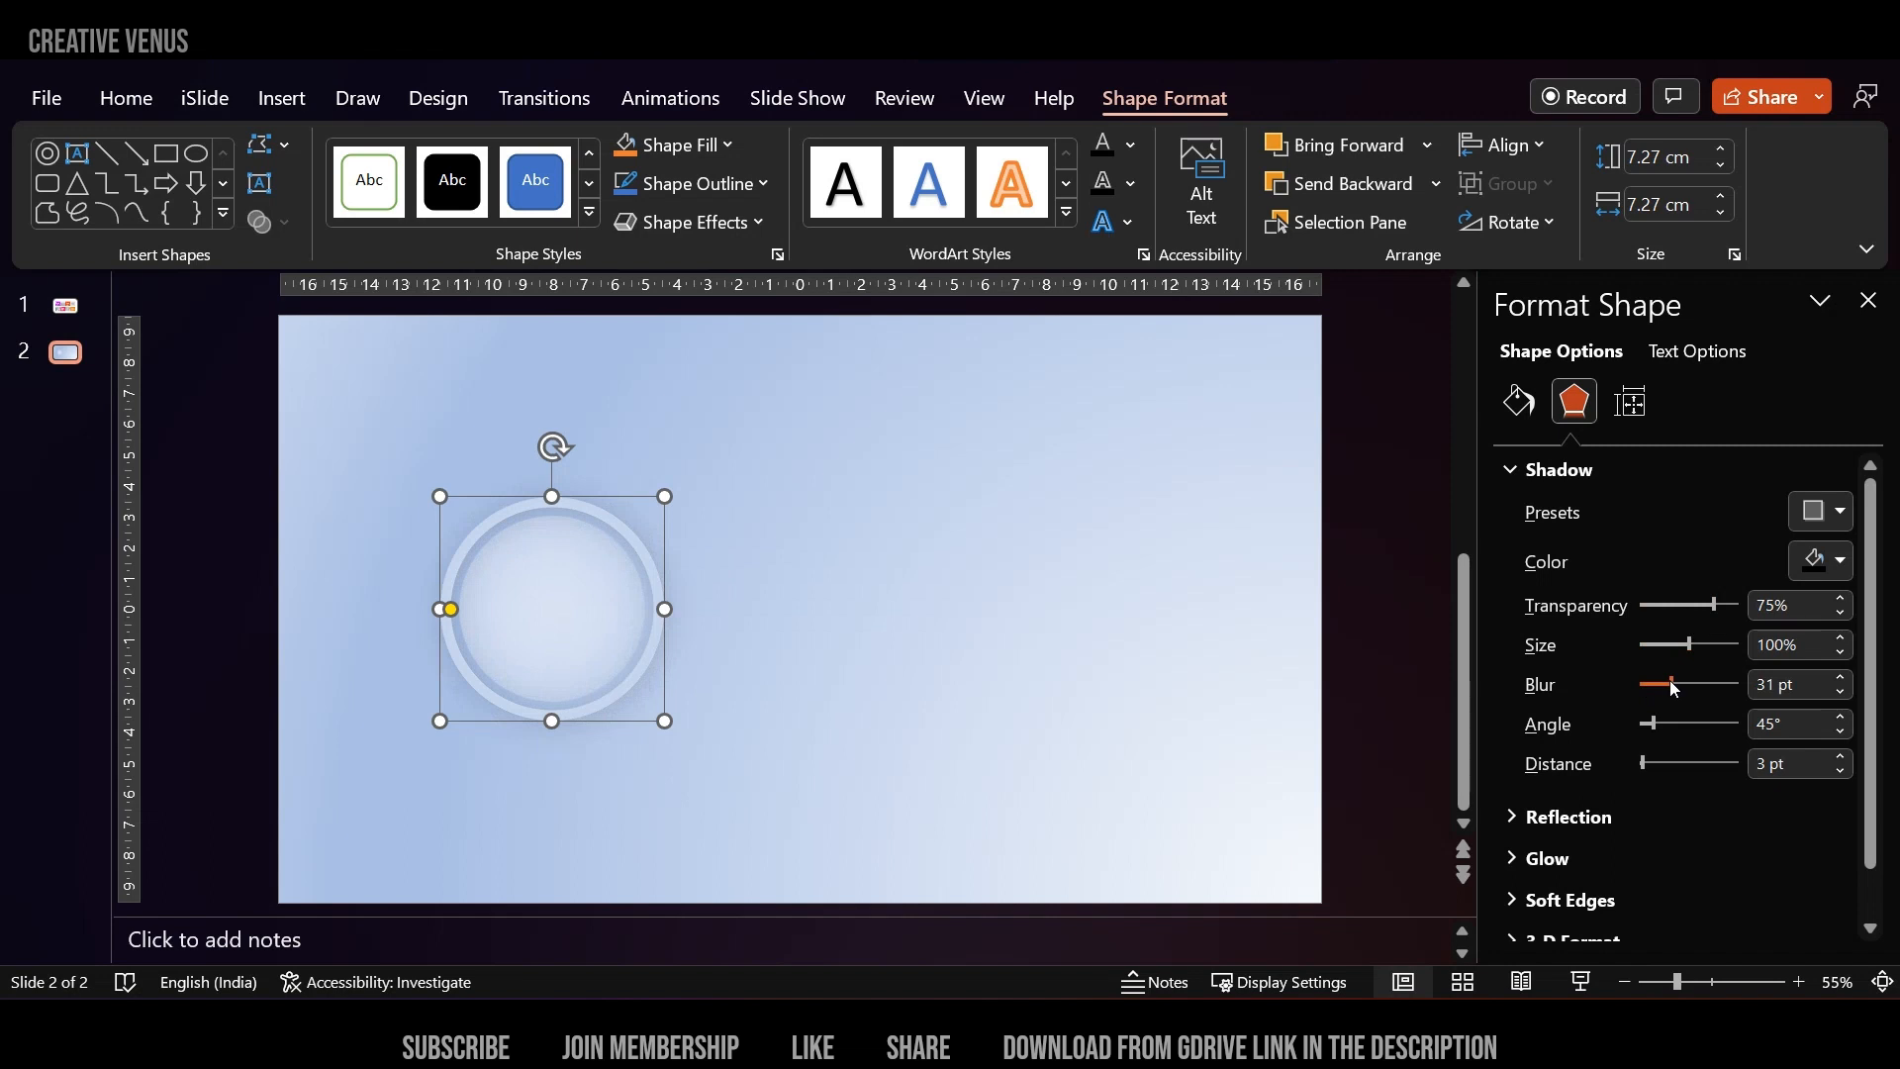
left_click(516, 606)
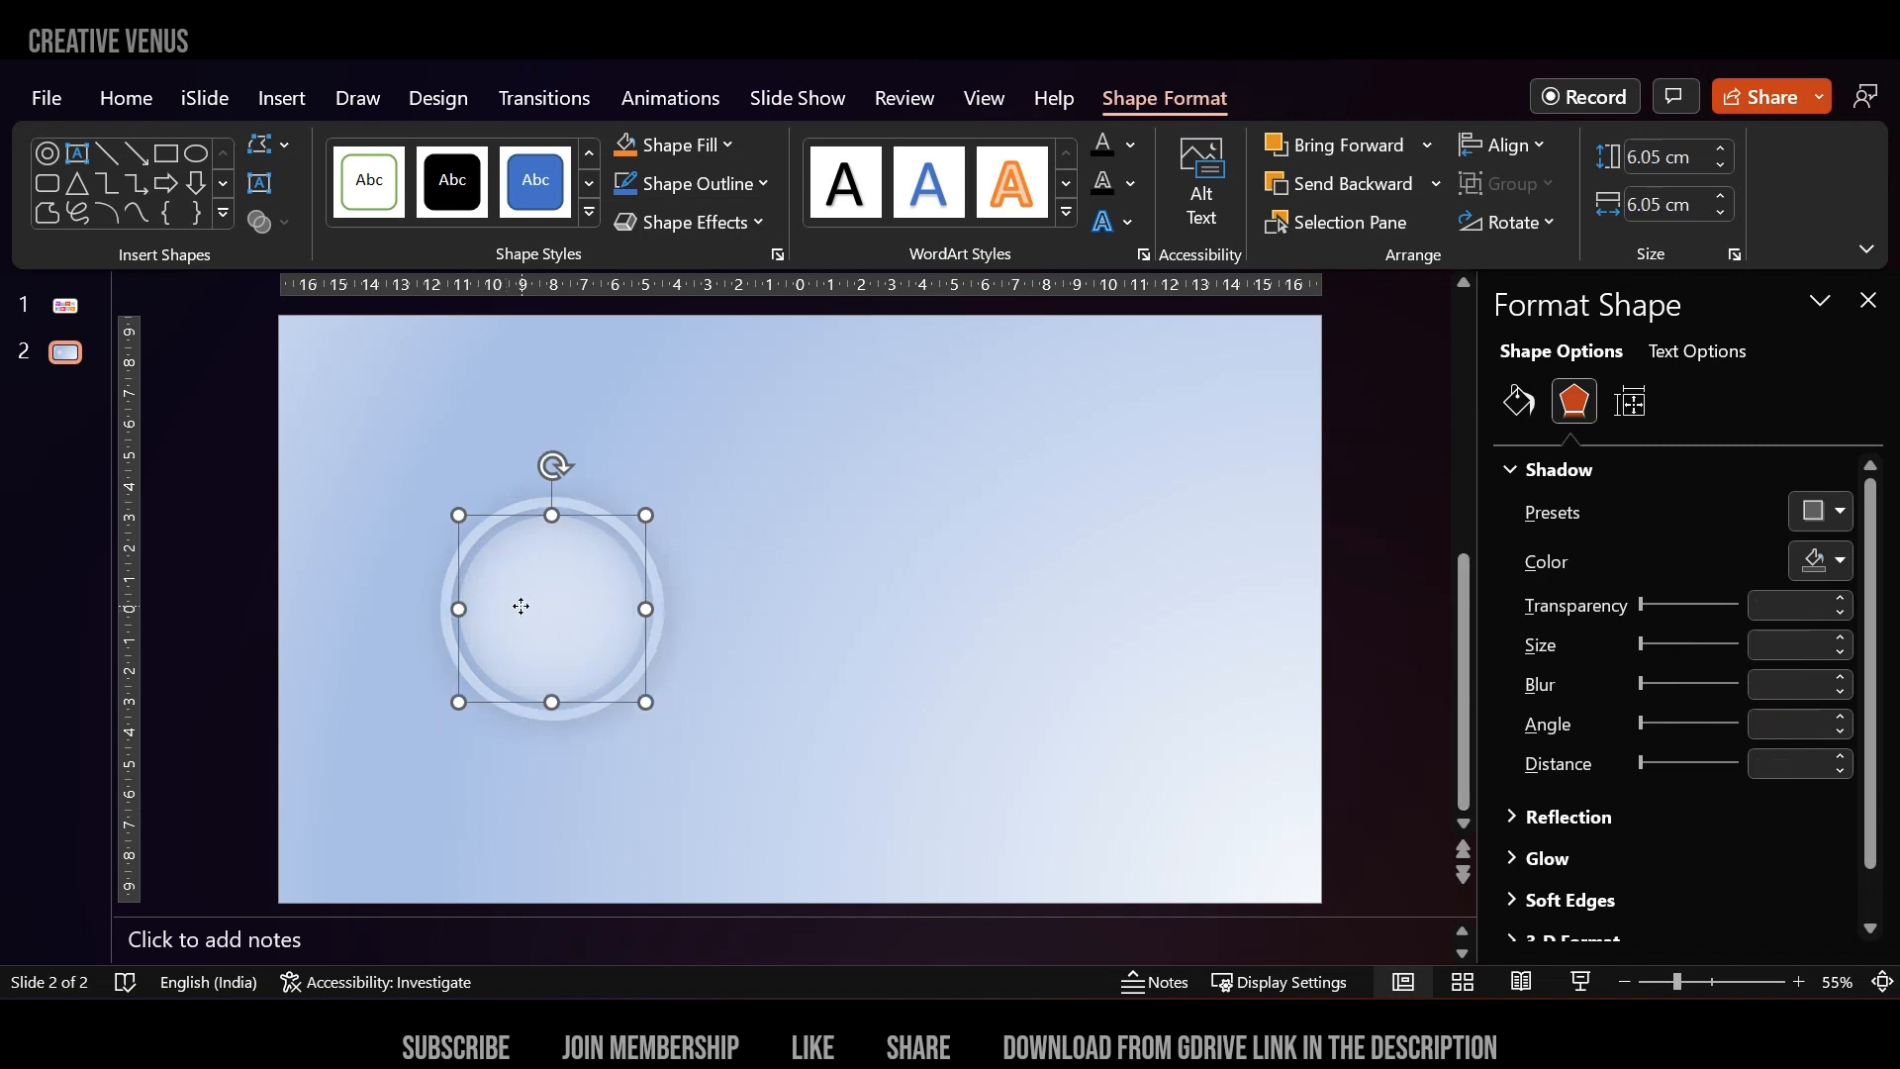
left_click(1022, 683)
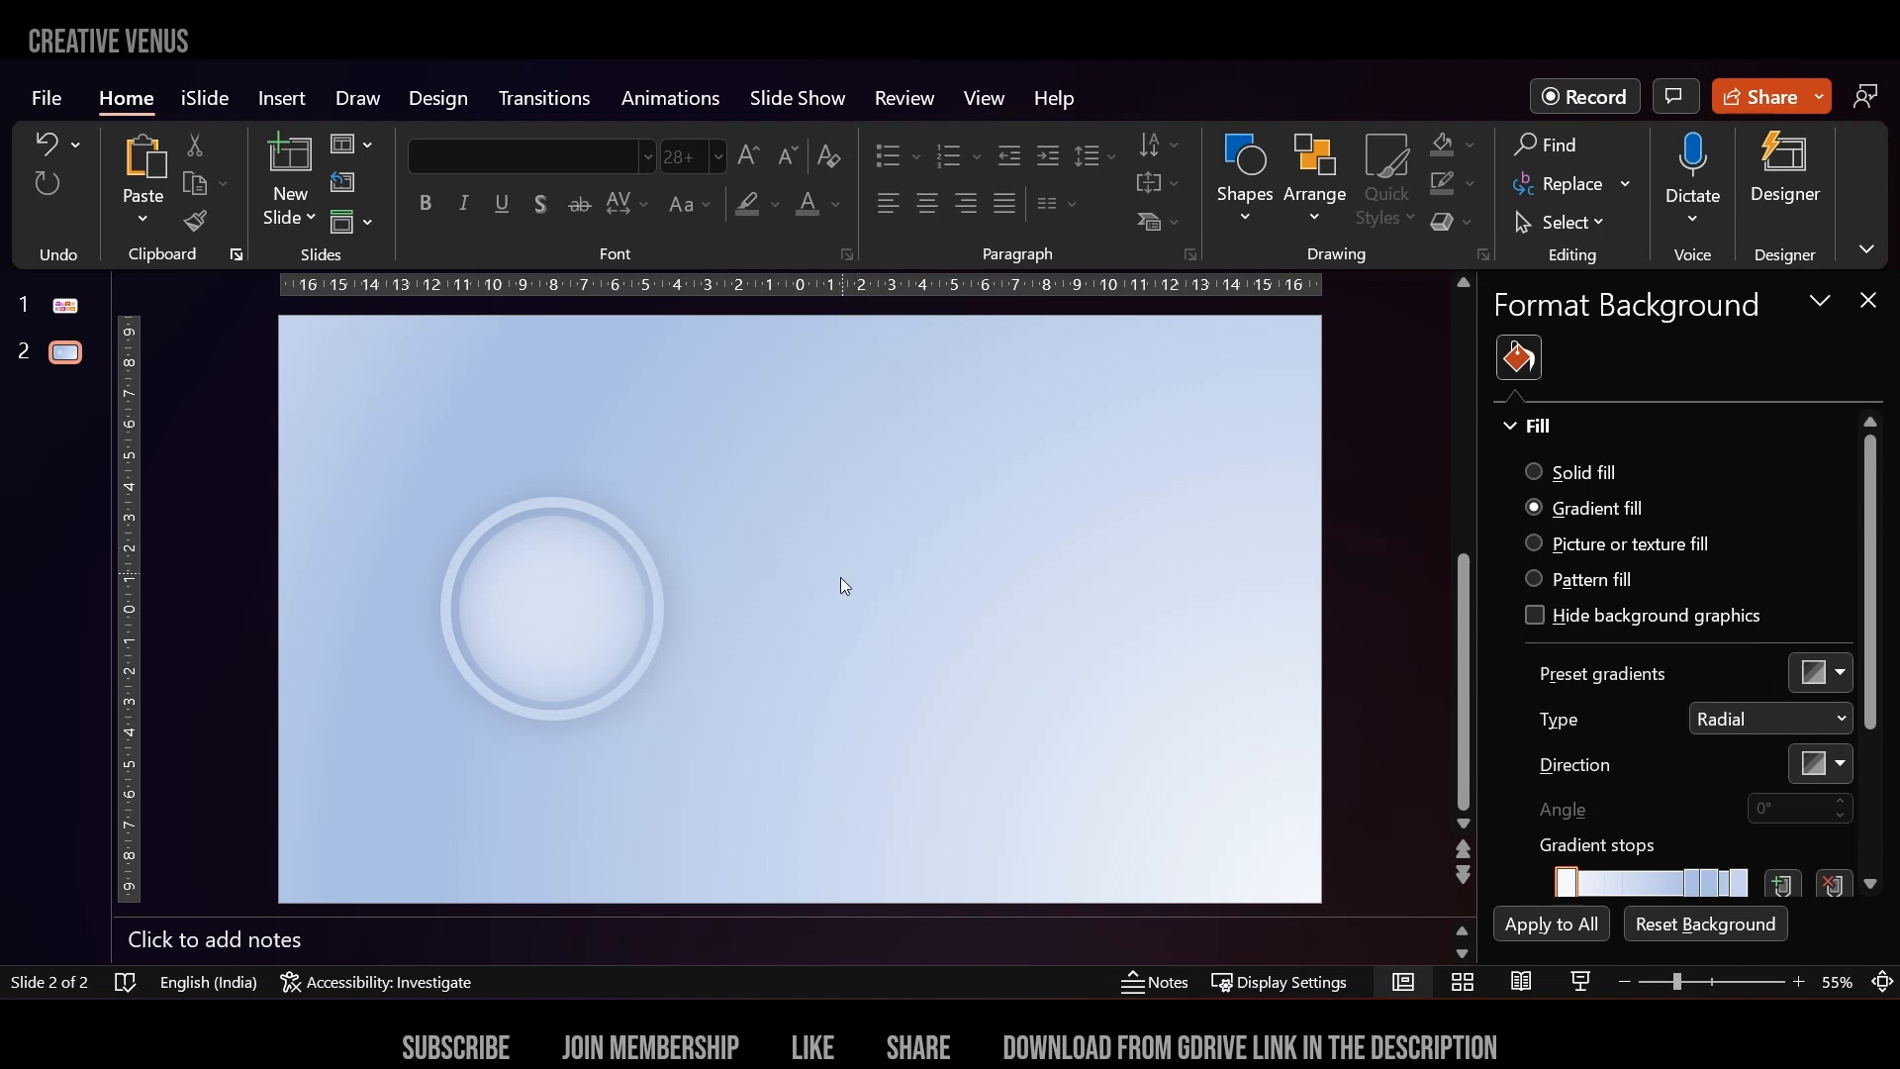
Draw a block arc about 10.03 cm in width and height, overlapping the ring.
left_click(293, 99)
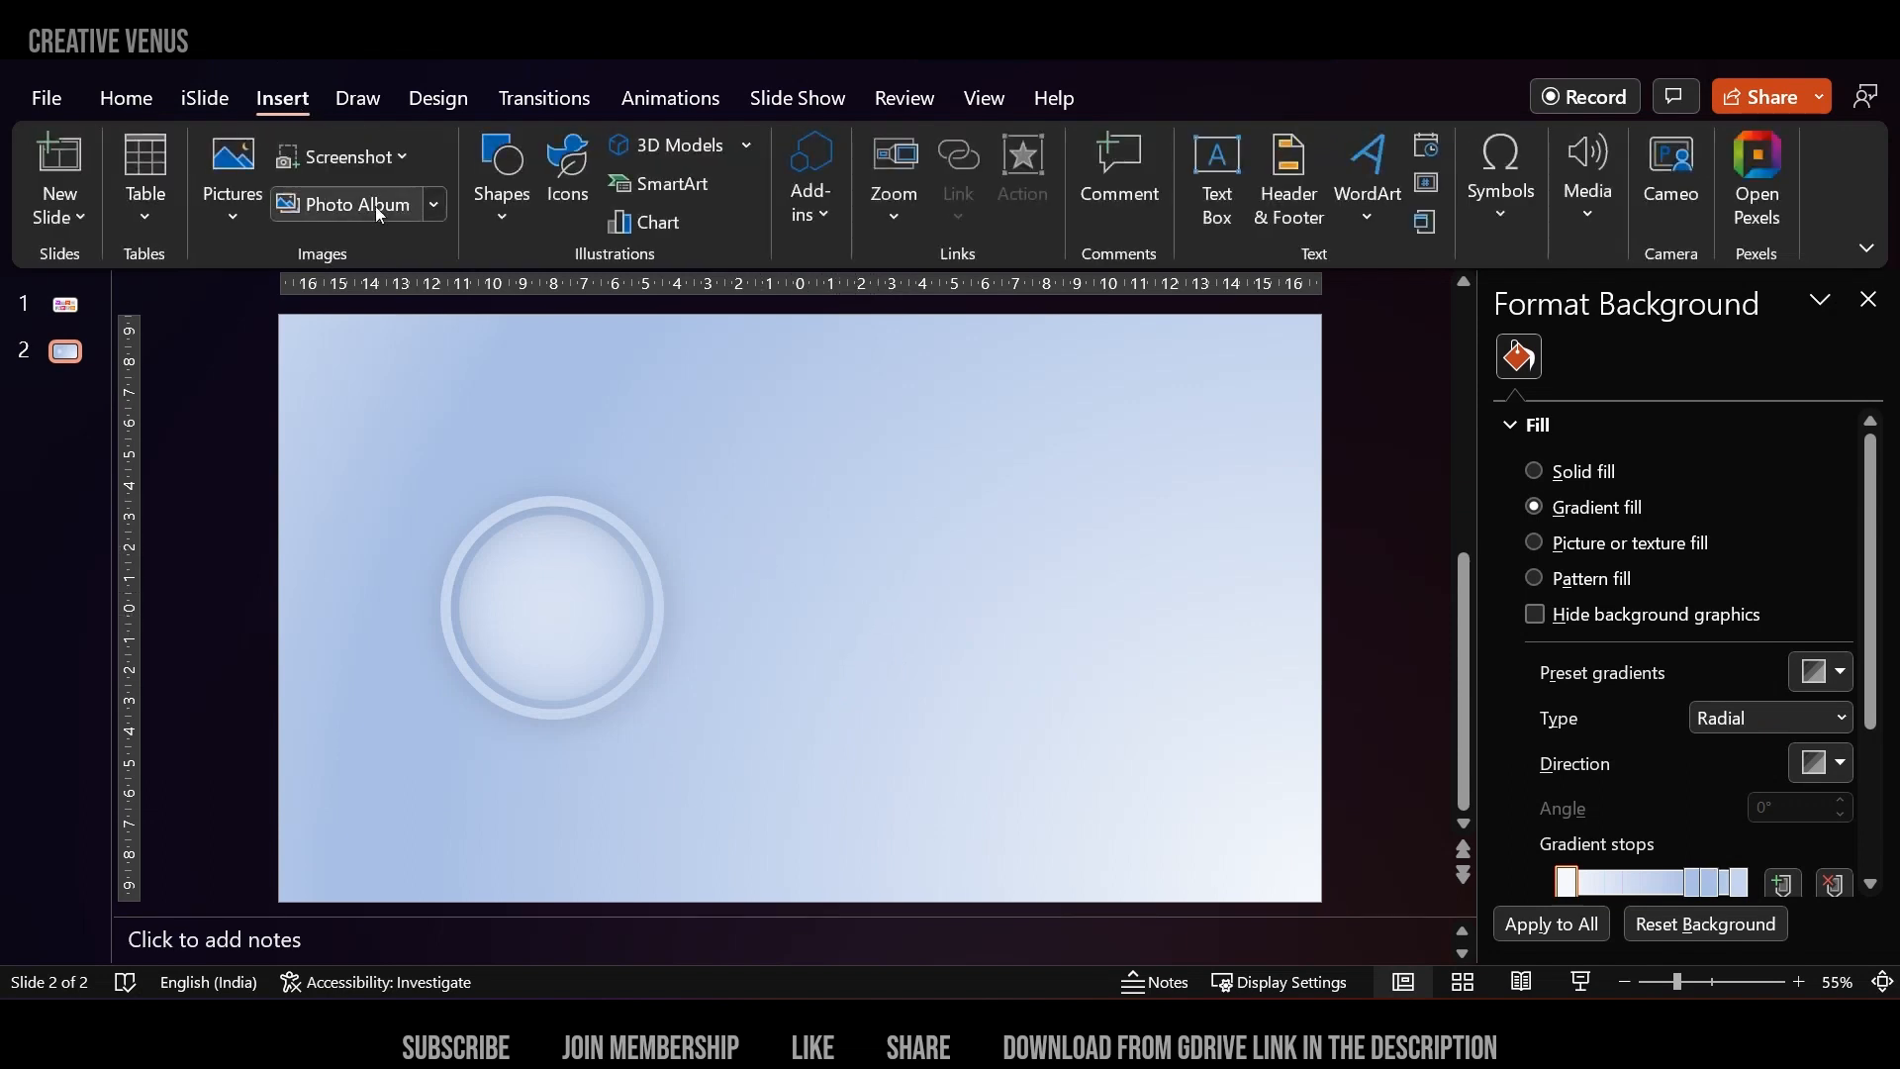
left_click(520, 215)
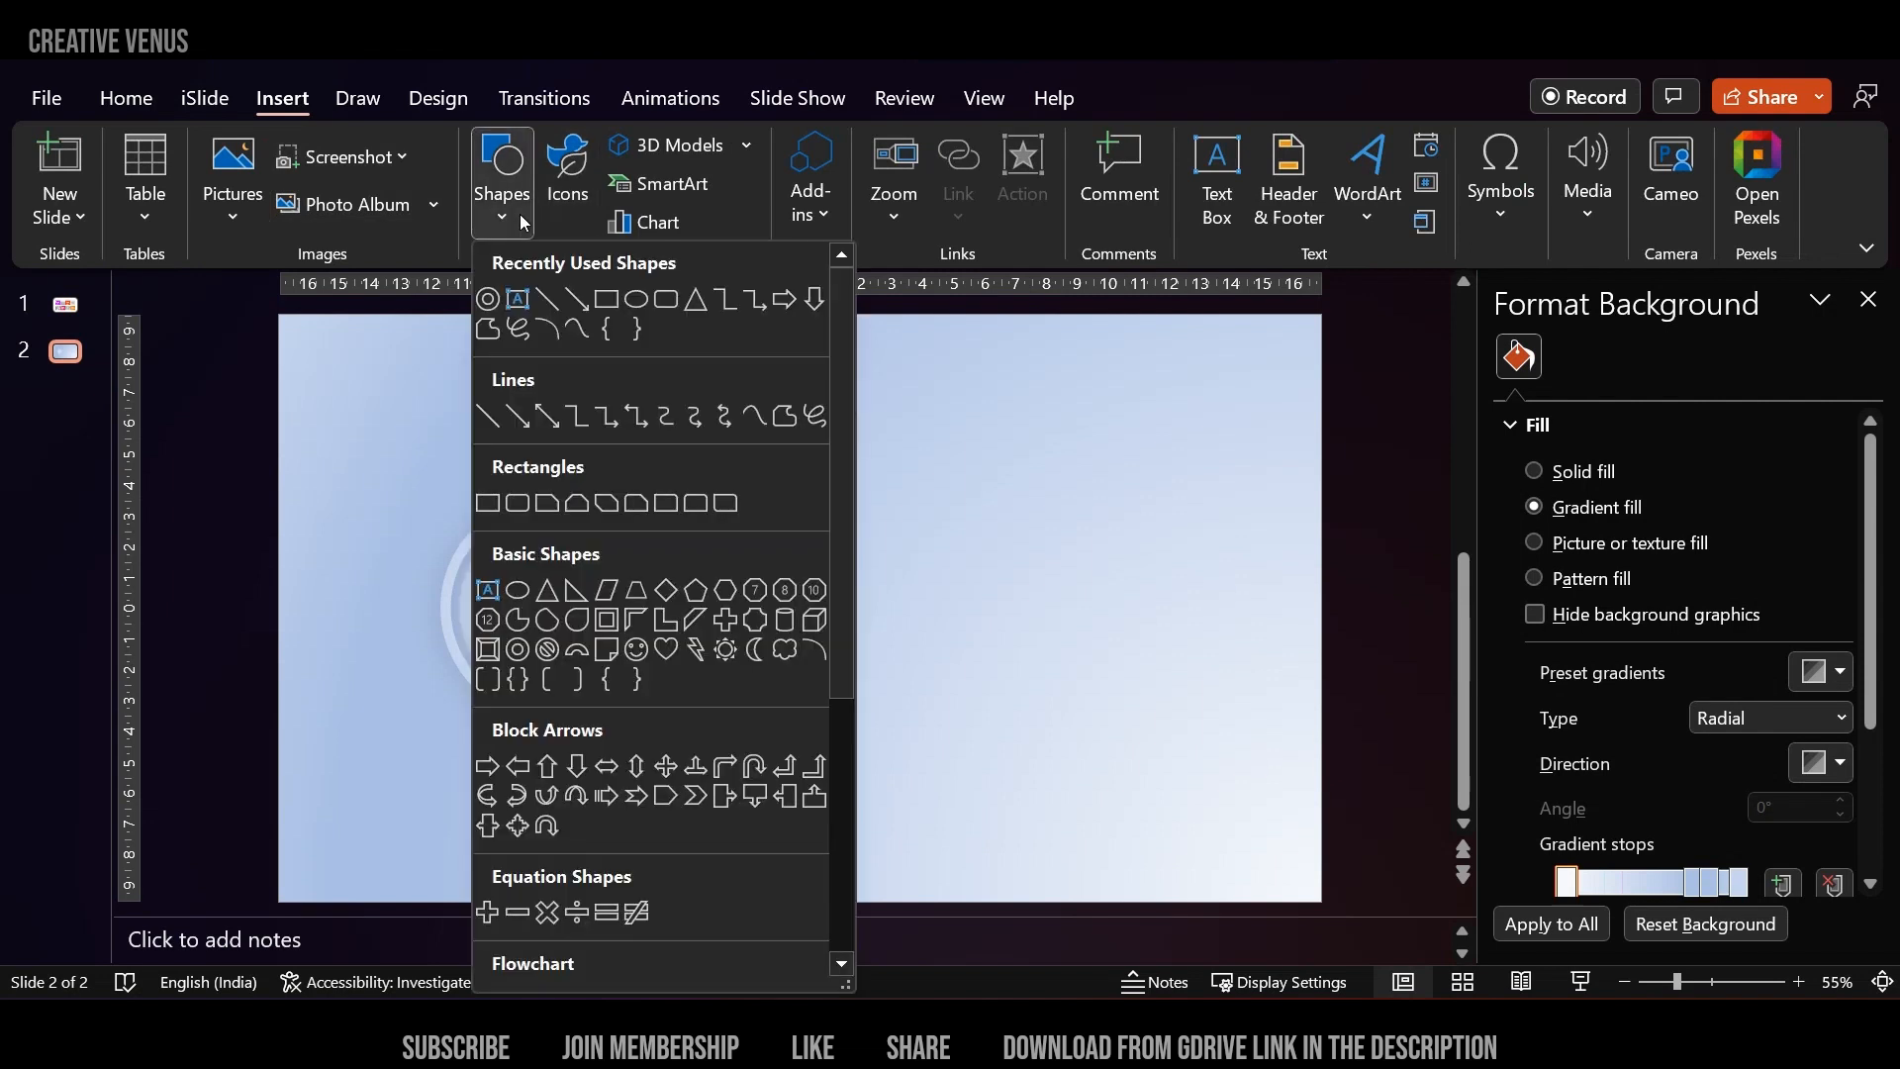
left_click(554, 648)
left_click_drag(566, 464, 797, 775)
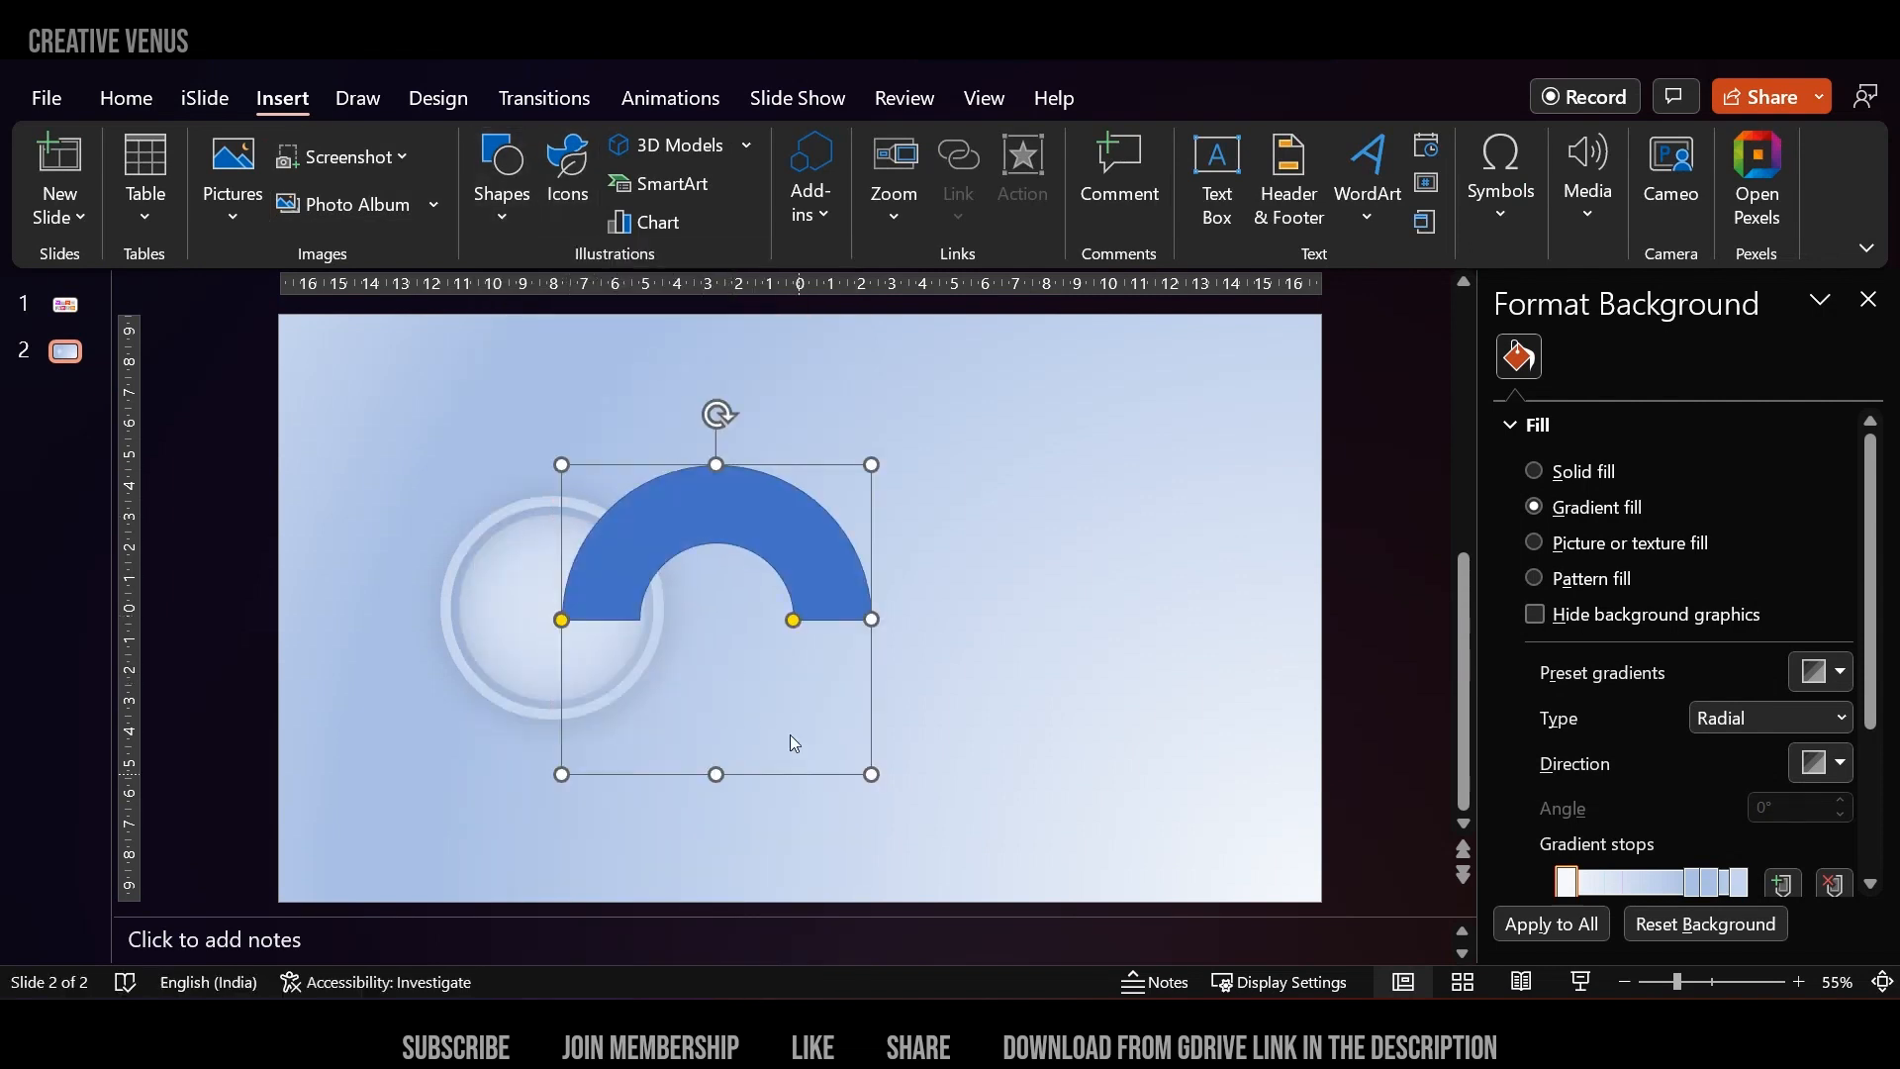
Thin the block arc's band, then rotate the arc 90° clockwise and center it around the ring's right side.
left_click_drag(793, 621, 862, 624)
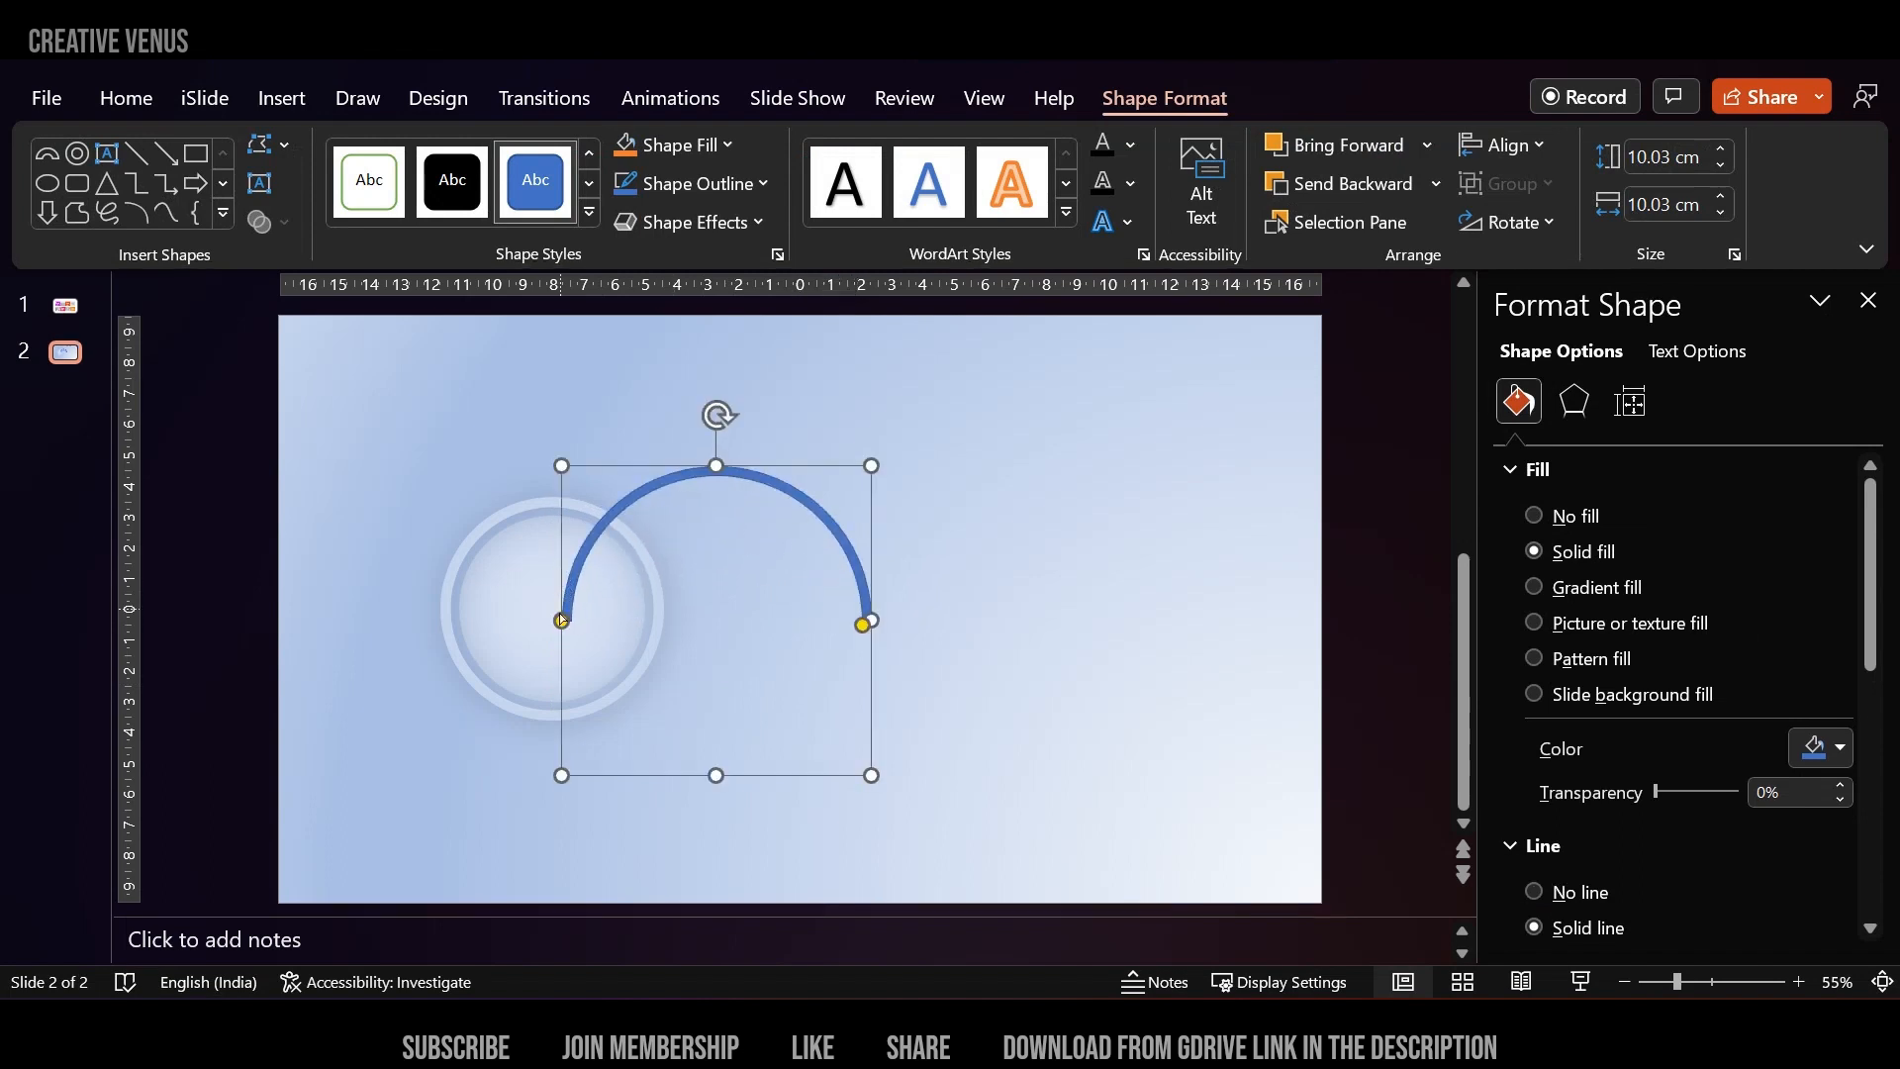
left_click_drag(719, 414, 689, 661)
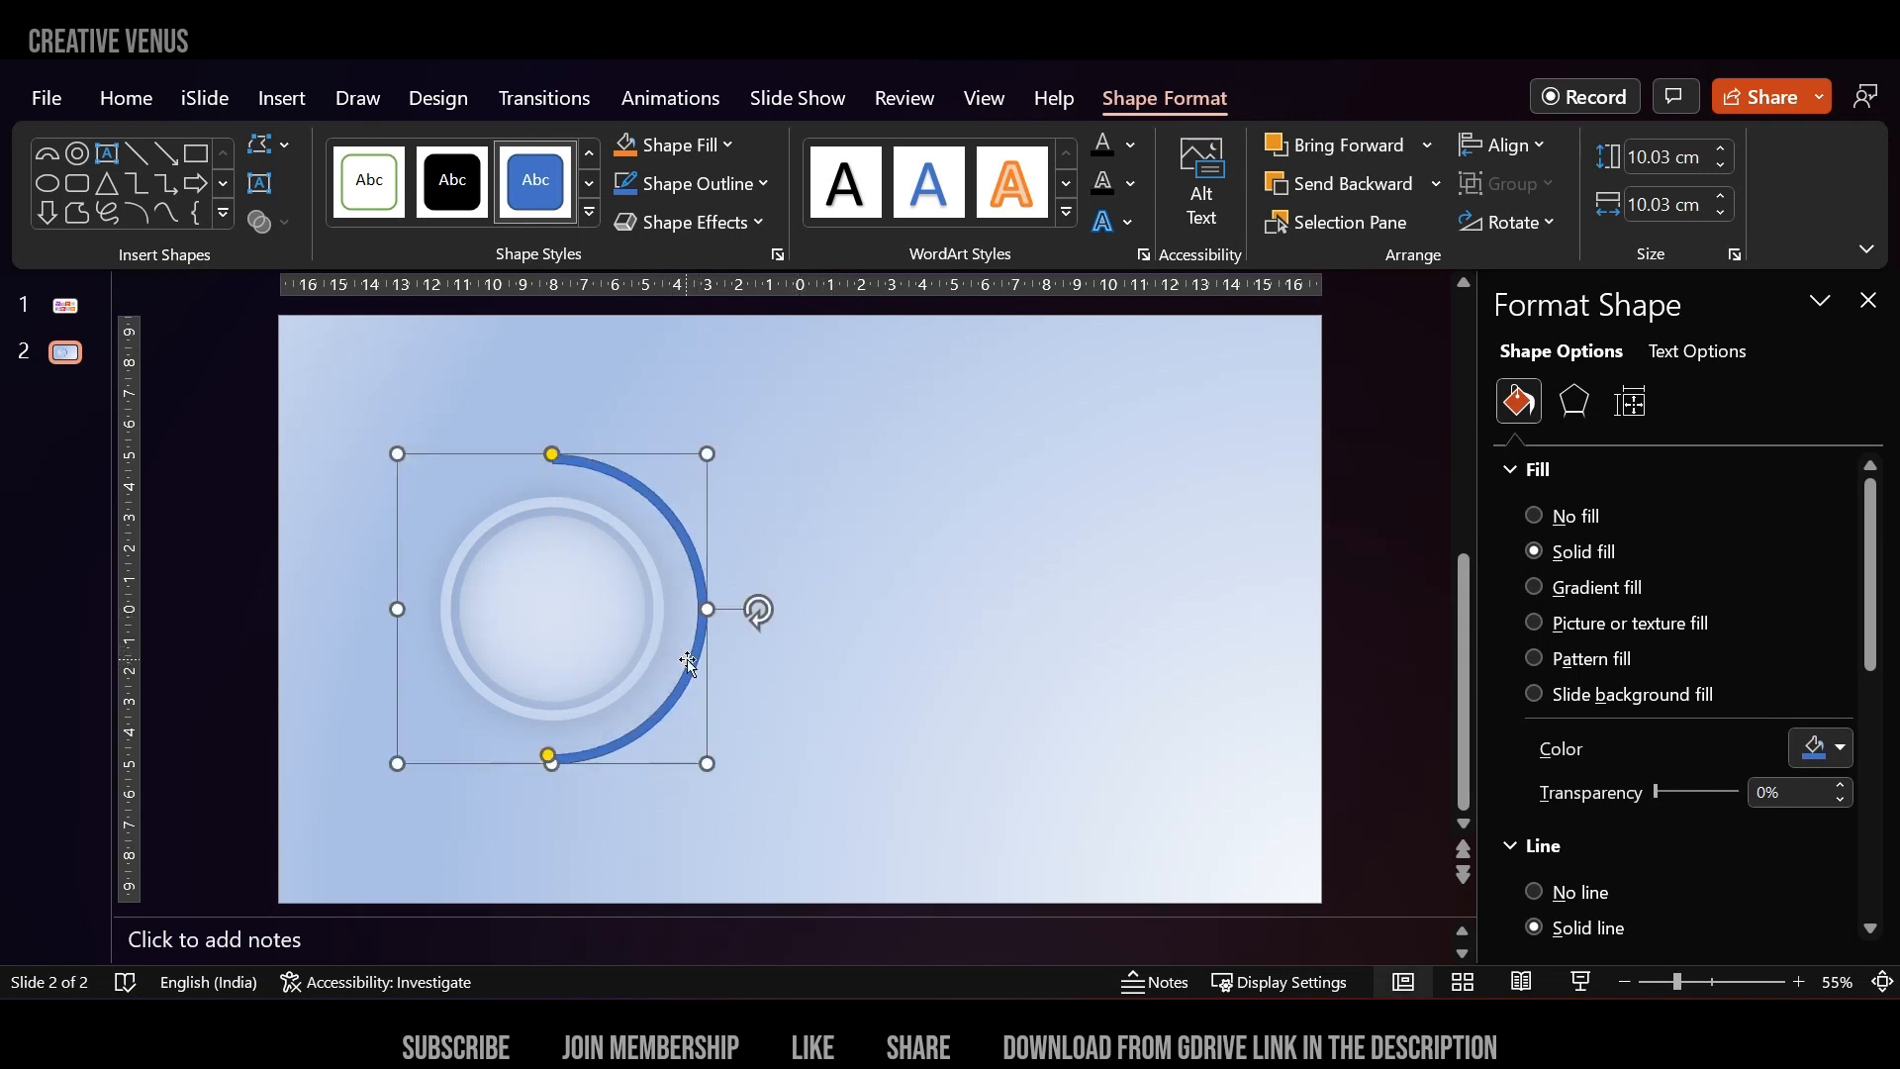
Remove the block arc's outline and switch it to a gradient fill.
left_click(1560, 883)
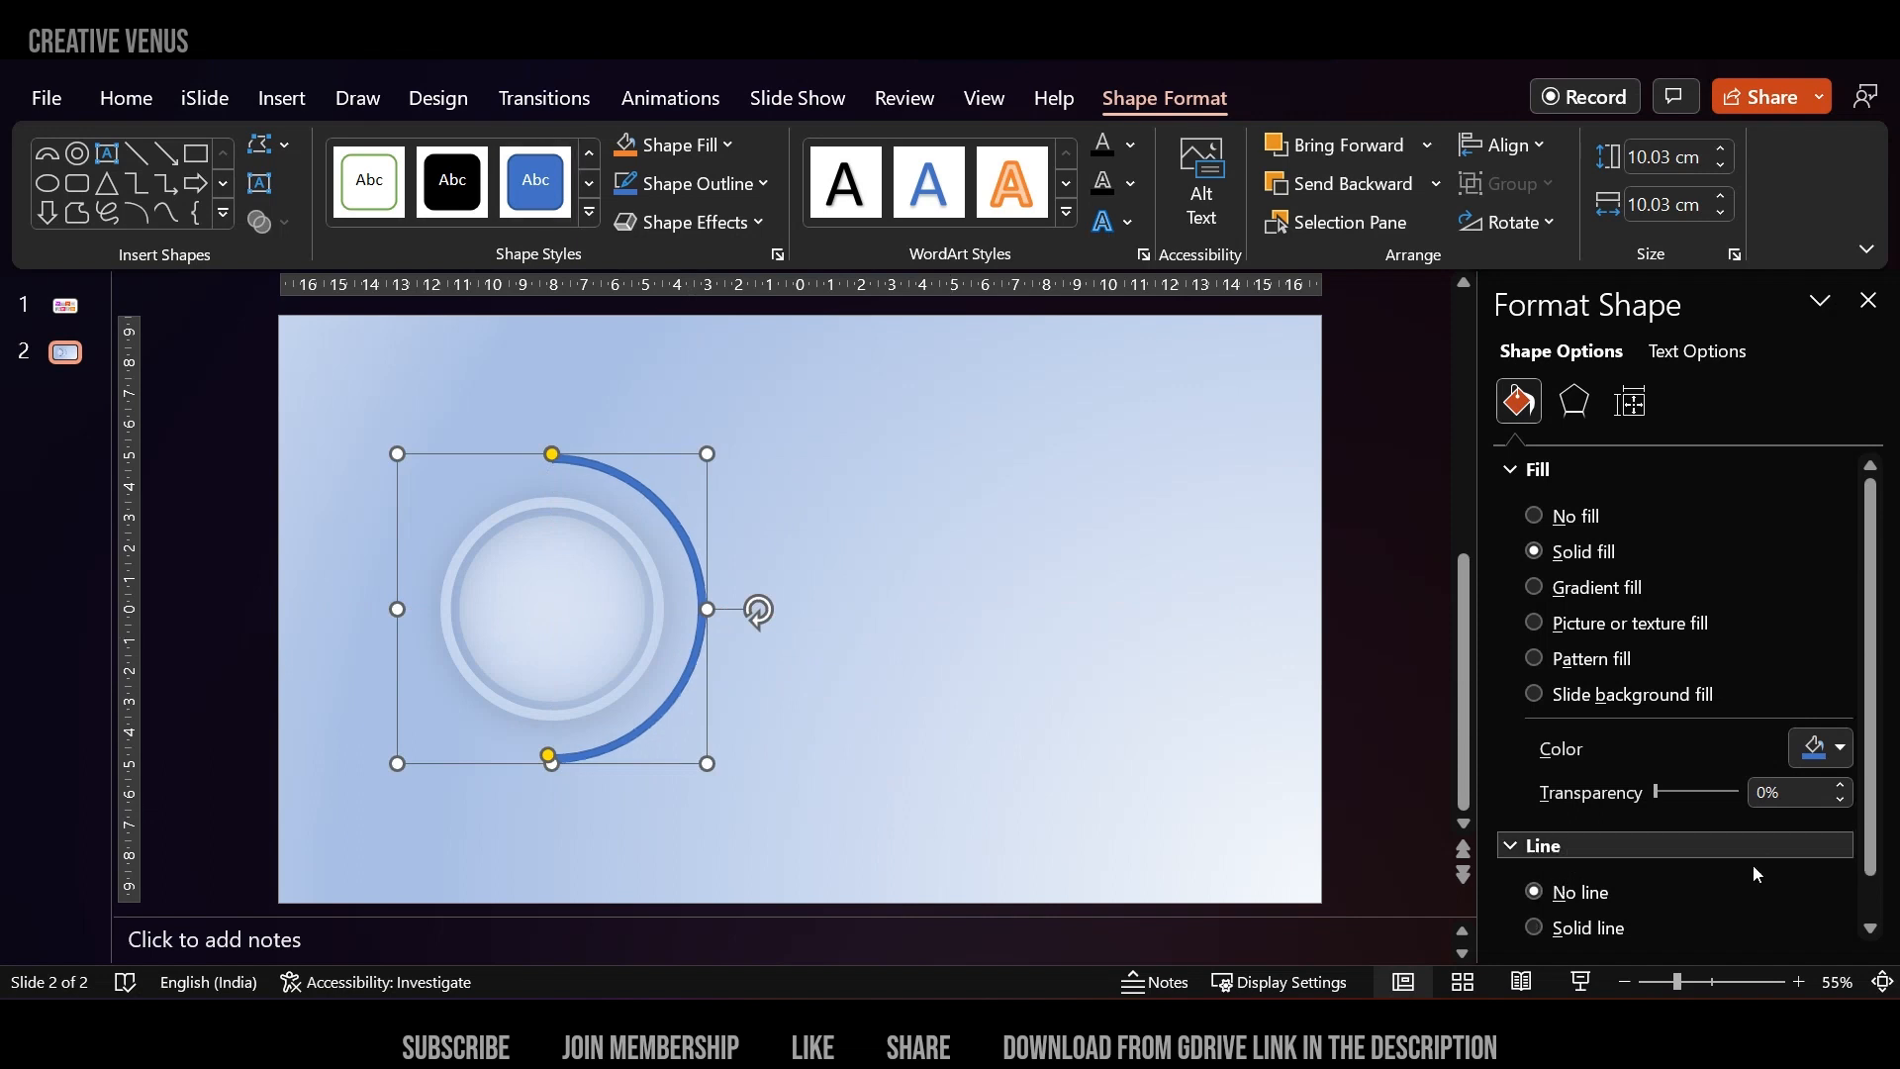
left_click(1573, 588)
Copy the donut ring's formatting onto the block arc with Format Painter.
left_click(588, 510)
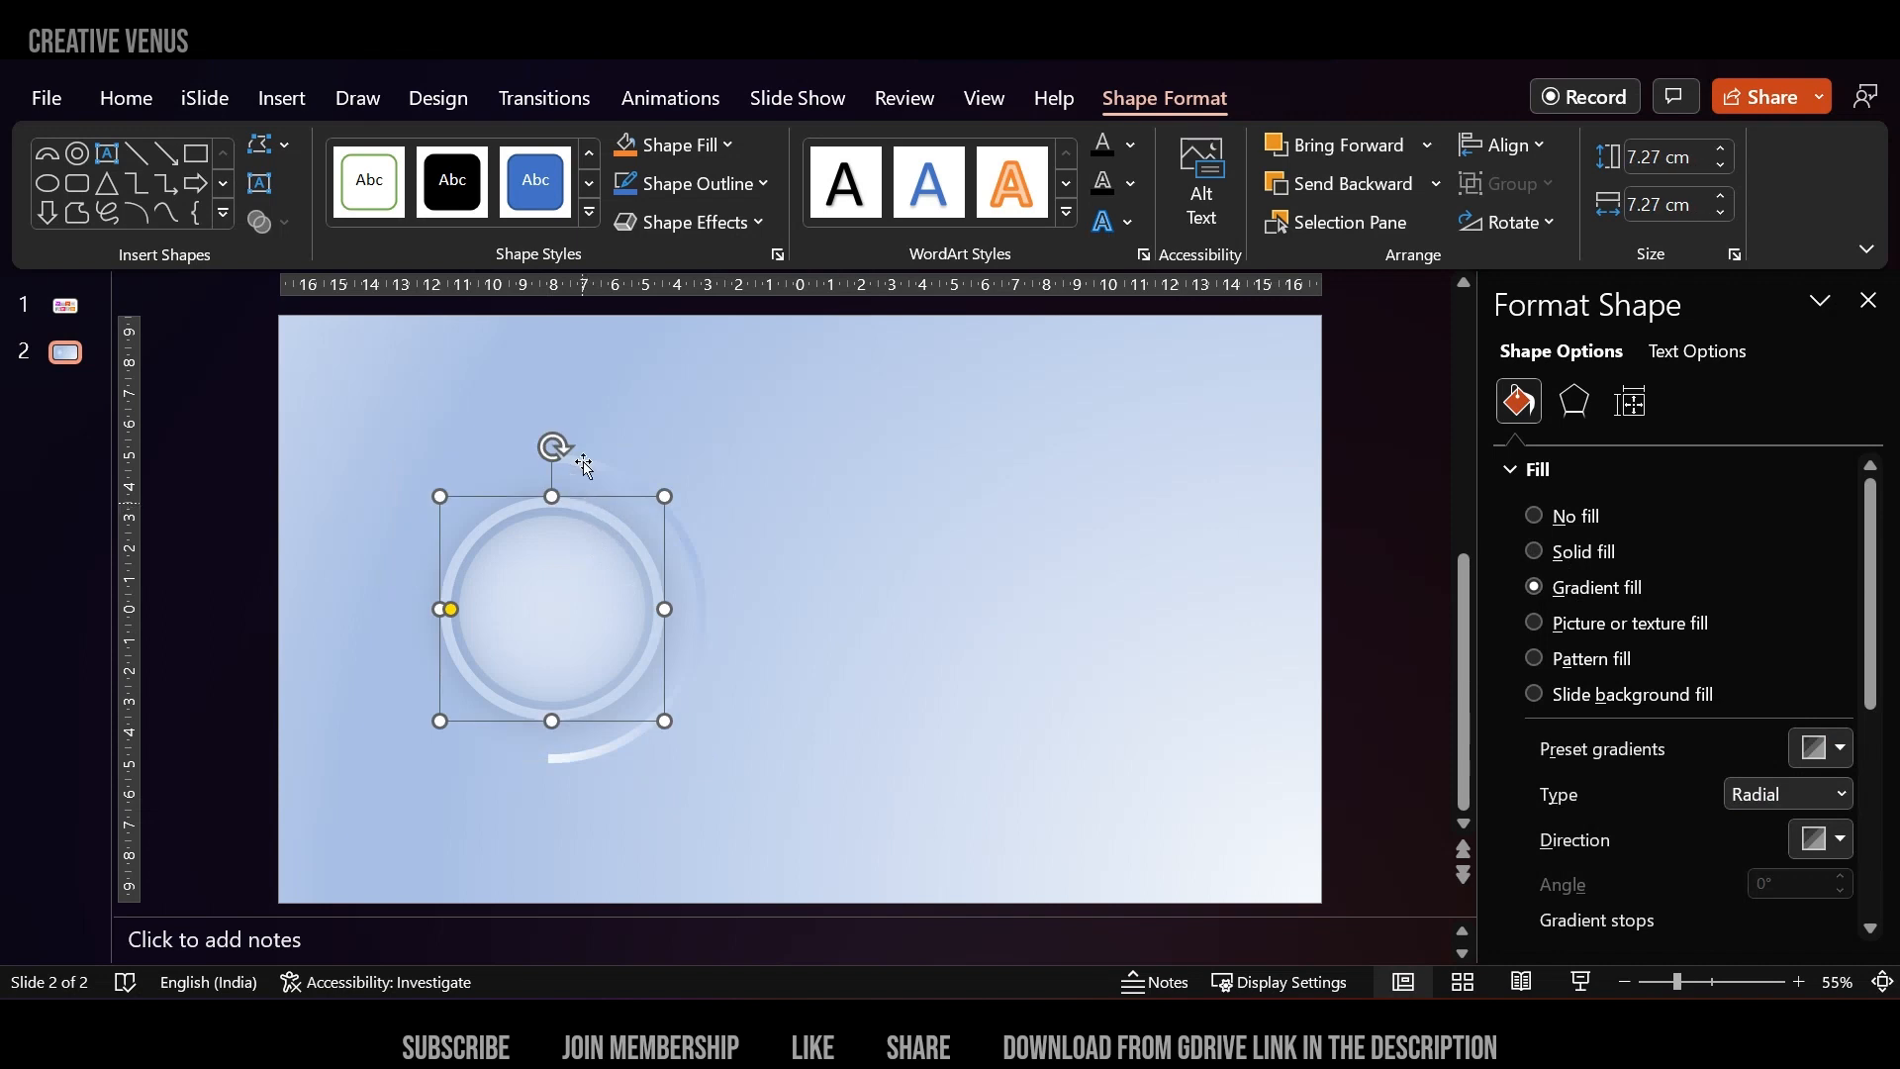
left_click(125, 98)
left_click(195, 221)
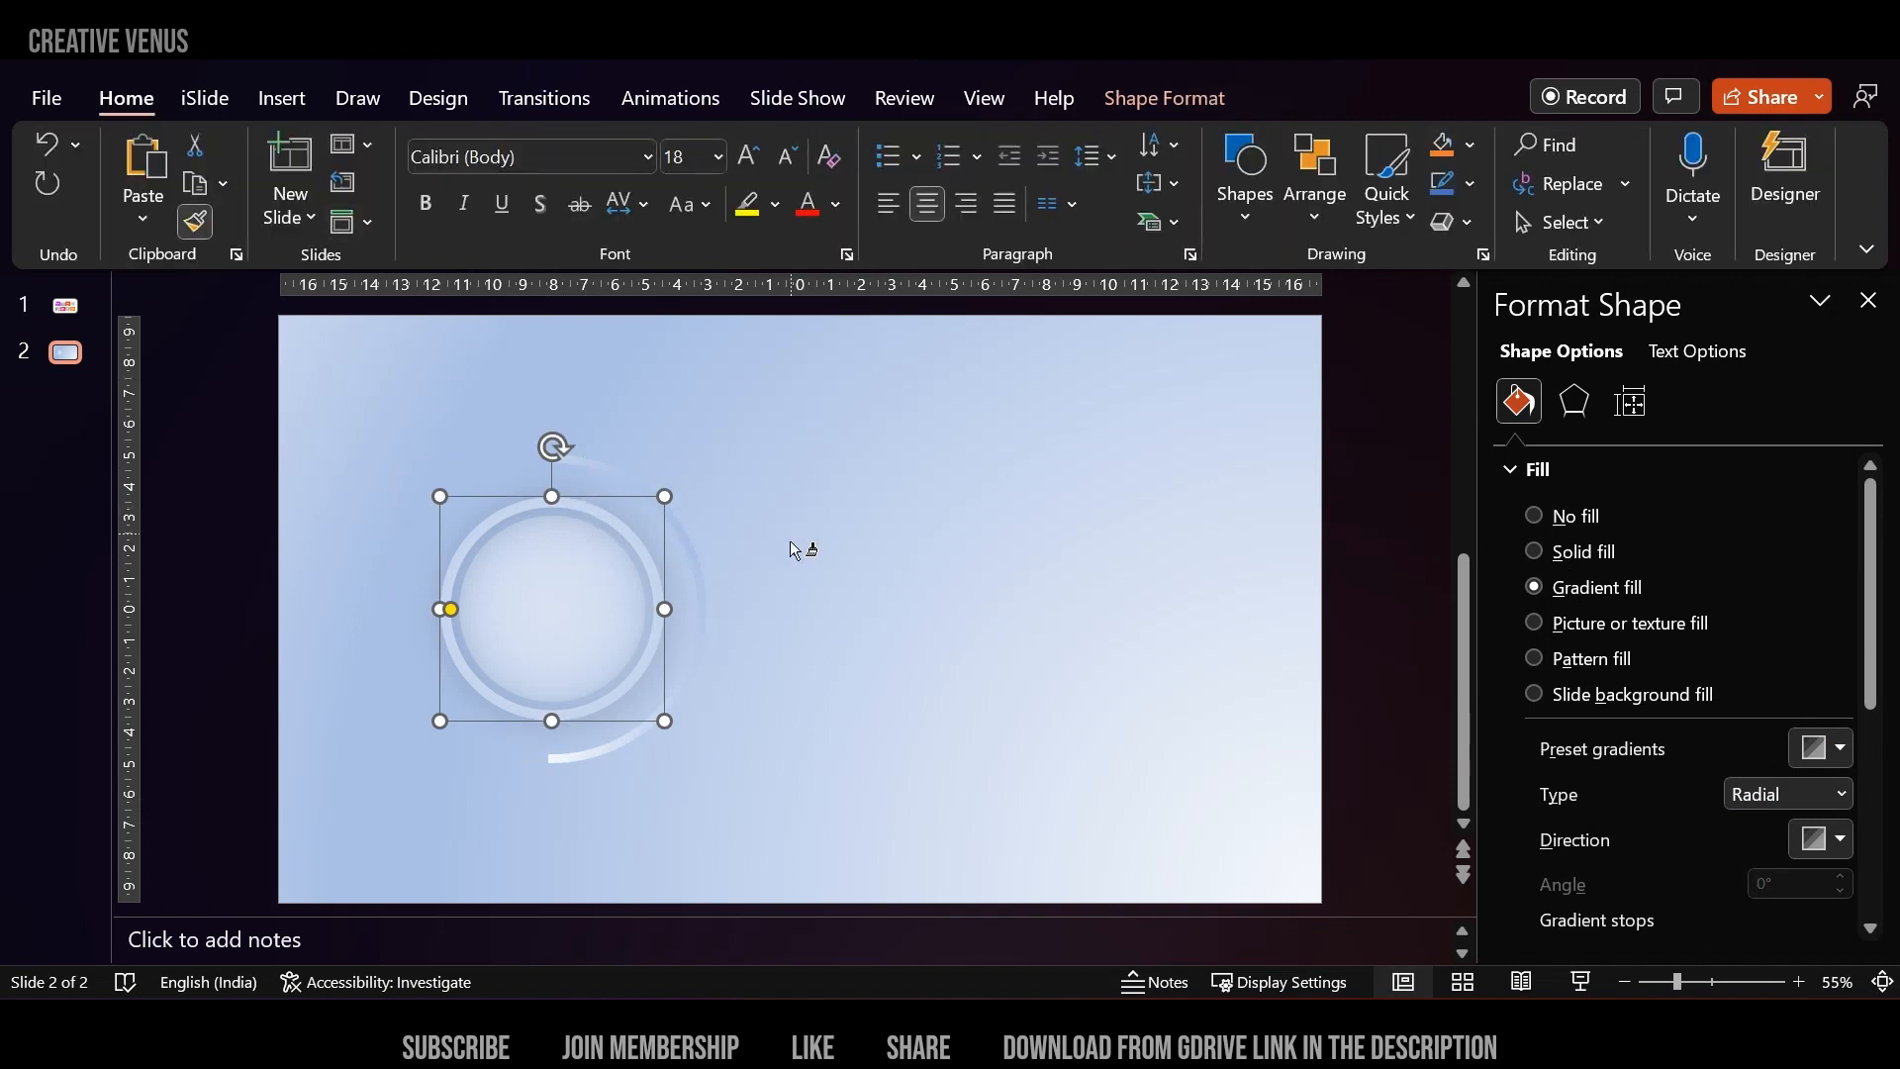
left_click(699, 579)
left_click(729, 721)
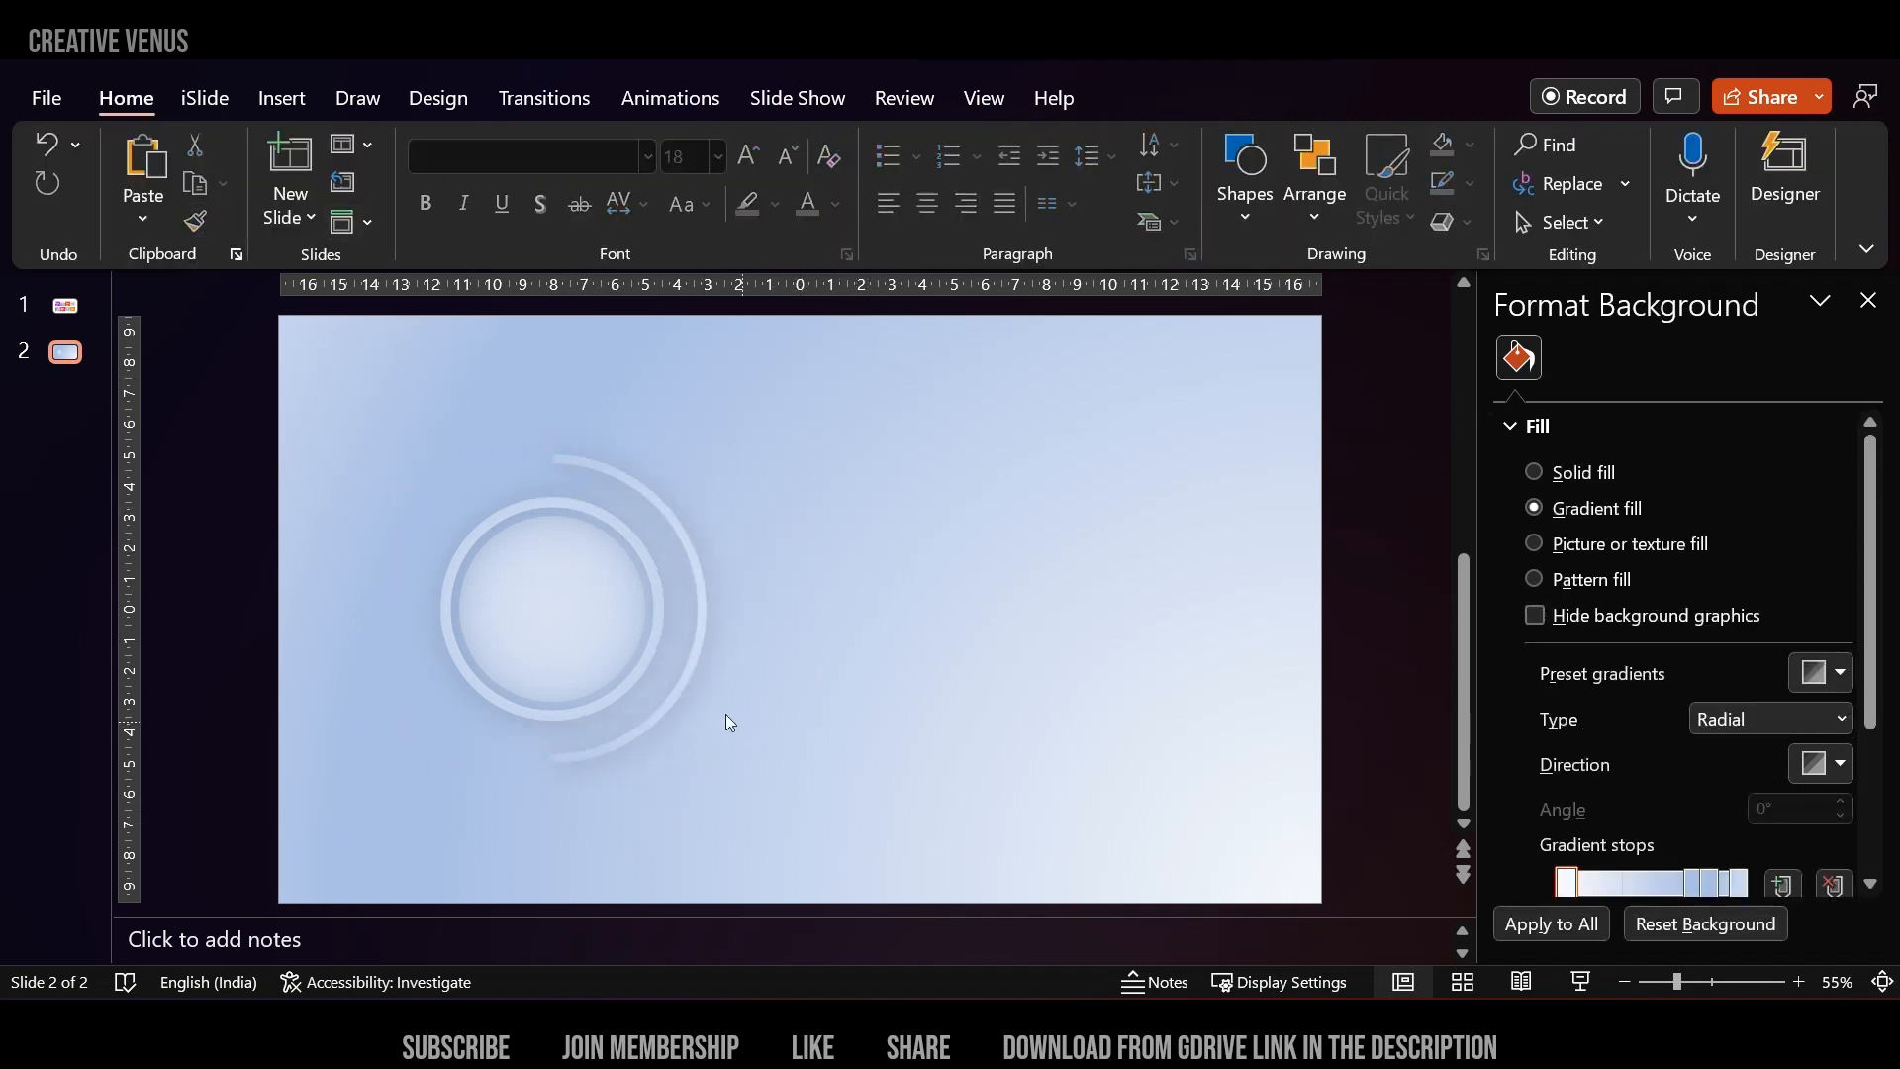
left_click(690, 692)
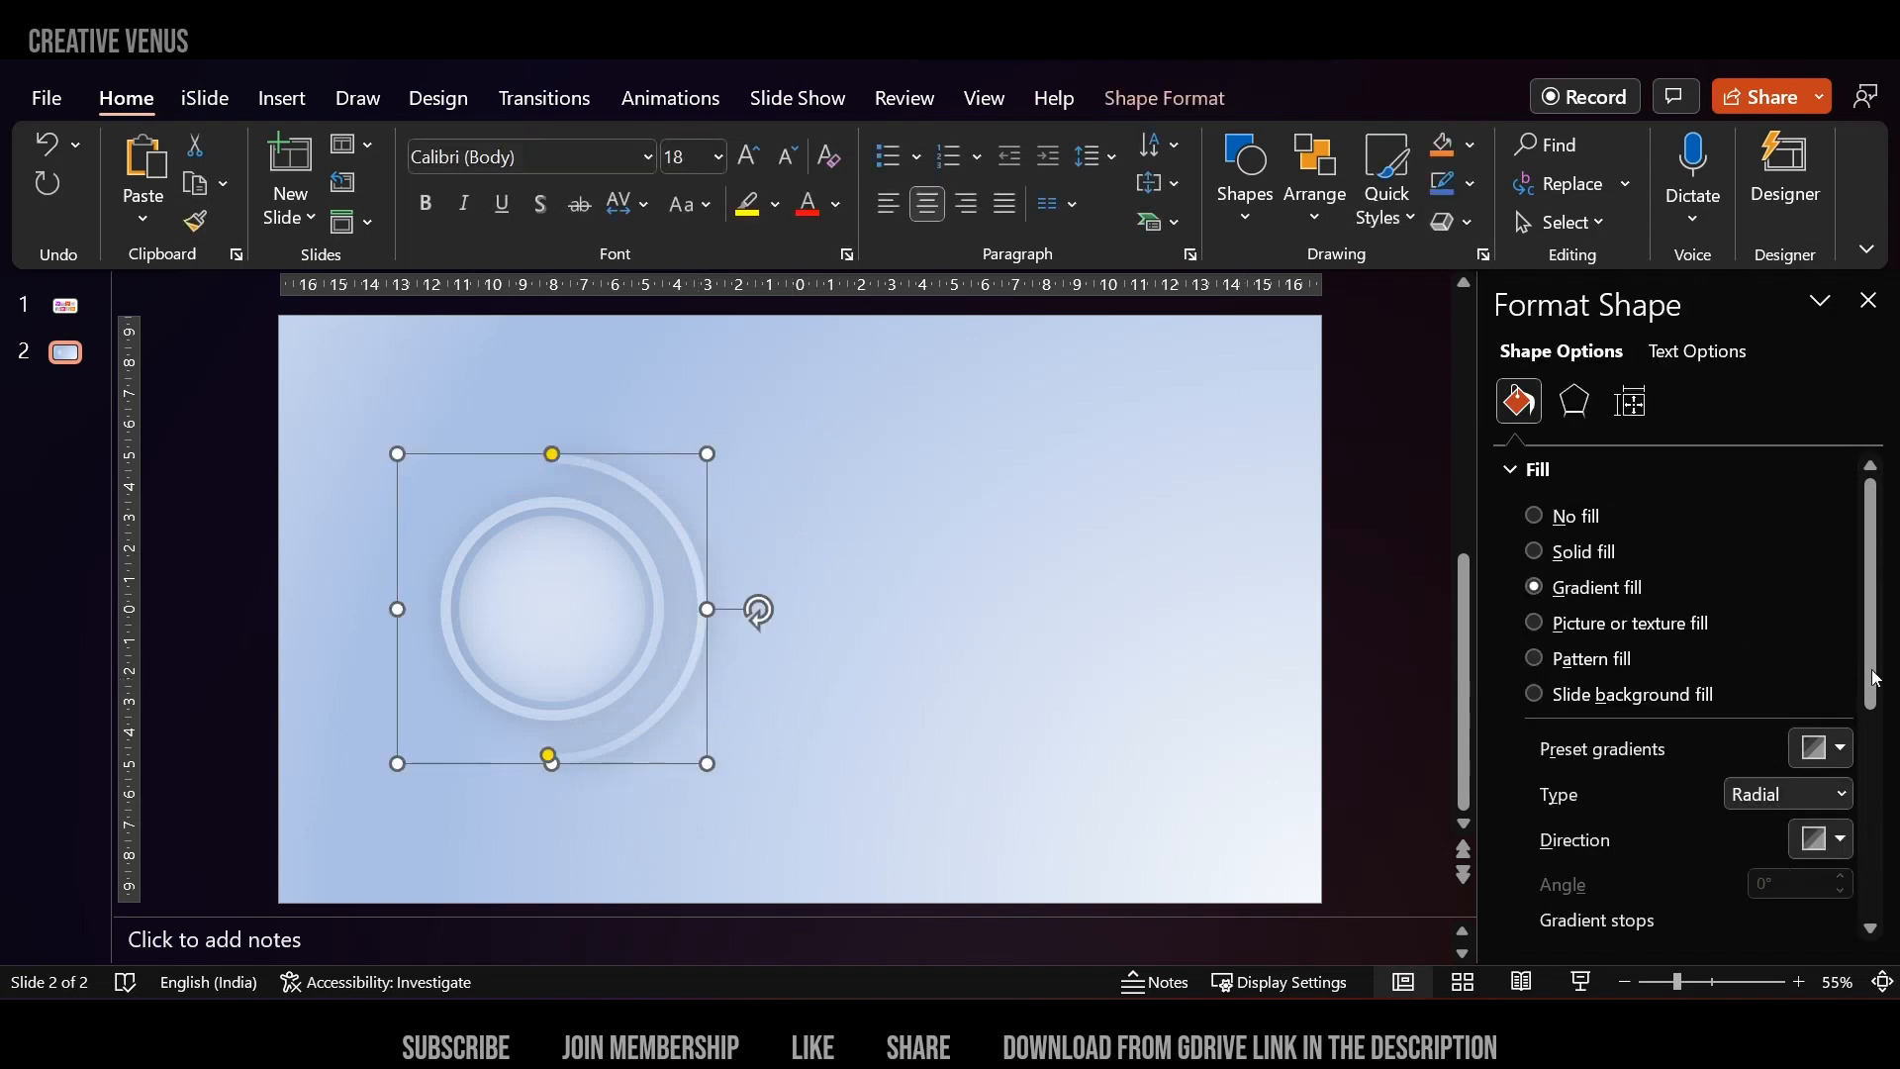
Make the block arc's gradient linear and recolor its end stop at 100% with the lightest tint of the theme blue.
left_click_drag(1874, 679, 1874, 793)
left_click(1789, 545)
left_click(1814, 581)
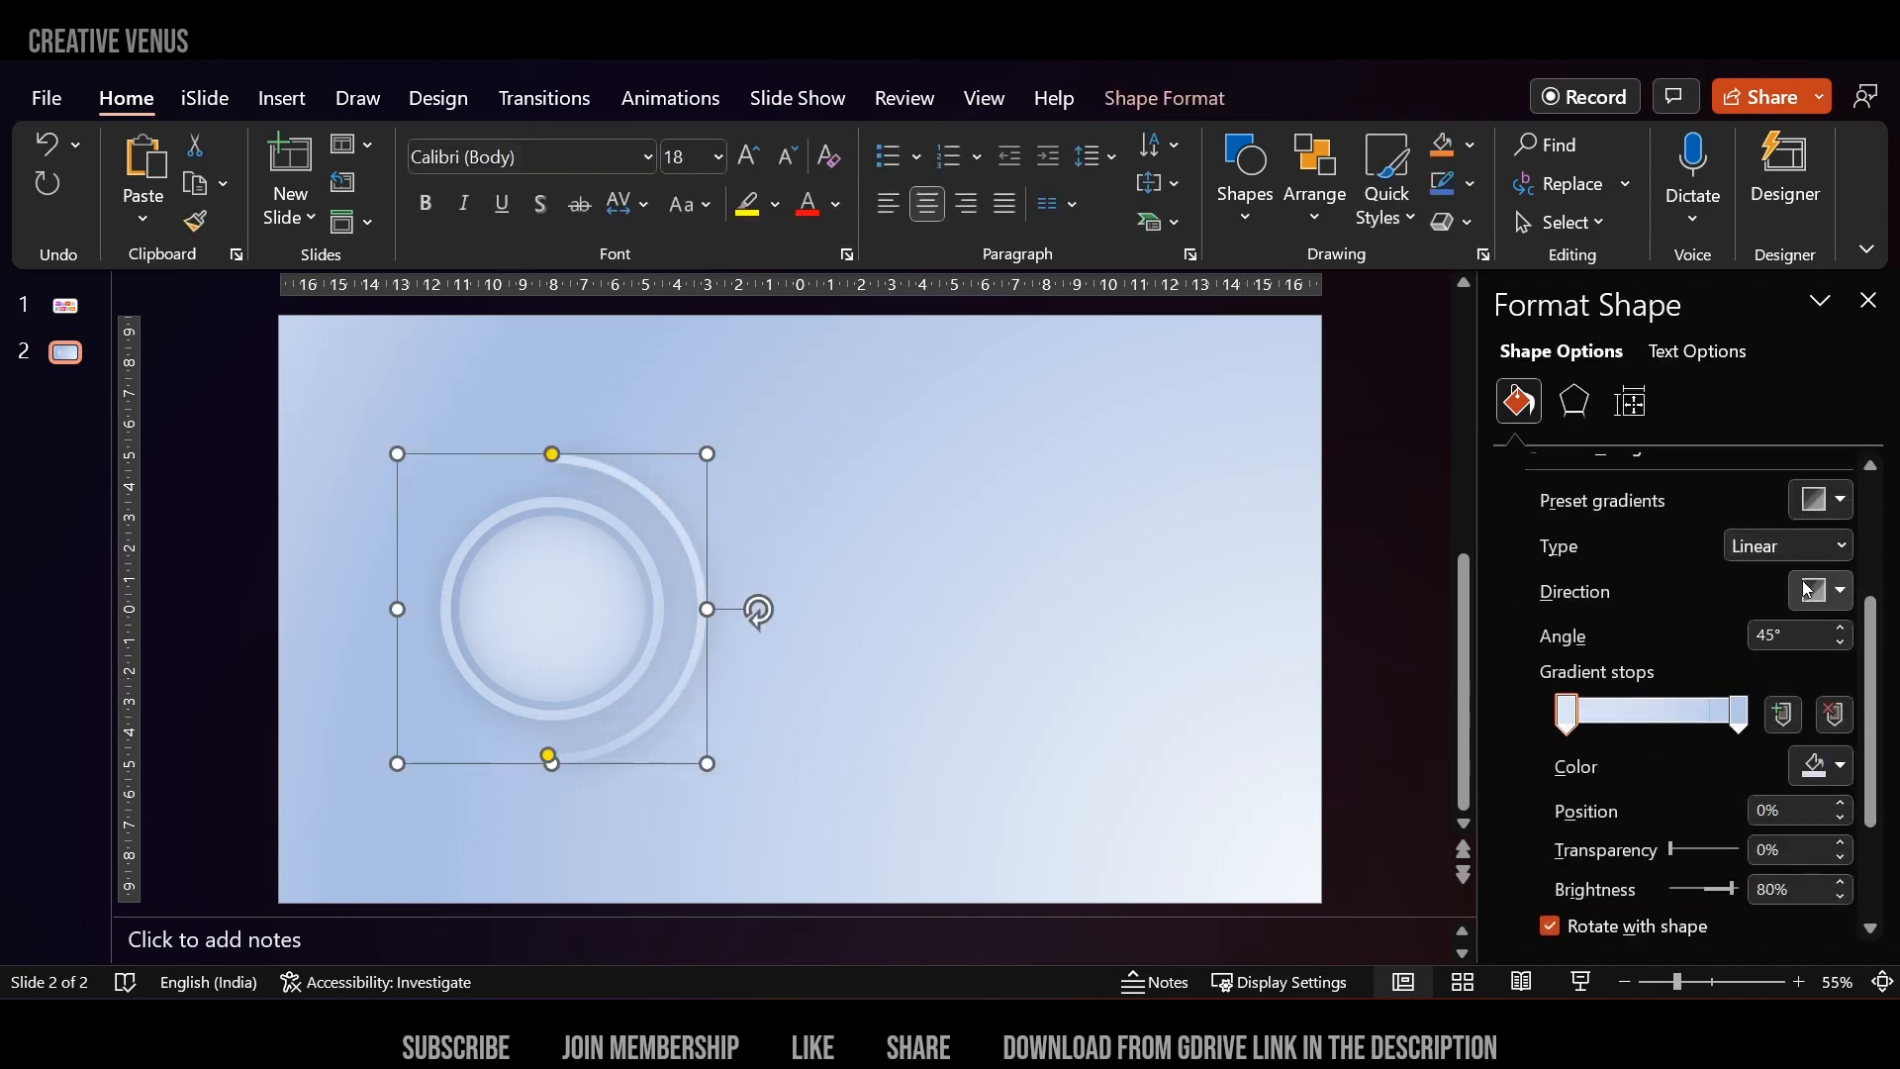
left_click(1739, 714)
left_click(1823, 765)
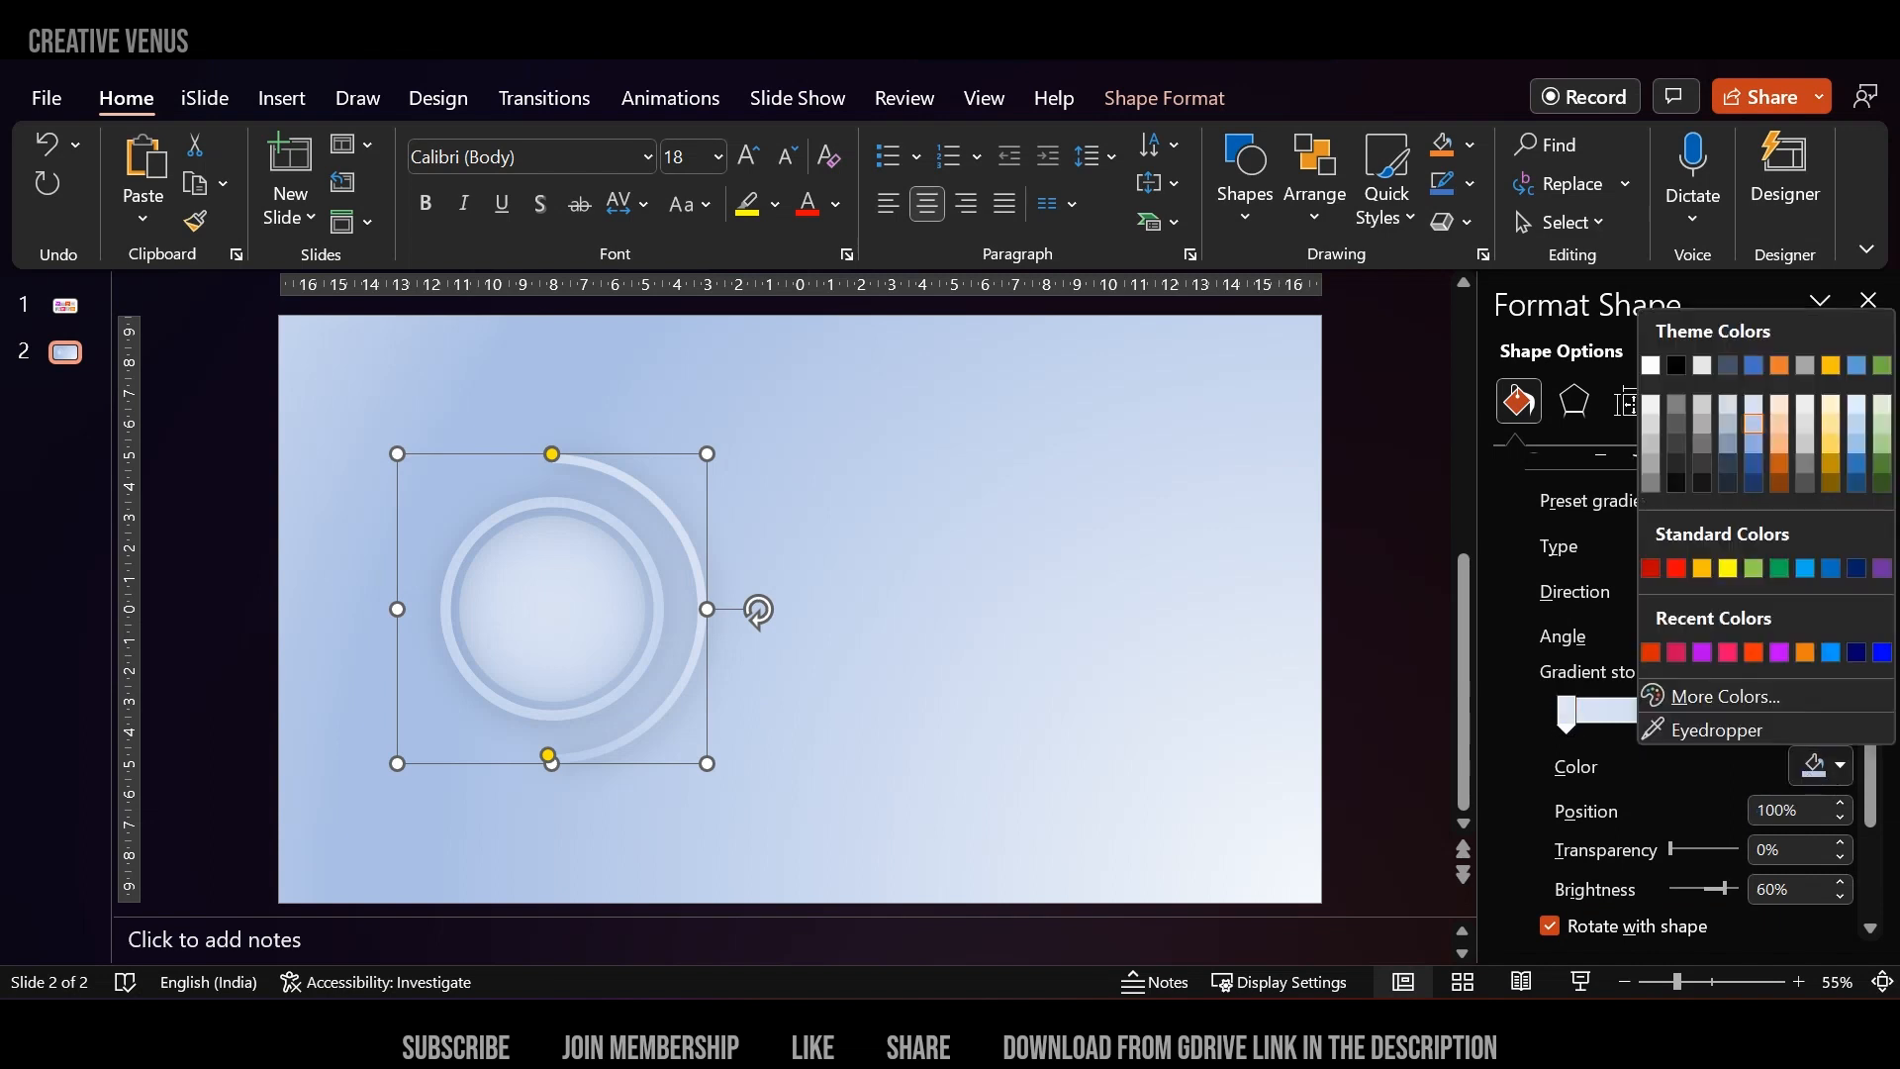
left_click(1765, 459)
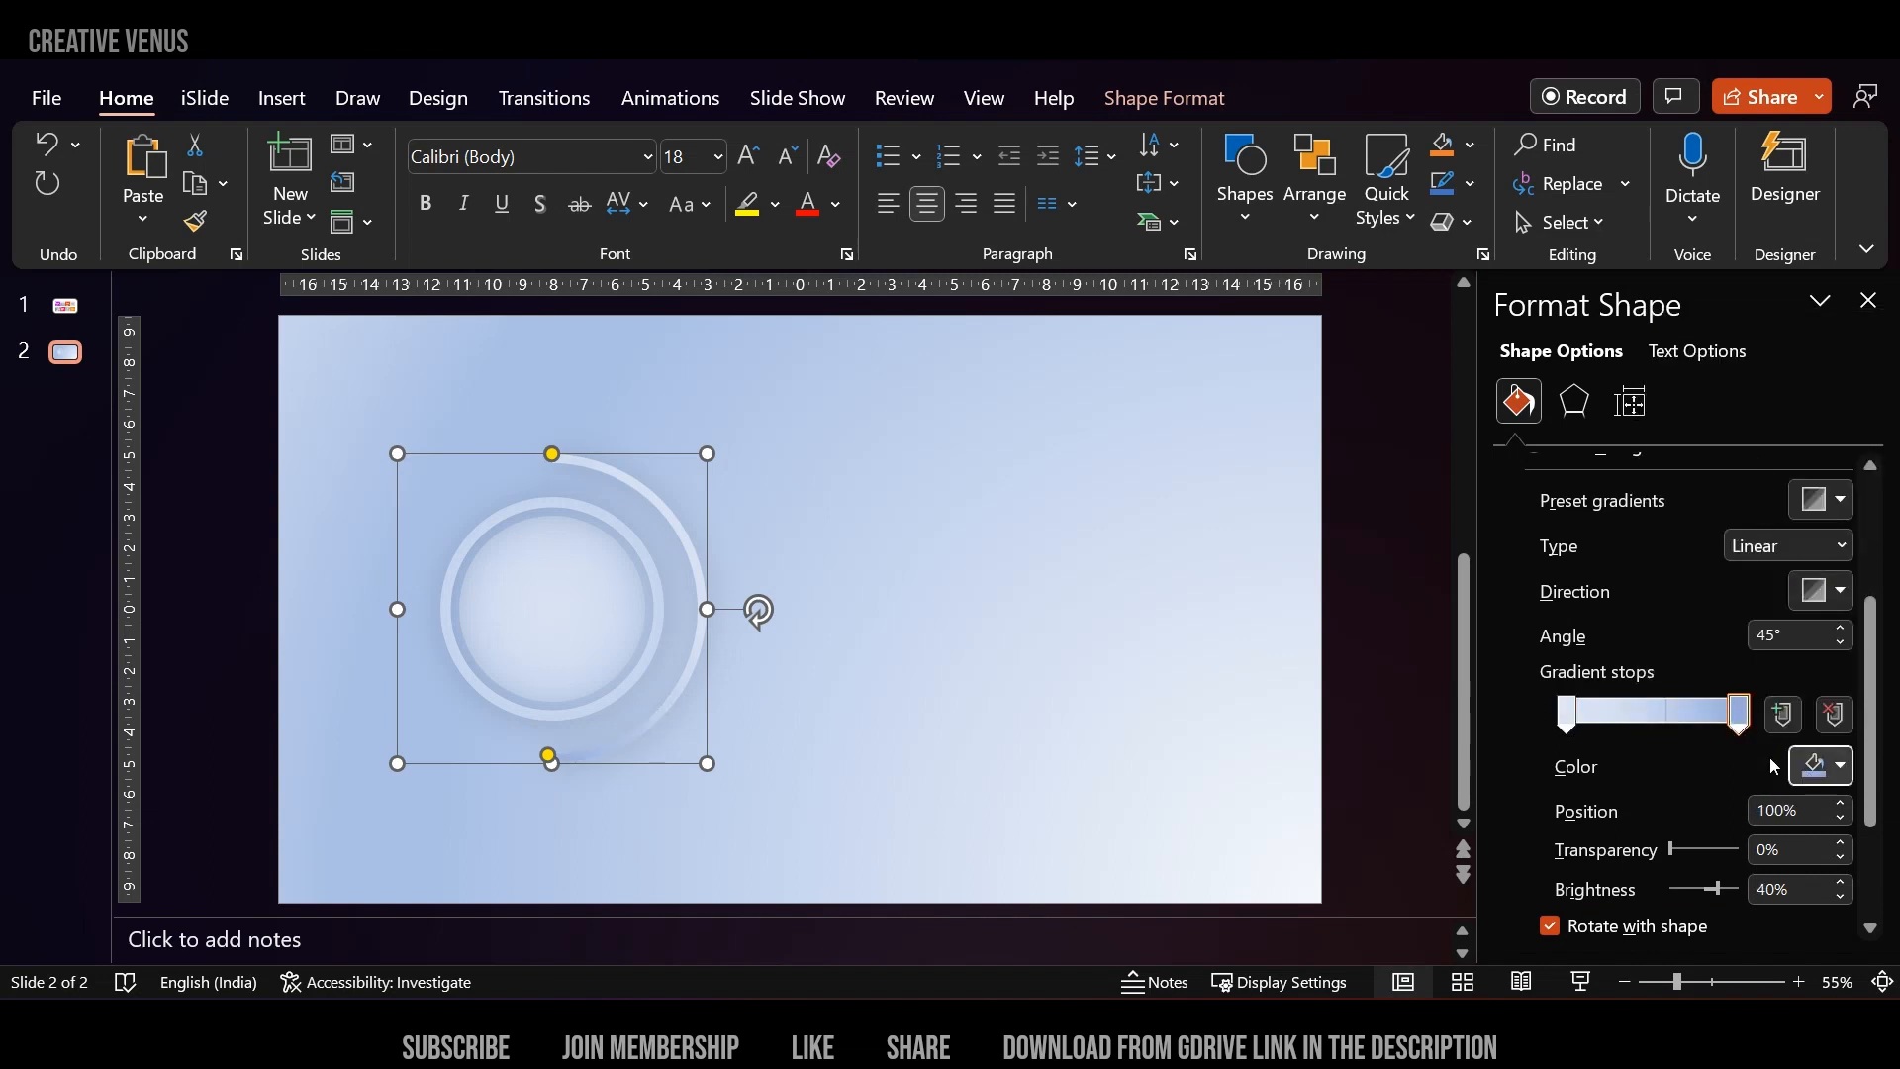
left_click(1826, 766)
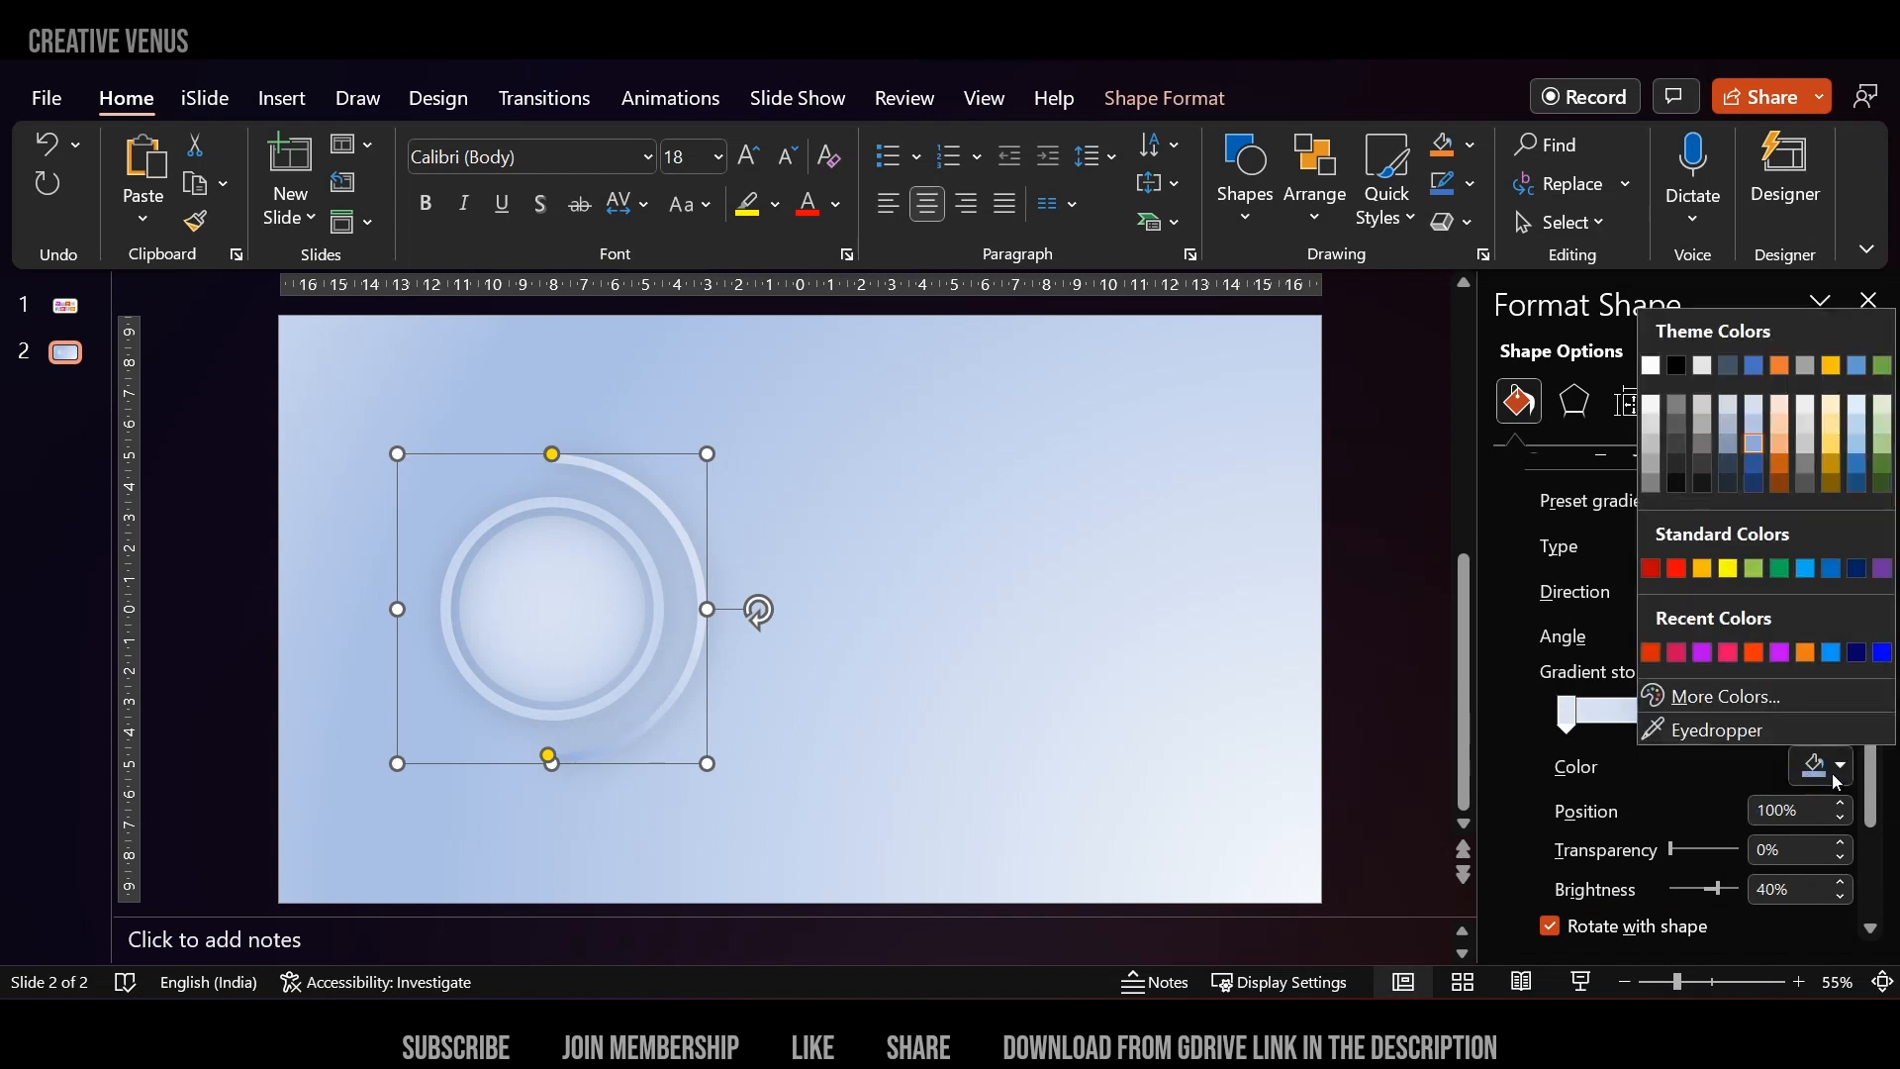
left_click(1759, 406)
left_click(842, 809)
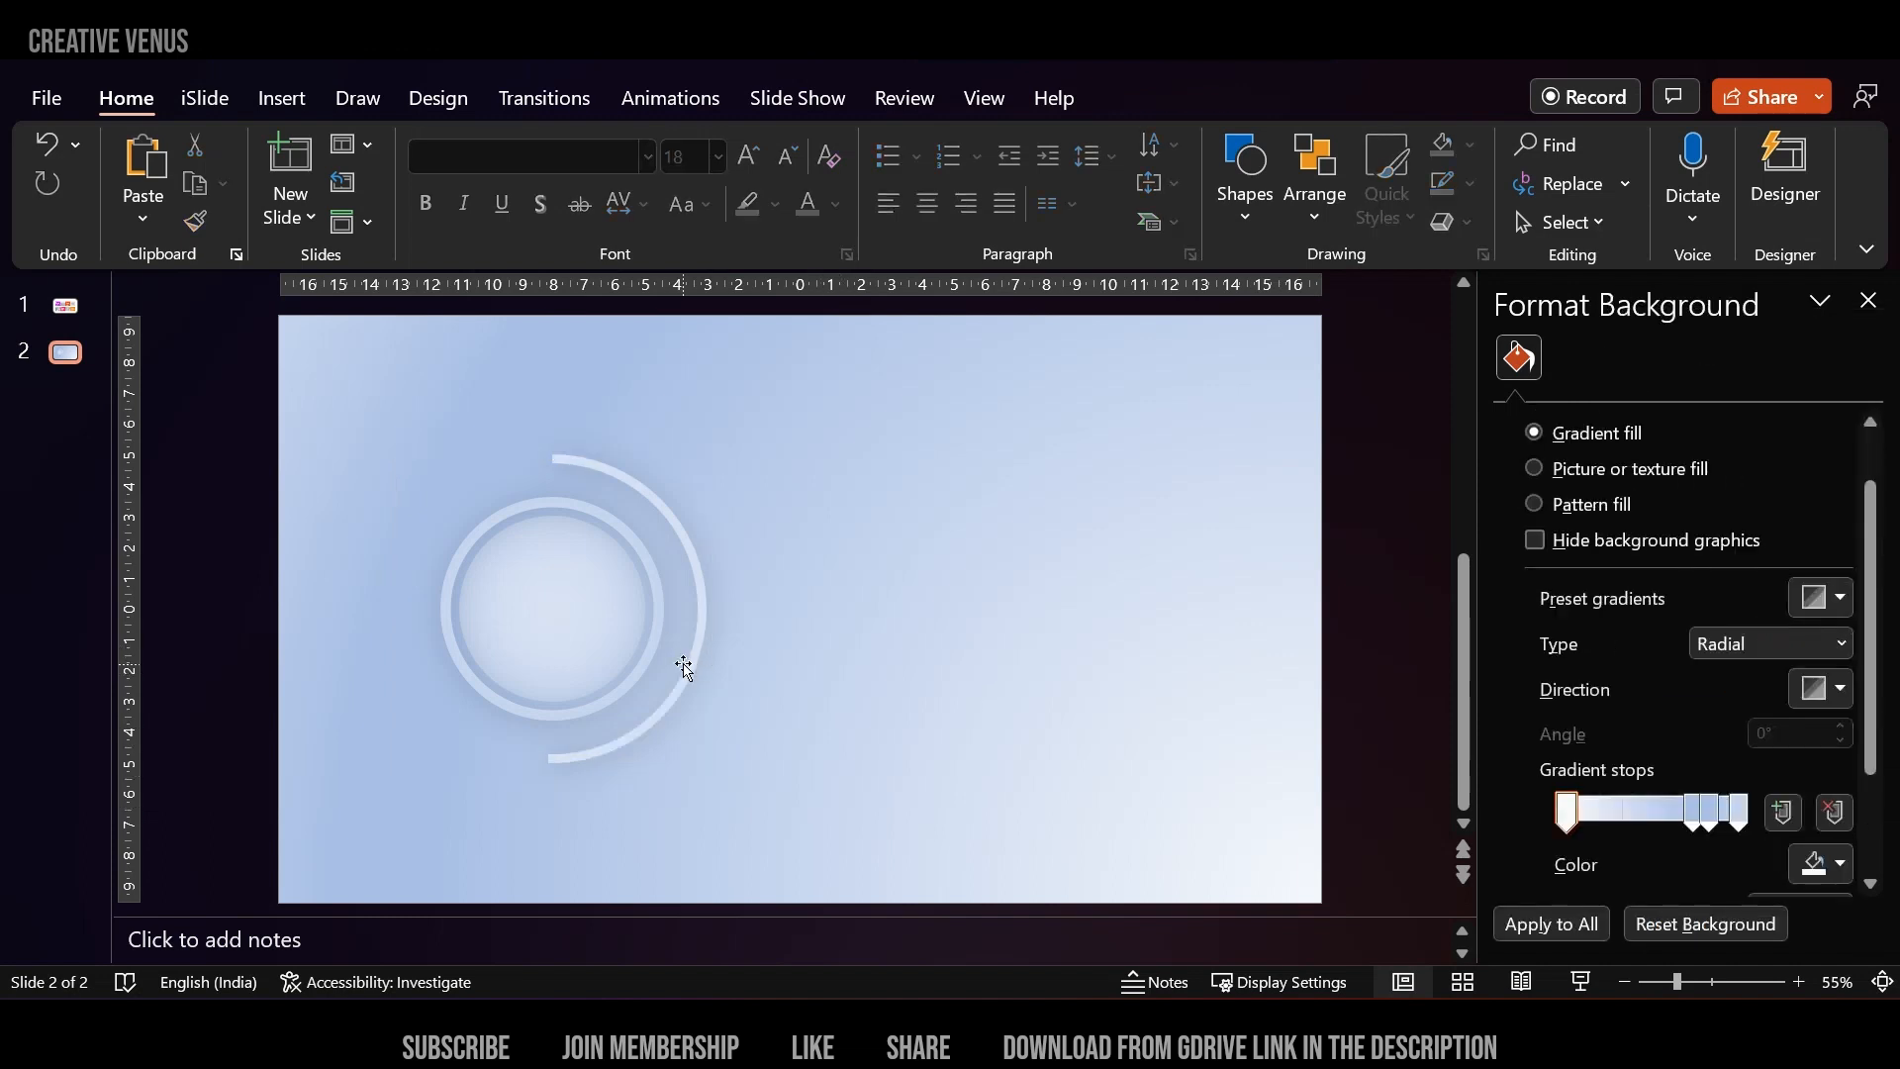
Remove the shadow from the block arc using the No Shadow preset.
left_click(679, 655)
left_click(1565, 400)
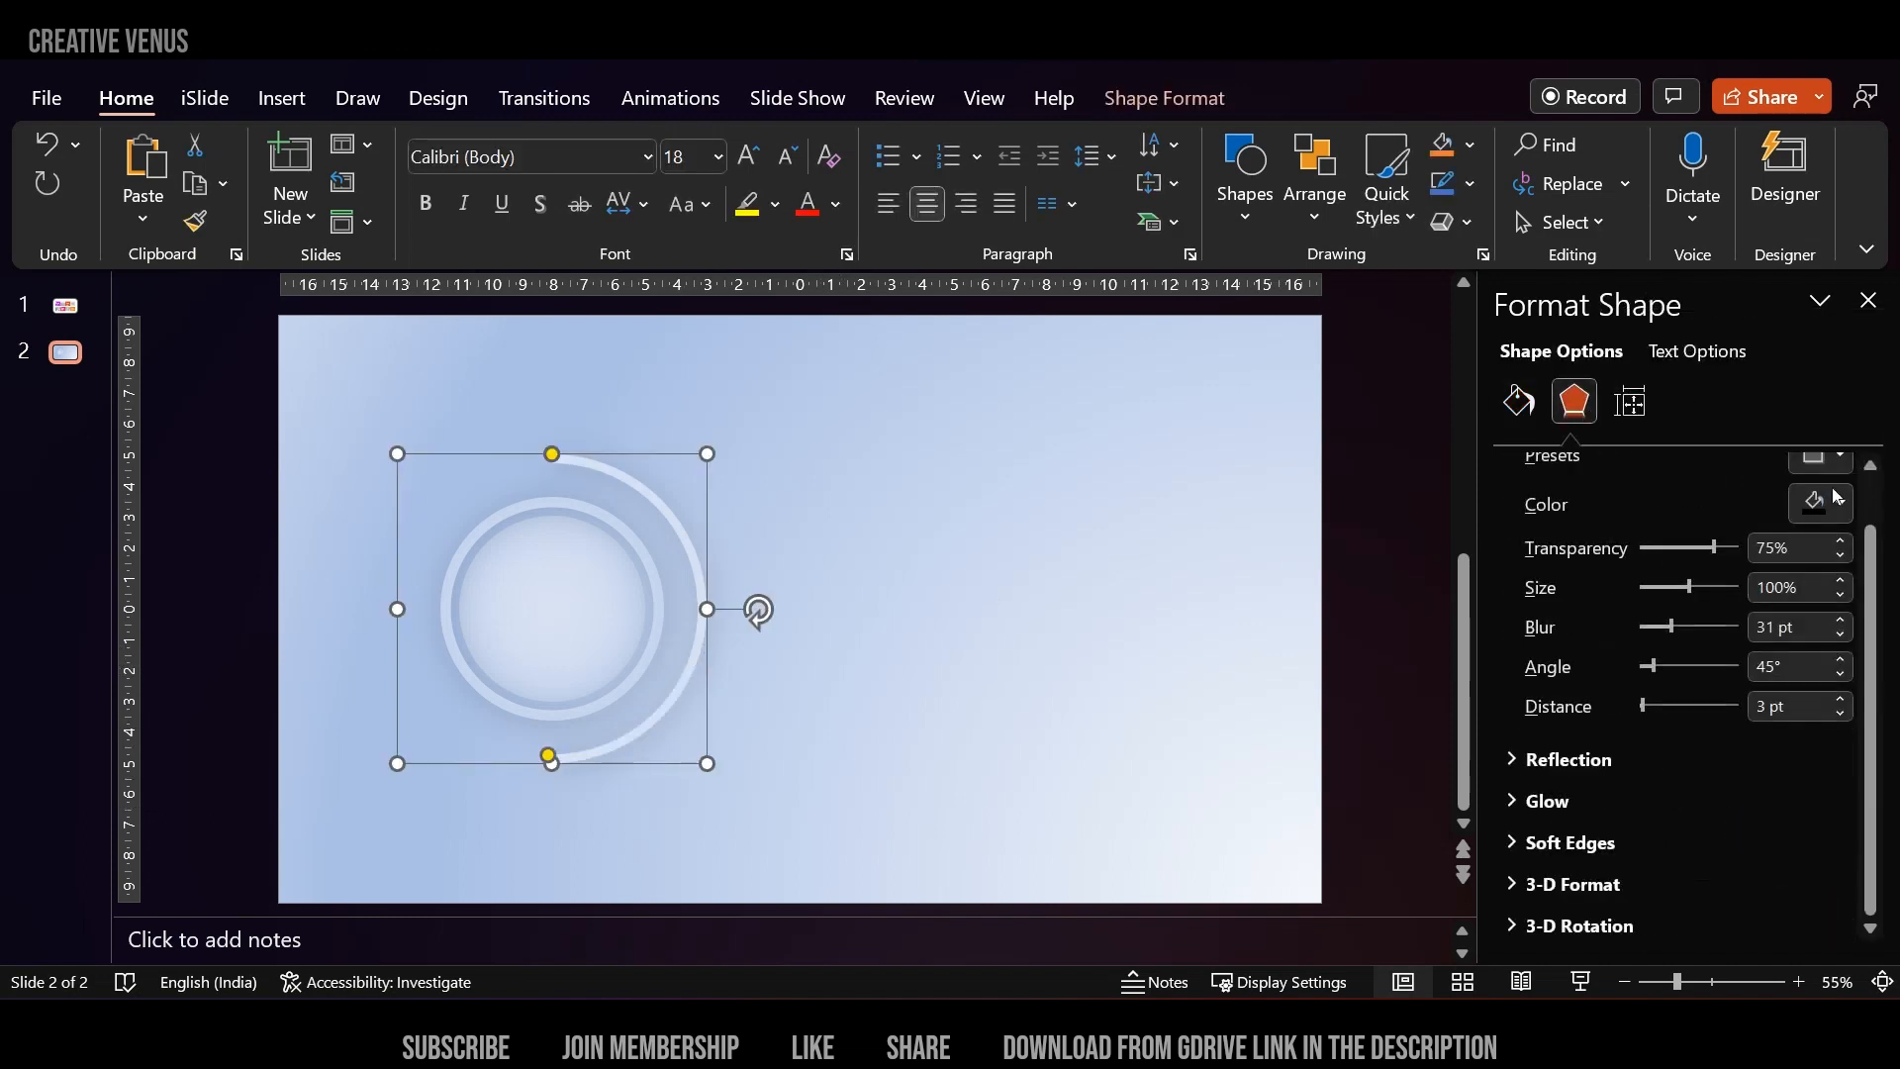
scroll(1684, 534, "up", 1)
left_click(1820, 512)
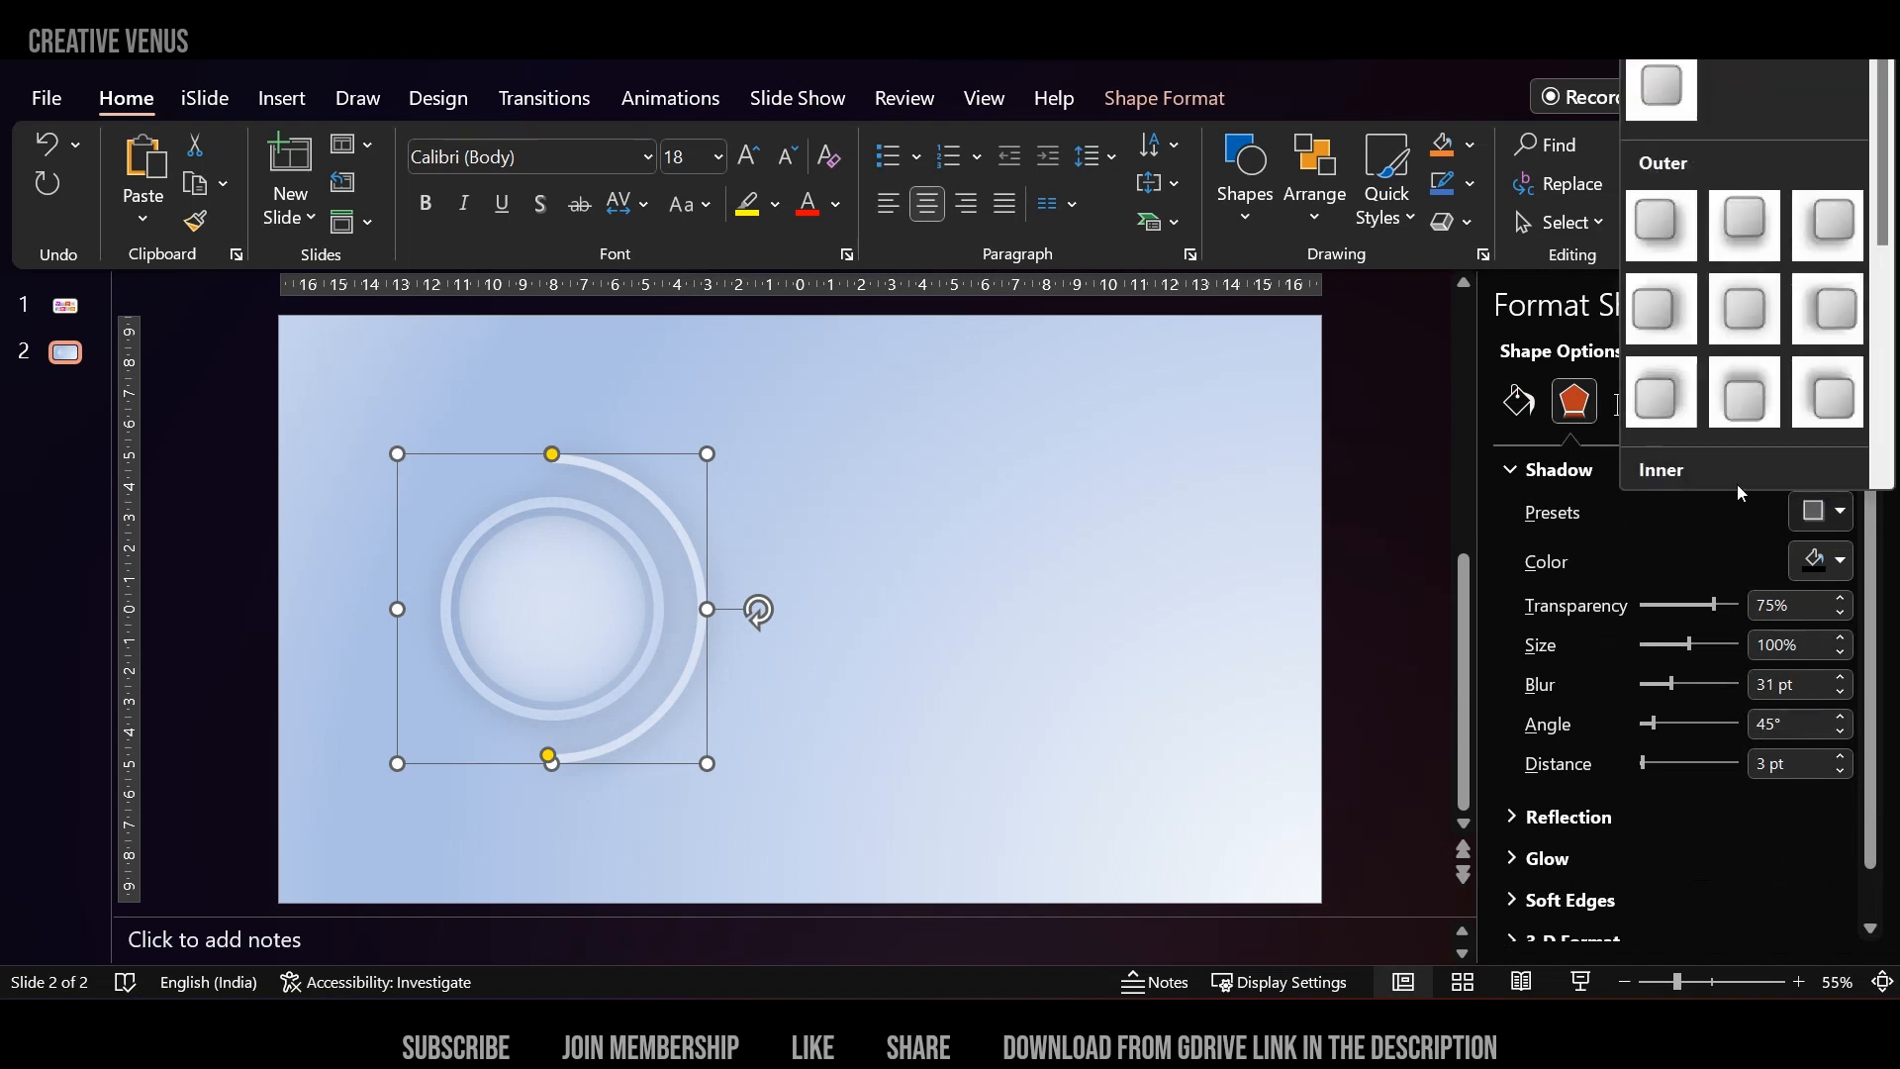
left_click(1662, 97)
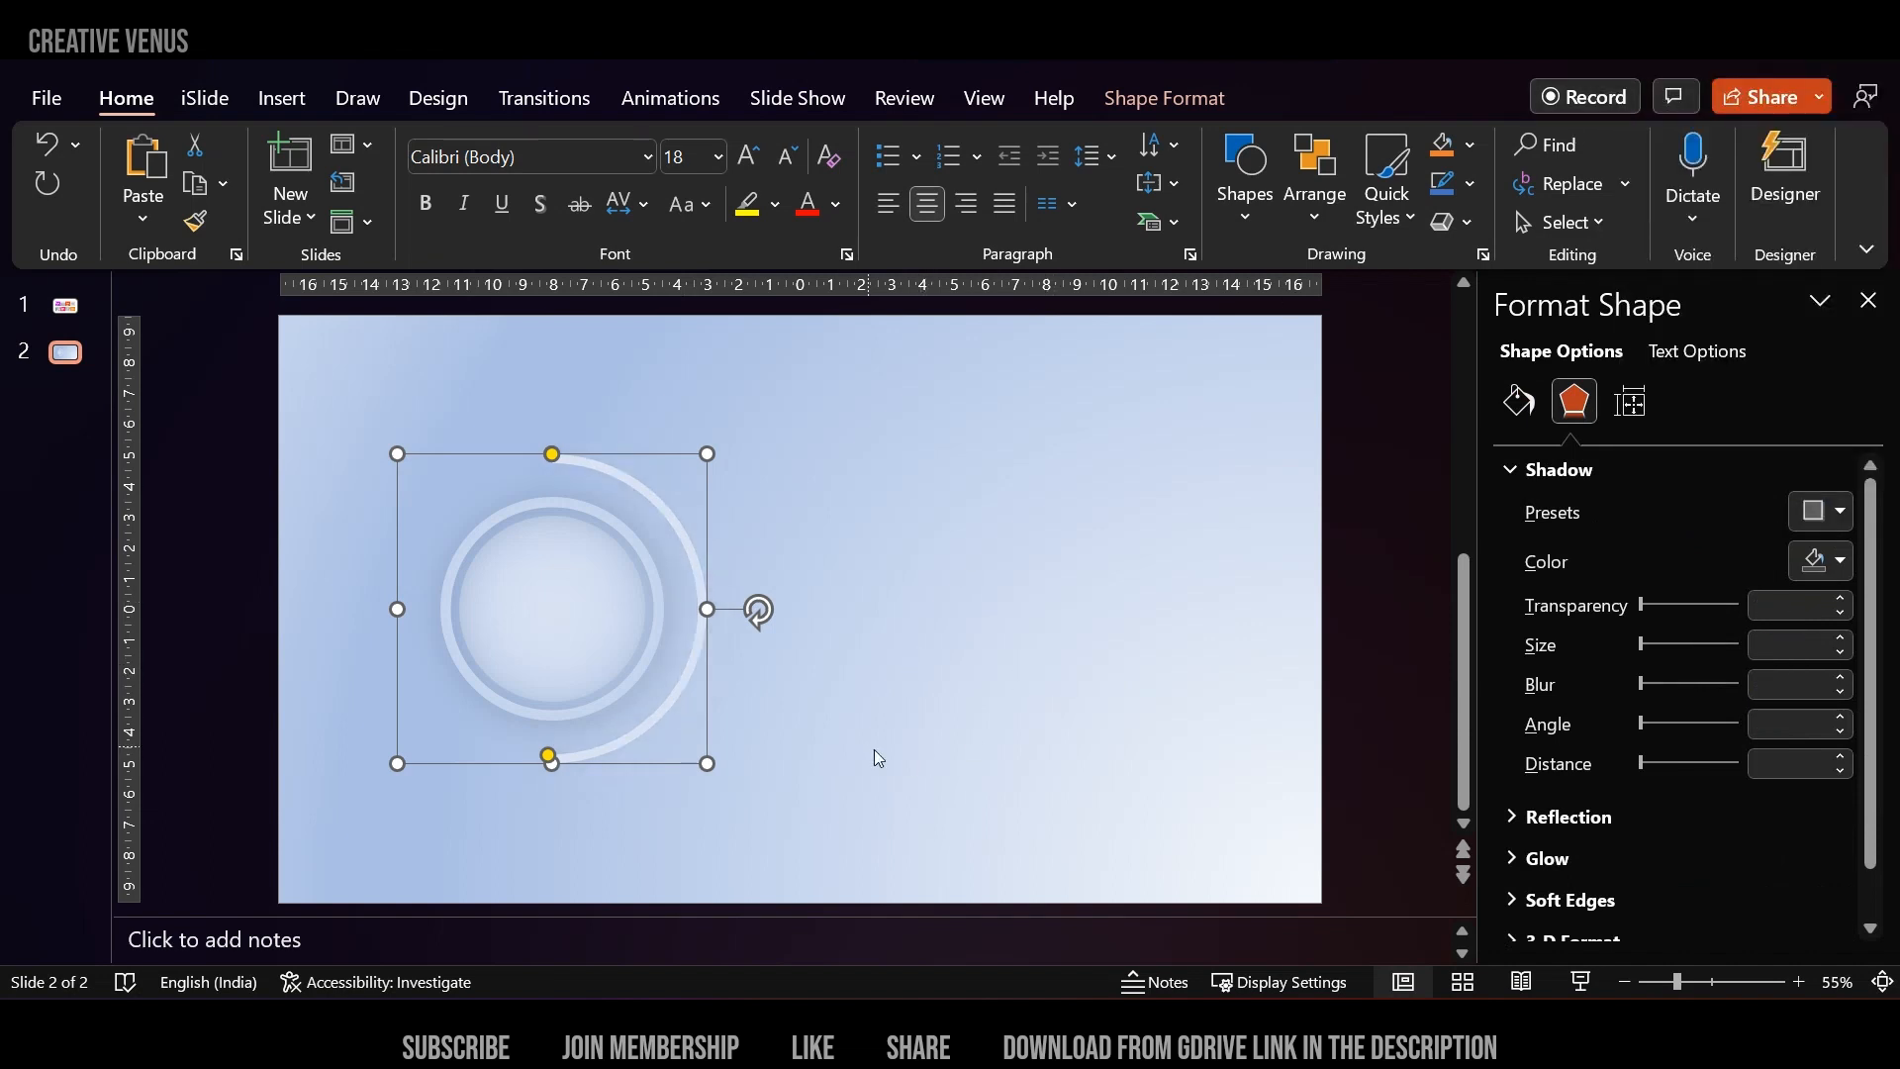
left_click(883, 780)
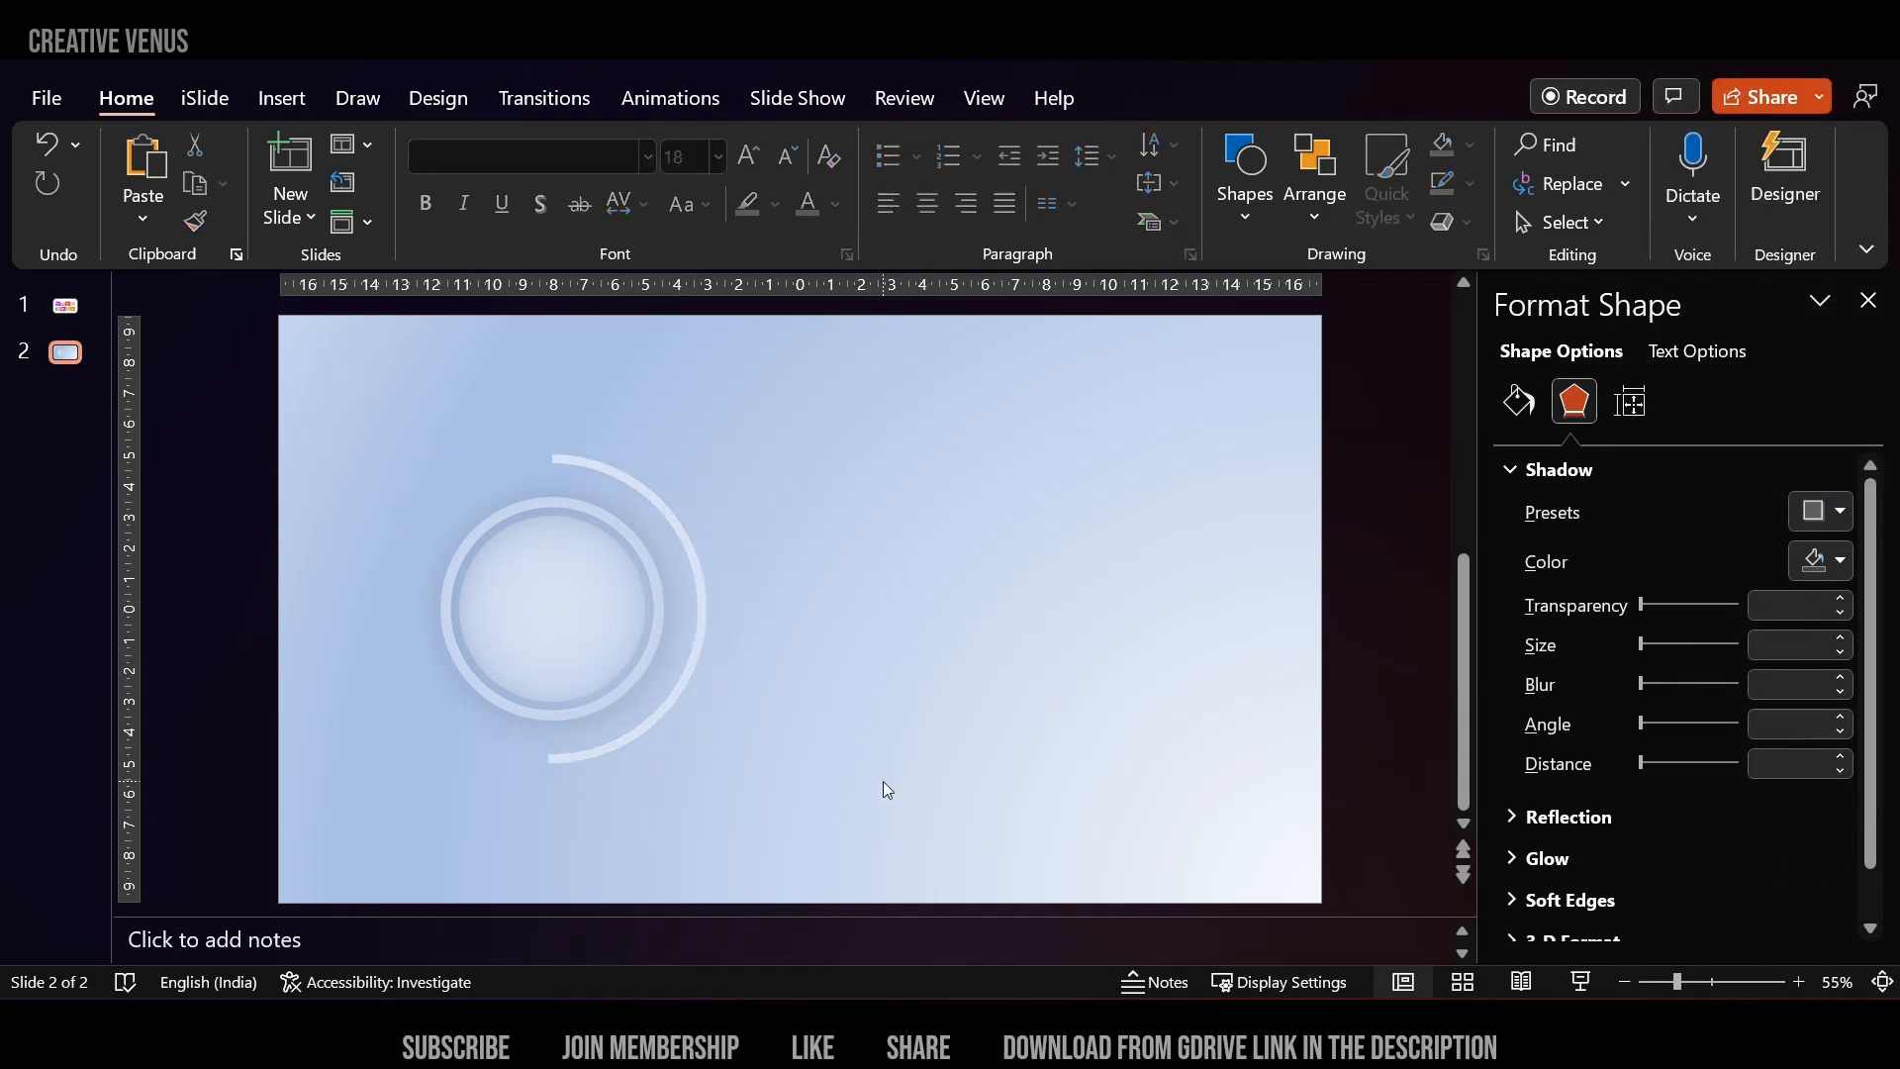
Draw a small circle about 0.32 cm in diameter over the block arc's upper end.
scroll(550, 465, "up", 10)
scroll(544, 475, "right", 3)
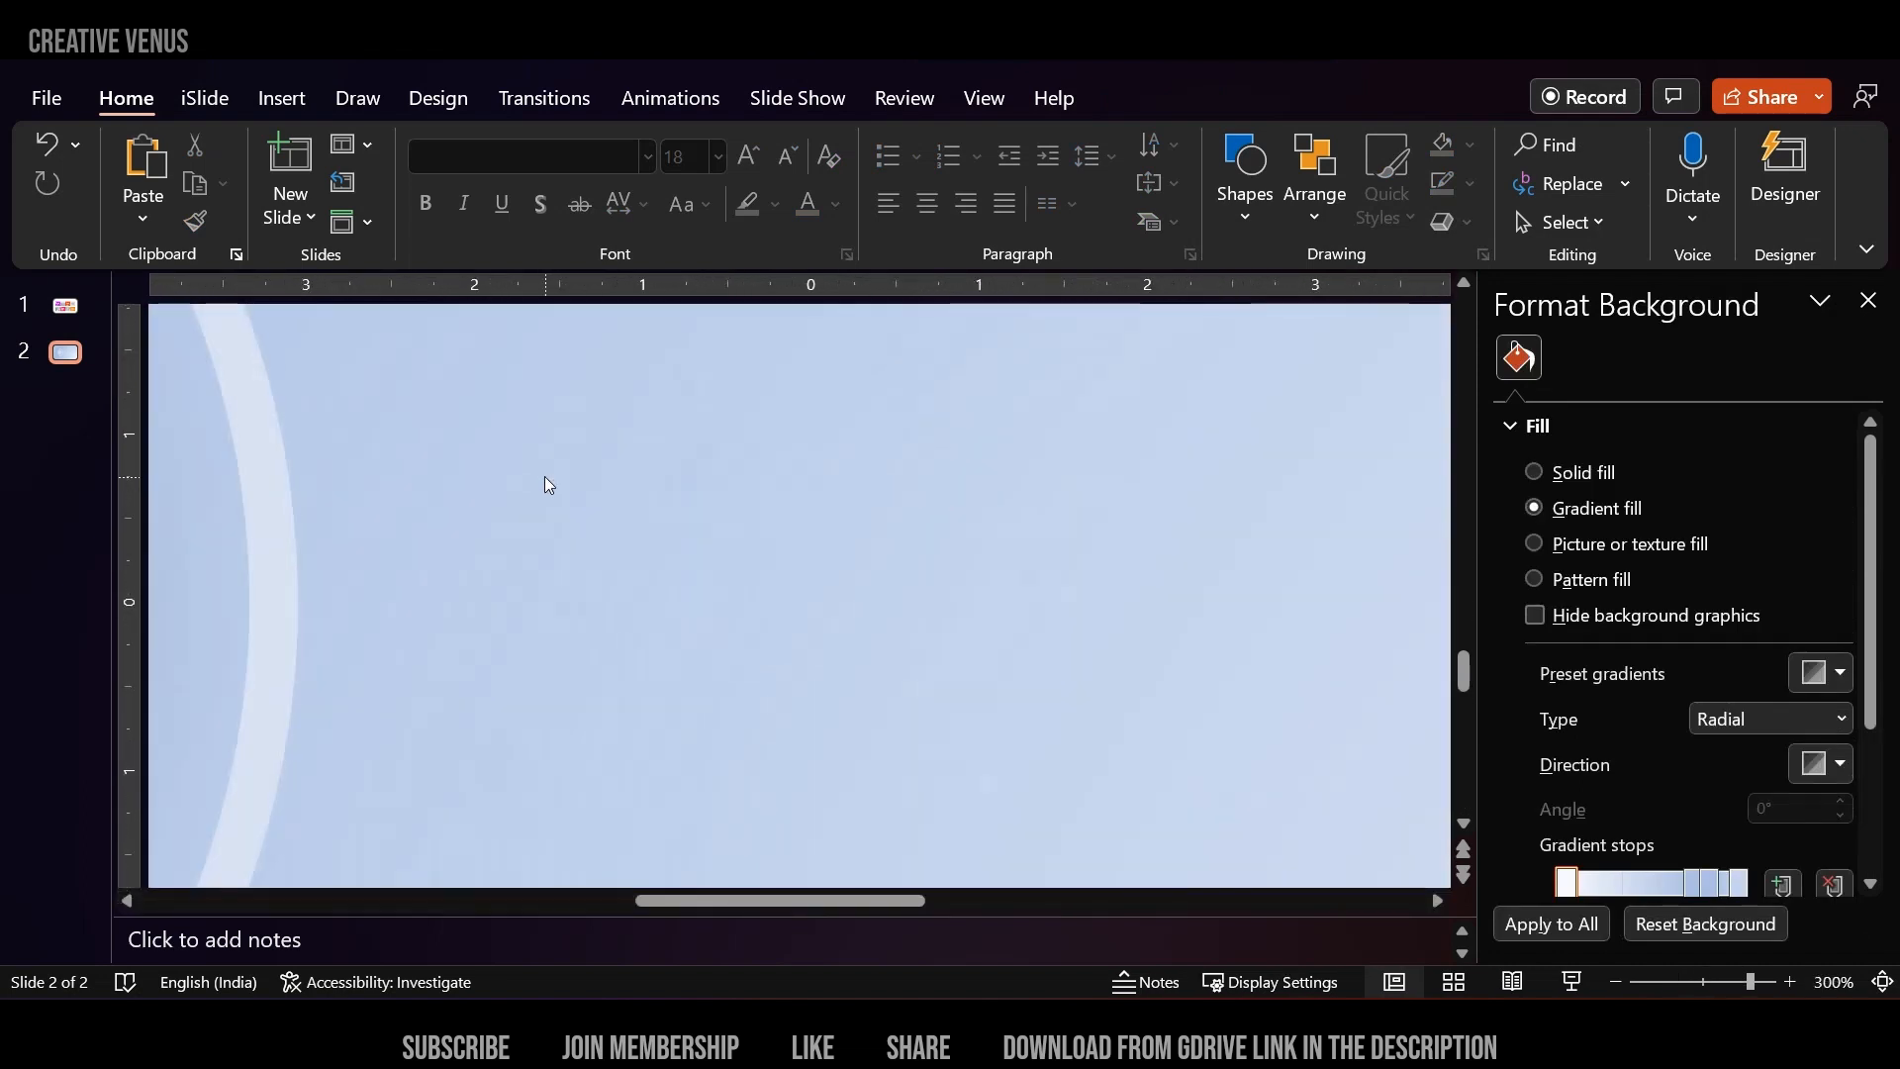
scroll(570, 466, "left", 3)
scroll(394, 458, "left", 5)
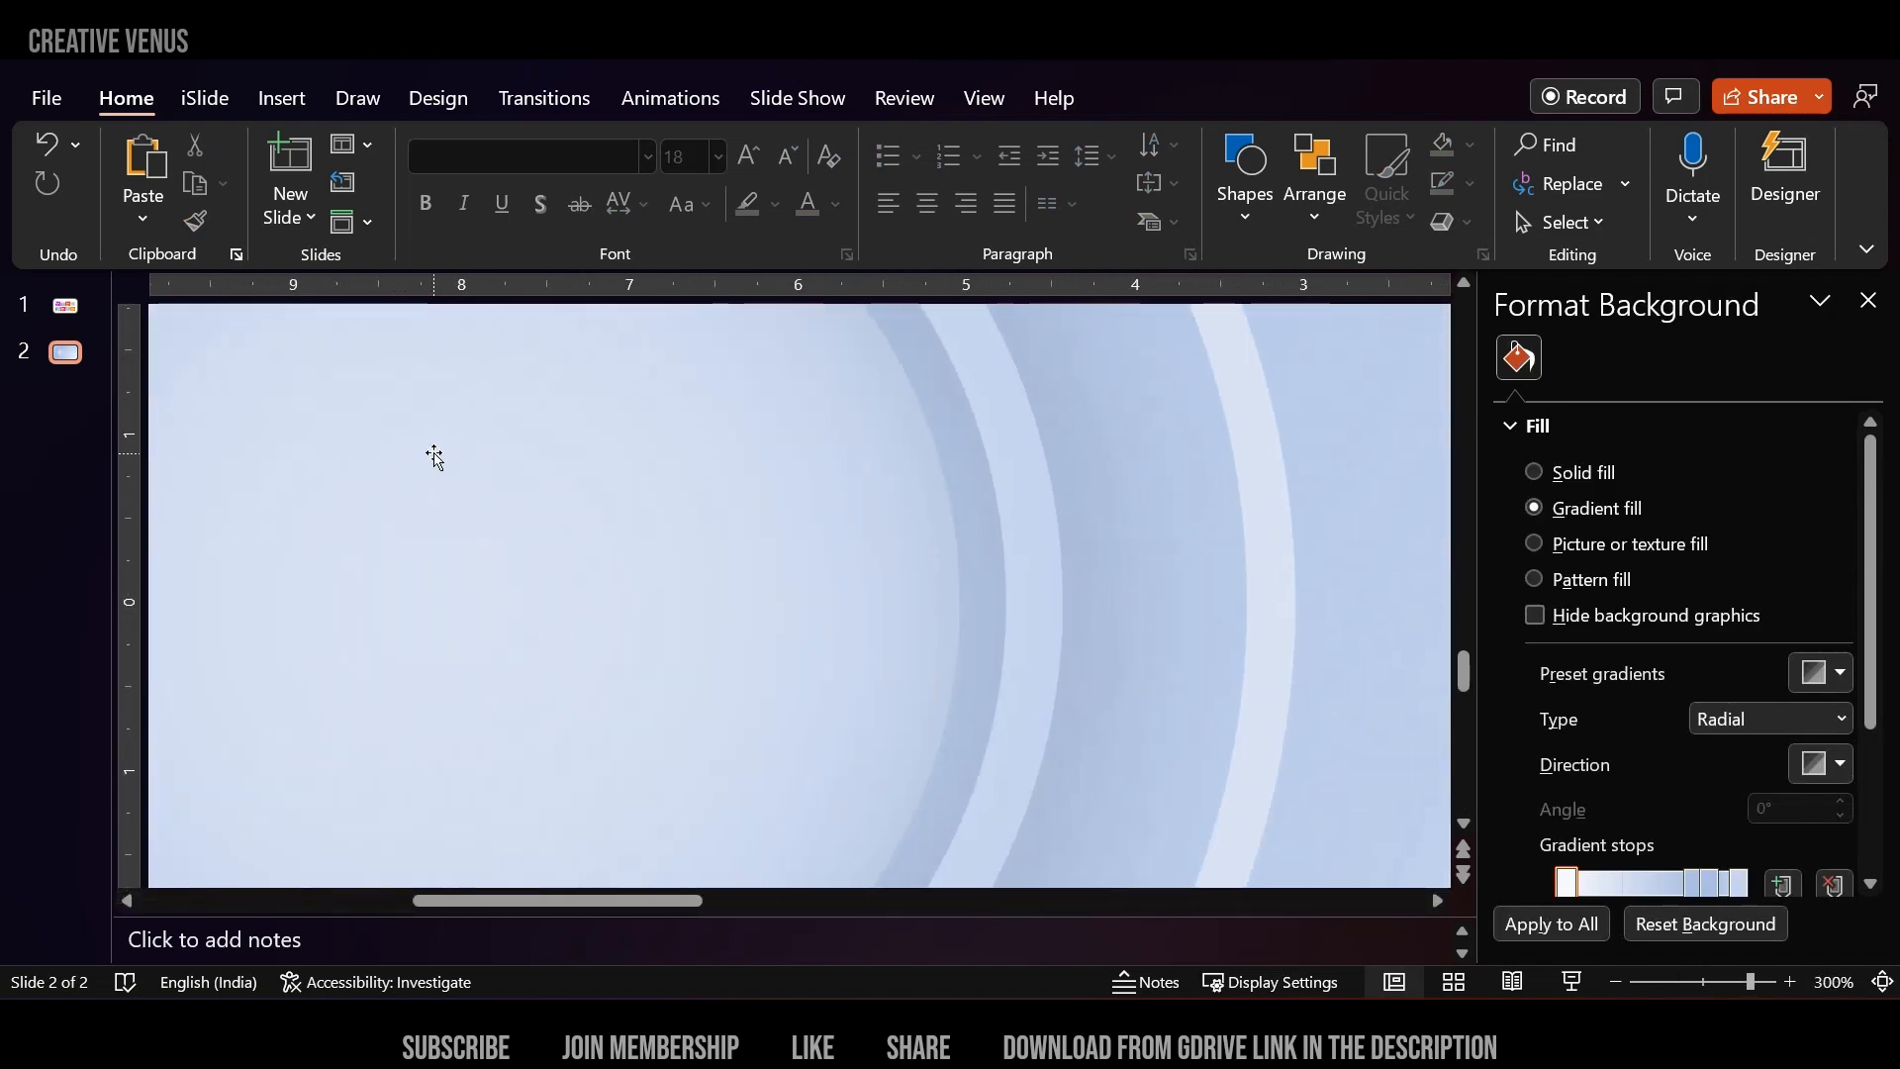
scroll(429, 454, "up", 5)
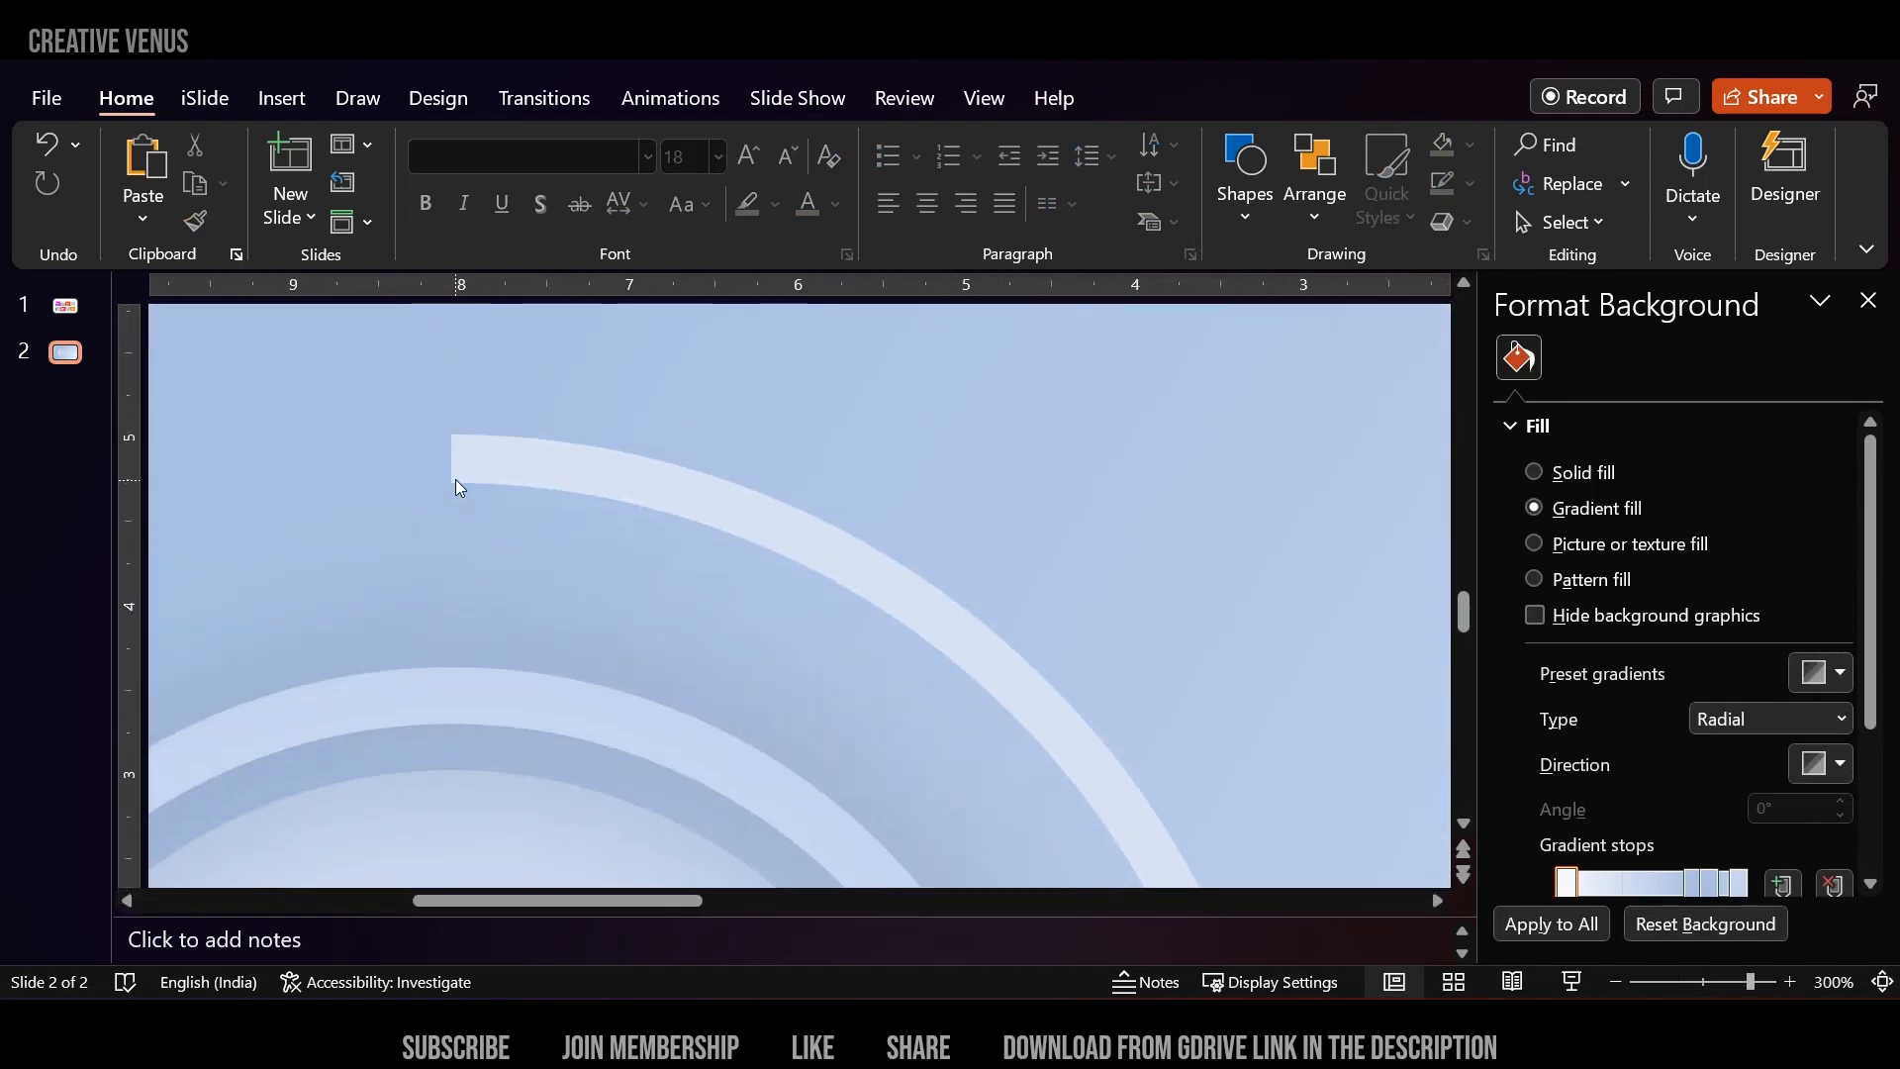
left_click(281, 98)
left_click(523, 220)
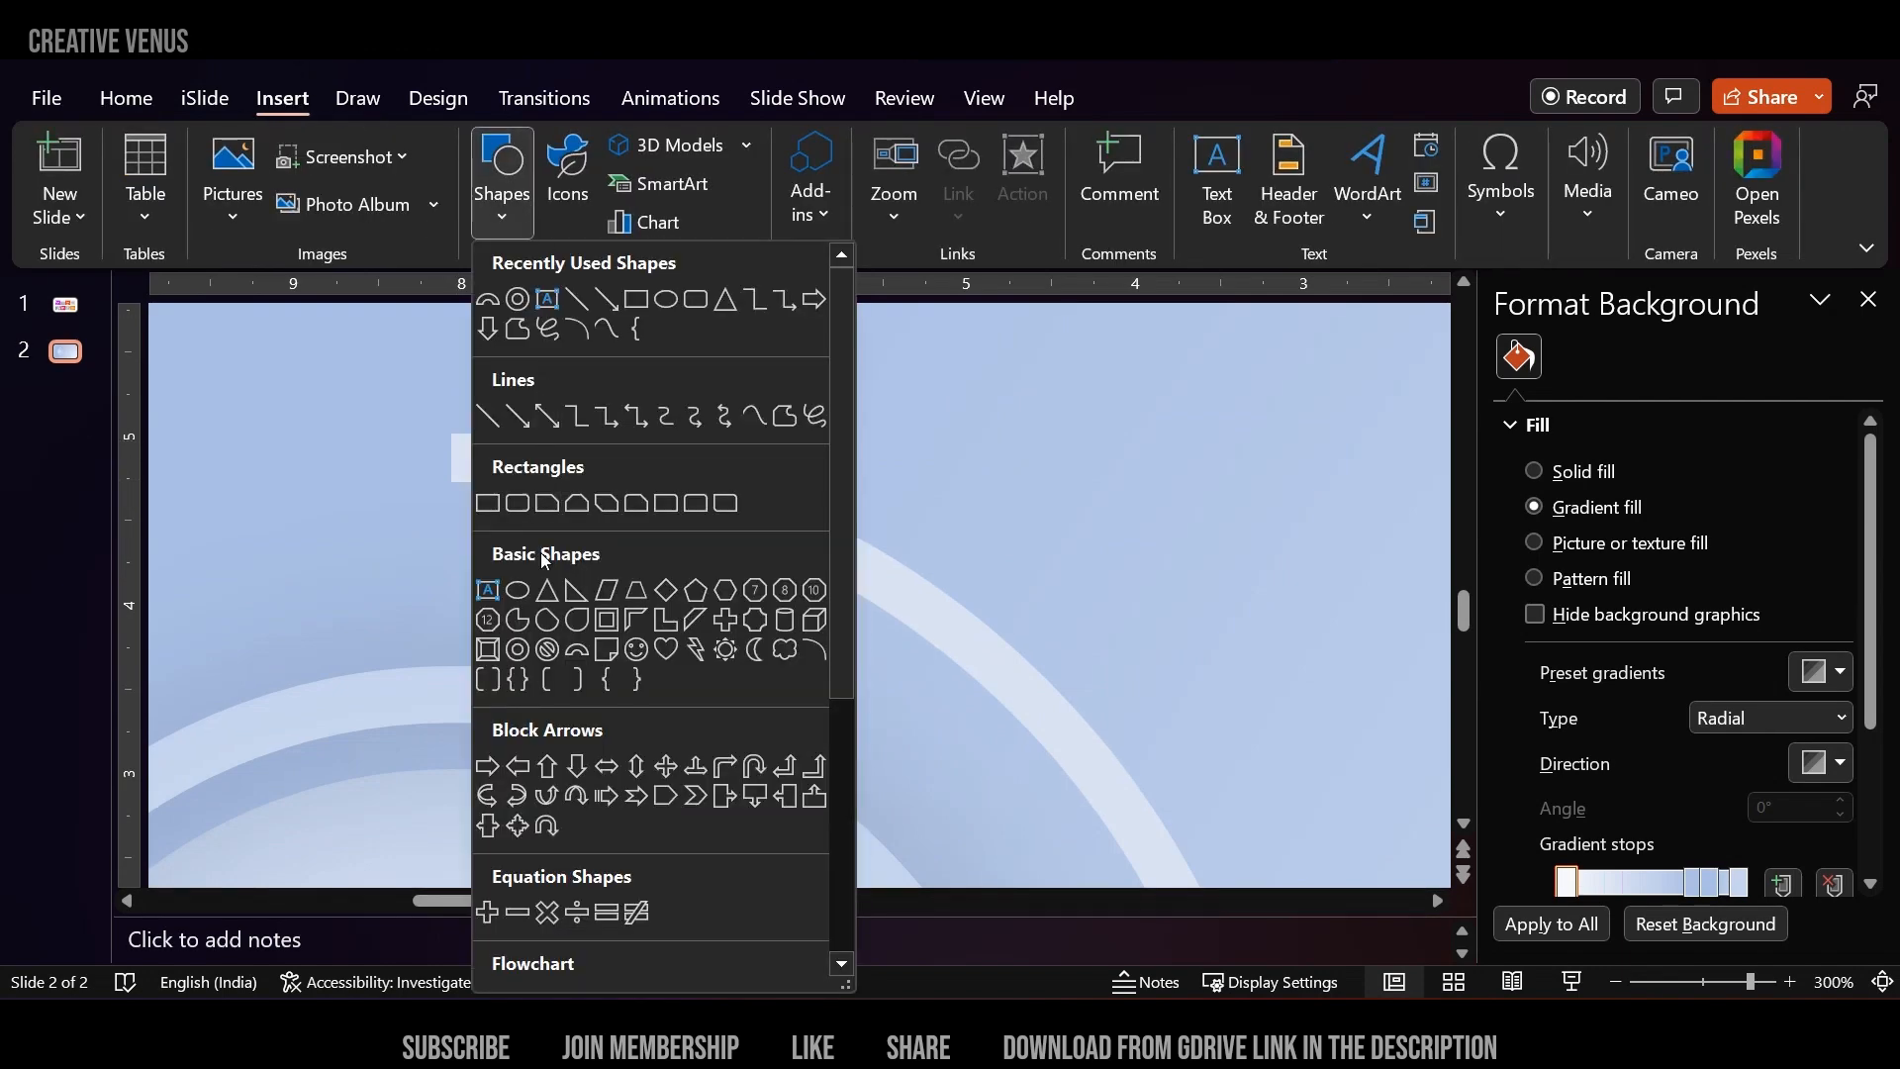
left_click(517, 590)
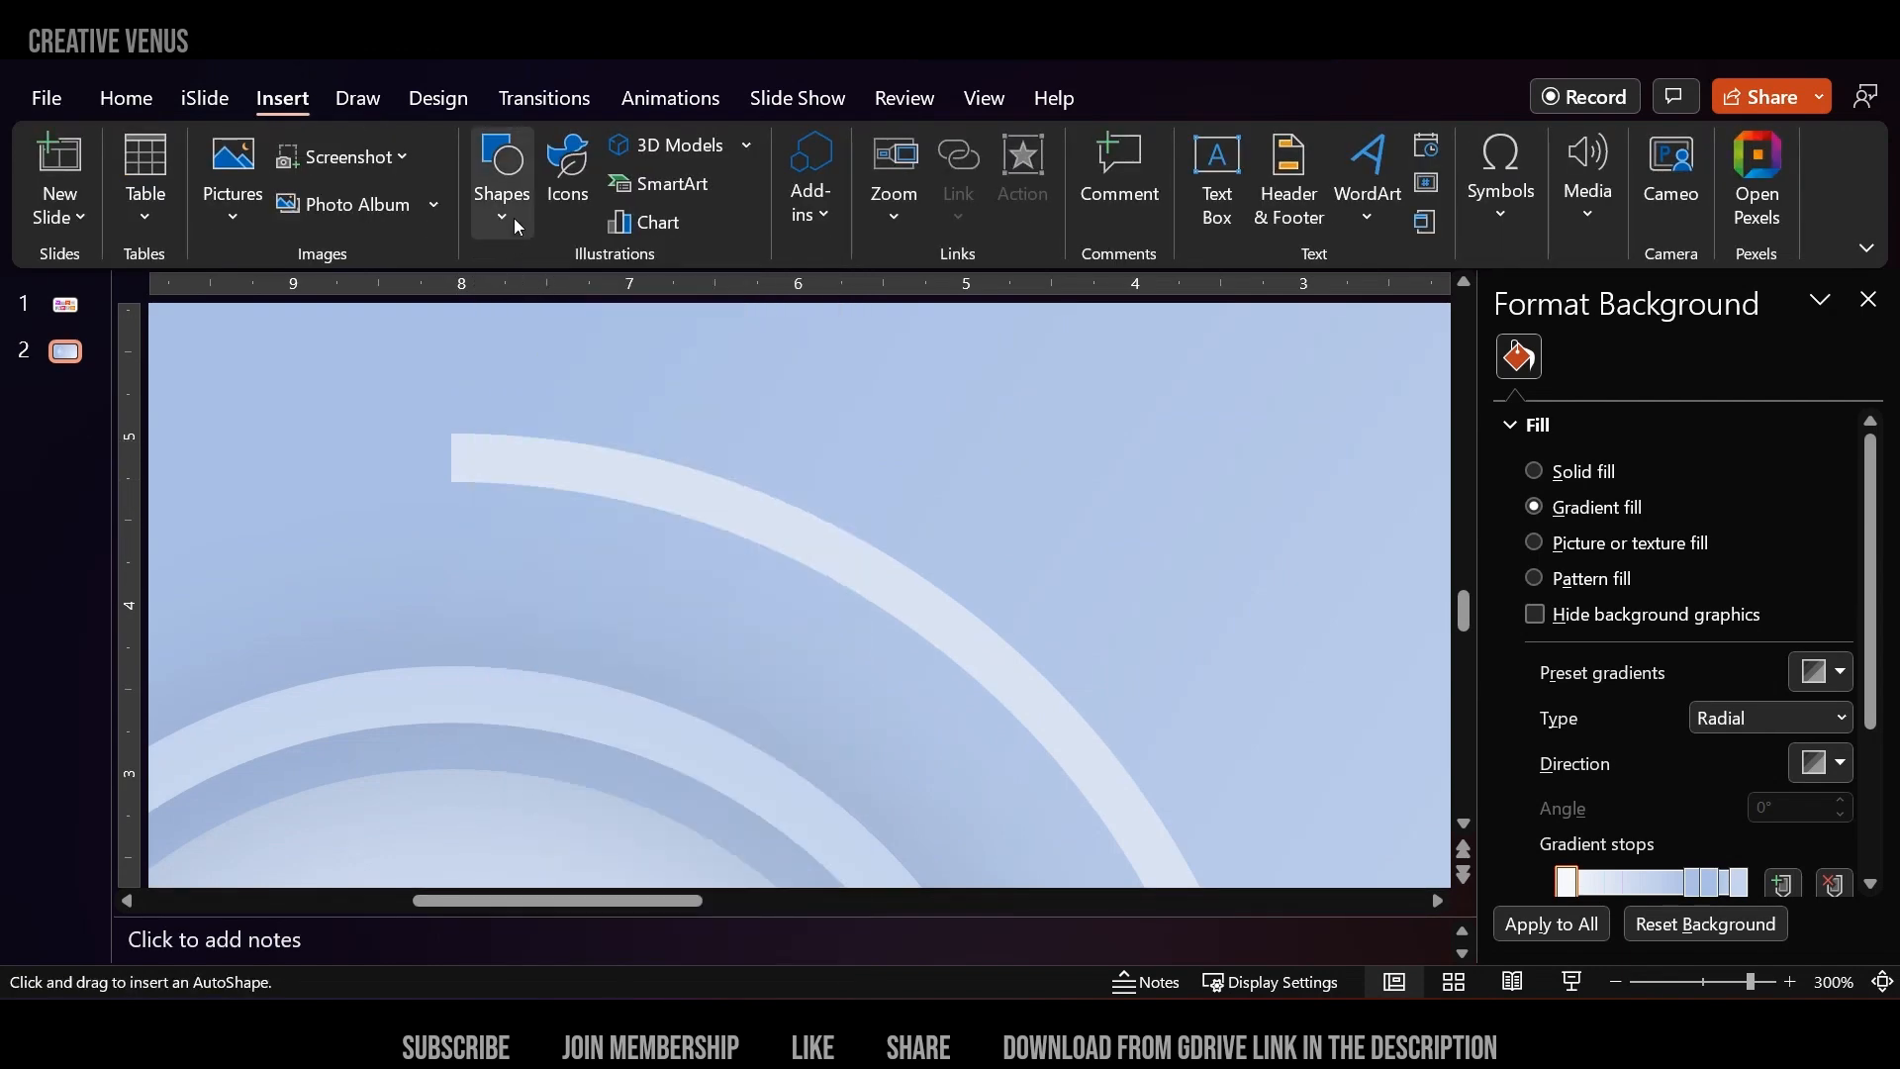
left_click(517, 226)
left_click(552, 455)
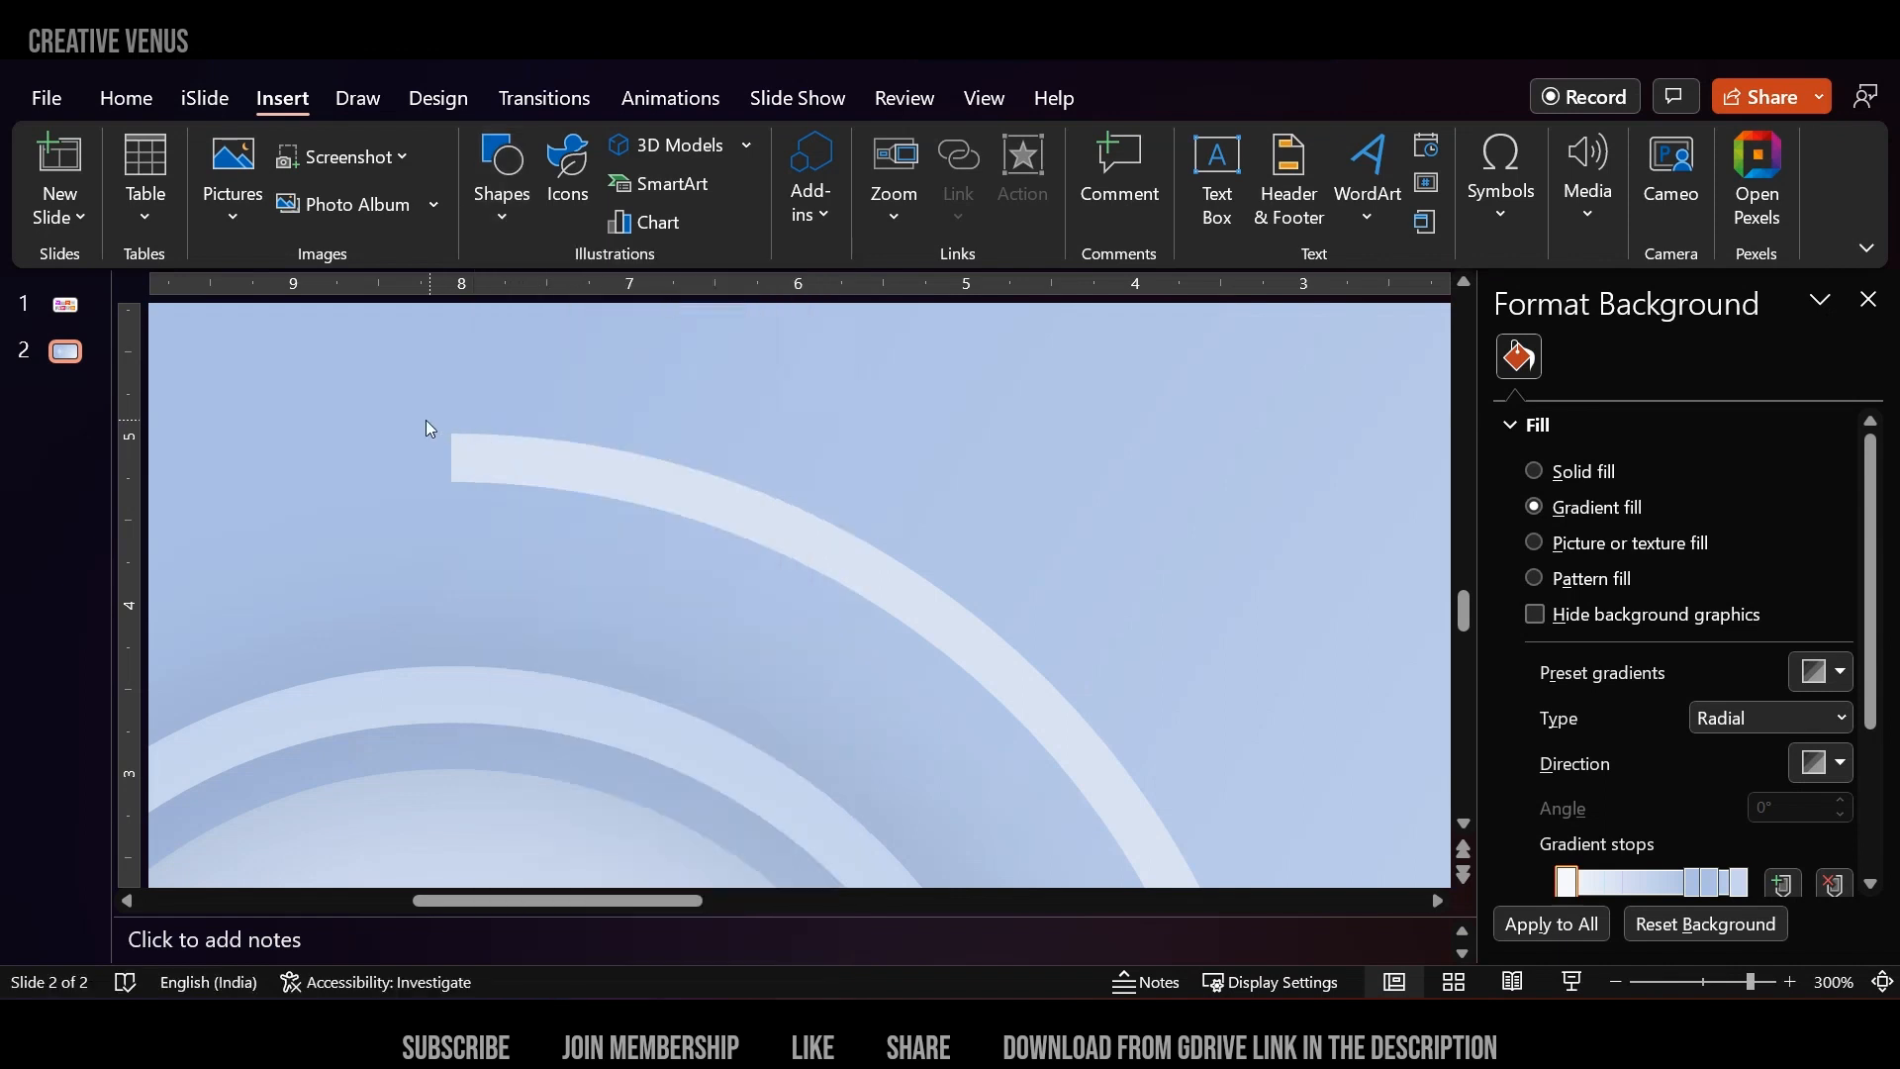
left_click_drag(426, 419, 461, 479)
left_click(500, 190)
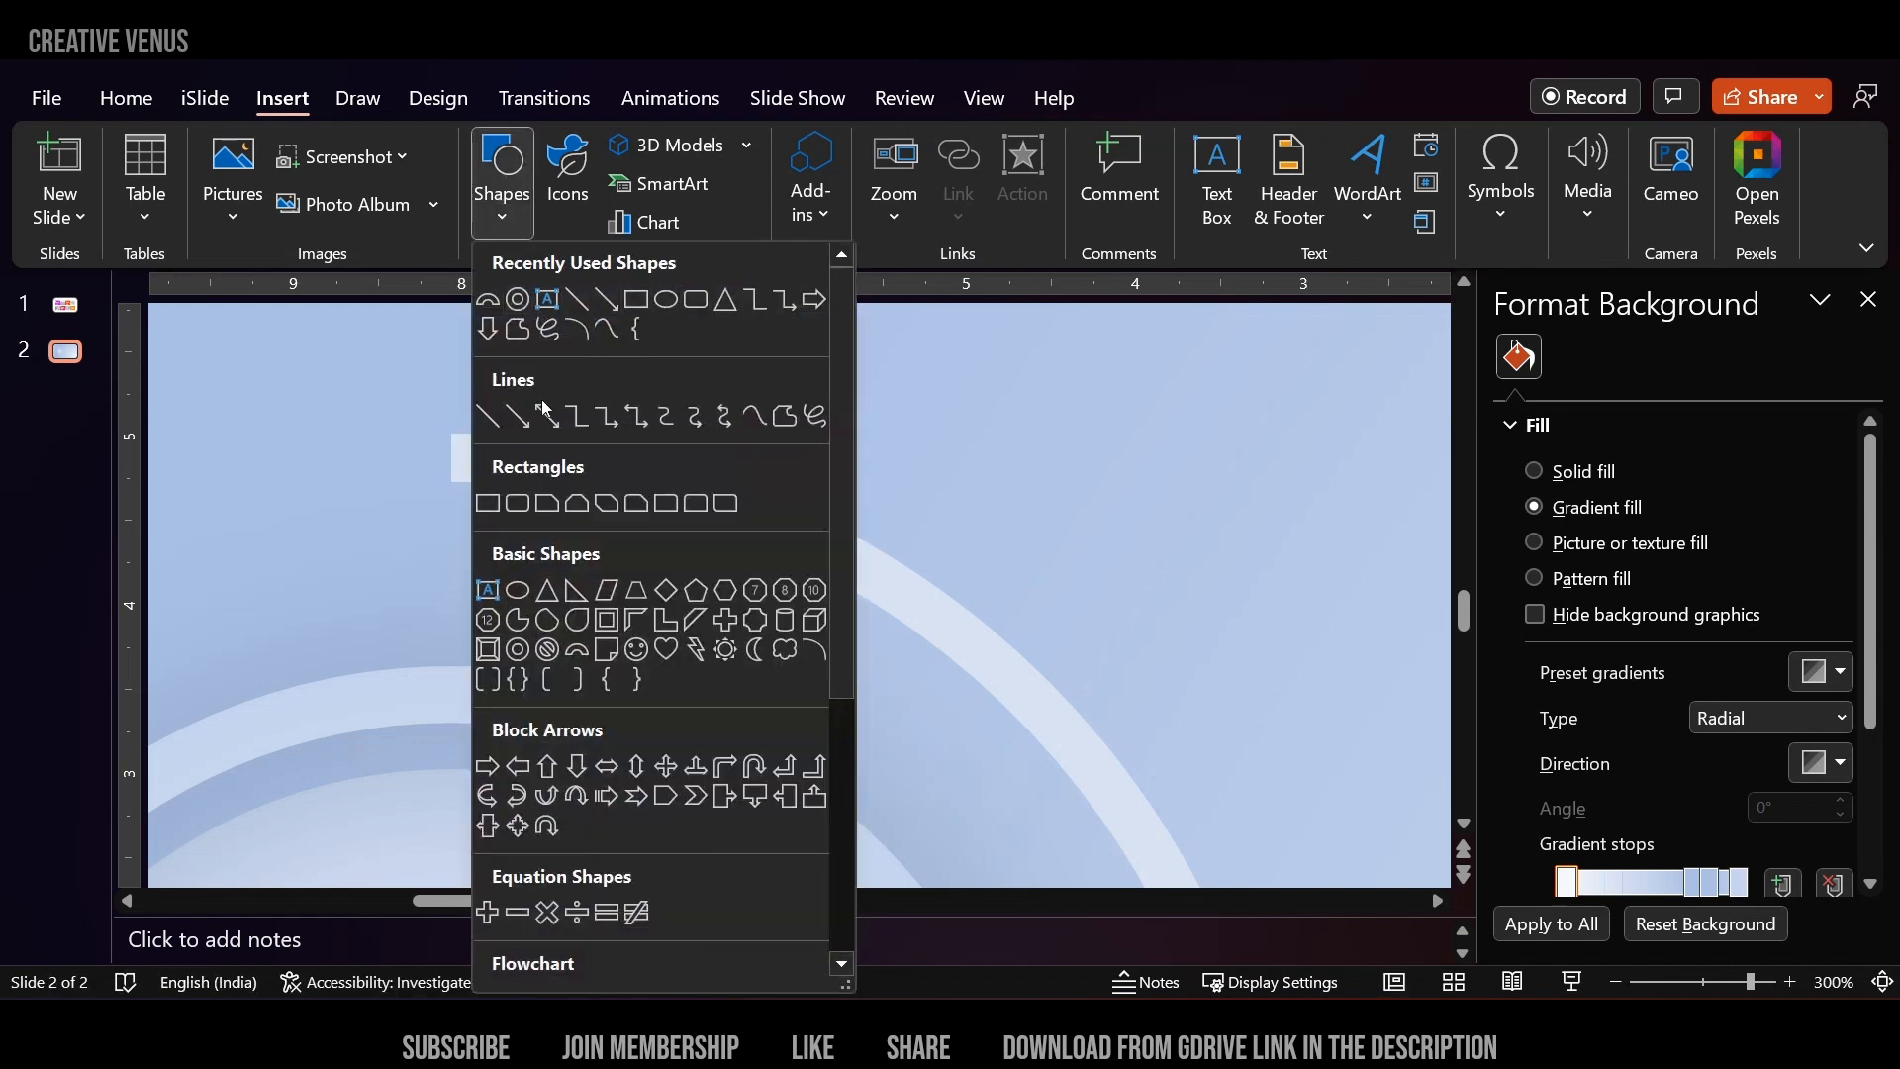
left_click(518, 590)
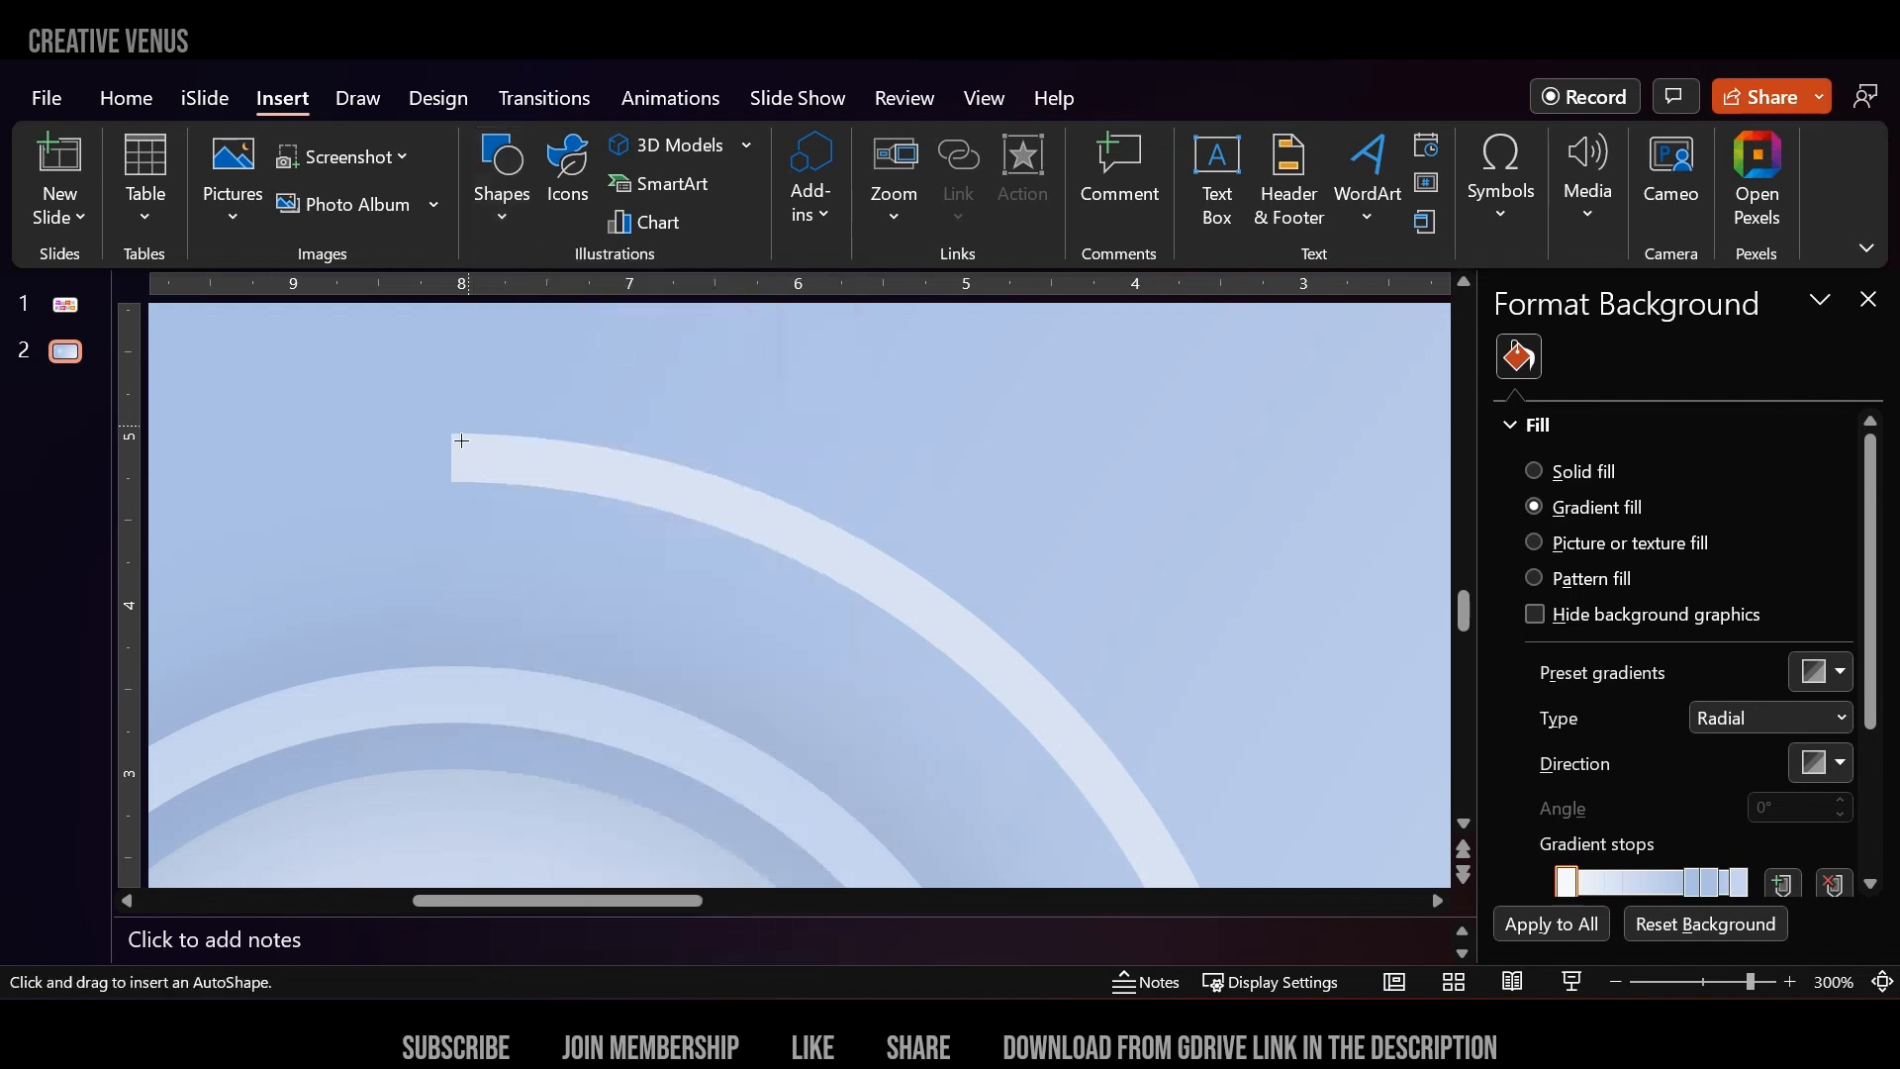
left_click_drag(416, 431, 476, 489)
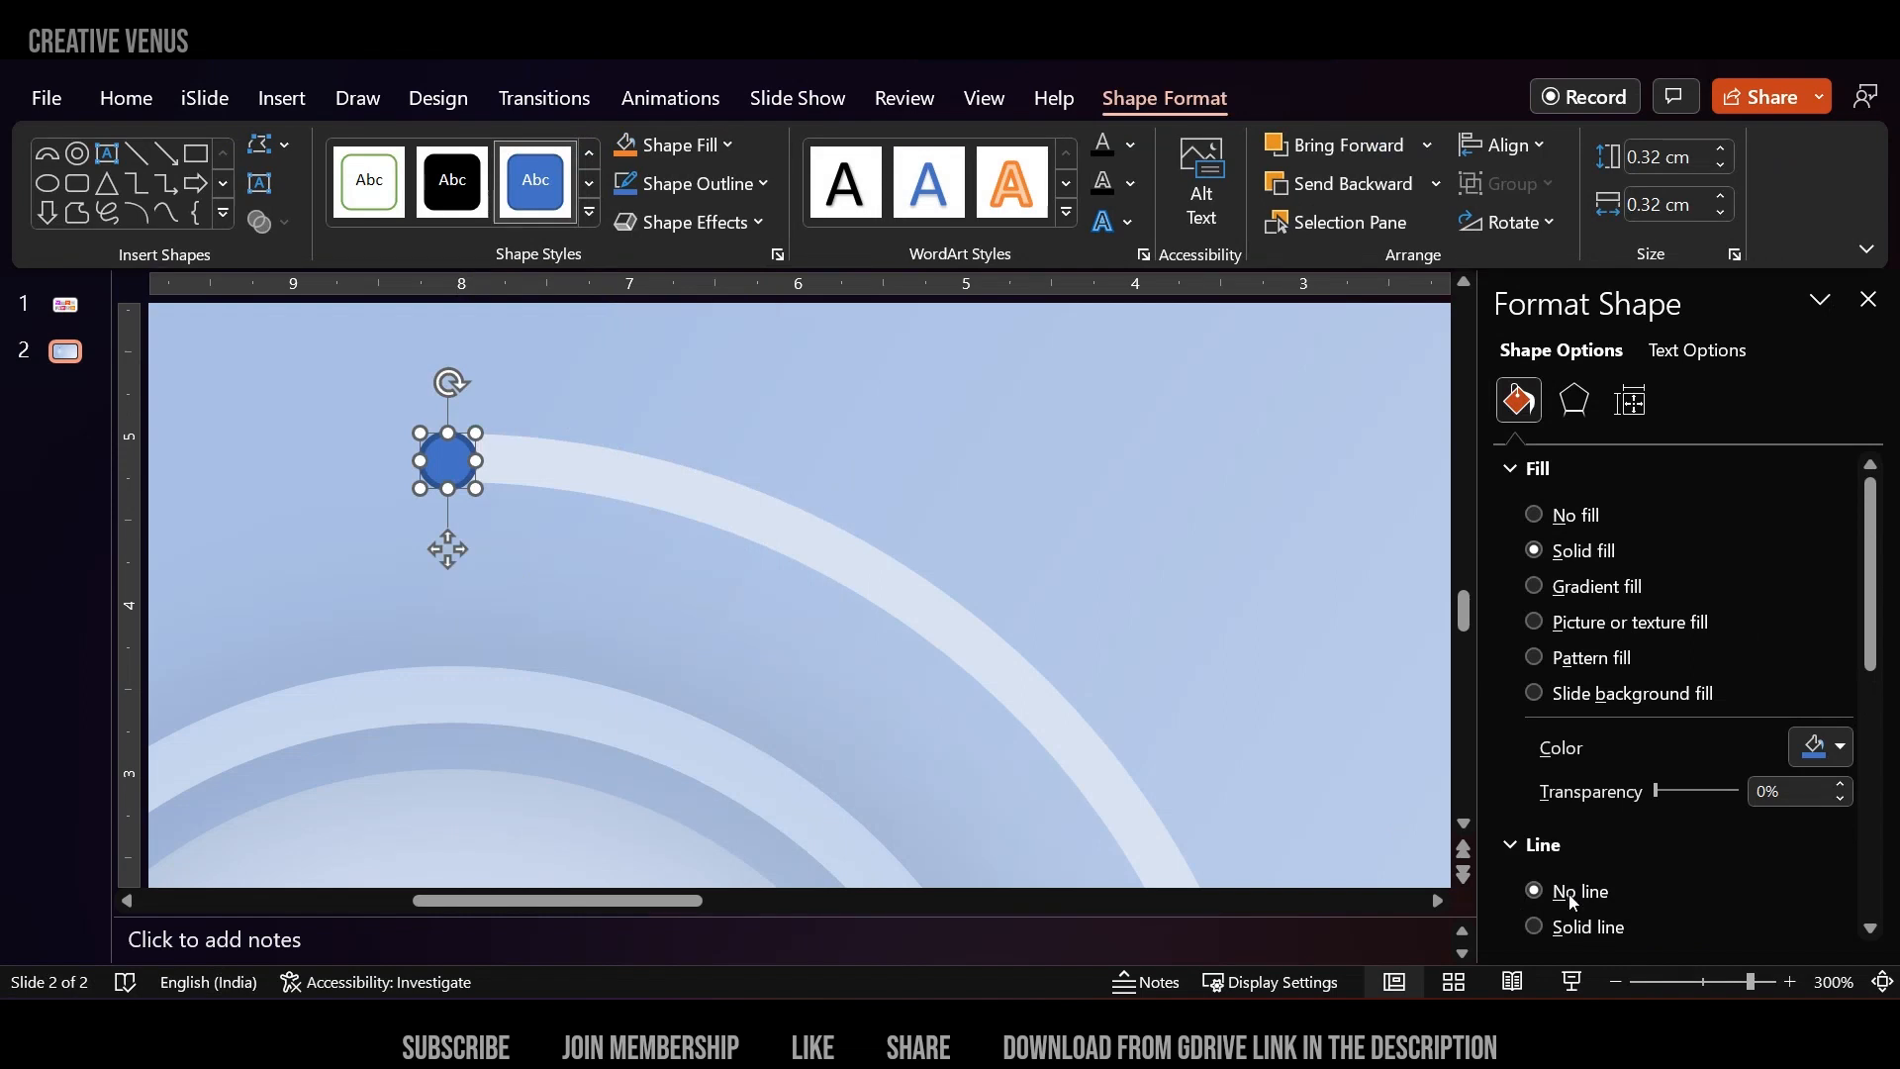
Give the small circle a solid fill in the lightest tint of the theme blue and remove its outline.
left_click(1578, 518)
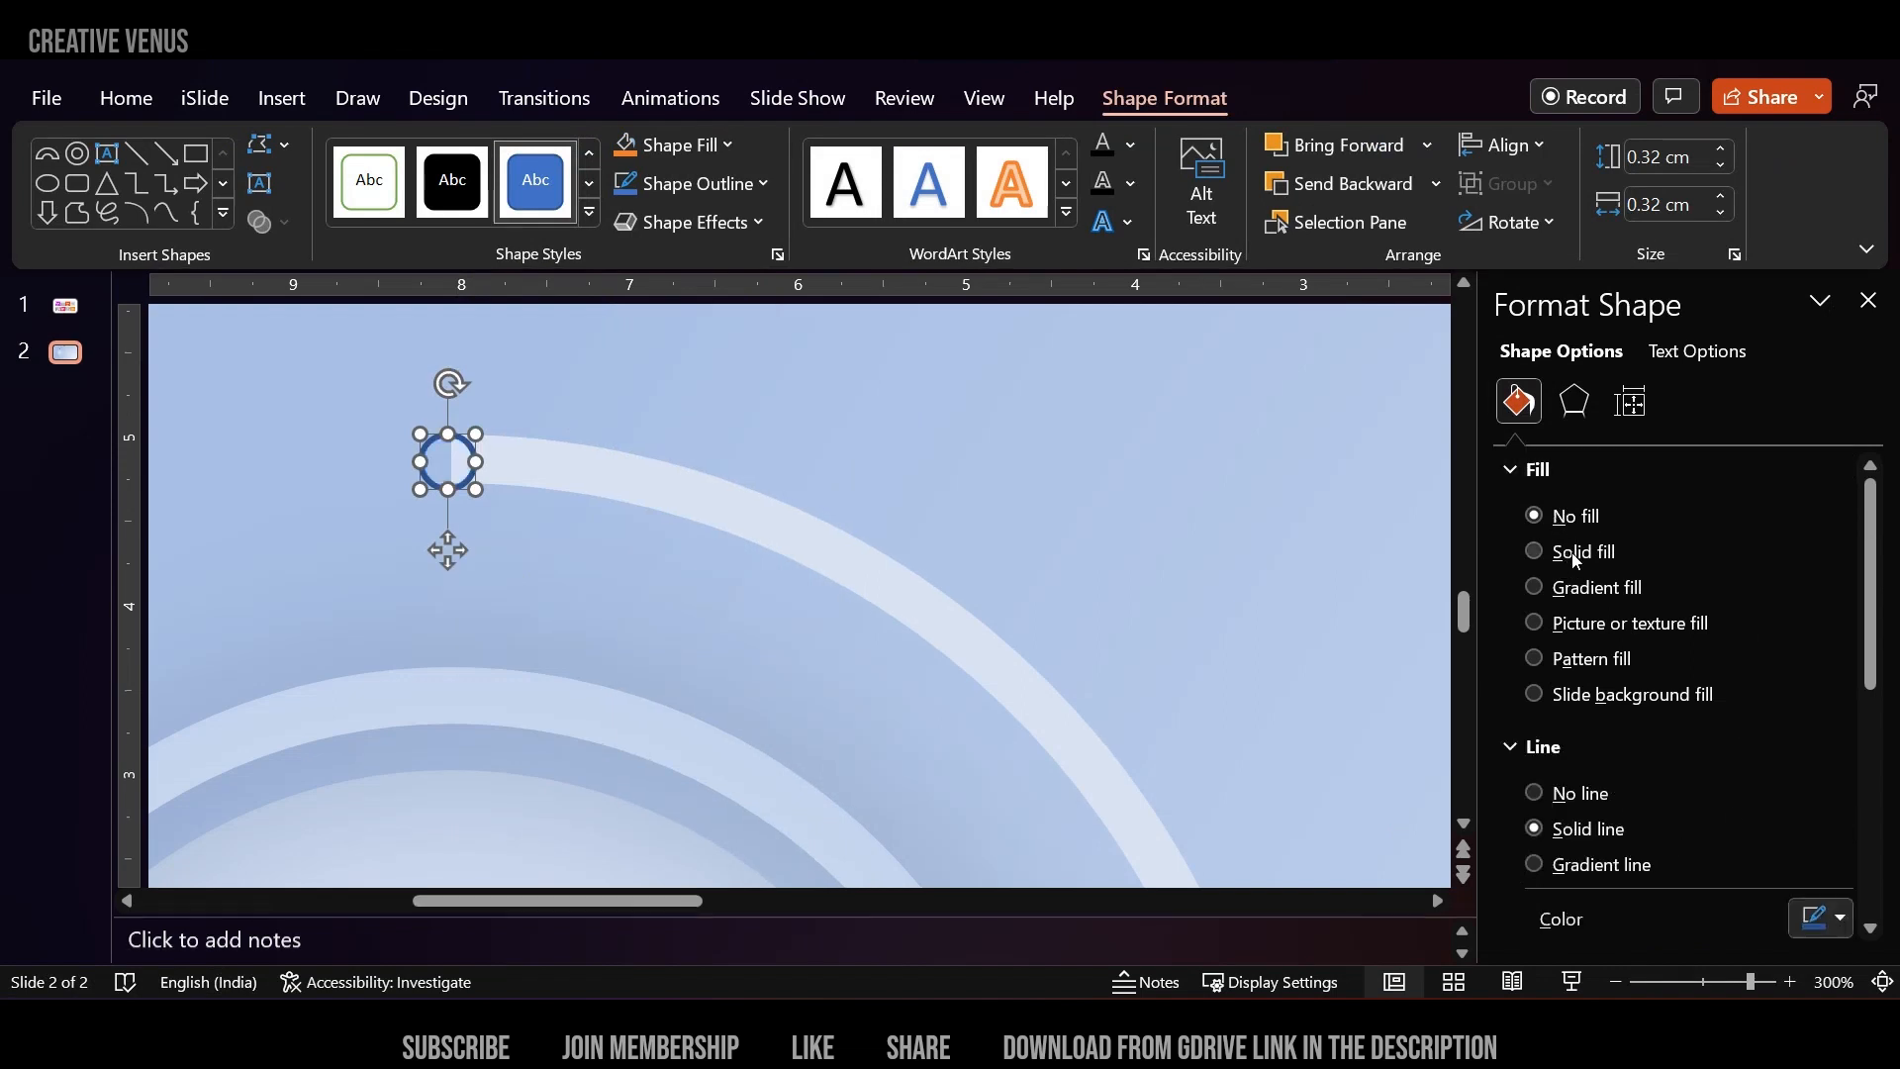
left_click(1577, 552)
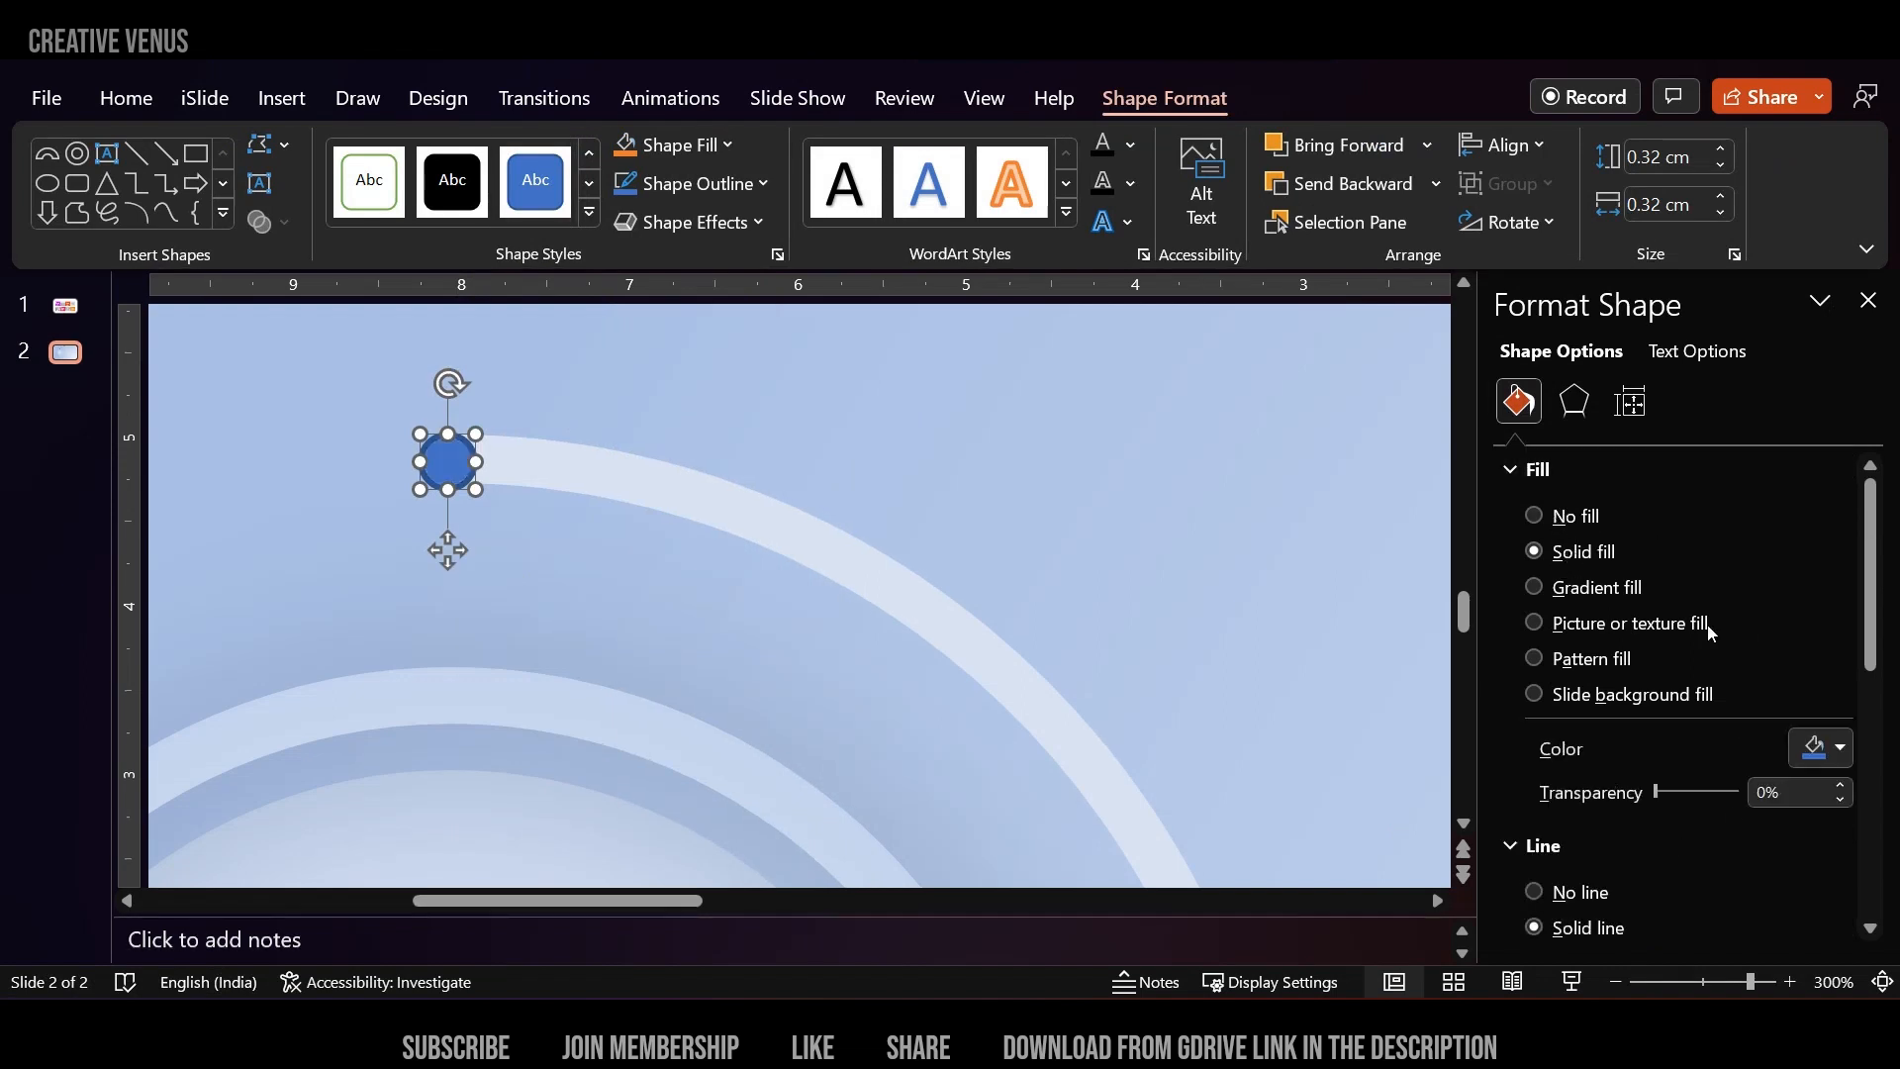
left_click(1556, 894)
left_click(1801, 752)
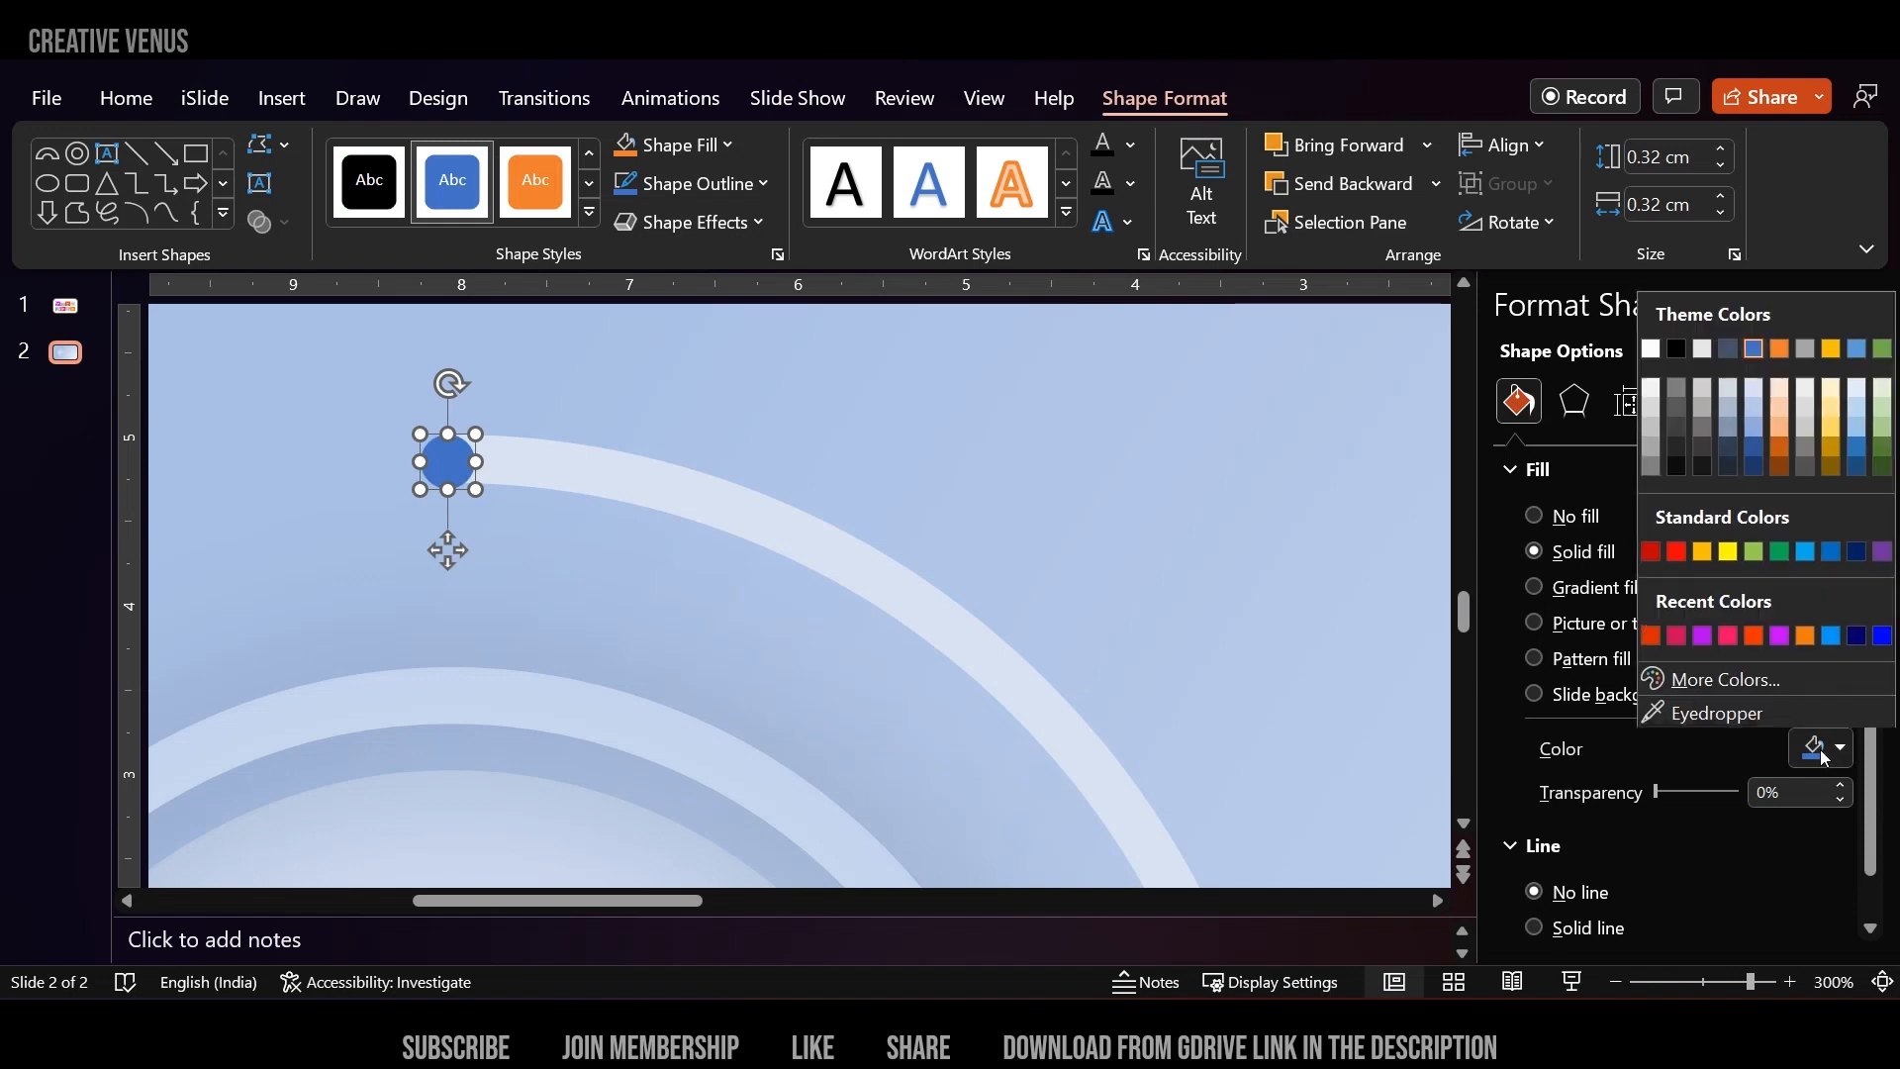
left_click(1754, 406)
left_click(534, 461)
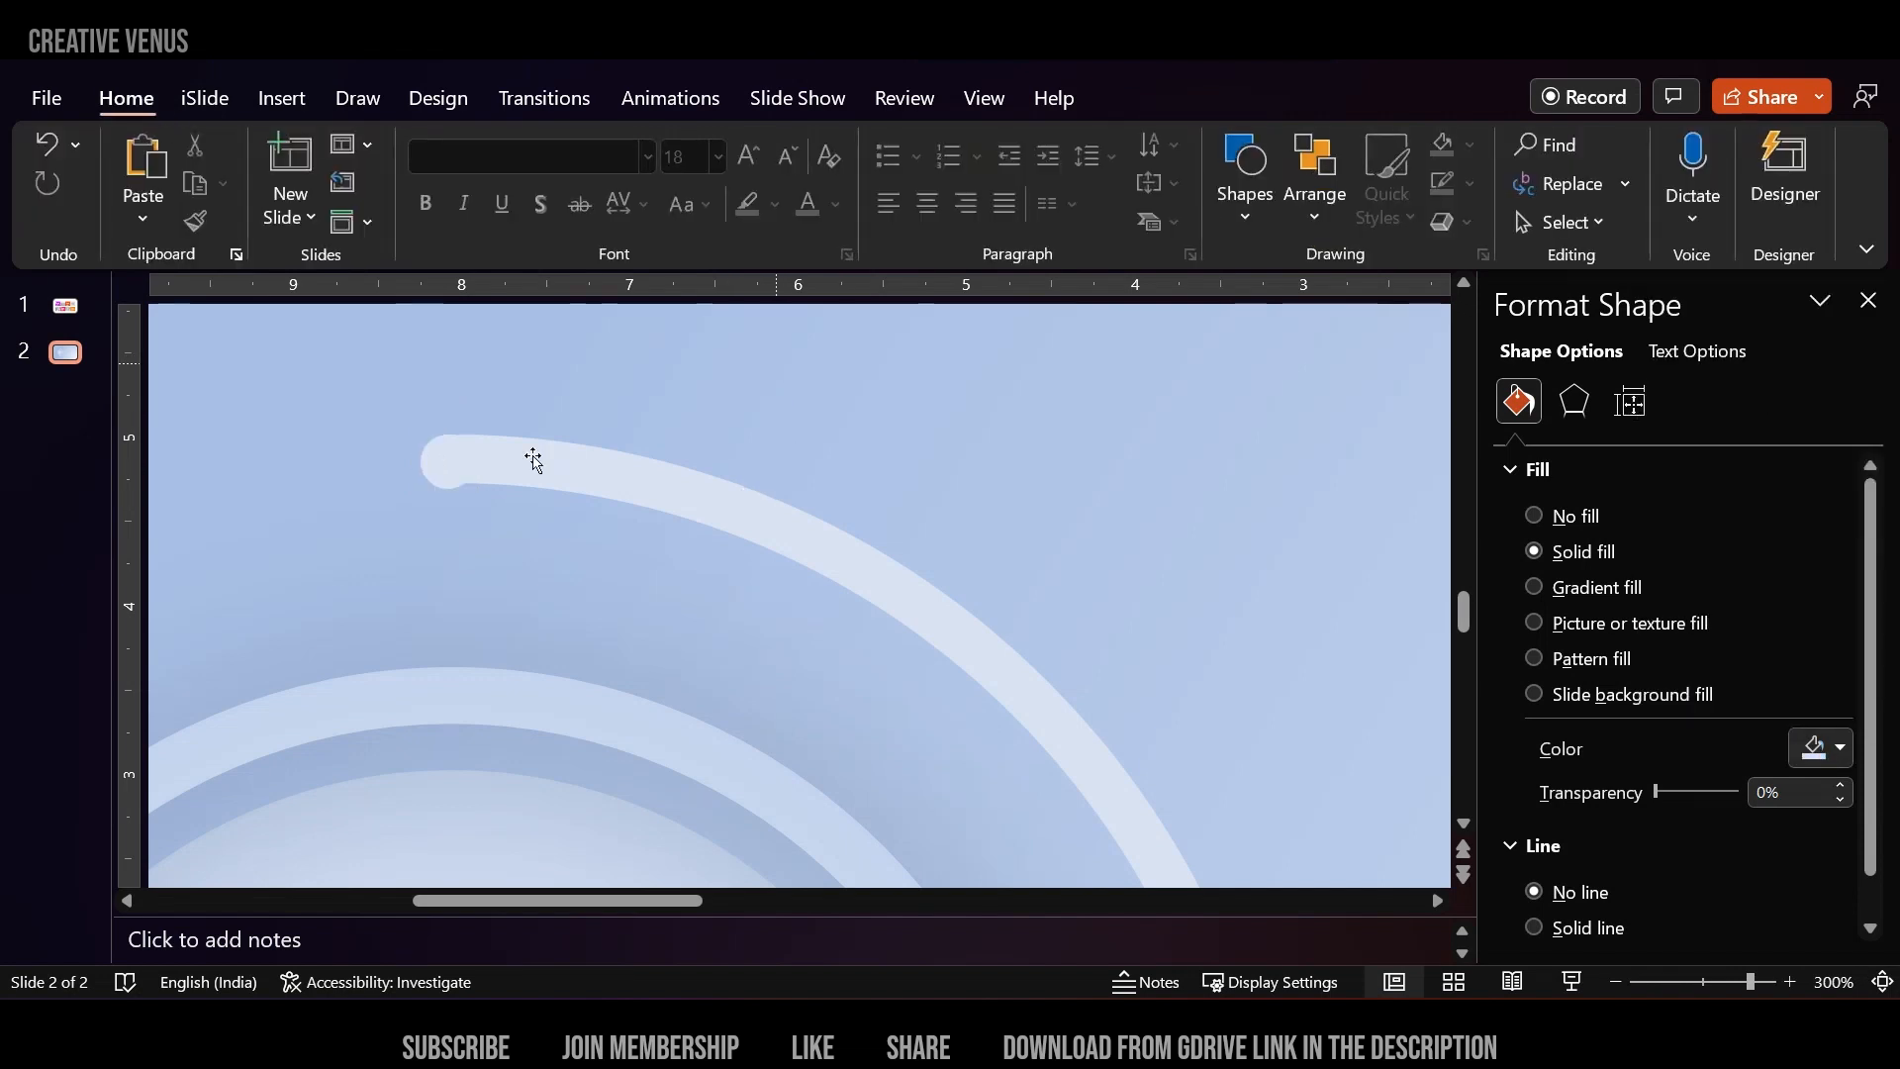
Shrink the small circle to 0.3 cm and fit it over the arc's upper end as a rounded cap.
left_click(445, 459)
scroll(445, 543, "up", 5)
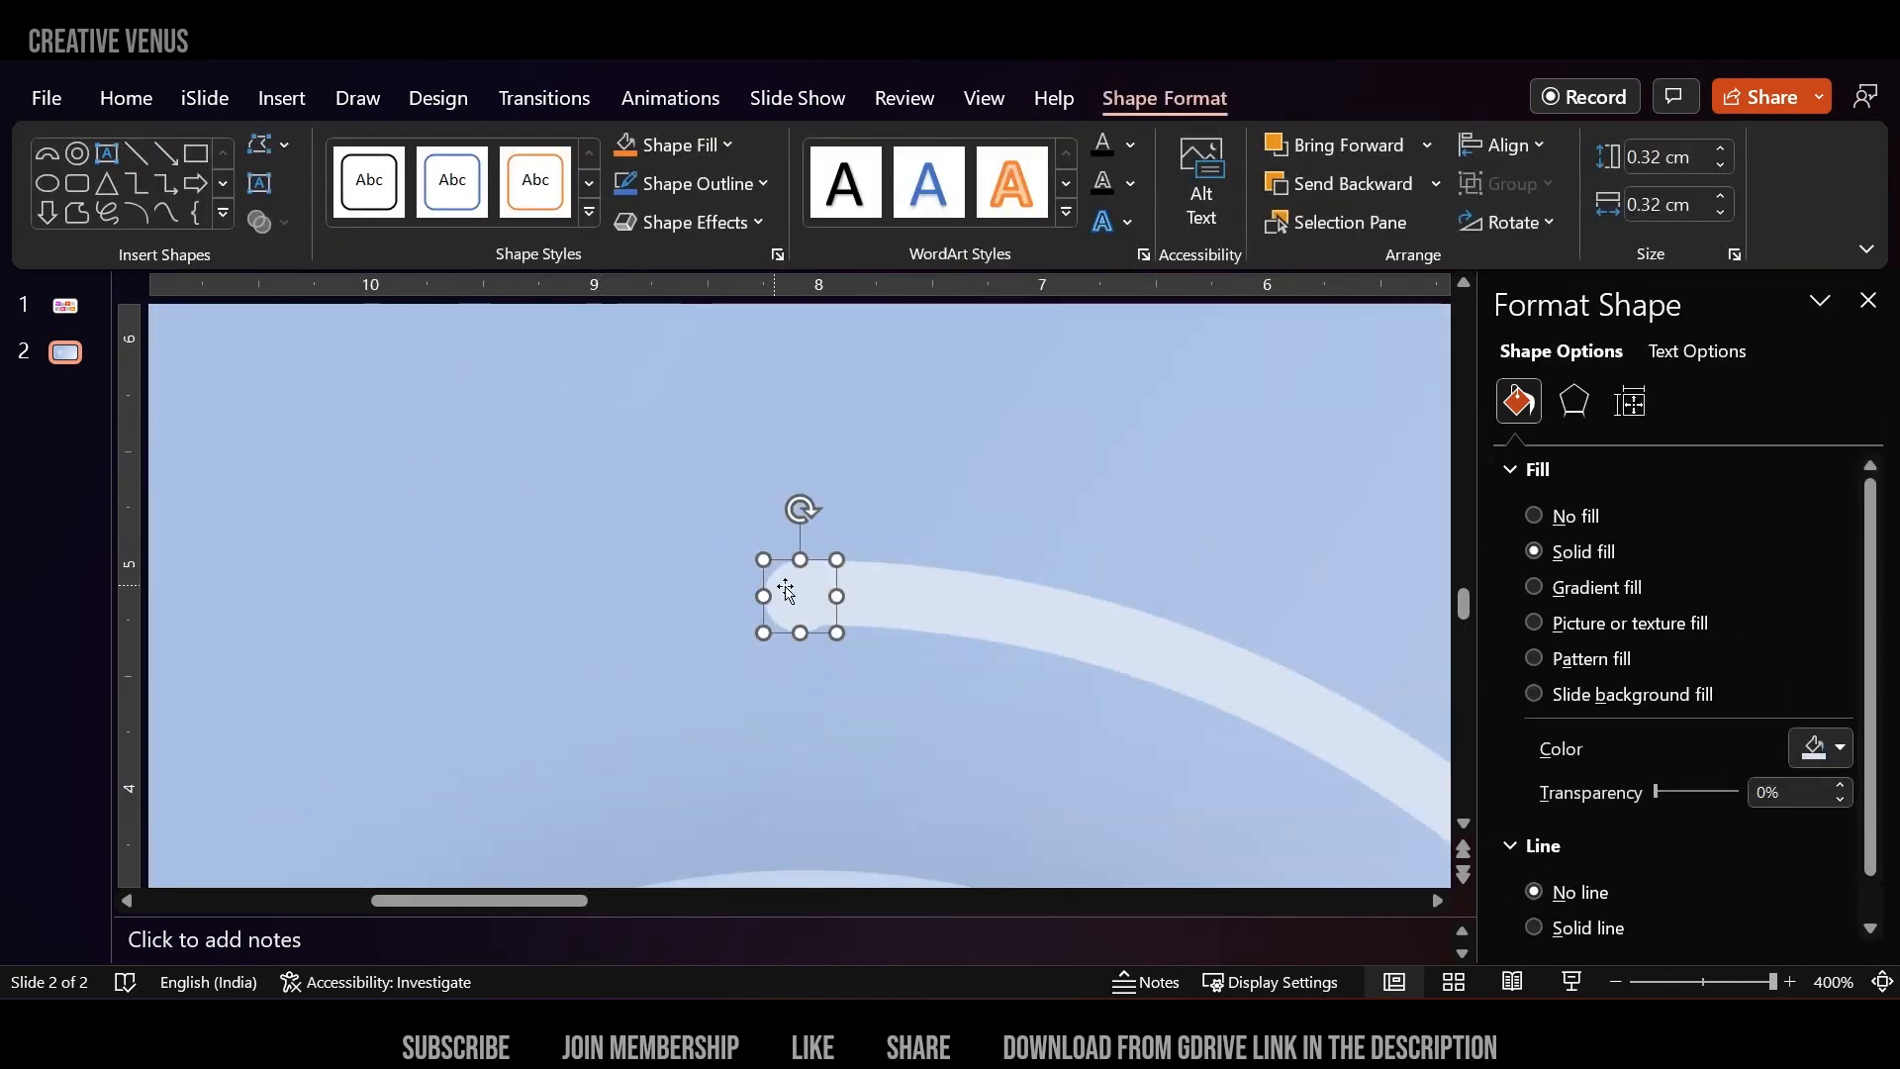
left_click_drag(786, 592, 817, 627)
left_click(819, 680)
left_click(786, 585)
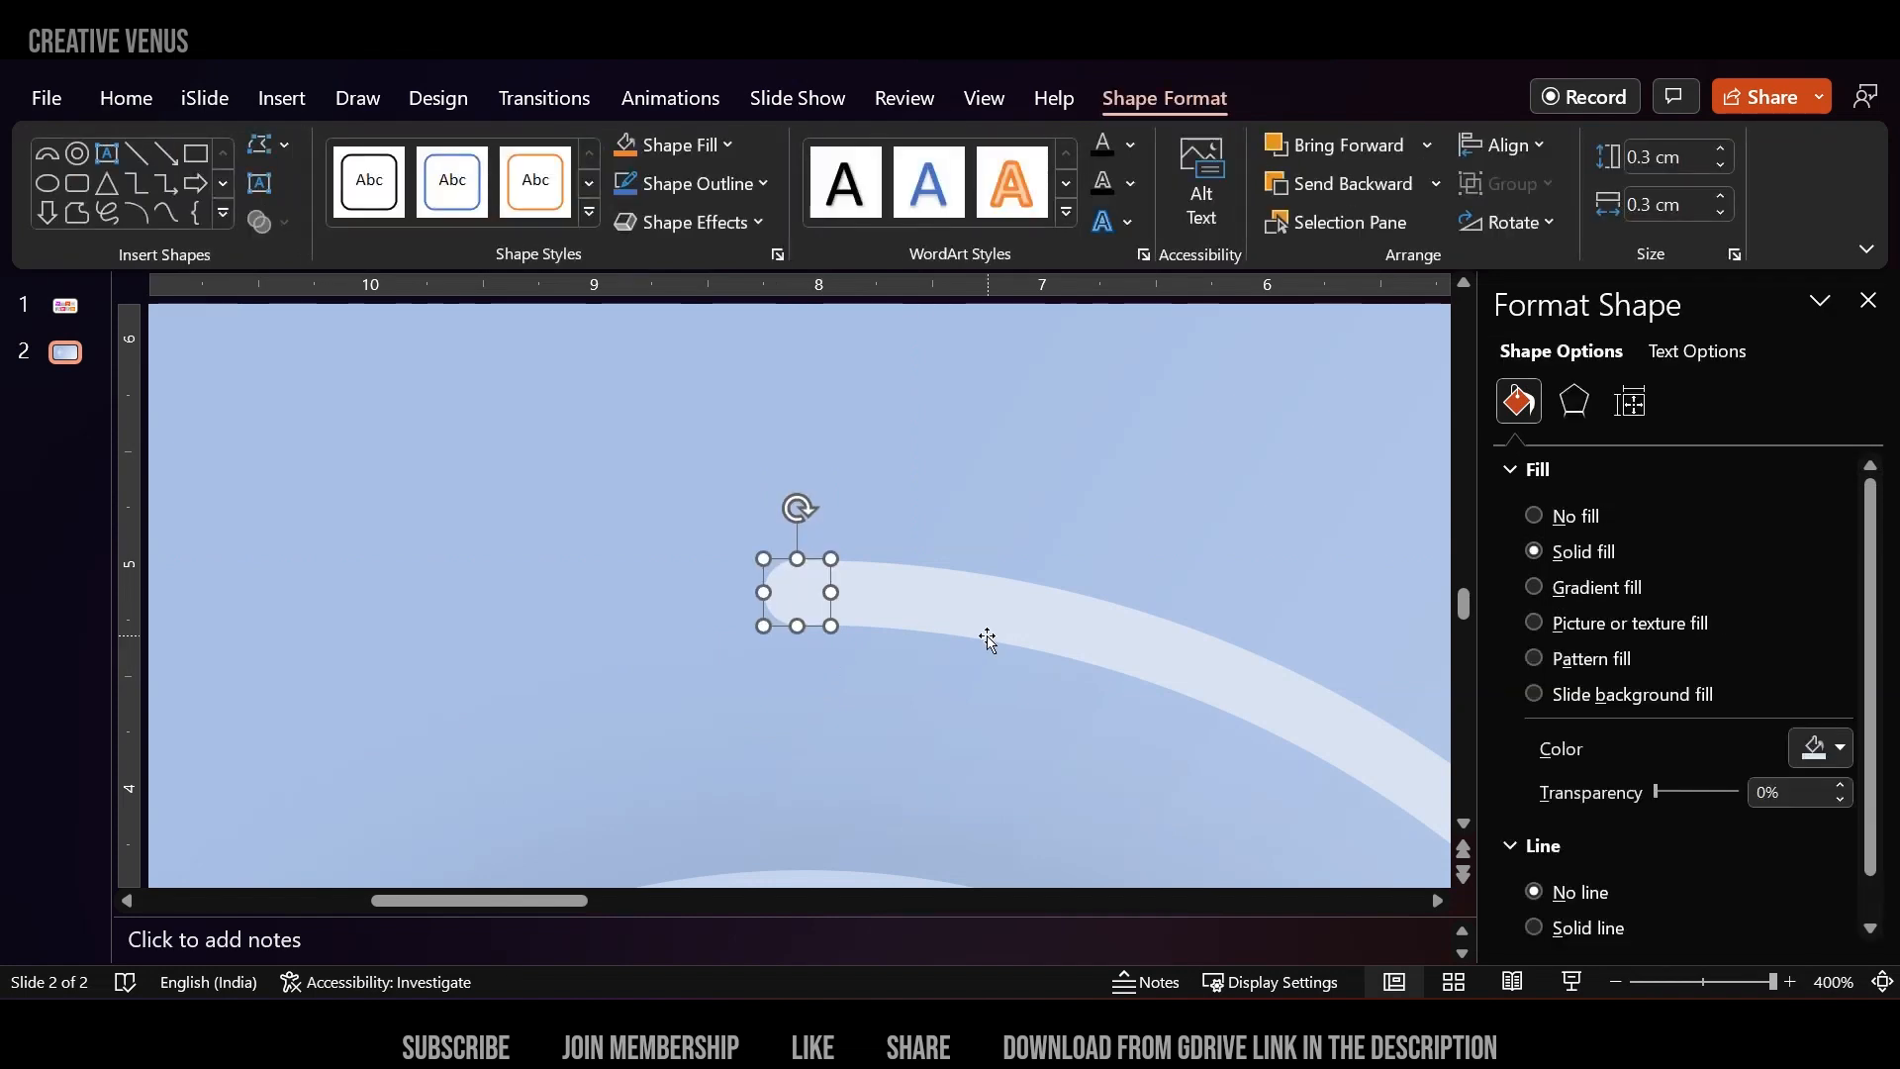
Copy the cap circle and align the duplicate with the block arc's lower end.
scroll(879, 692, "down", 10, "ctrl")
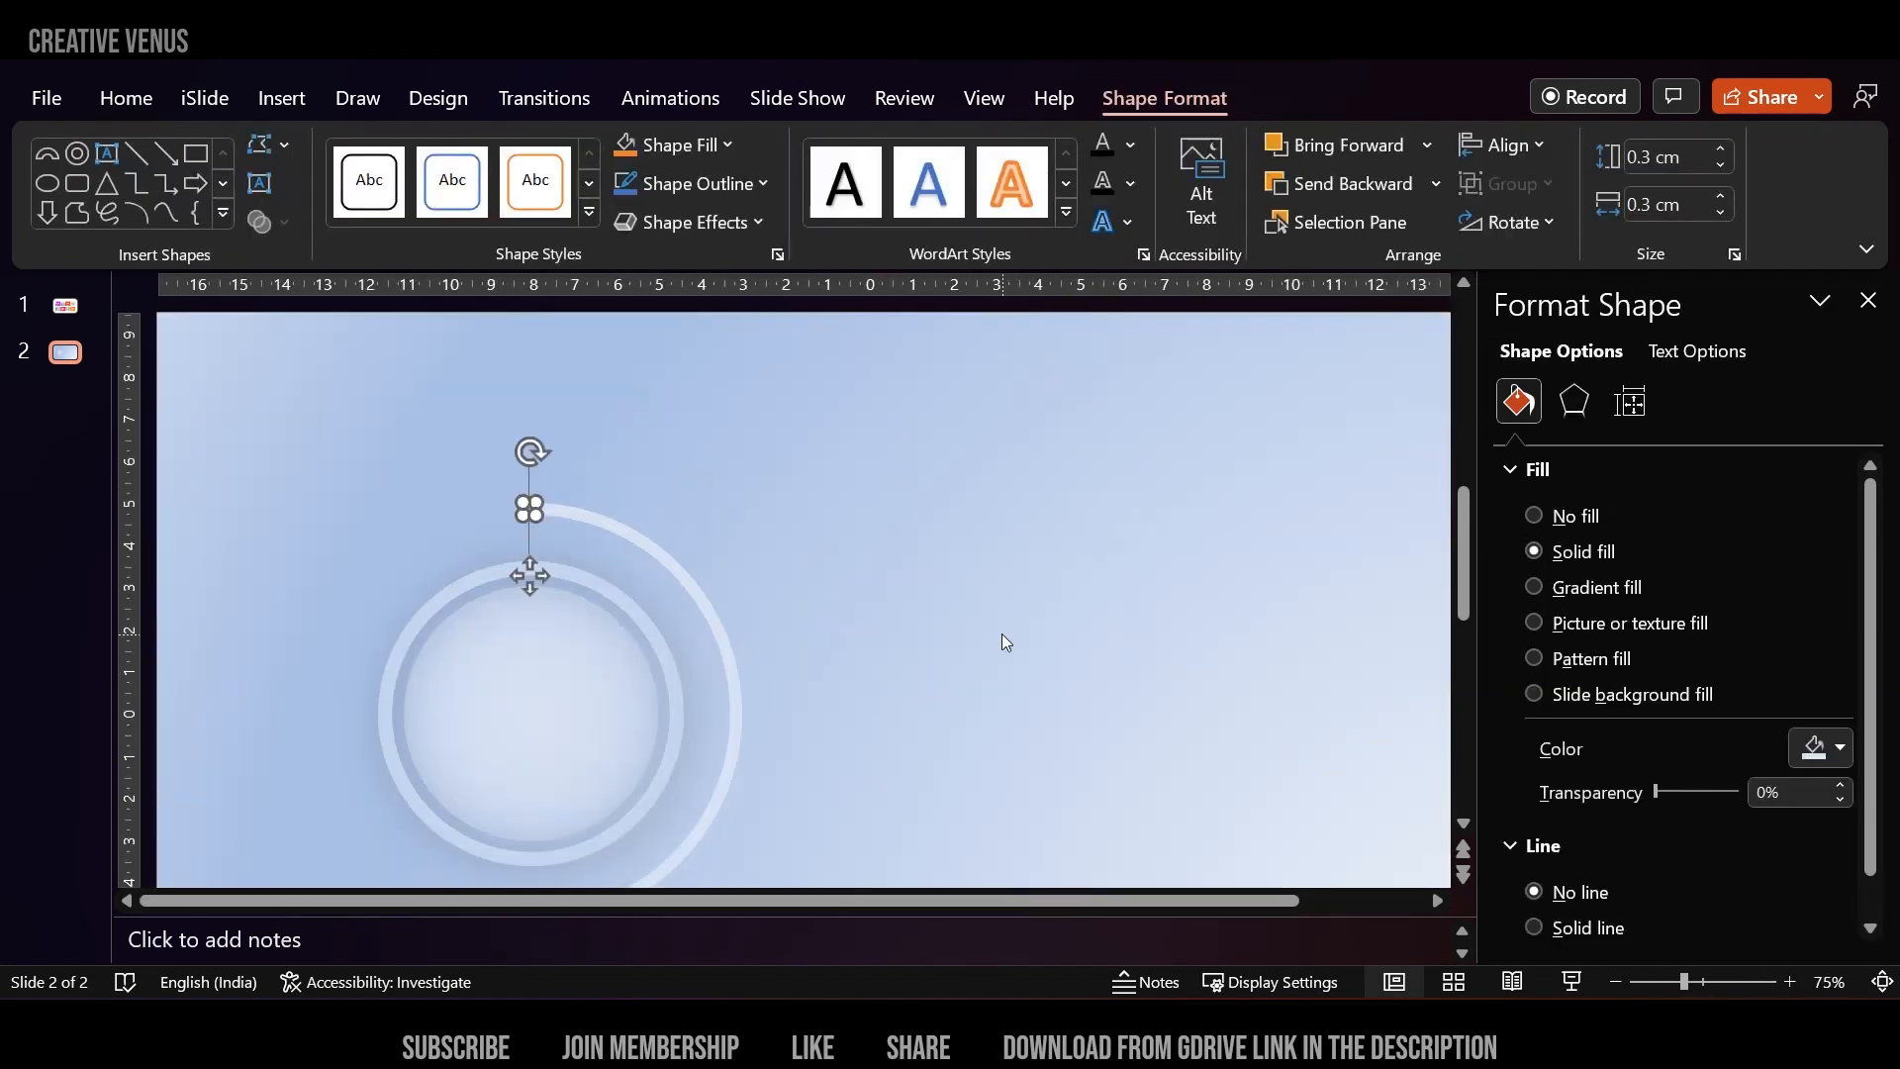
left_click(1002, 641)
scroll(627, 630, "down", 3)
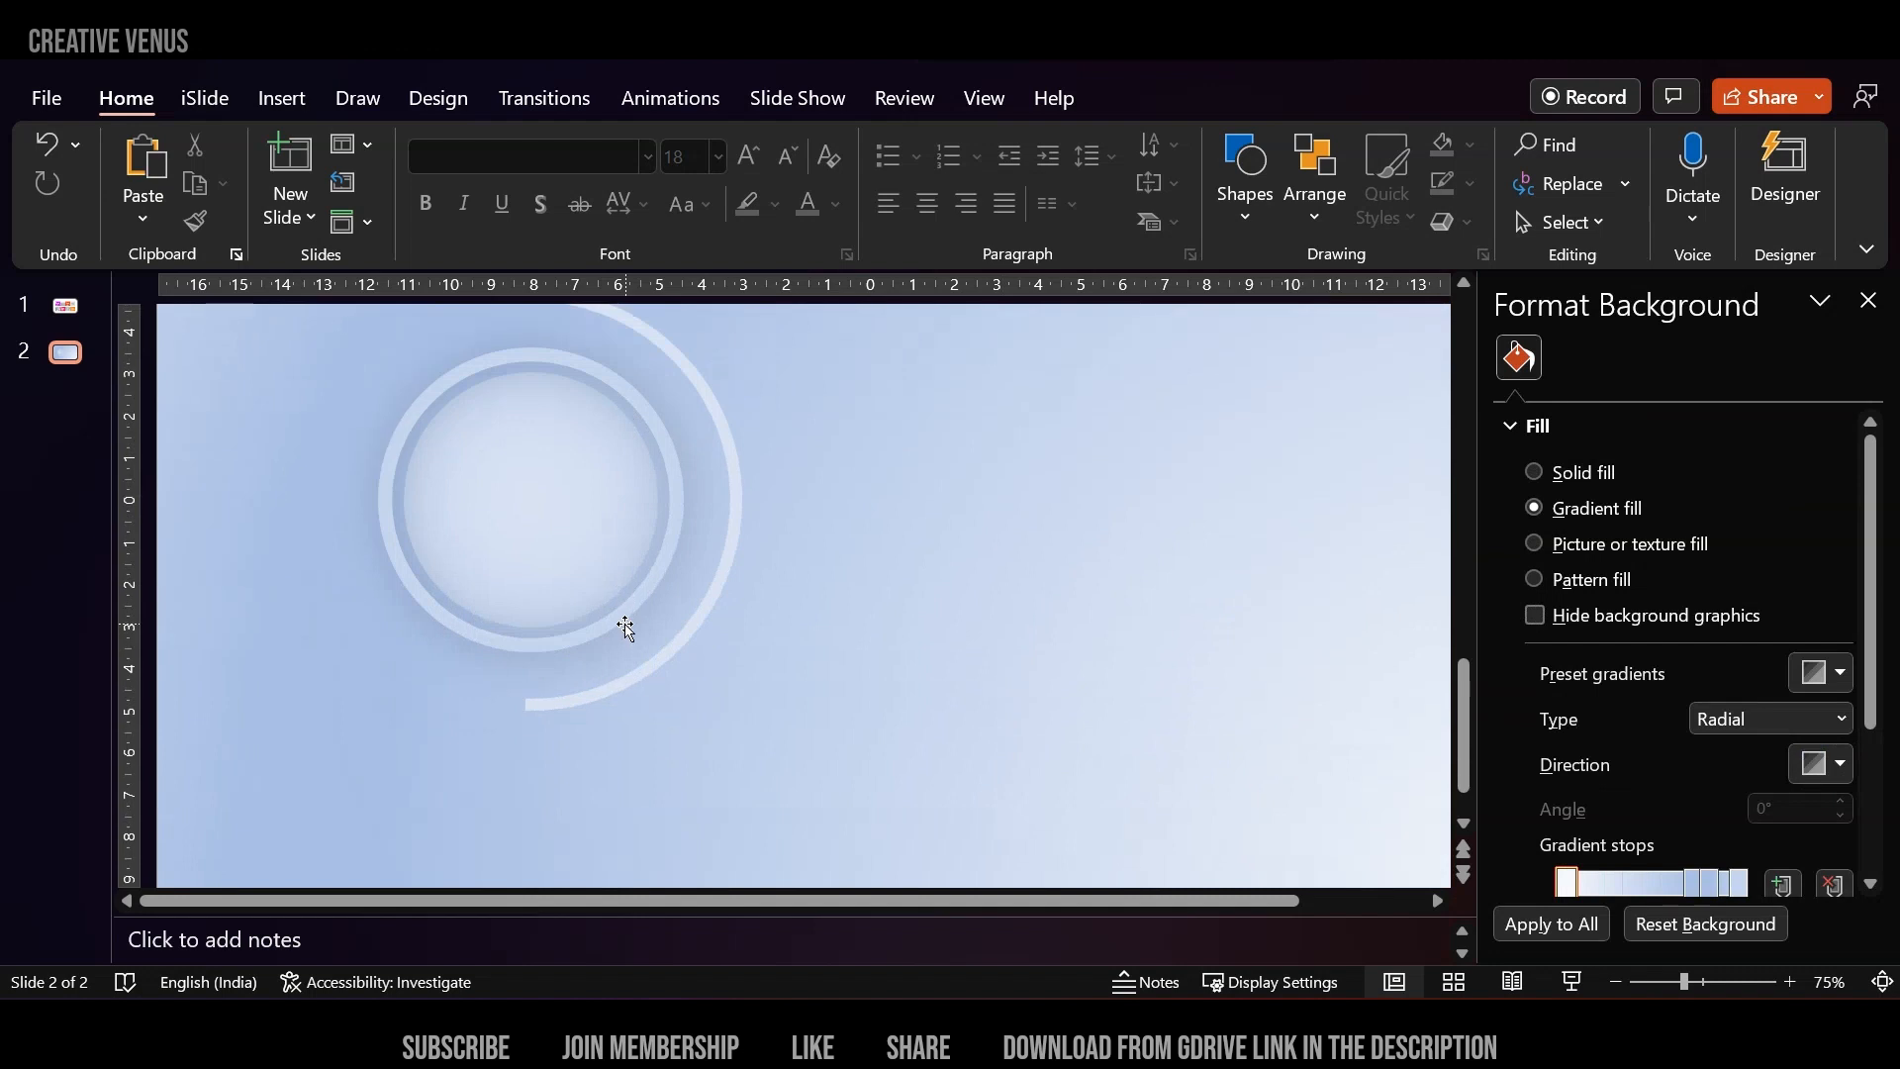
left_click(530, 734)
left_click_drag(549, 378, 519, 770)
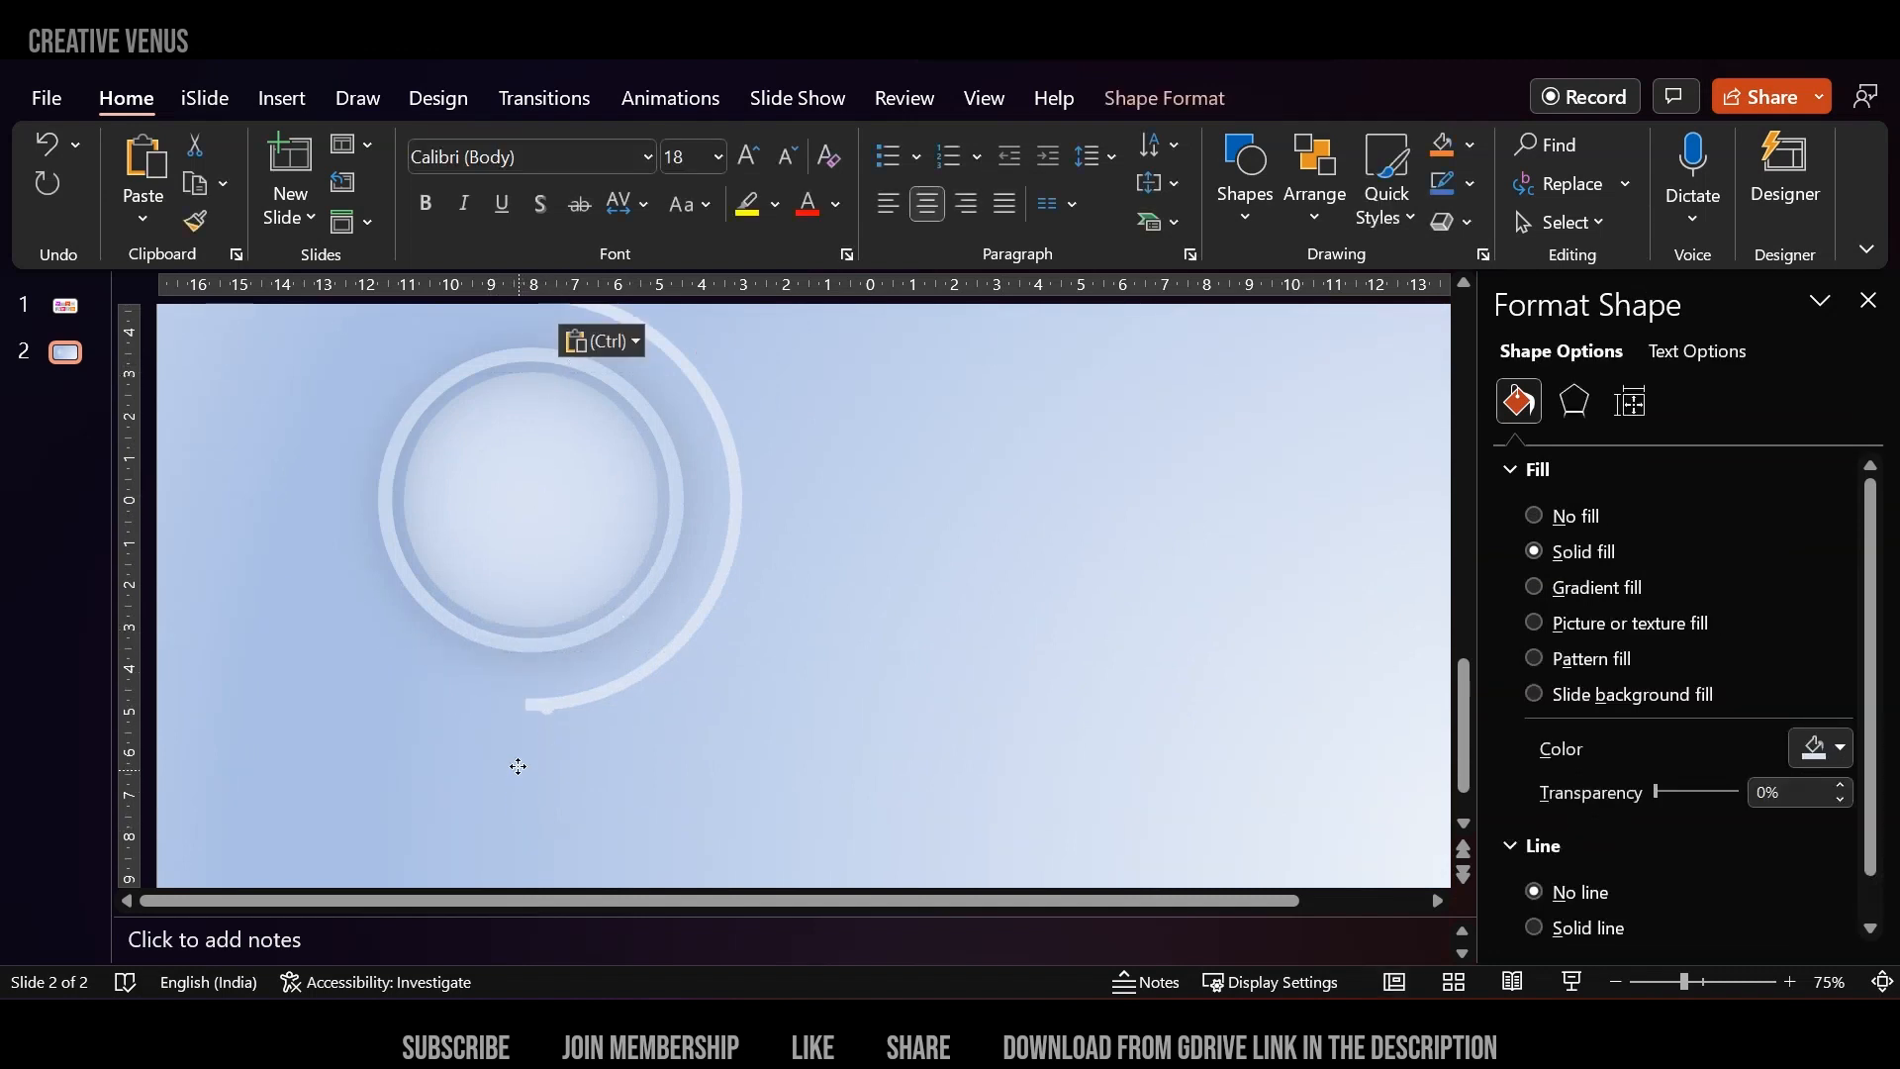
scroll(519, 745, "up", 10)
left_click_drag(734, 583, 674, 572)
left_click(857, 636)
Select the block arc together with the cap circles at both of its ends.
scroll(816, 530, "down", 5)
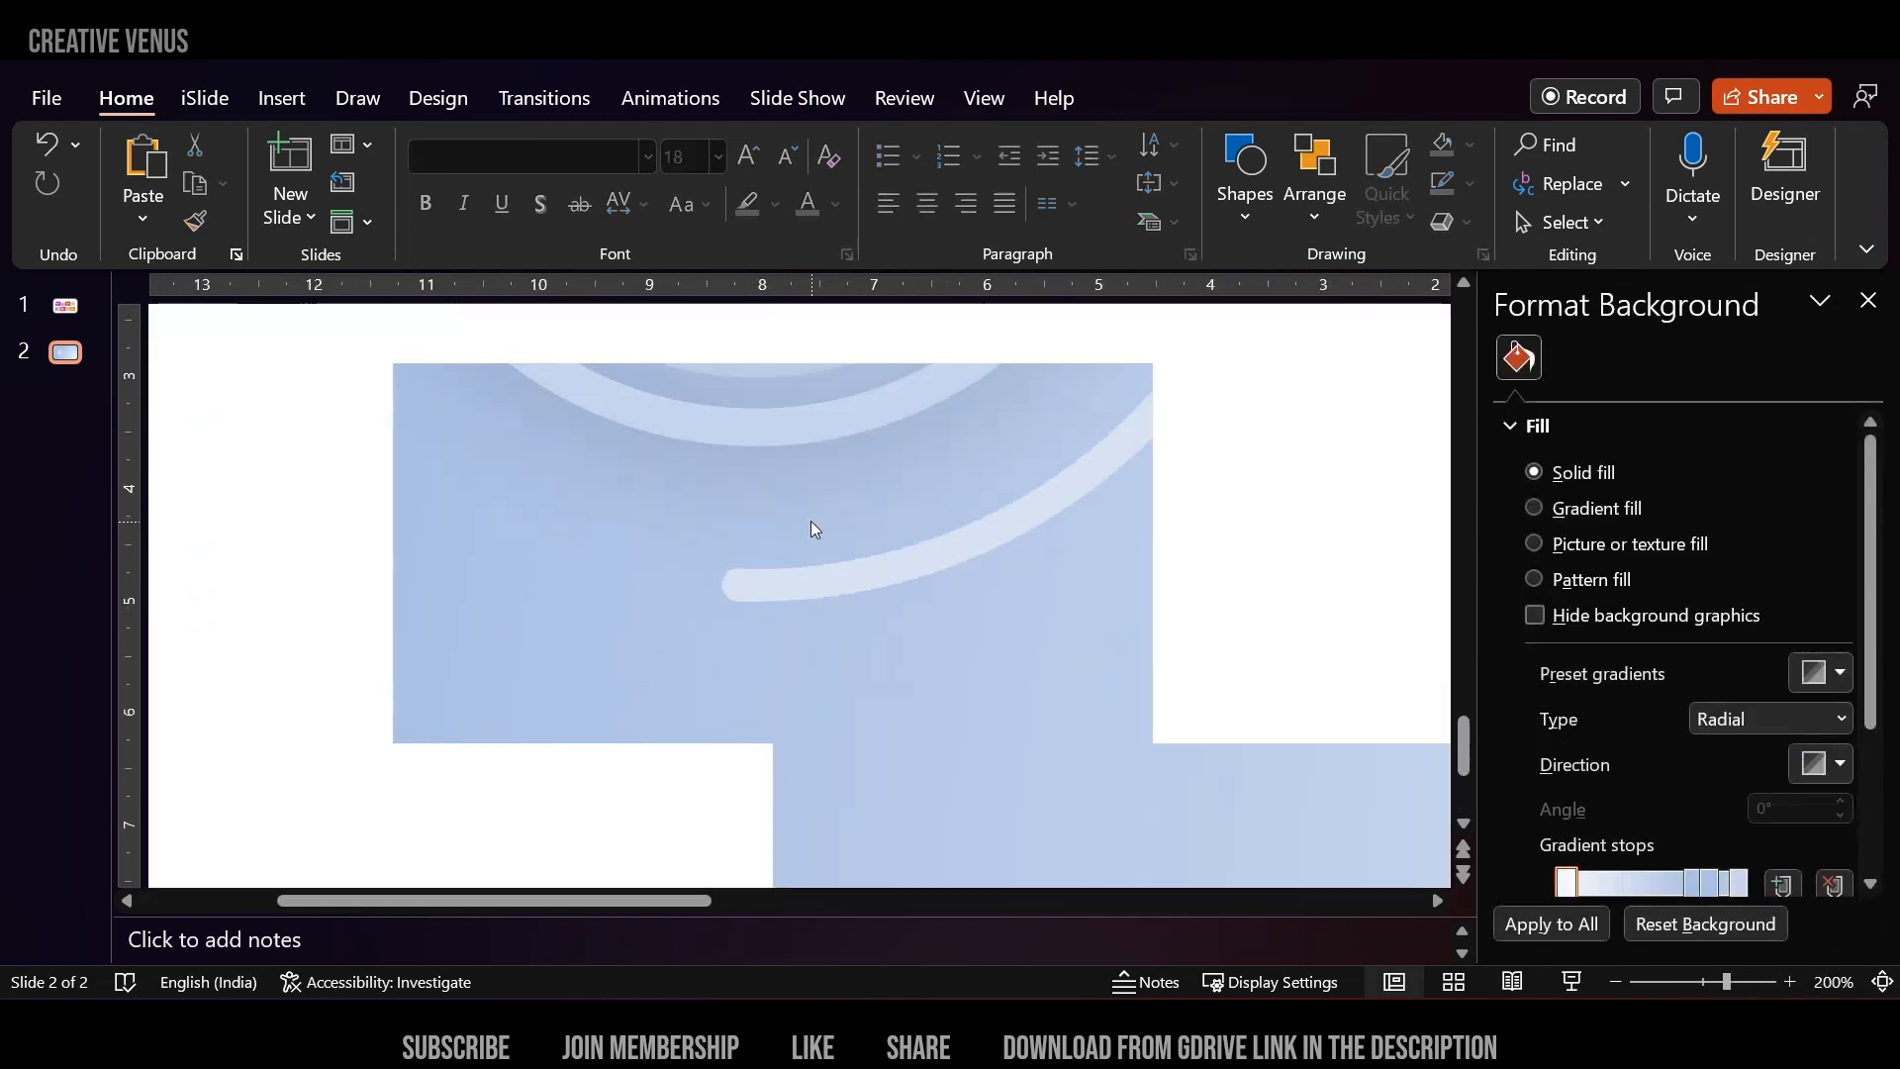
scroll(810, 520, "down", 5)
scroll(693, 613, "up", 3)
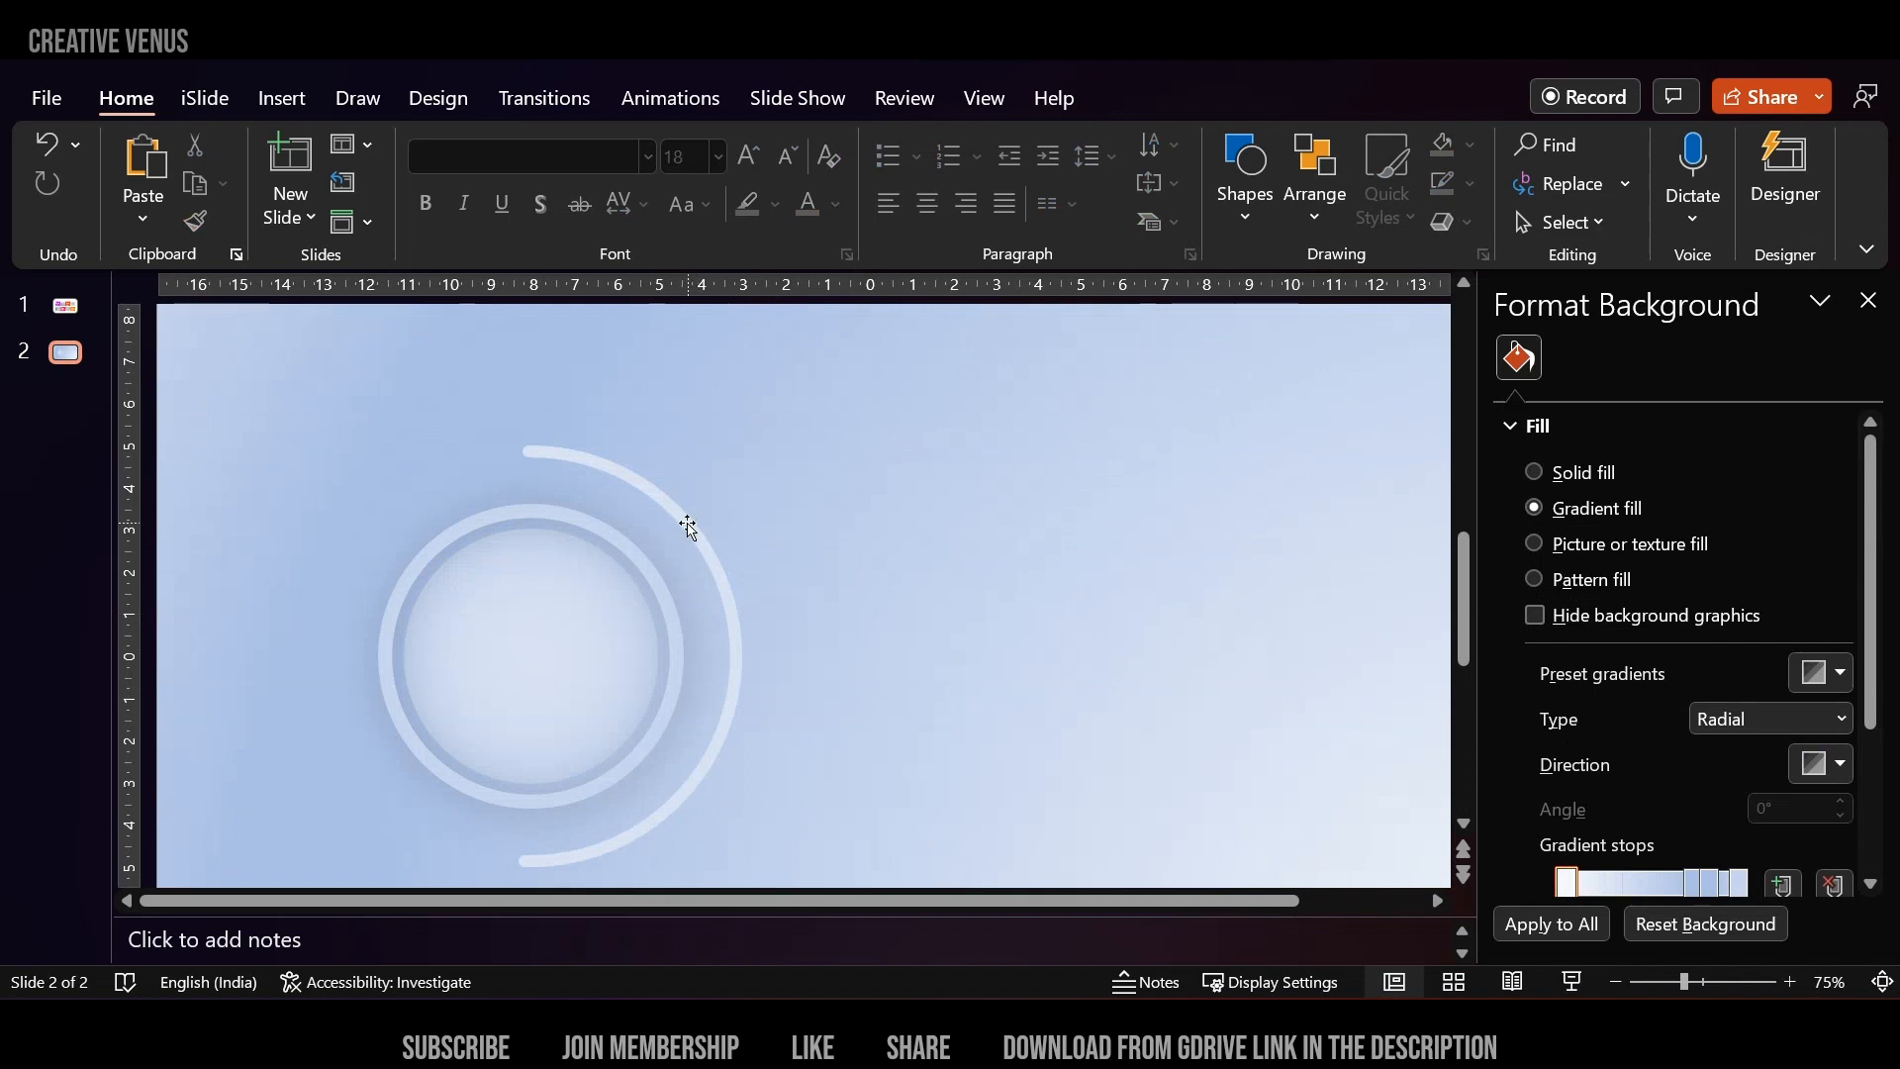
left_click(687, 524)
left_click(469, 374)
left_click_drag(442, 355, 828, 885)
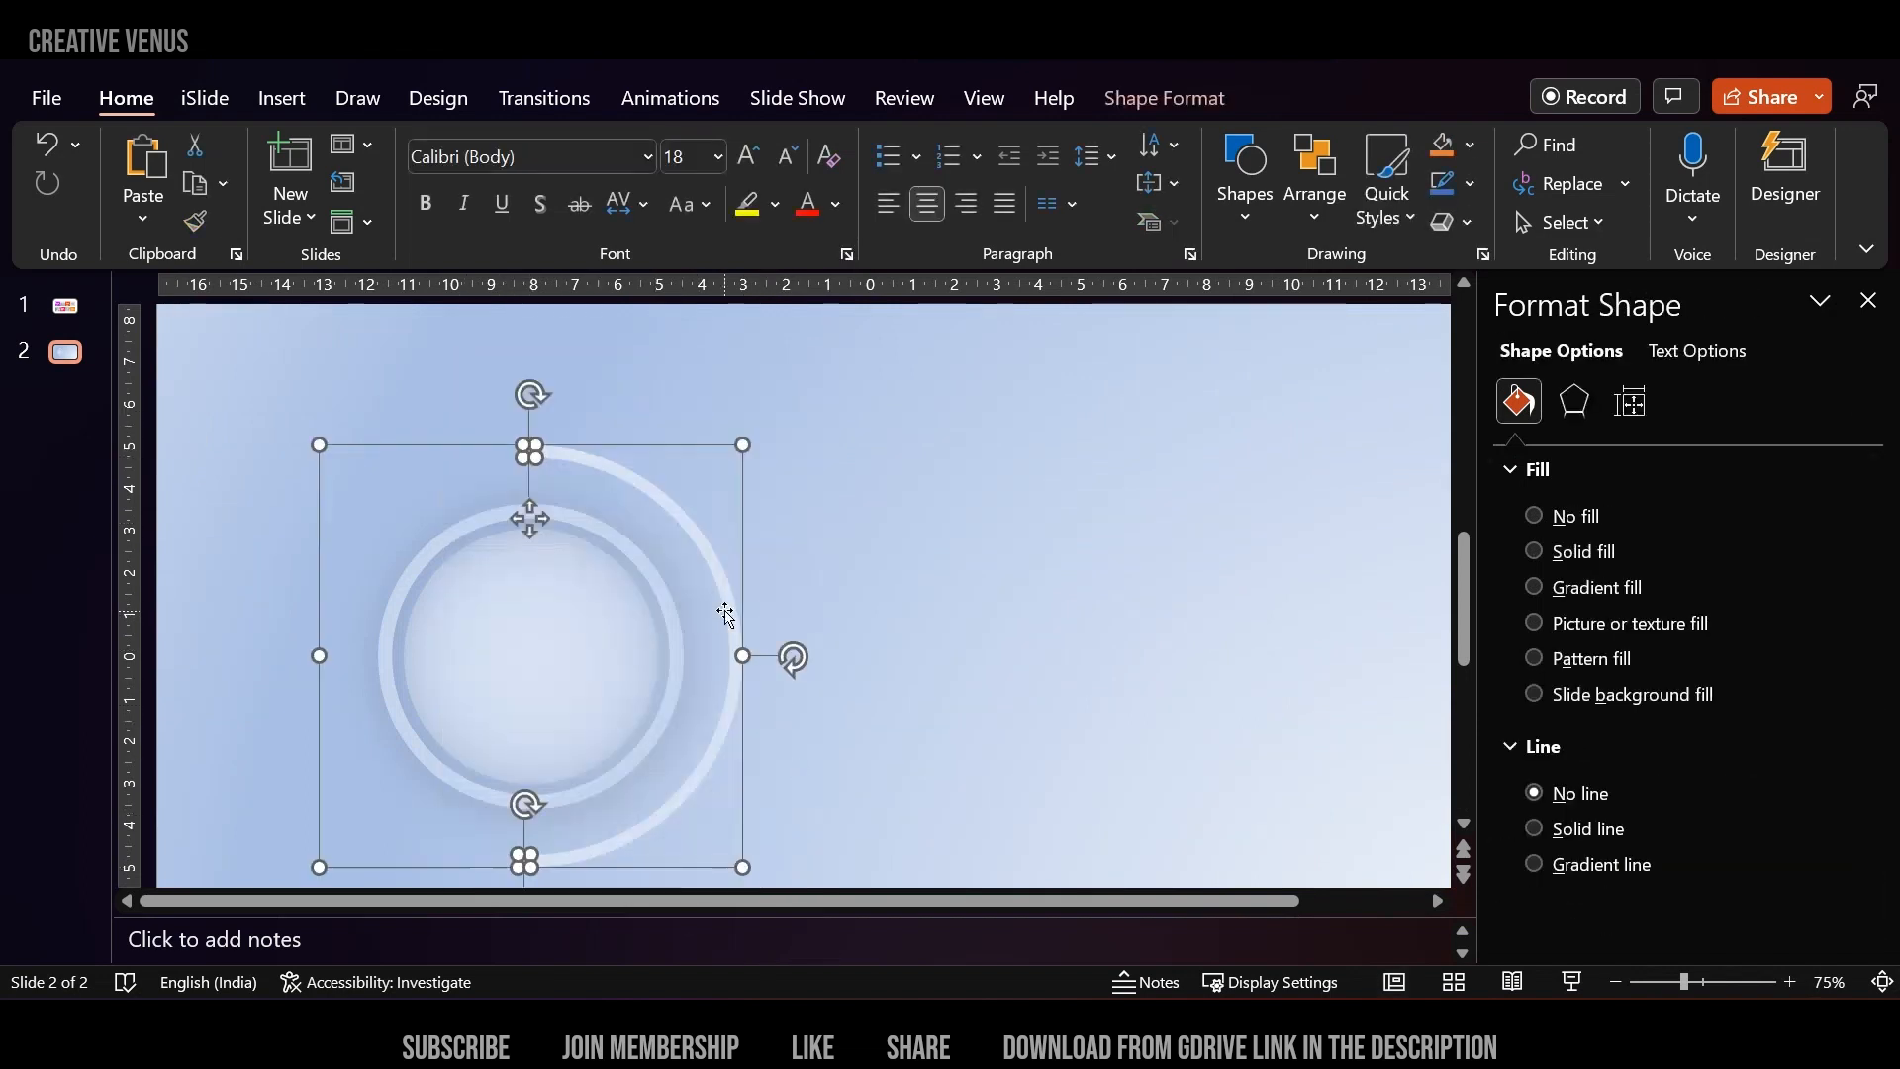
left_click(854, 677)
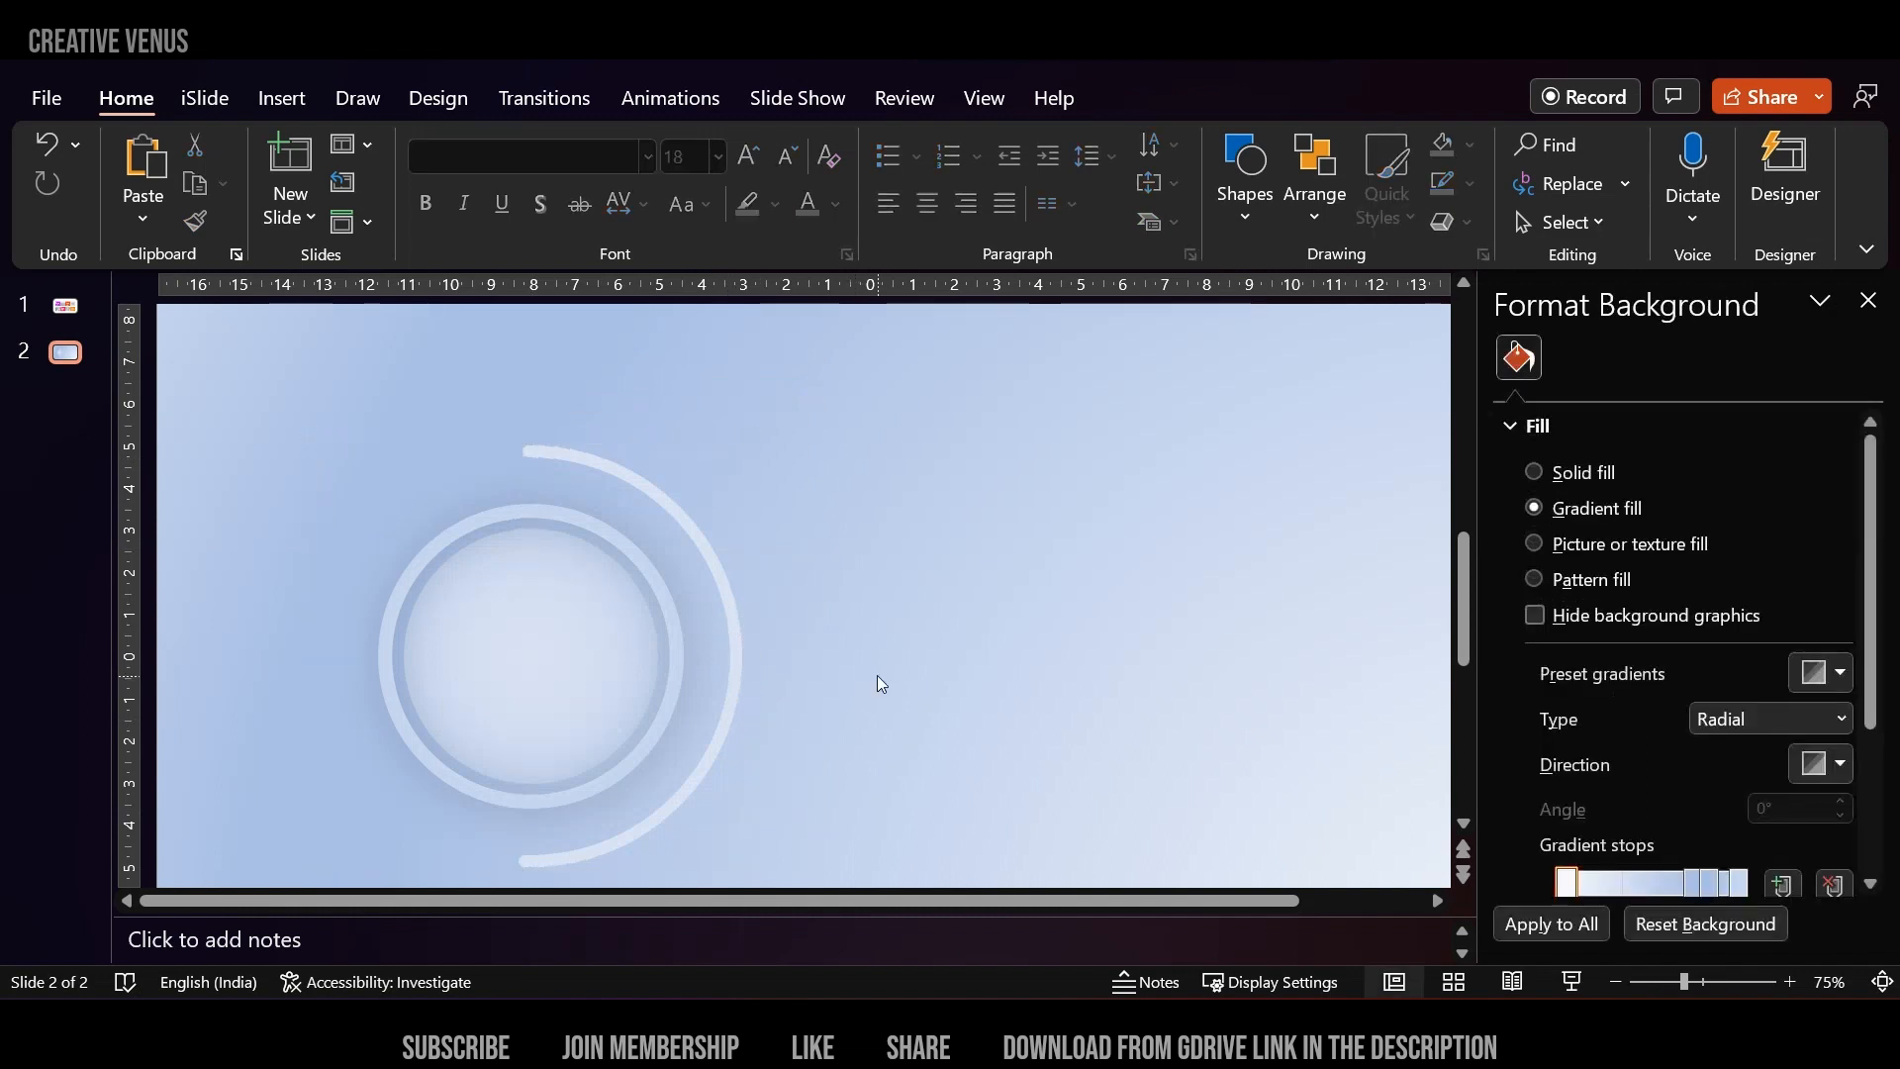
Draw a horizontal rounded rectangle about 9.44 cm wide and 1.8 cm high, to the upper right of the block arc.
scroll(841, 610, "down", 1)
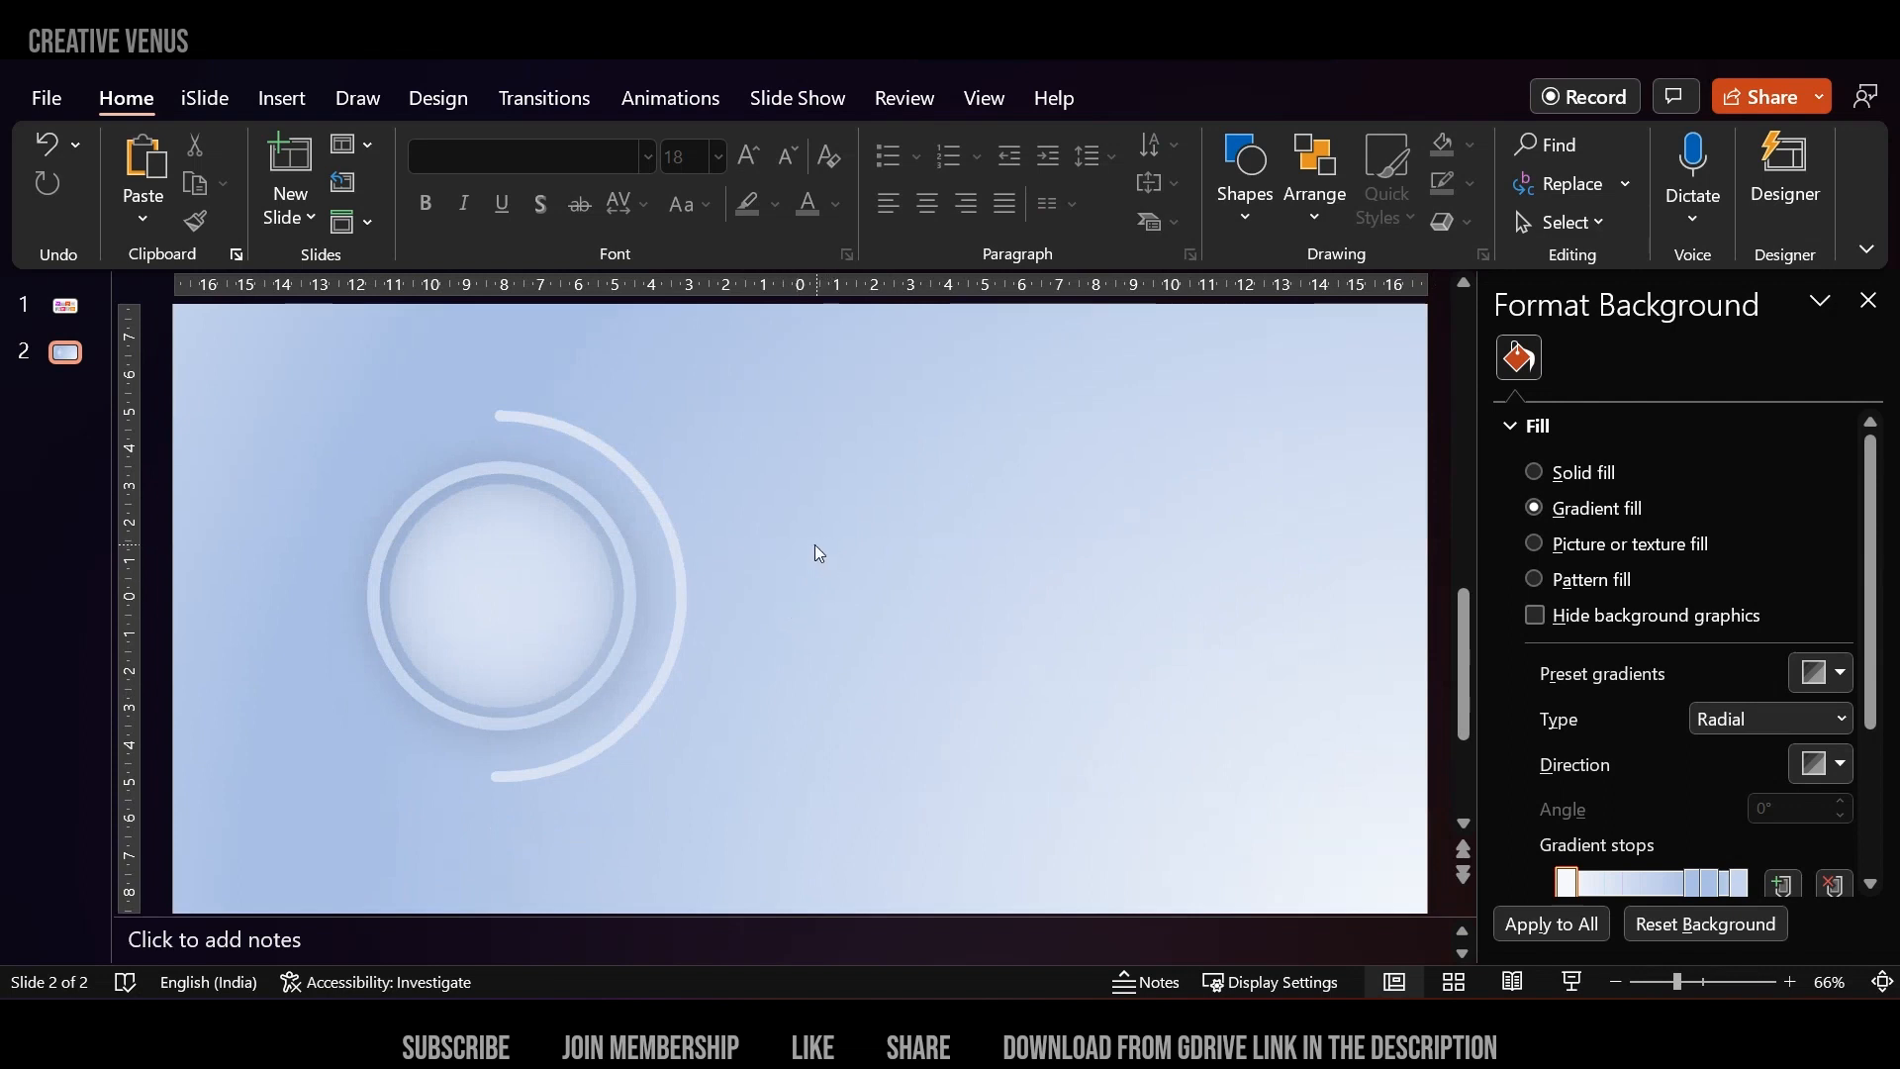
scroll(815, 547, "down", 2)
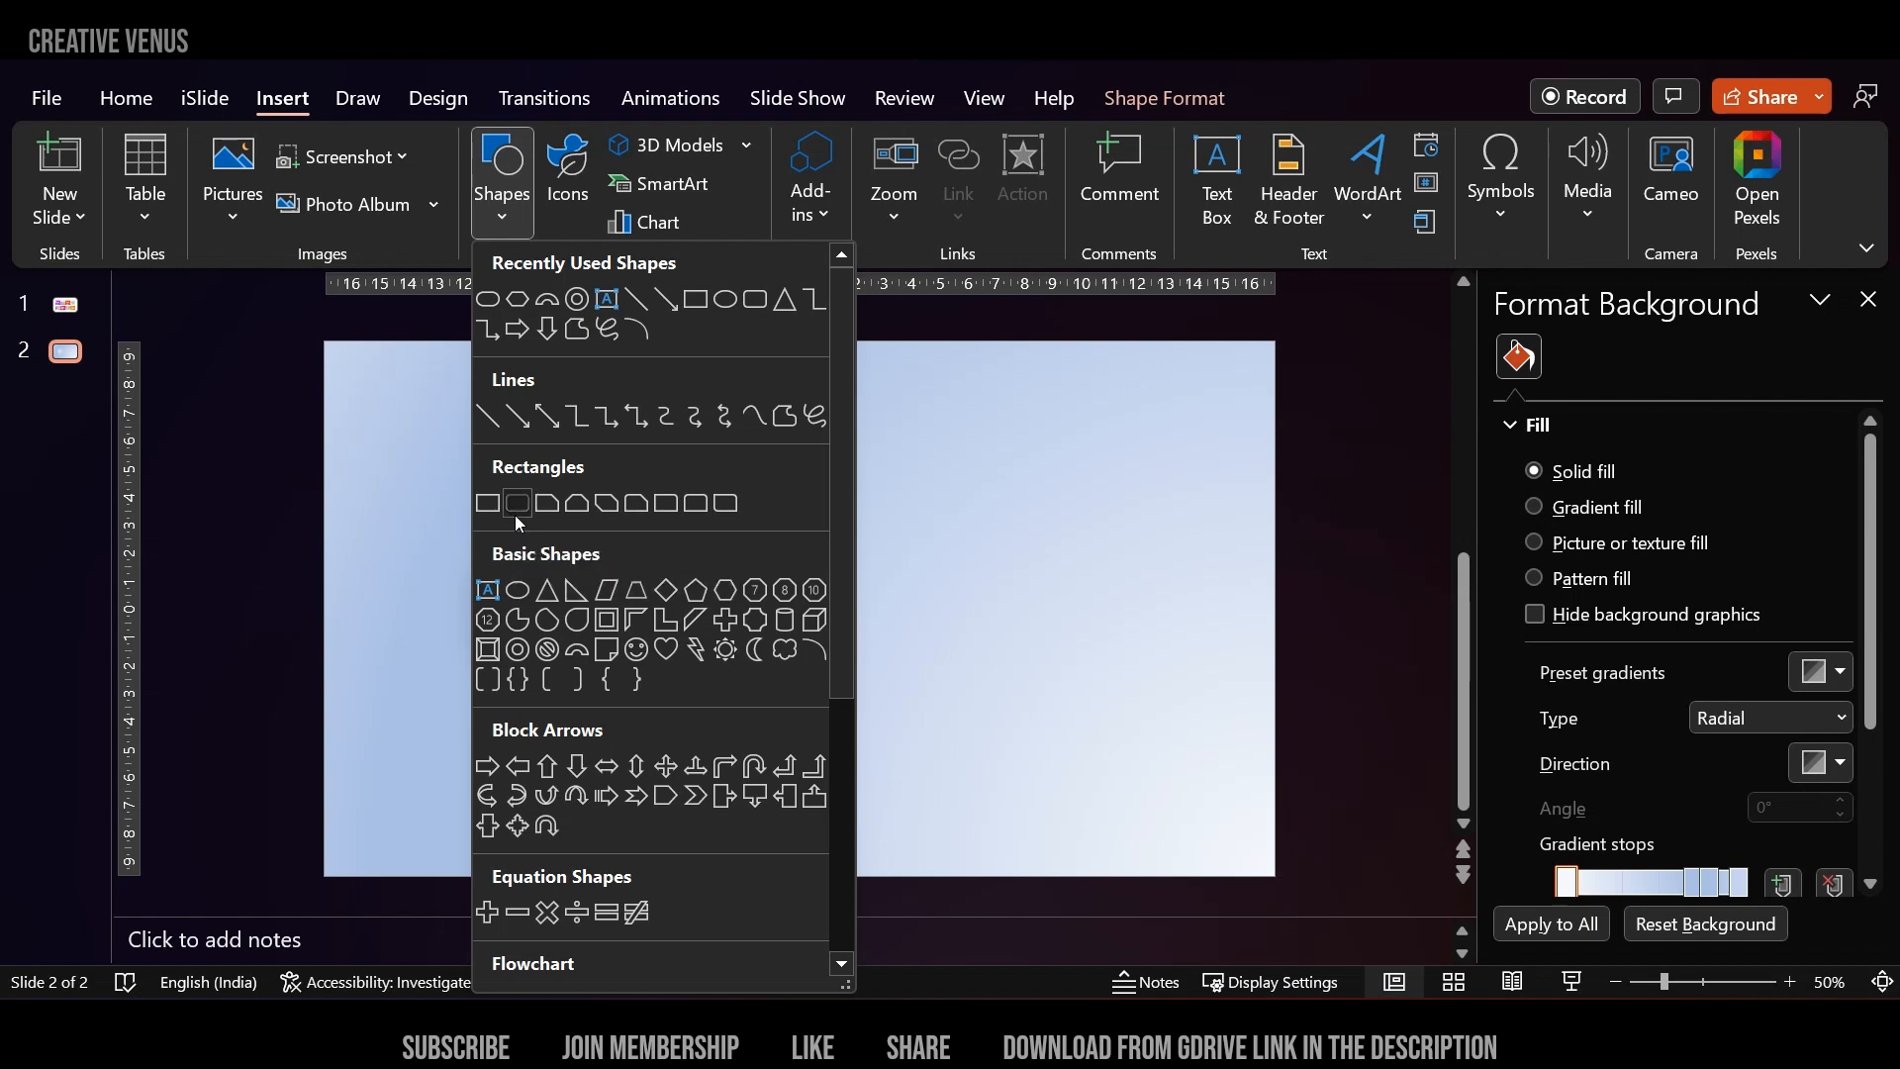
left_click(518, 503)
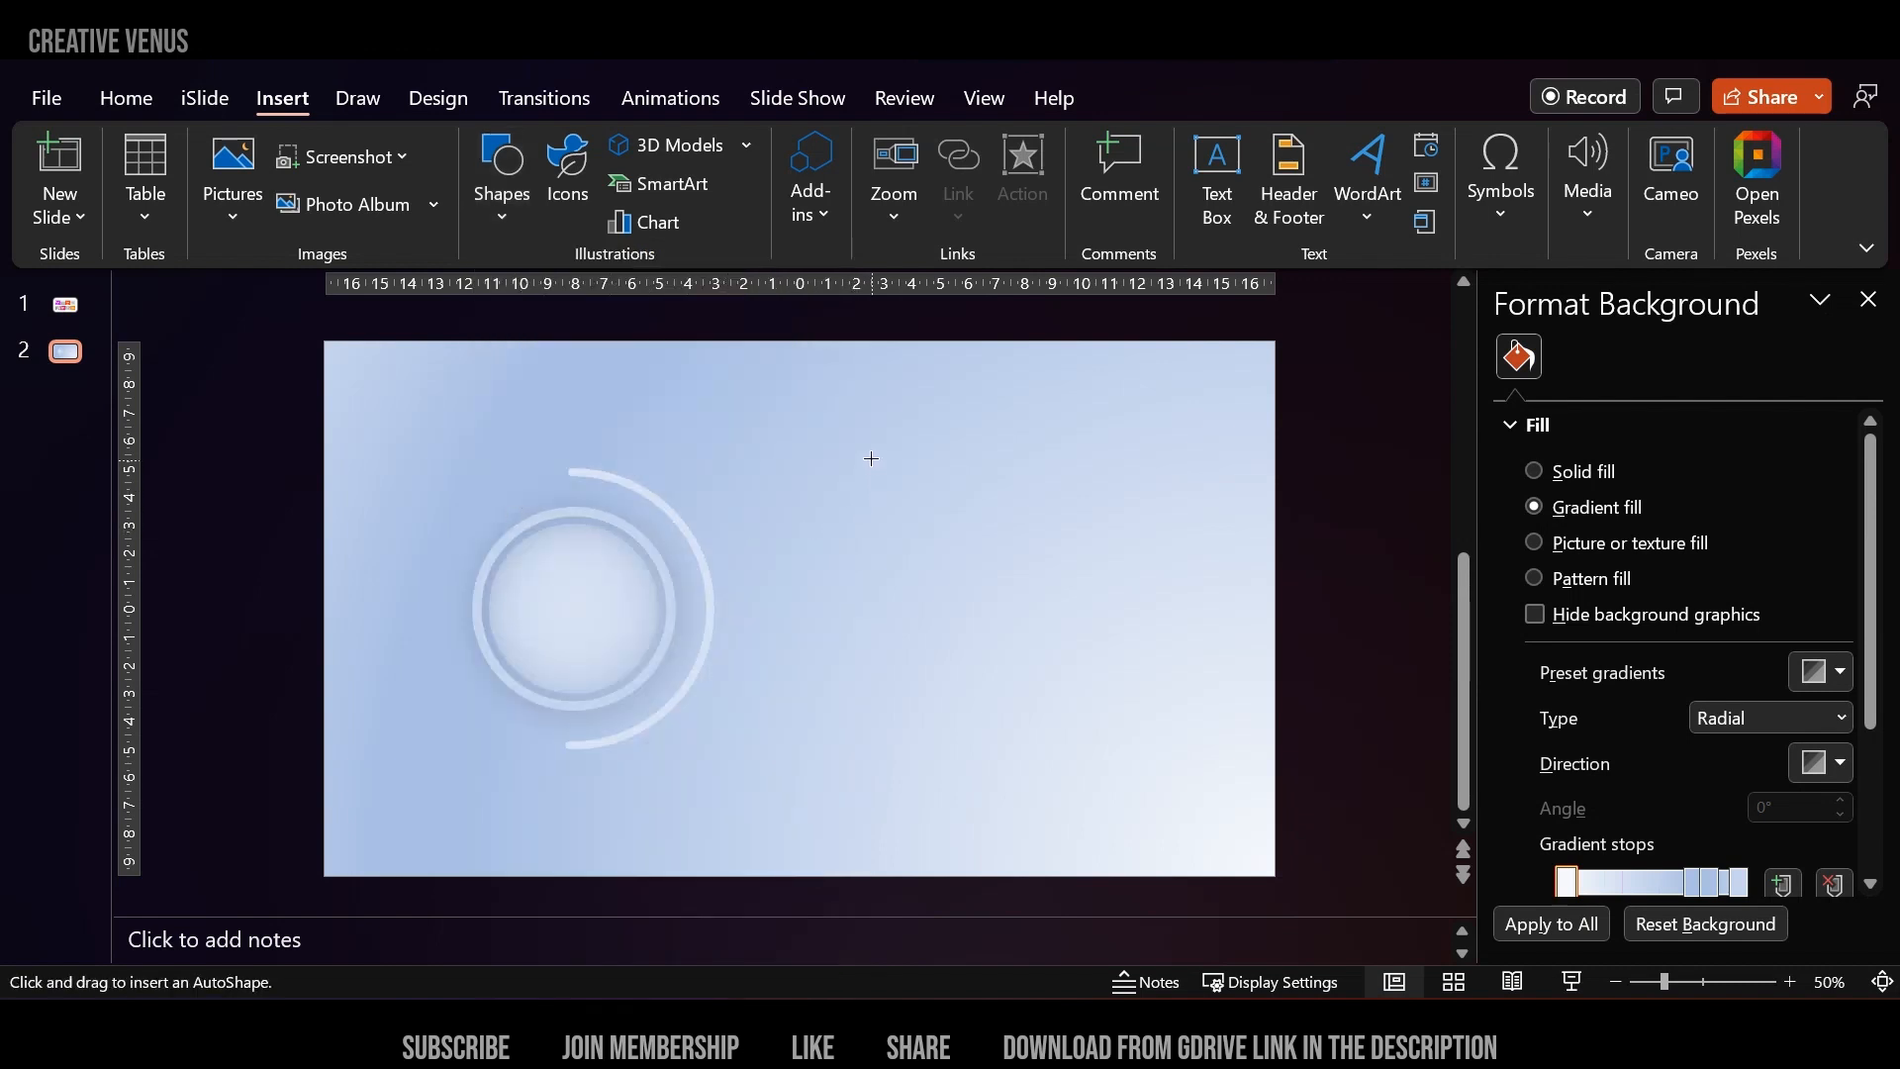
left_click_drag(830, 461, 1099, 511)
left_click_drag(1100, 512, 1100, 513)
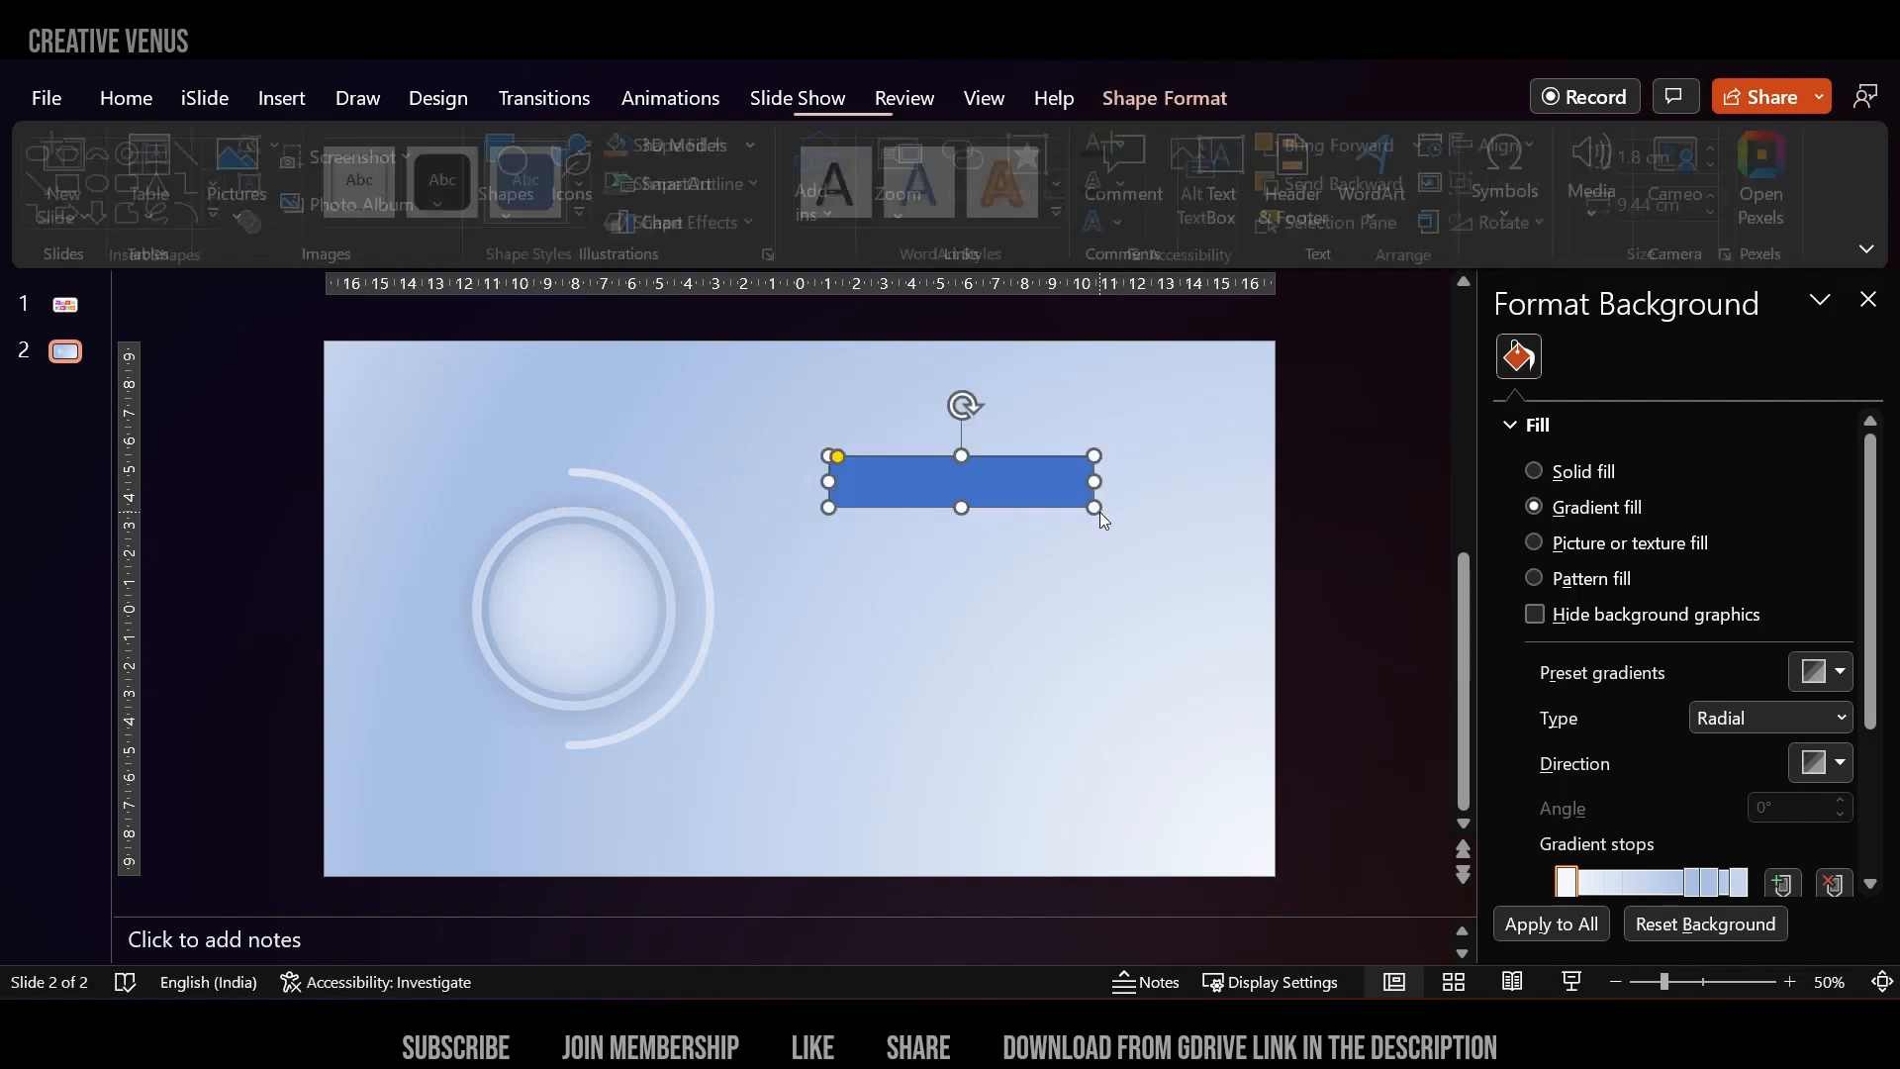
Nudge the rounded rectangle slightly up and left and give it a gradient fill with no outline.
left_click_drag(964, 482, 946, 478)
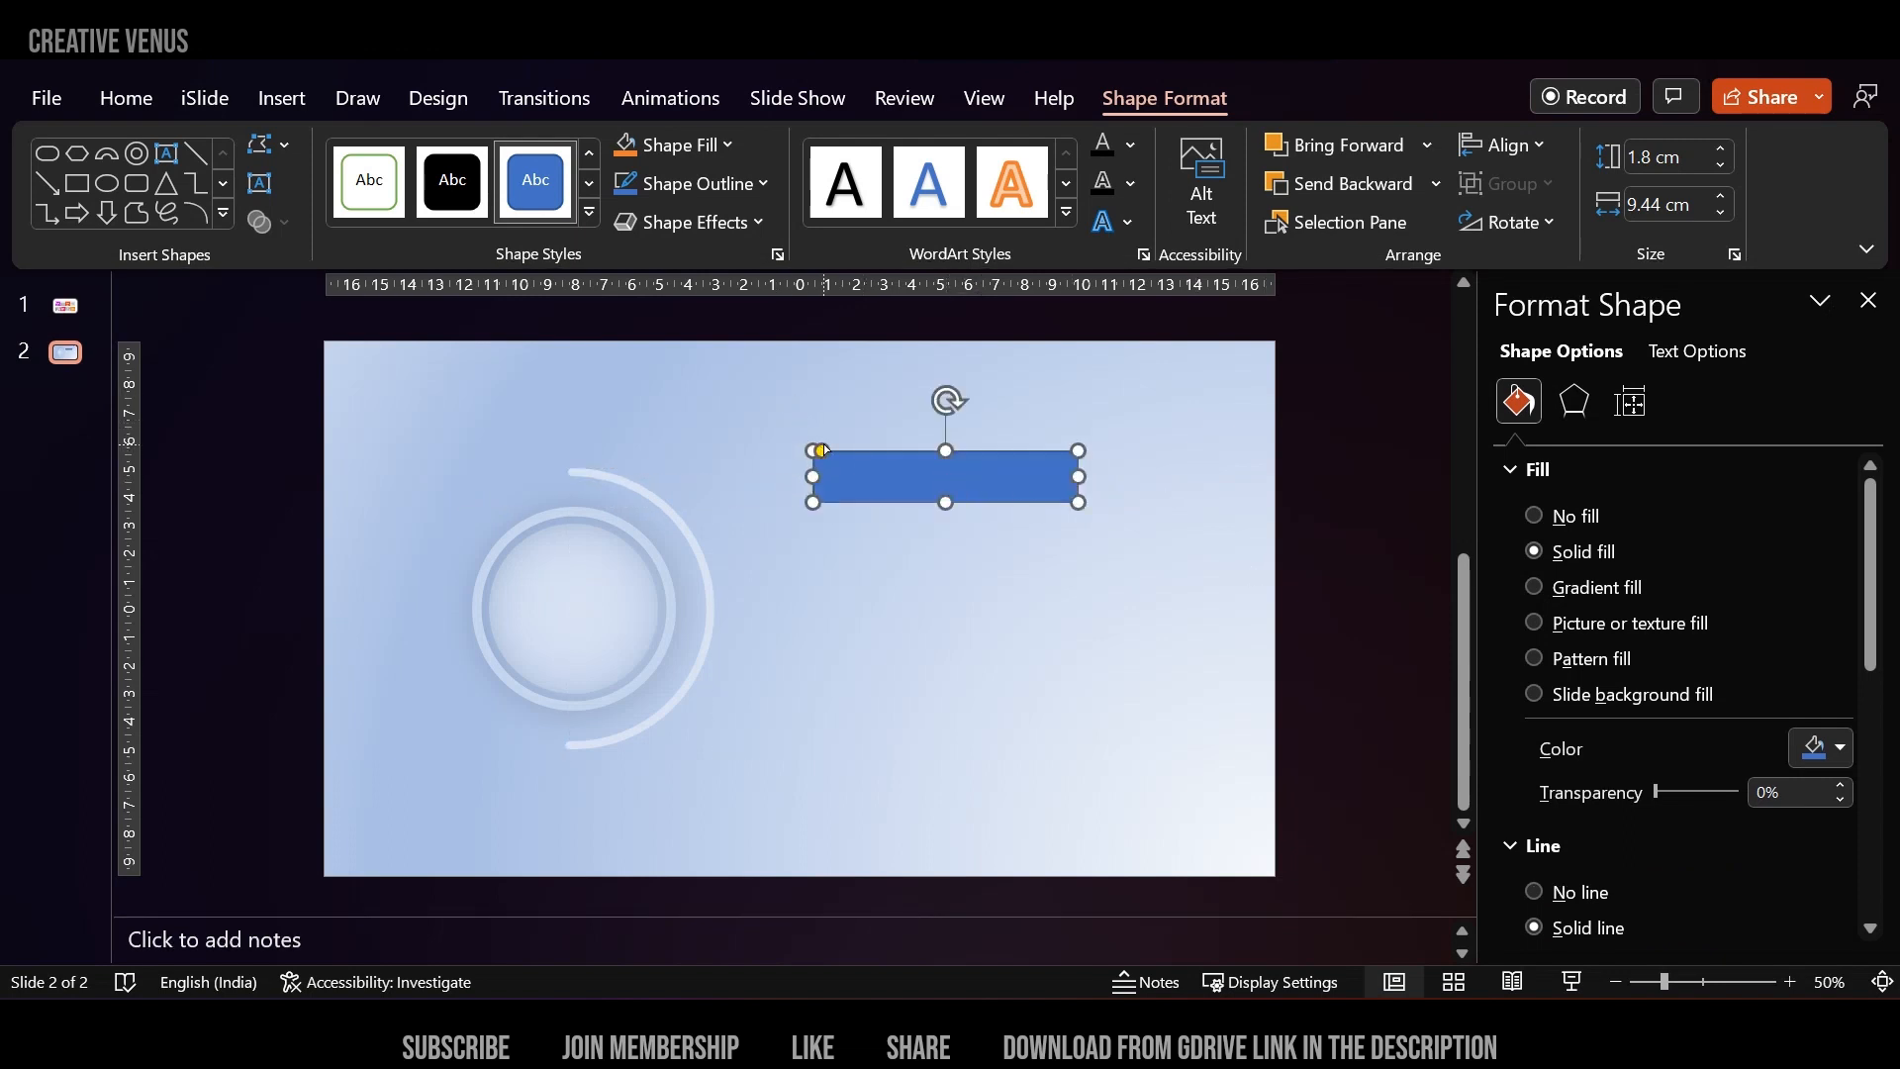
mouse_move(822, 452)
left_mouse_down()
mouse_move(912, 456)
mouse_move(776, 437)
mouse_move(822, 451)
left_mouse_up()
left_click(1572, 893)
left_click(1583, 590)
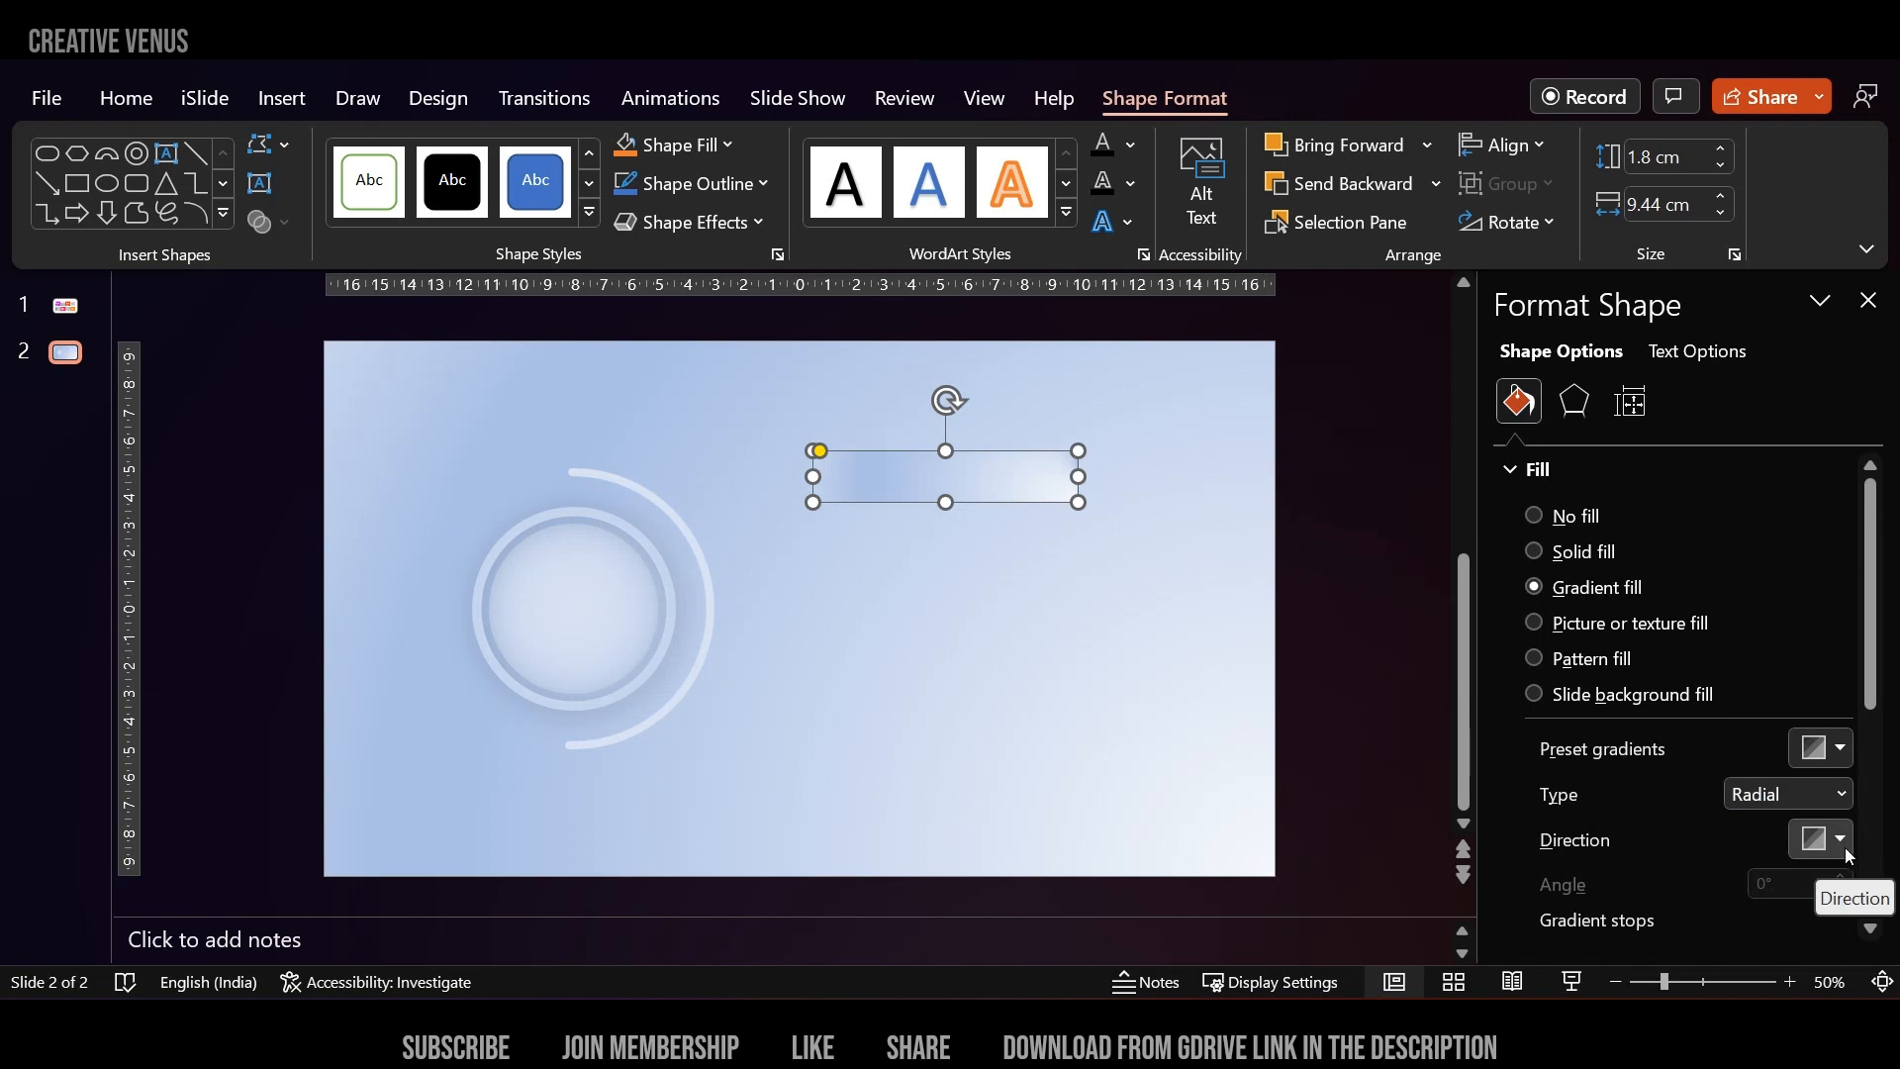
Set the first gradient stop of the rounded rectangle to orange from the standard colours.
scroll(1843, 848, "down", 2)
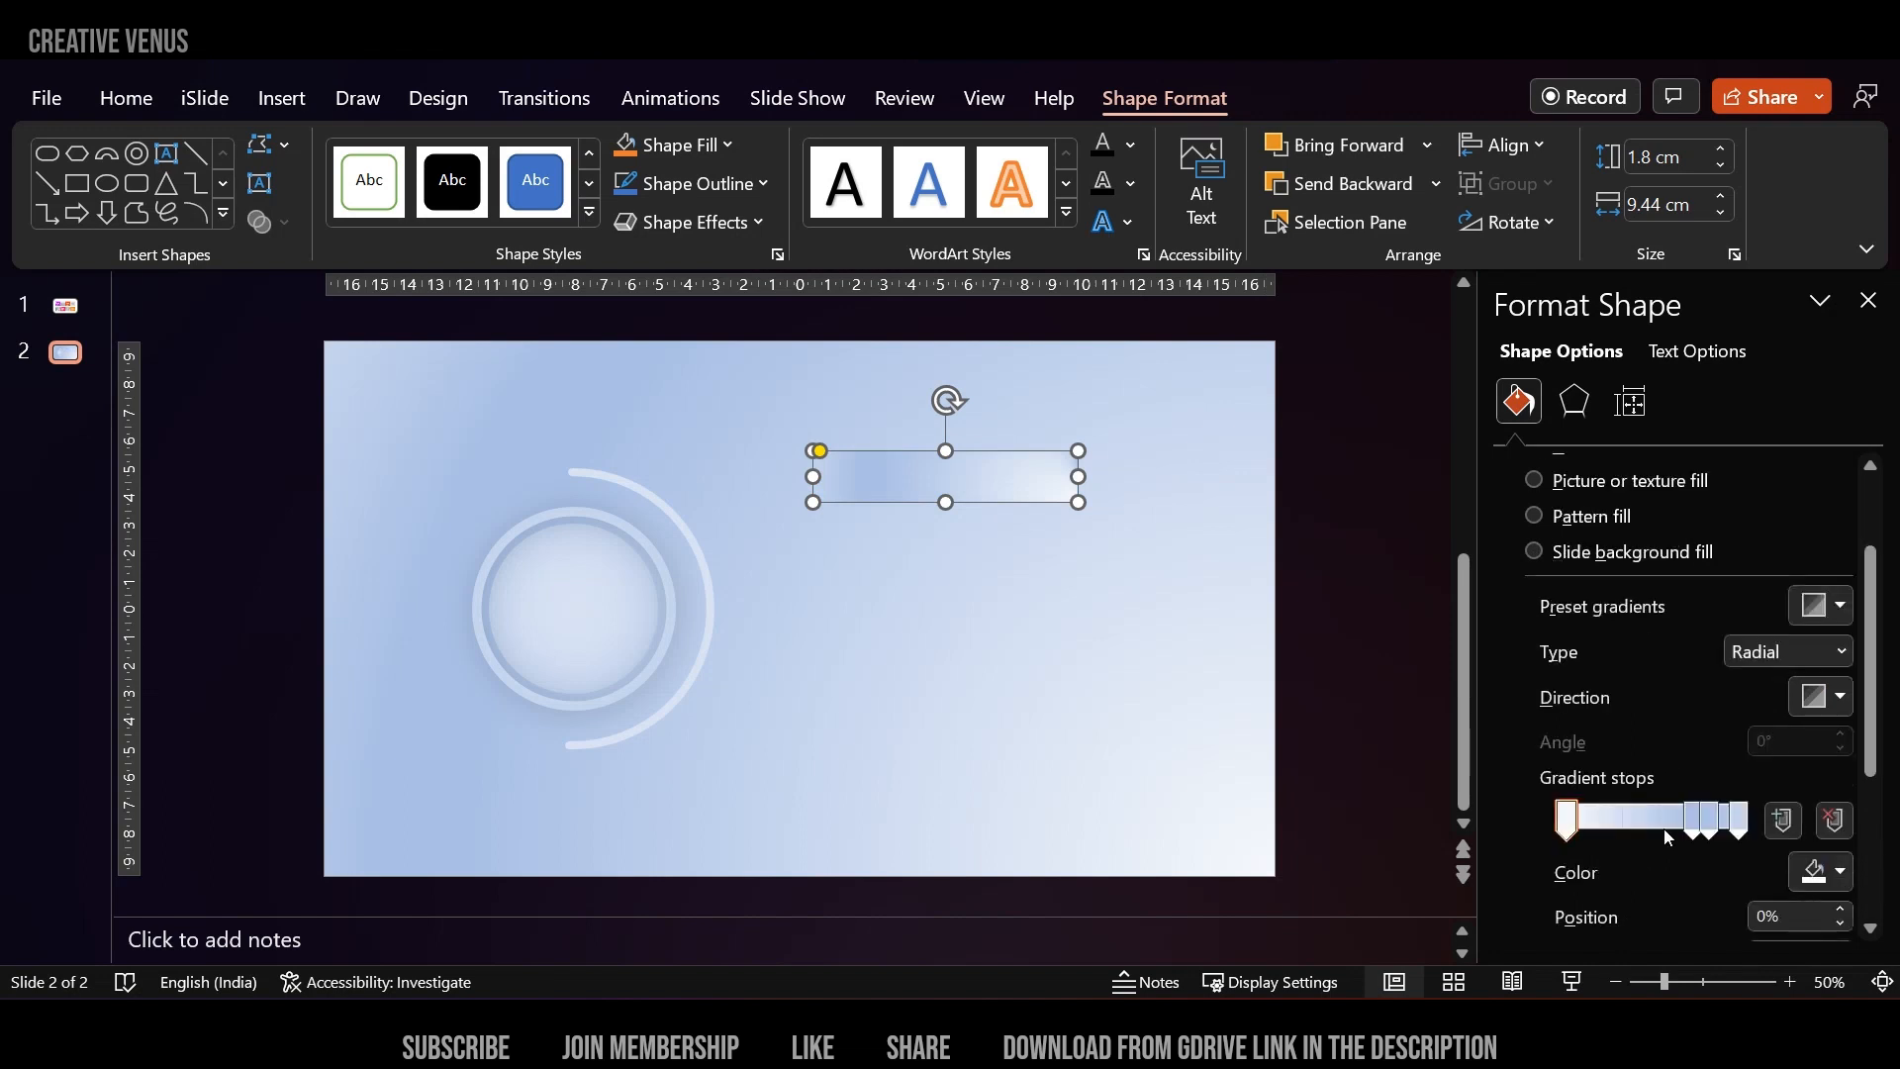
left_click(1840, 868)
left_click(1787, 809)
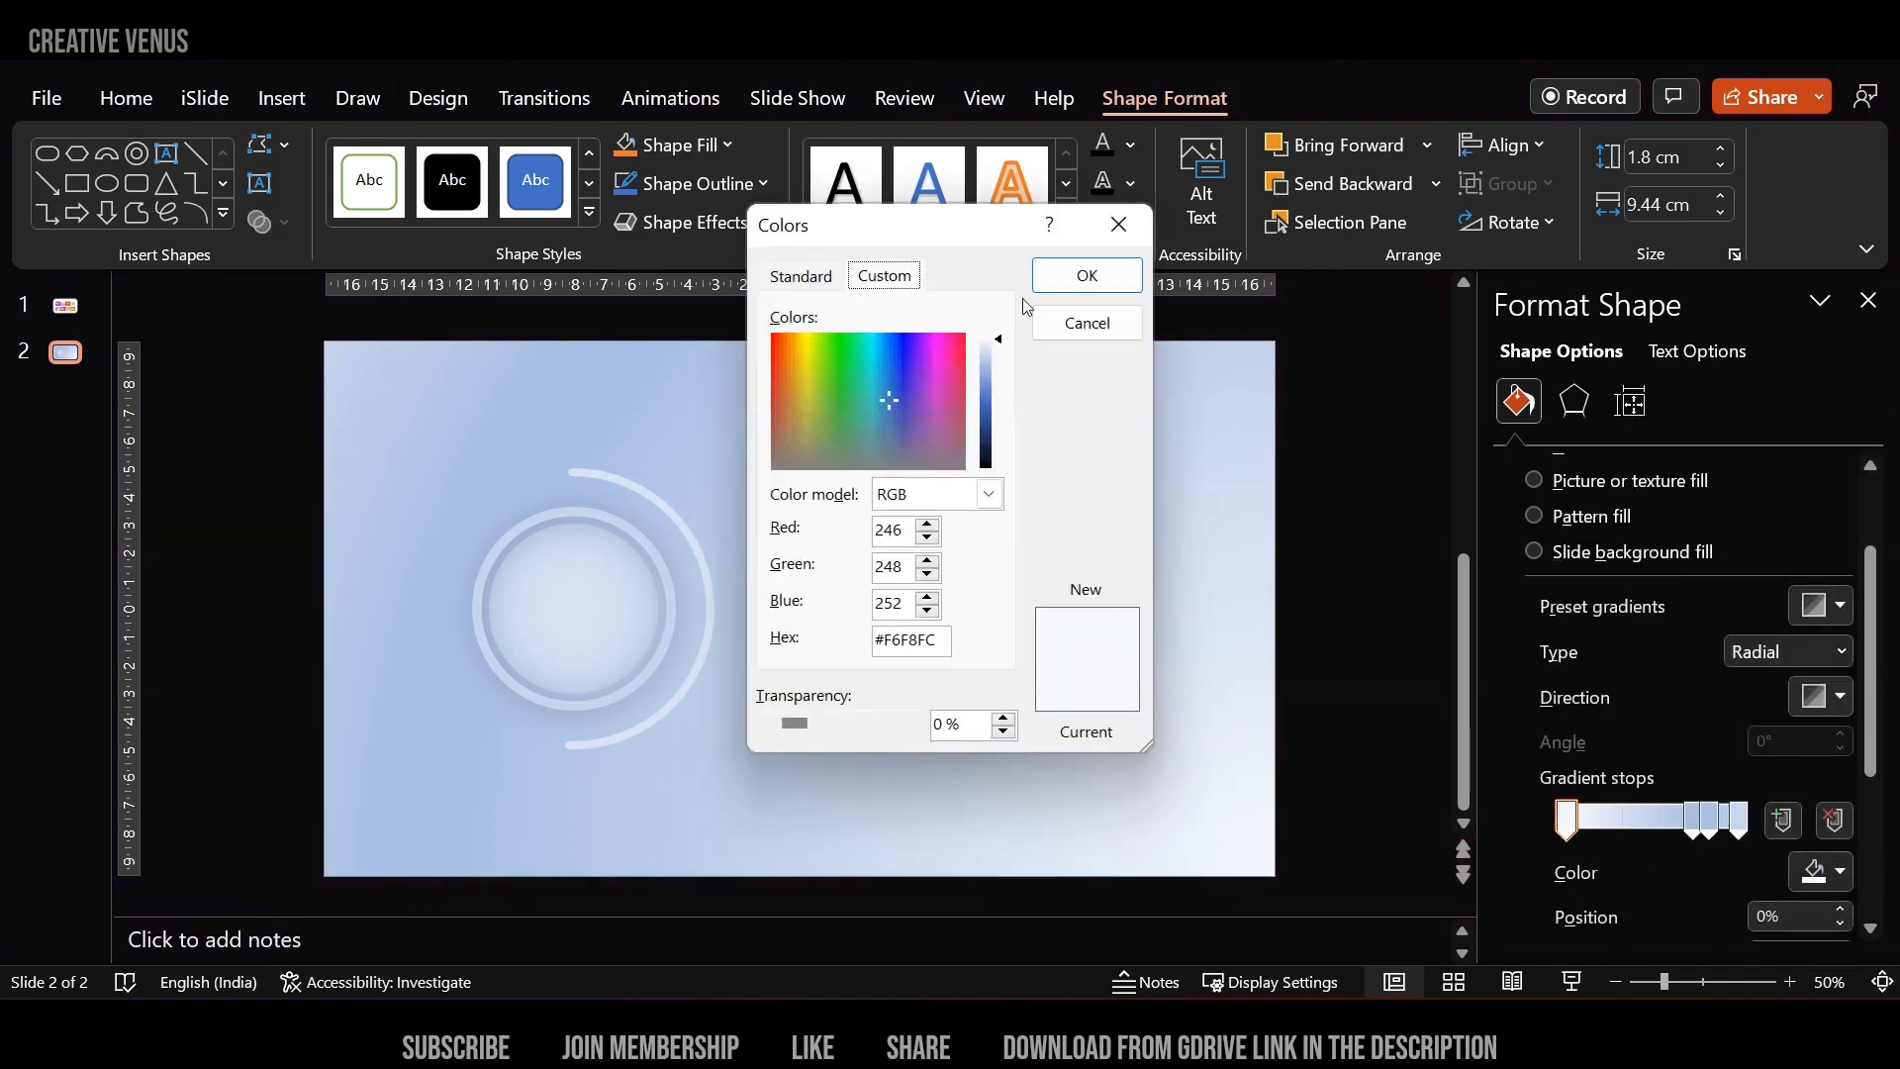
left_click(803, 277)
left_click(908, 480)
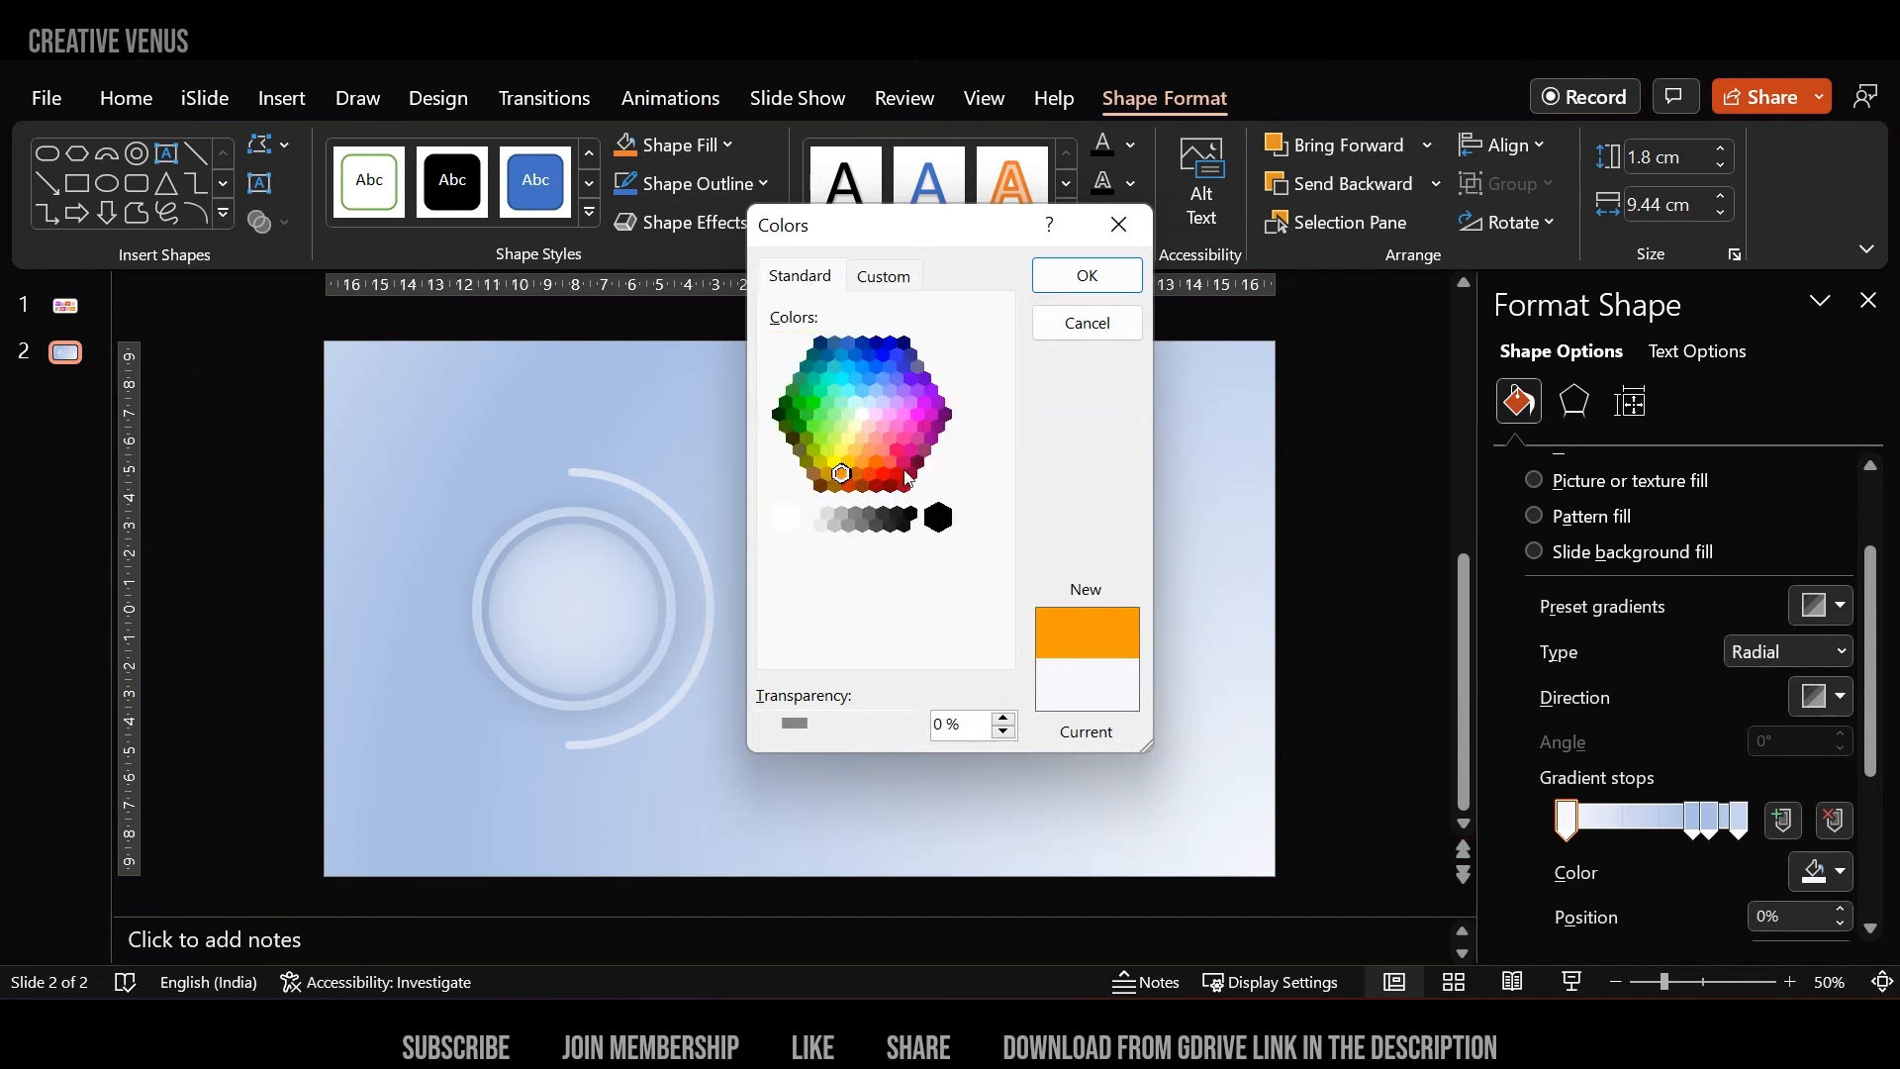
left_click(1088, 276)
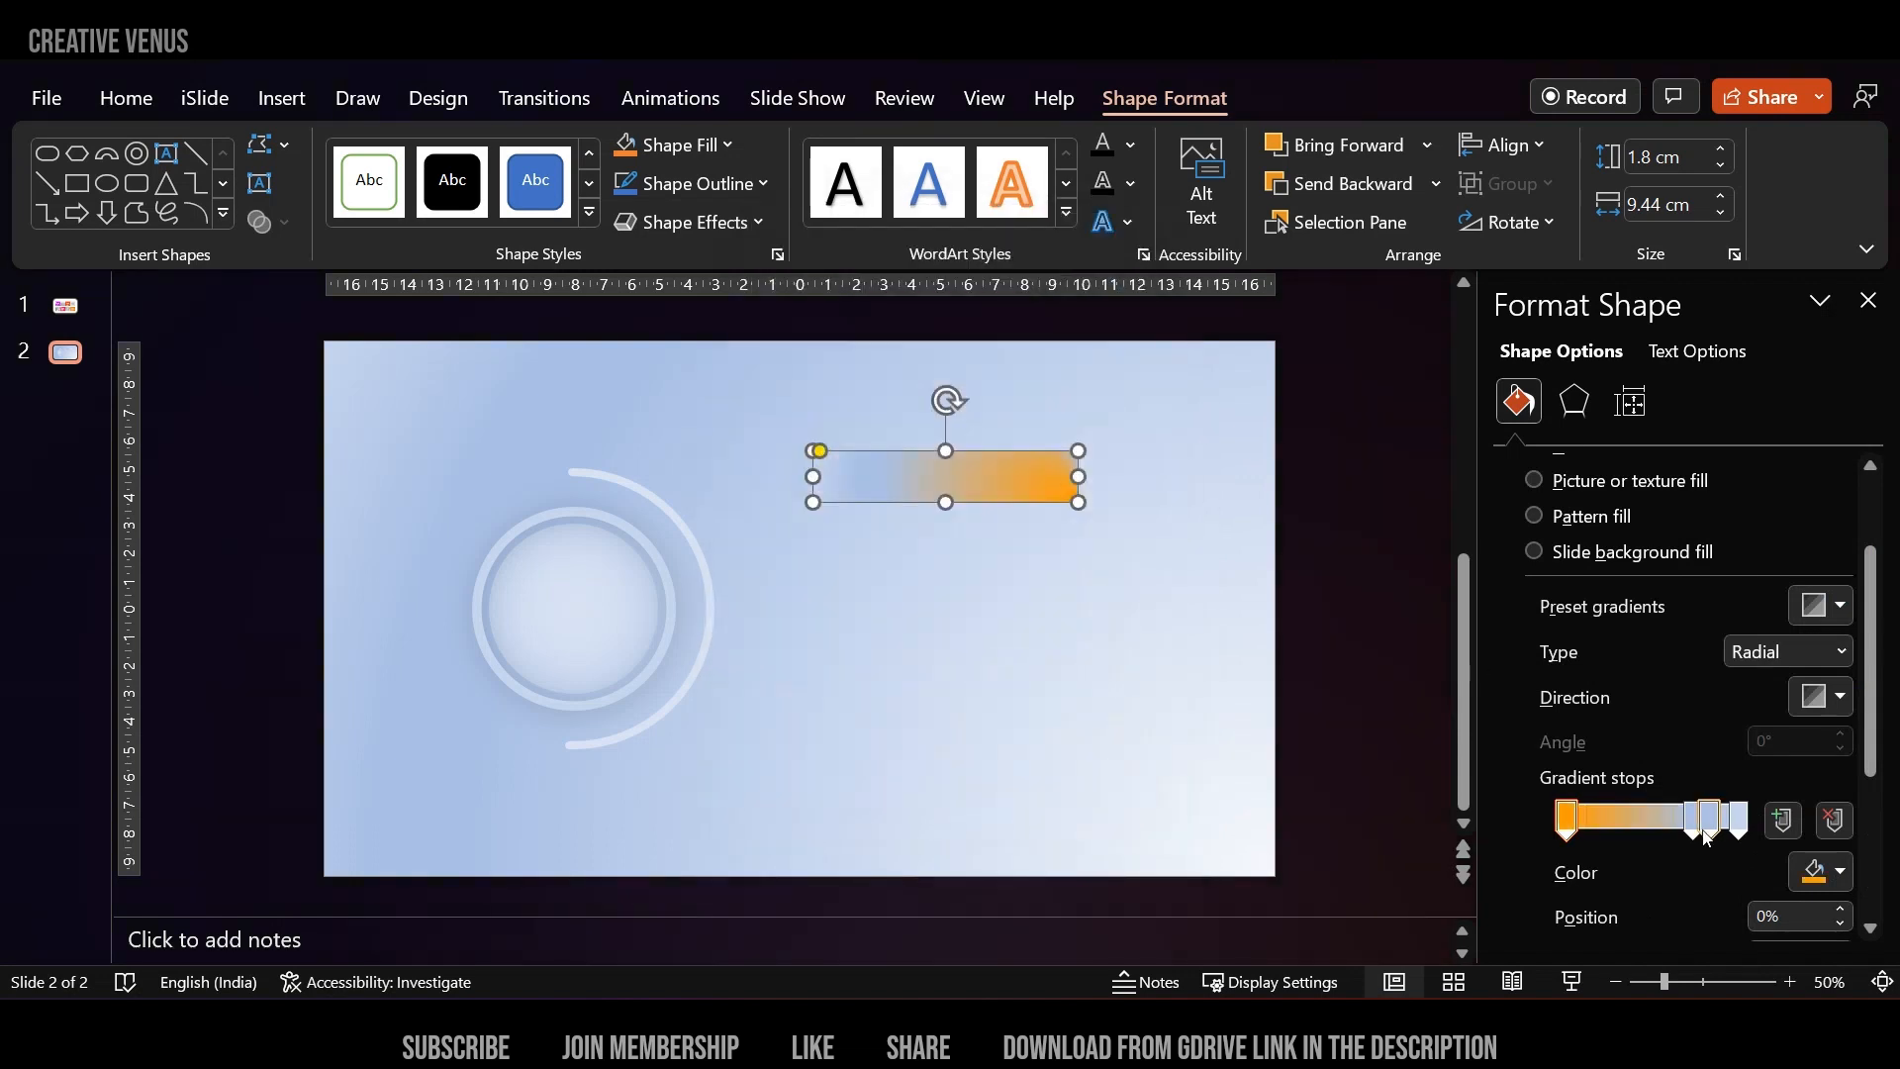
Change the rectangle's last gradient stop, at 100%, to standard yellow.
left_click(1740, 831)
left_click(1821, 871)
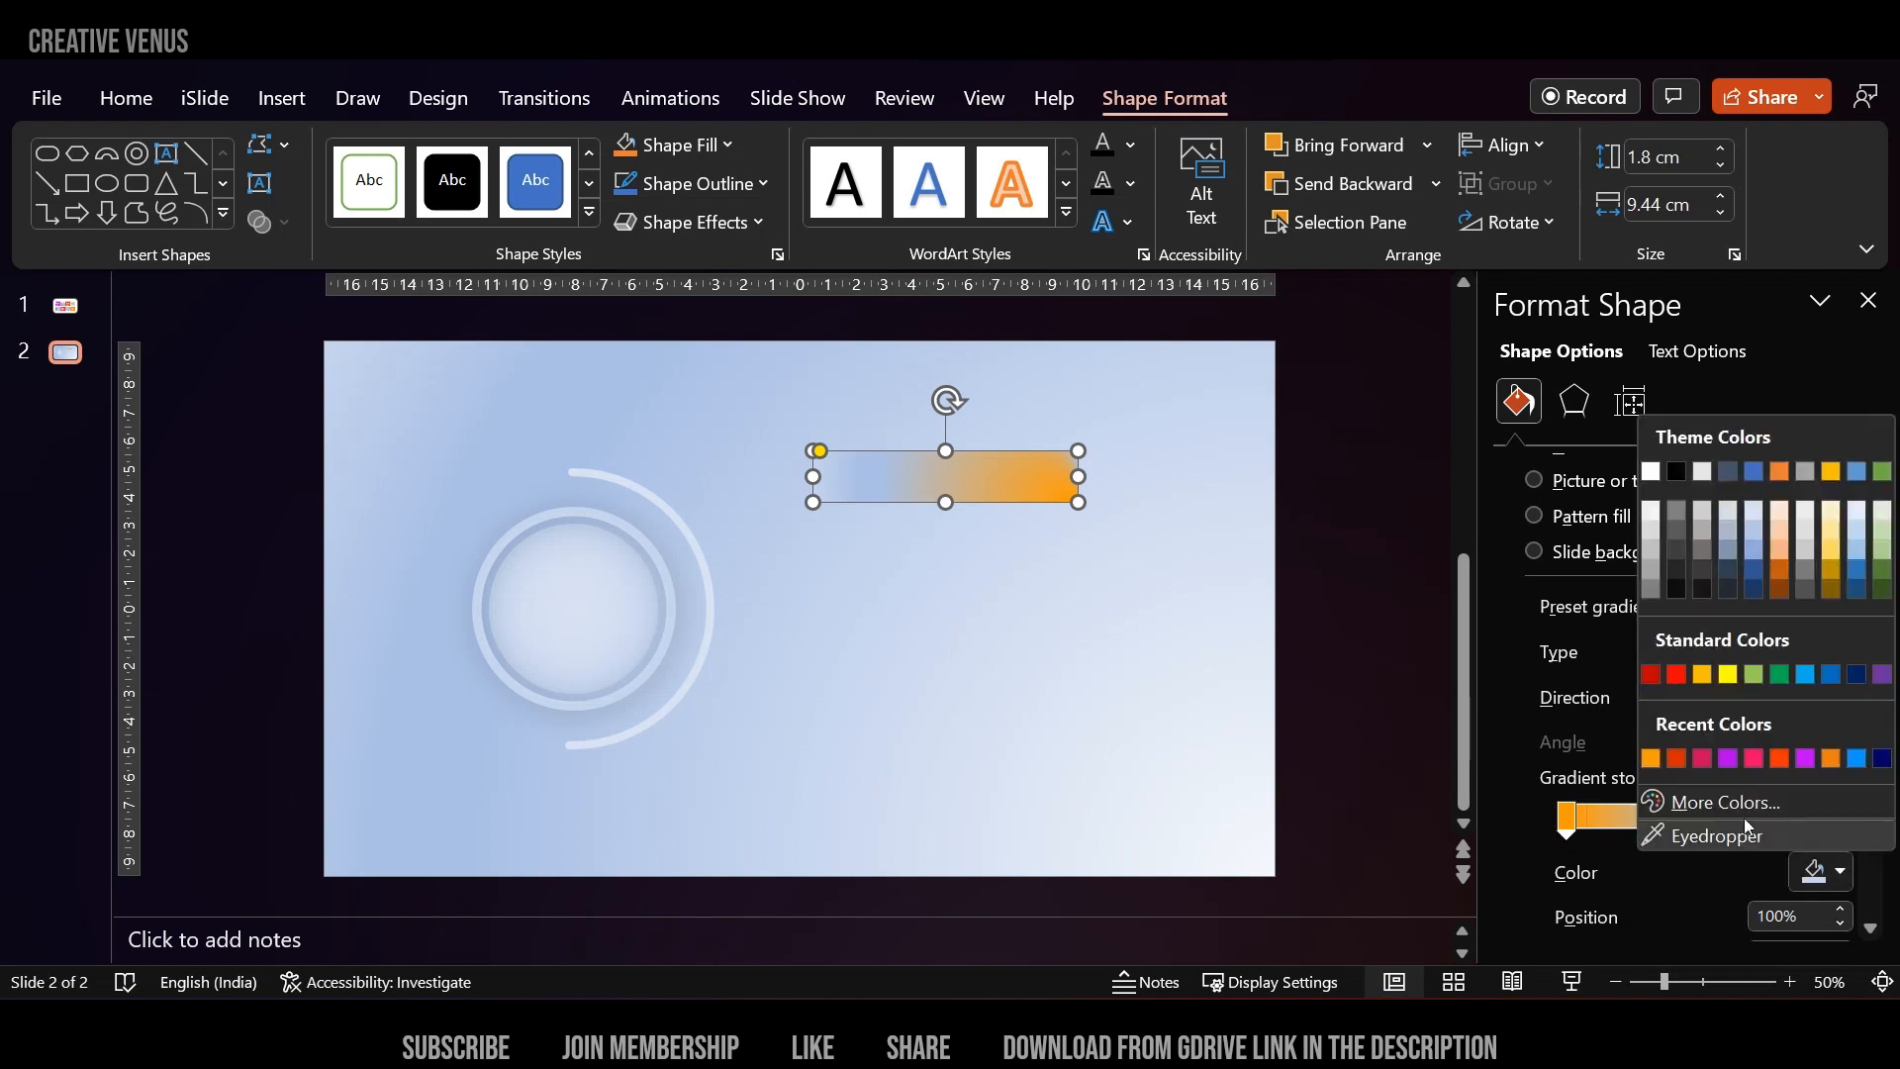
left_click(1732, 800)
left_click(803, 277)
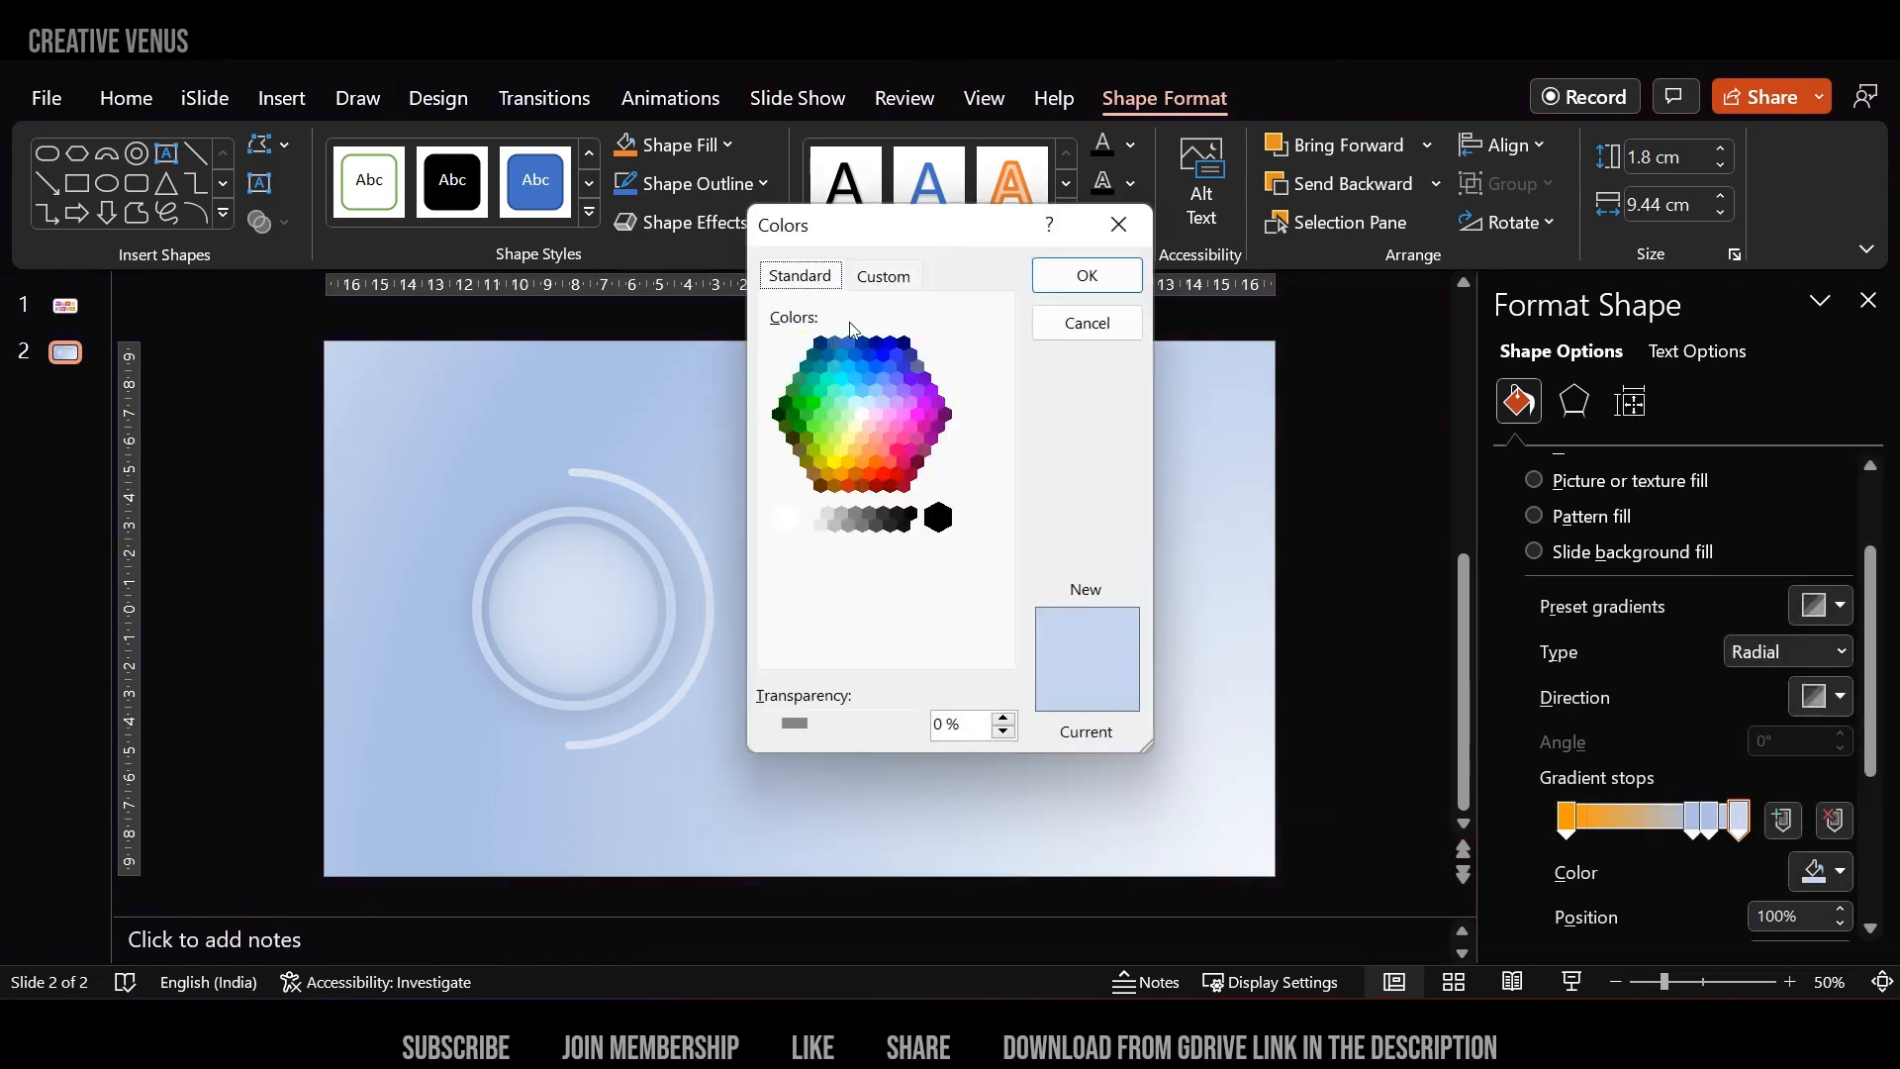
left_click(837, 463)
left_click(1088, 276)
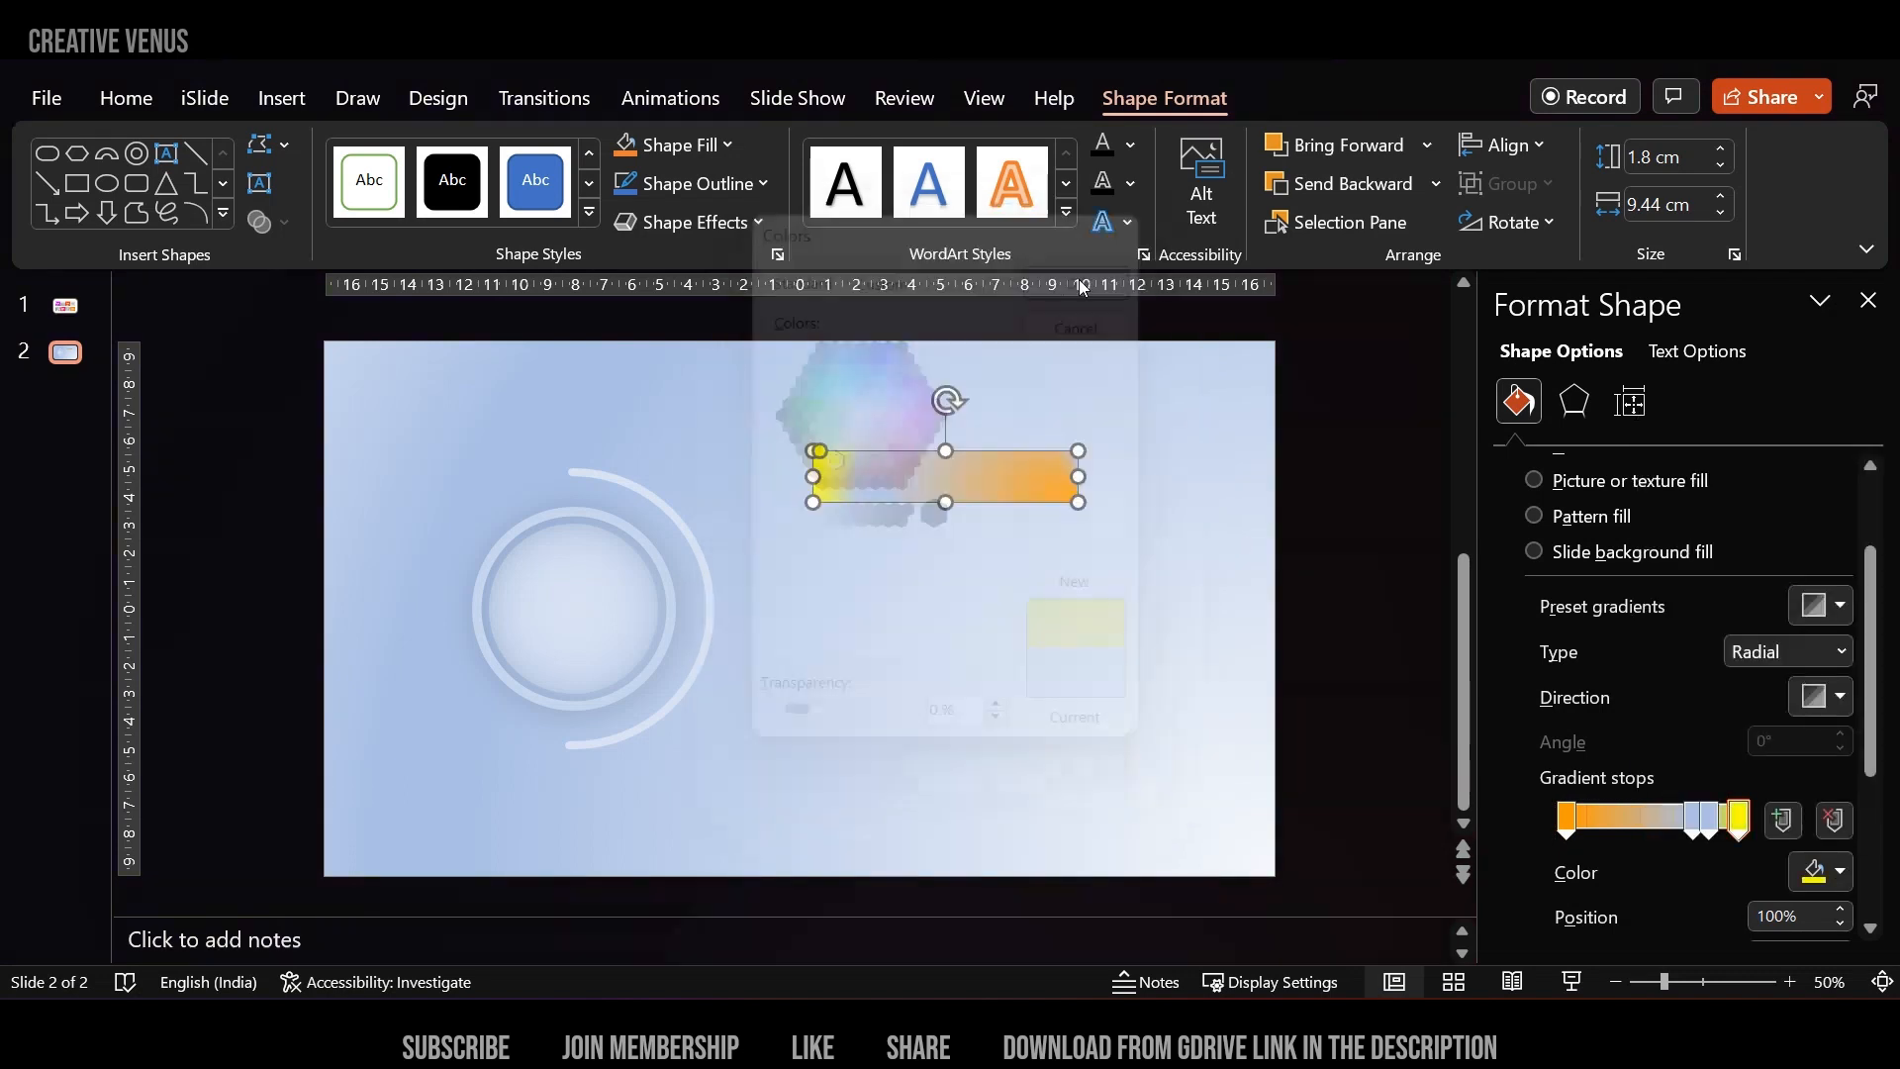
Remove the two blue middle stops from the rectangle's gradient, leaving only orange and yellow.
left_click(1688, 833)
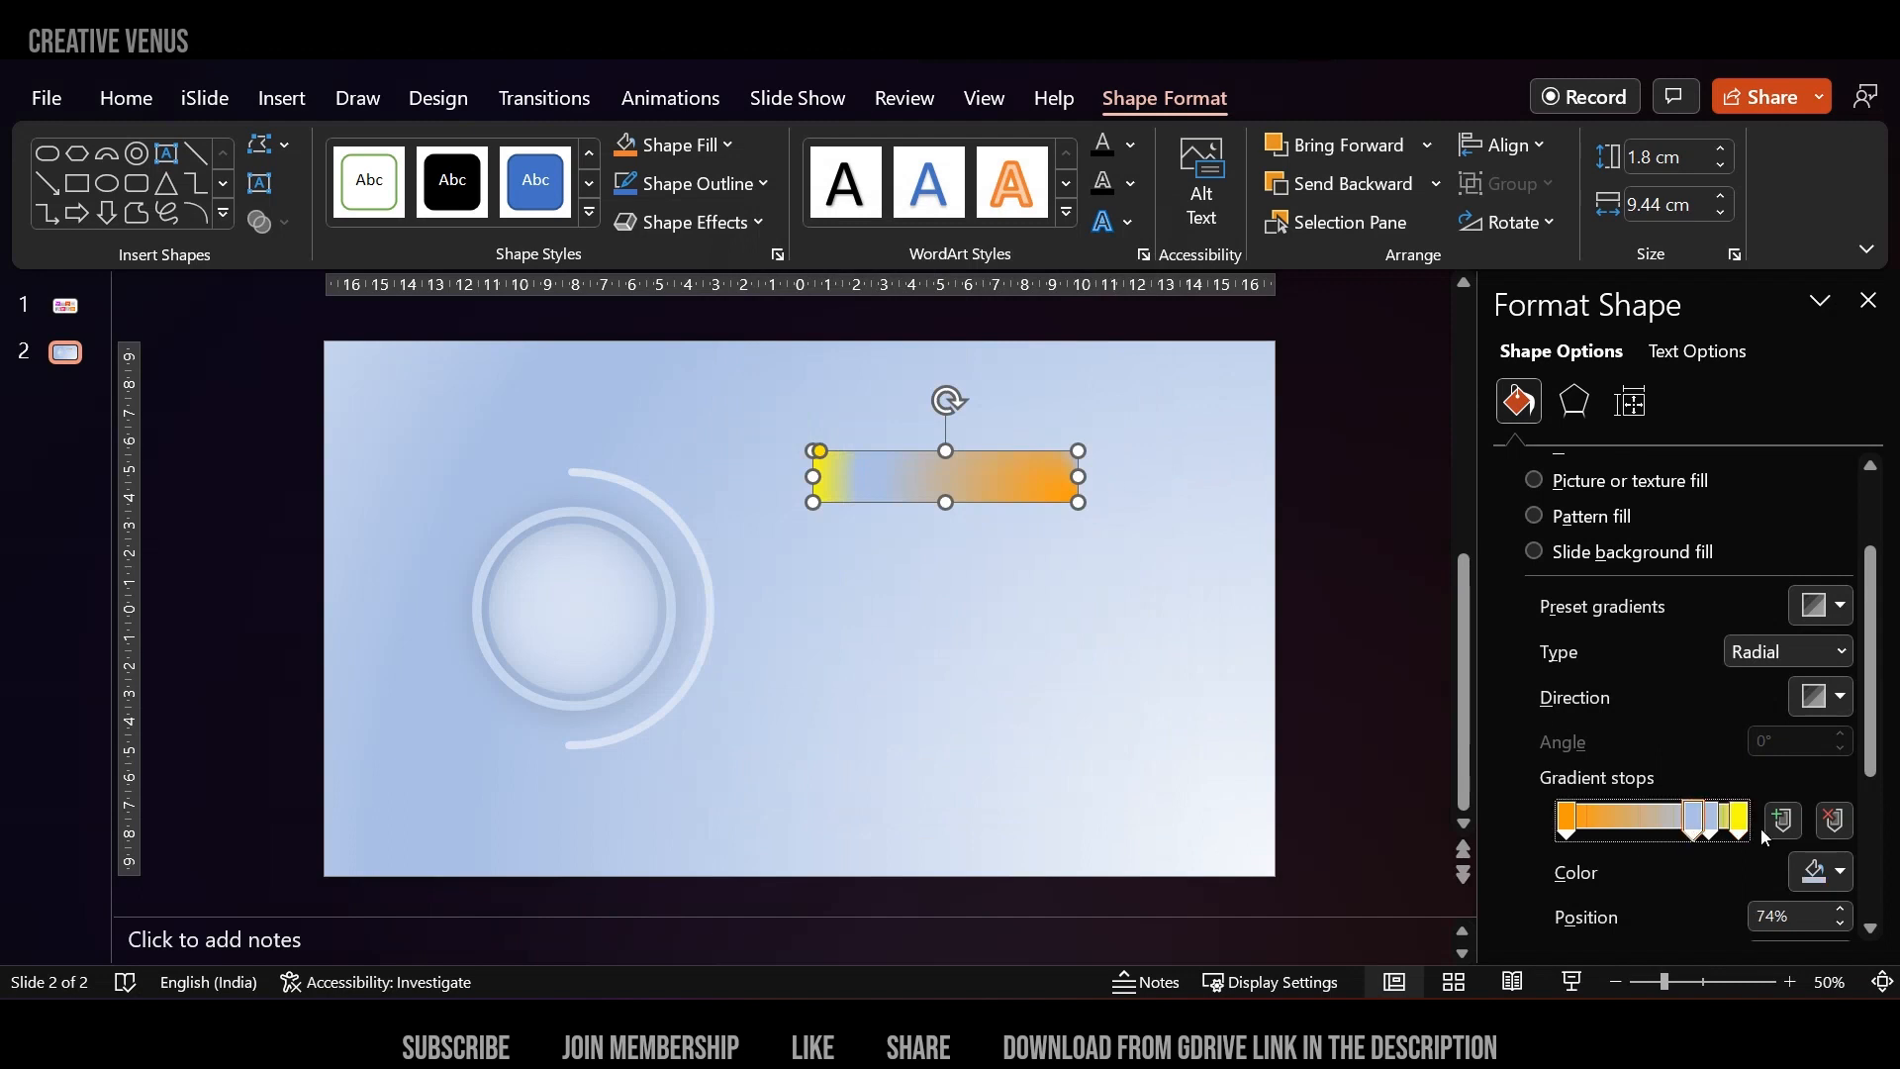
left_click(1833, 820)
left_click_drag(1712, 823, 1698, 823)
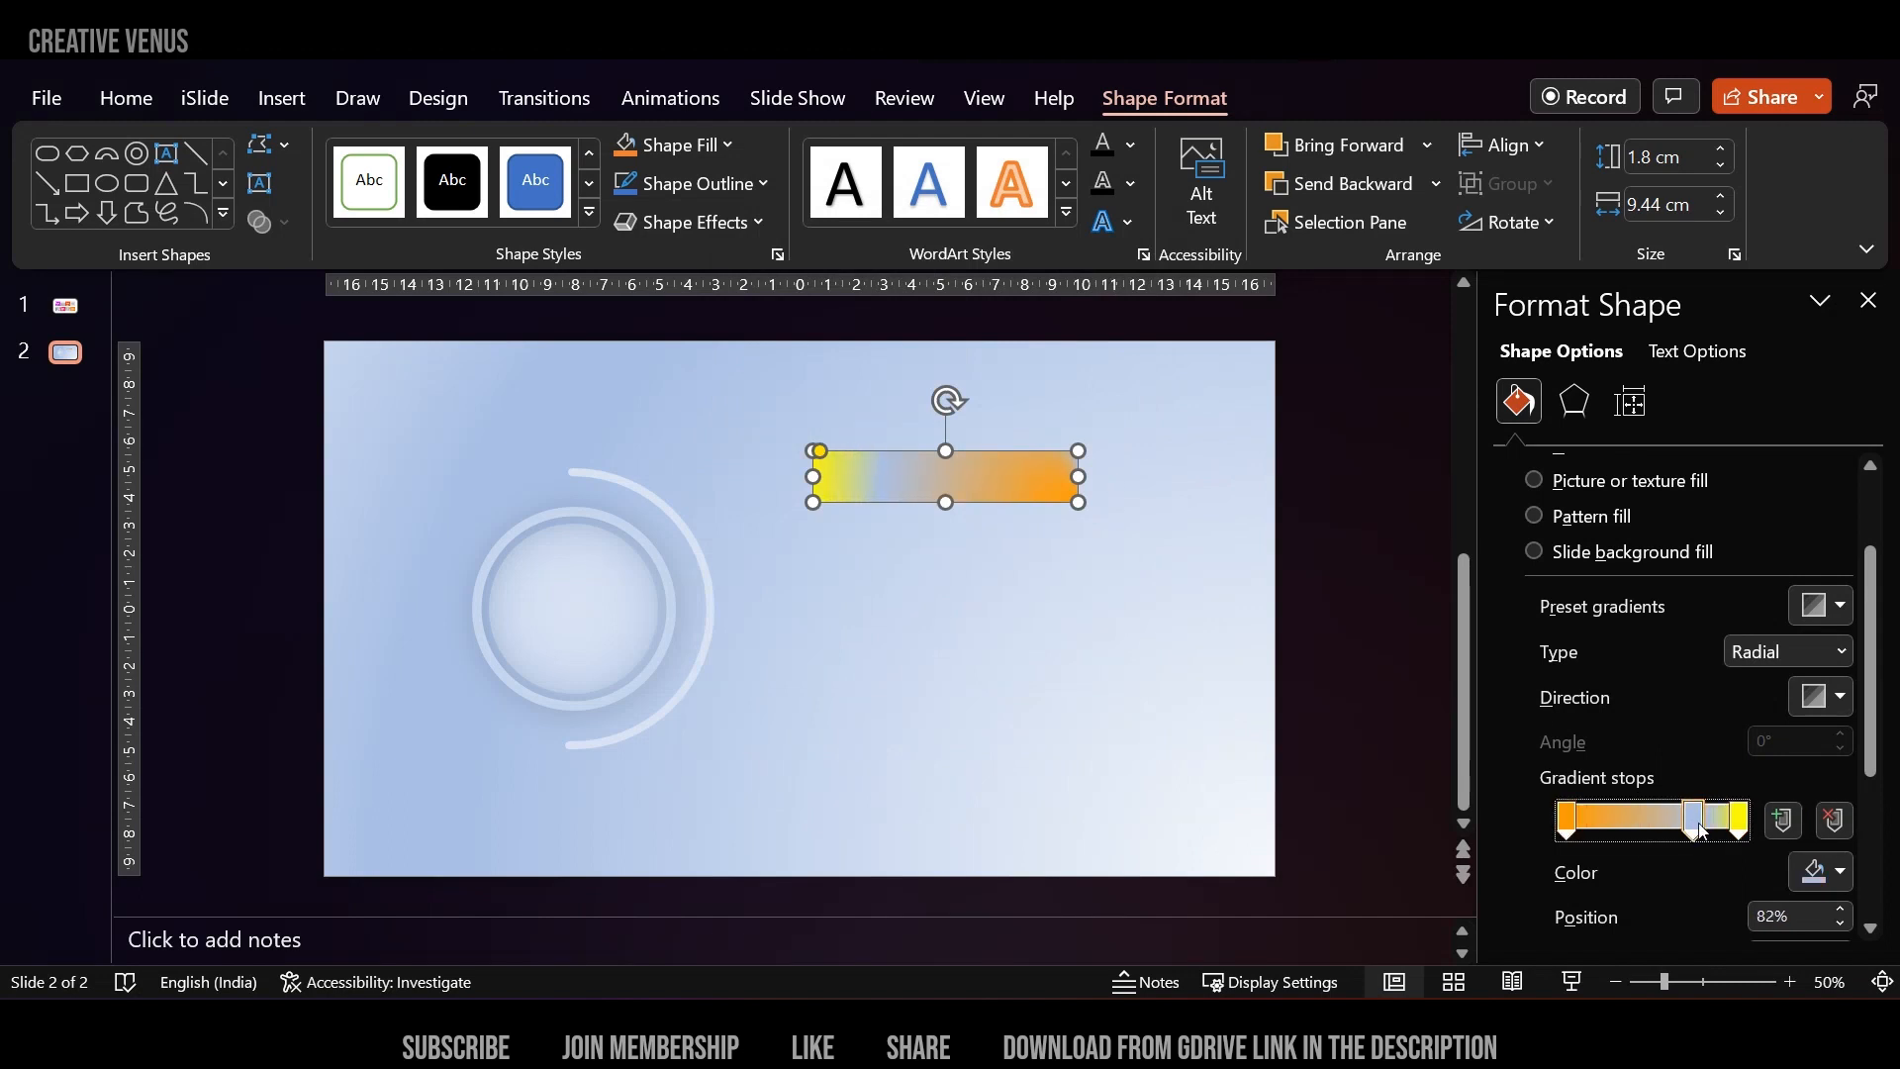
left_click(1831, 823)
left_click(1086, 540)
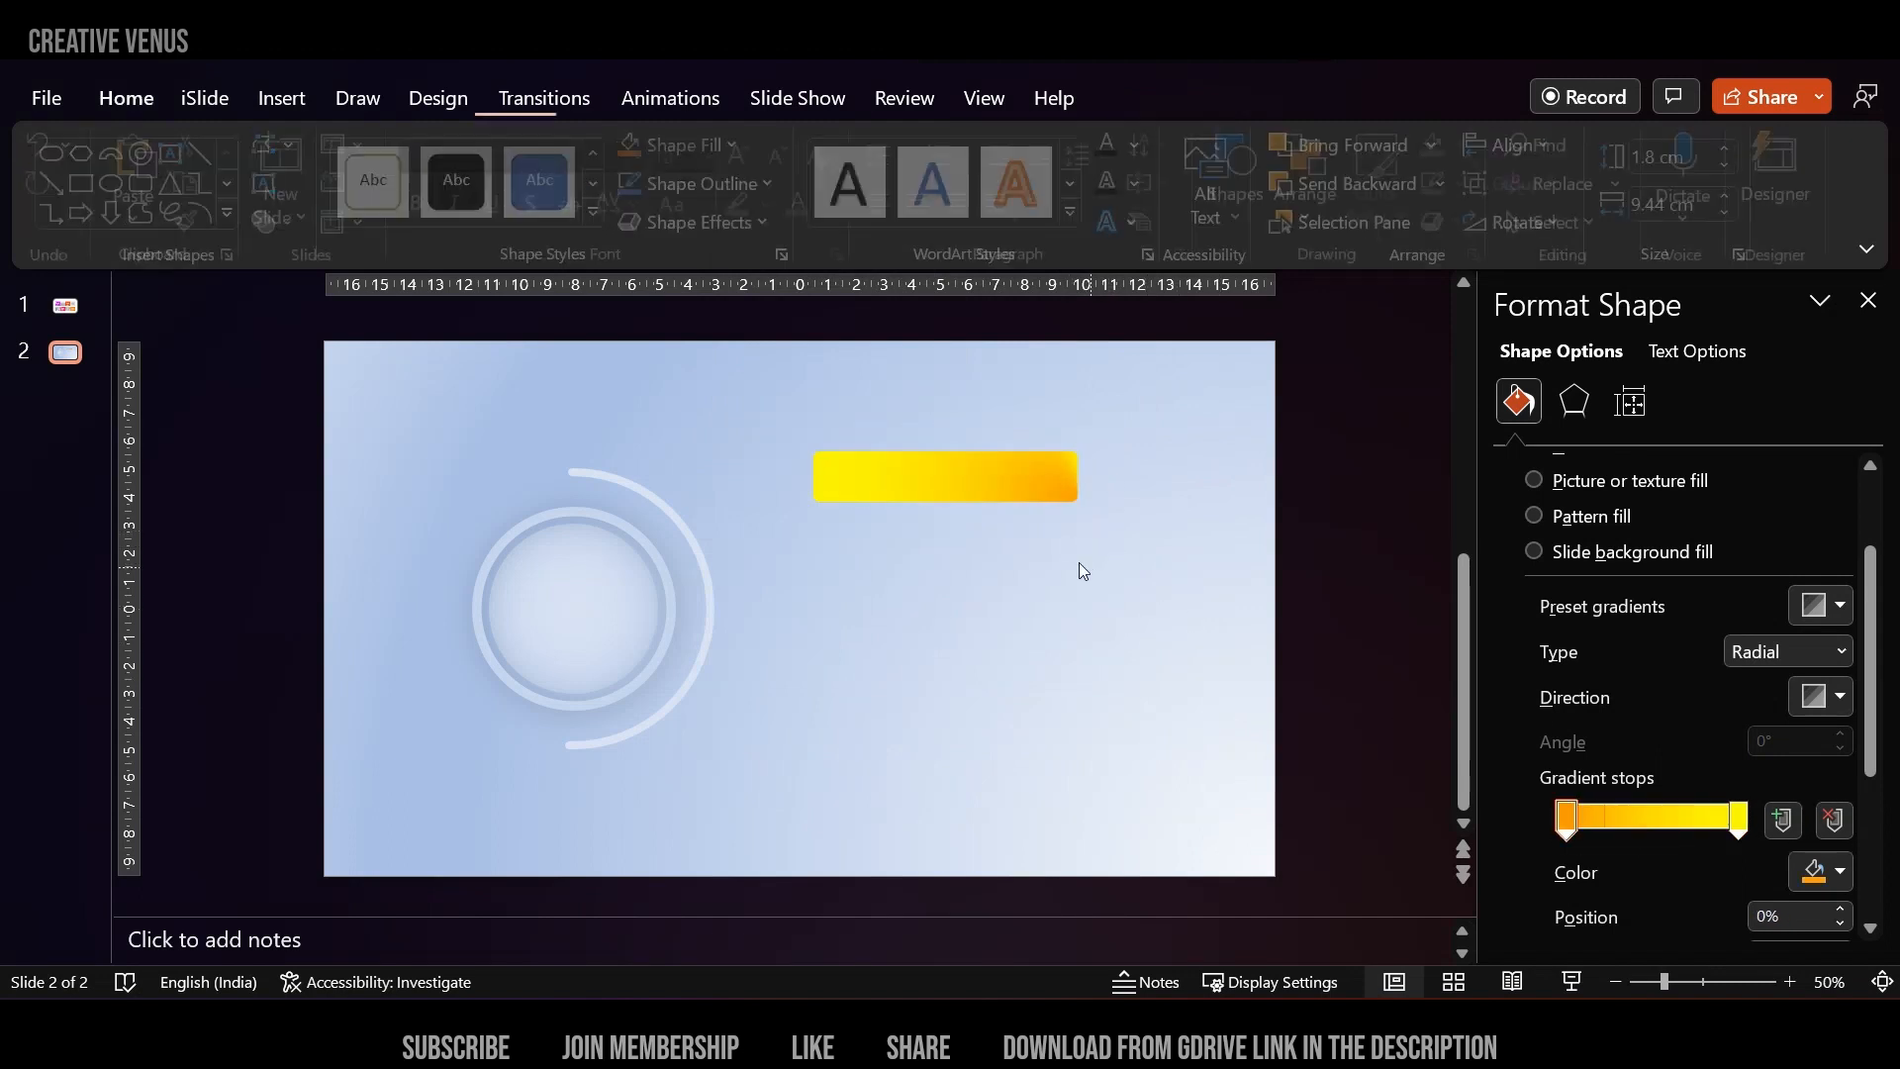
Draw a diamond about 2.61 cm wide and high over the rectangle's left end and fill it with the yellow-orange gradient.
left_click(927, 483)
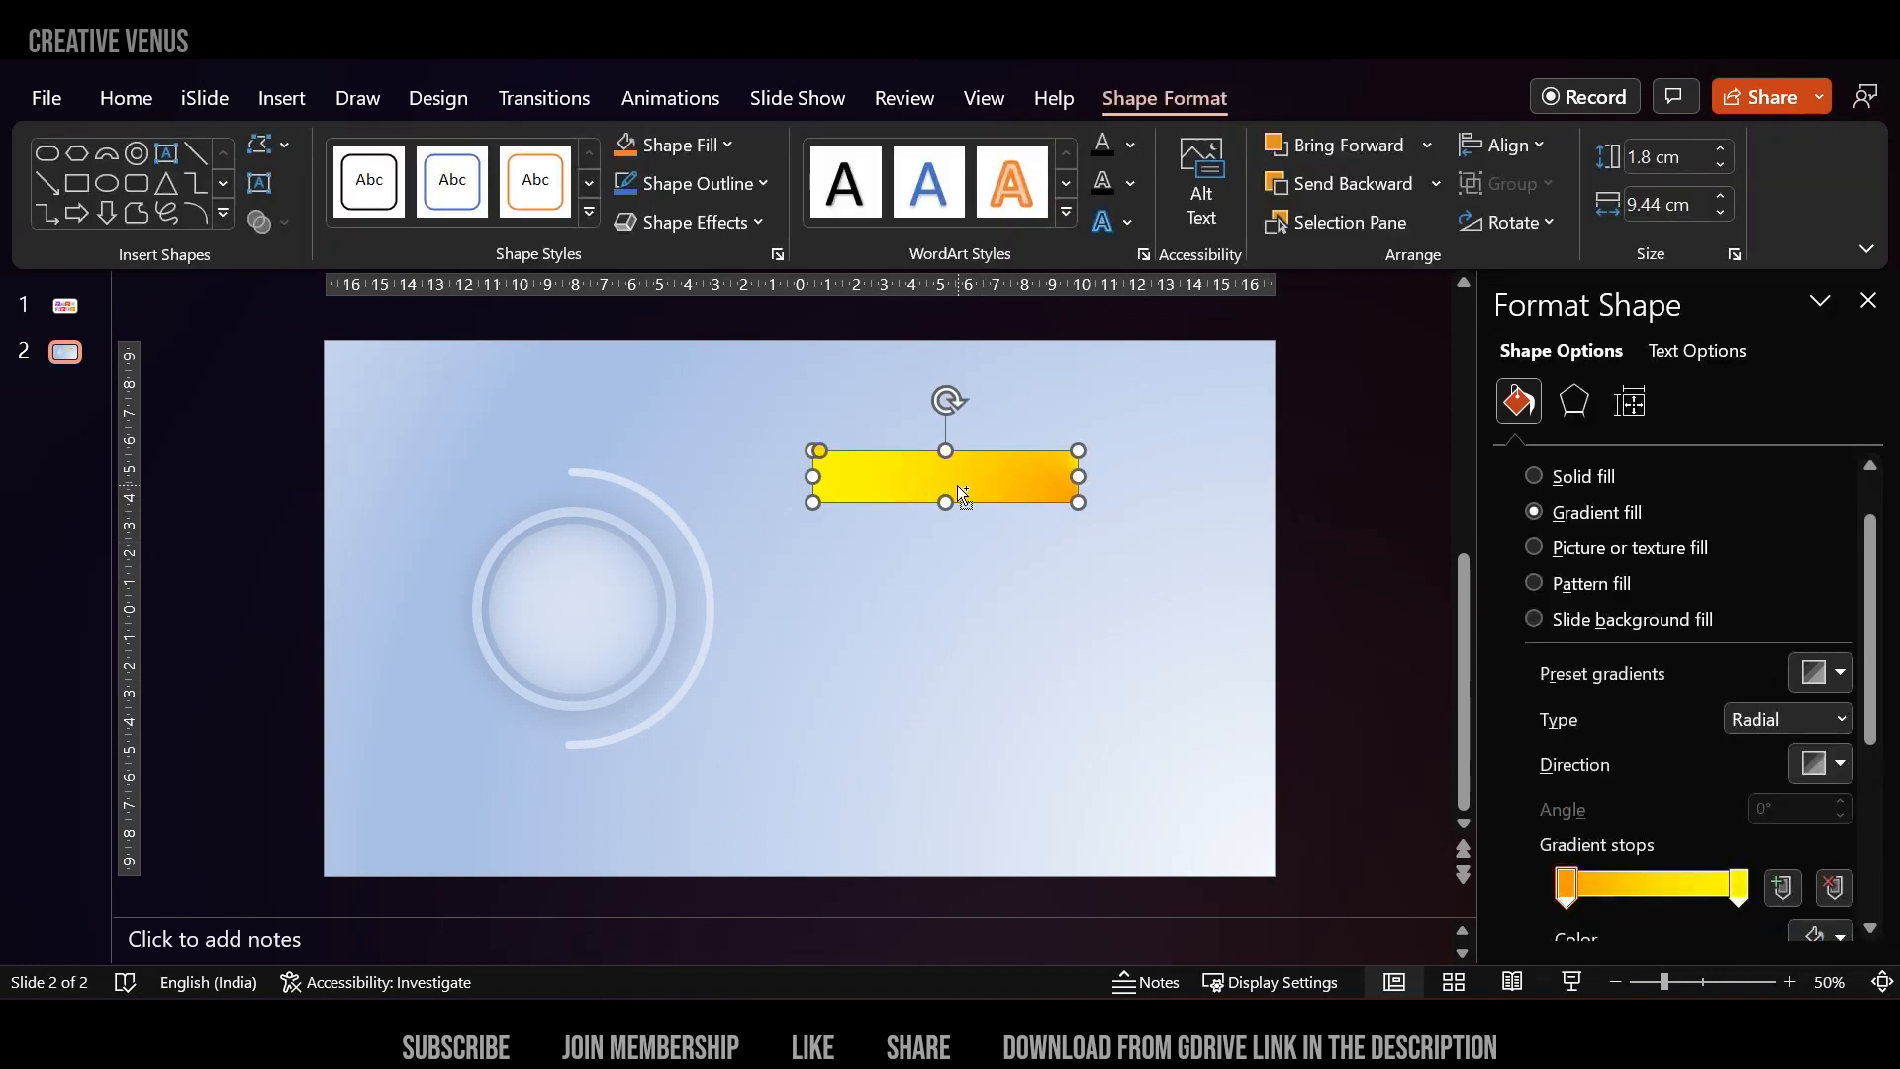
left_click(276, 98)
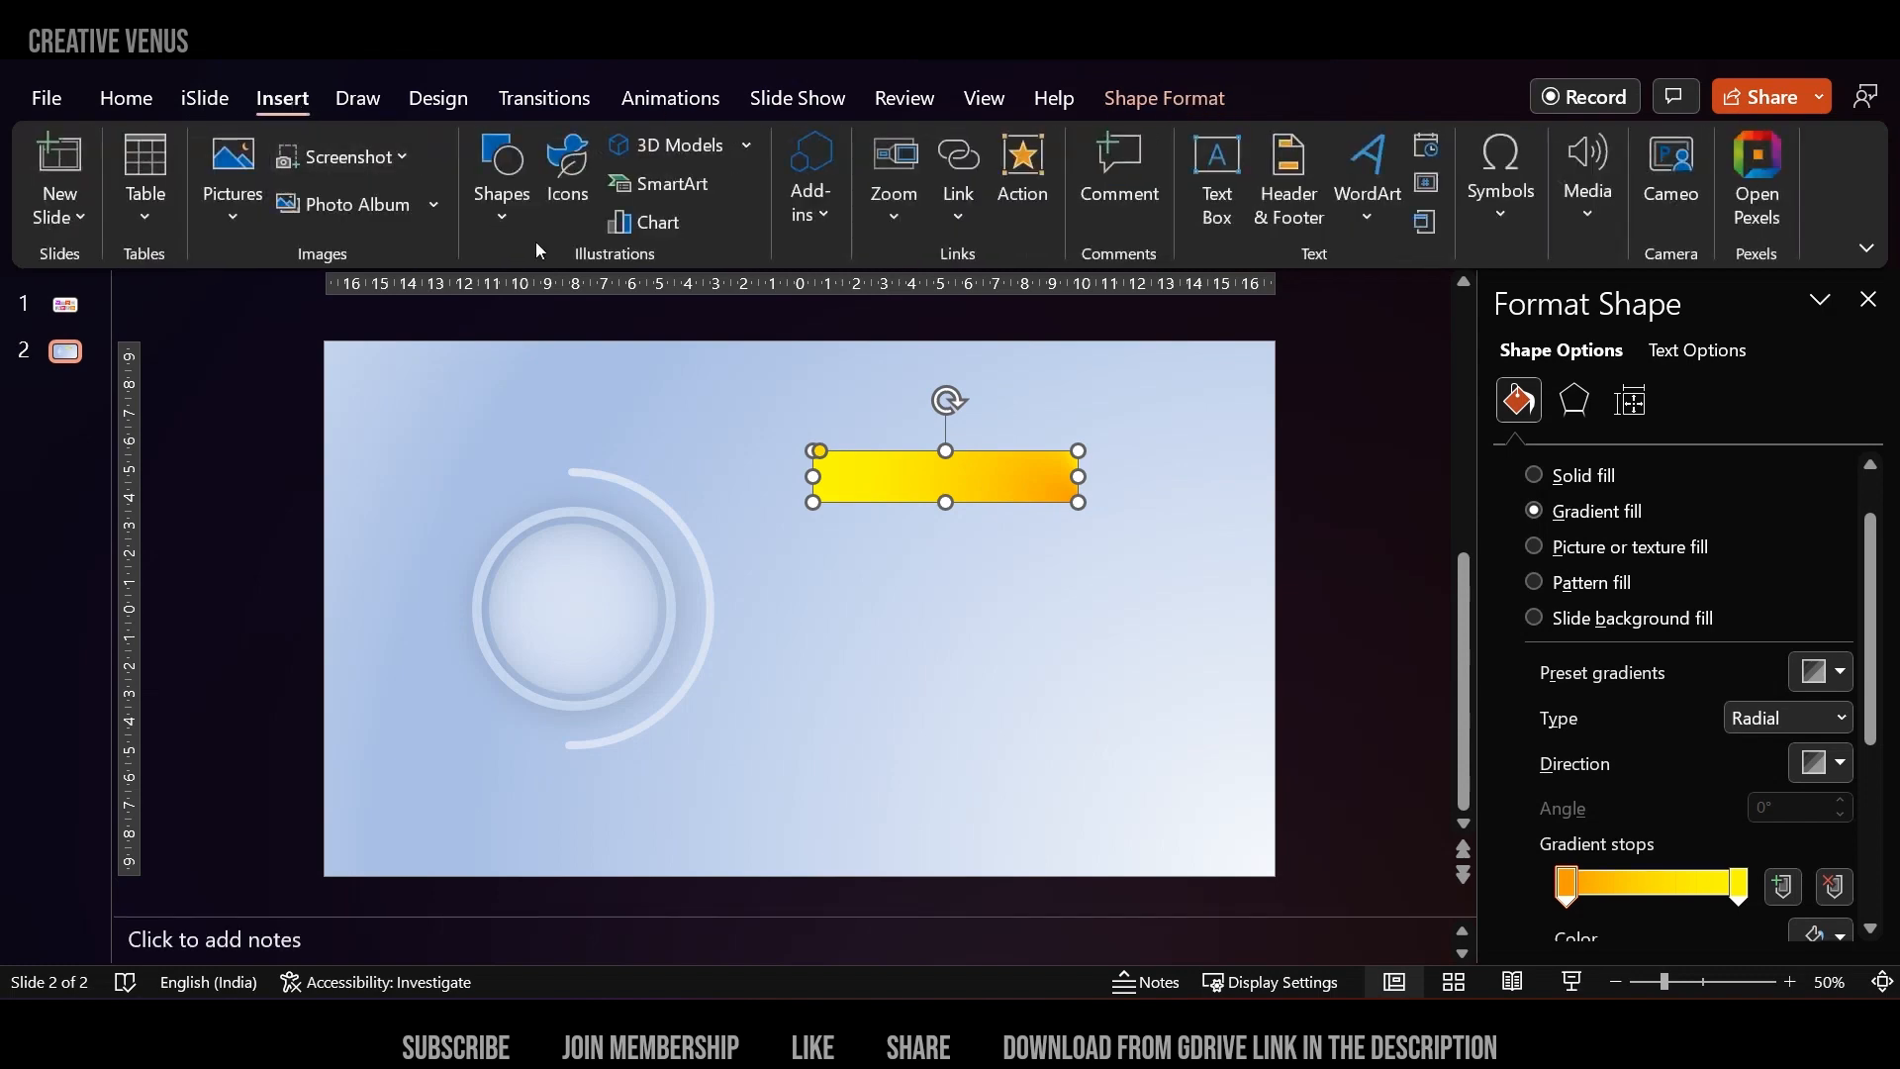
left_click(503, 178)
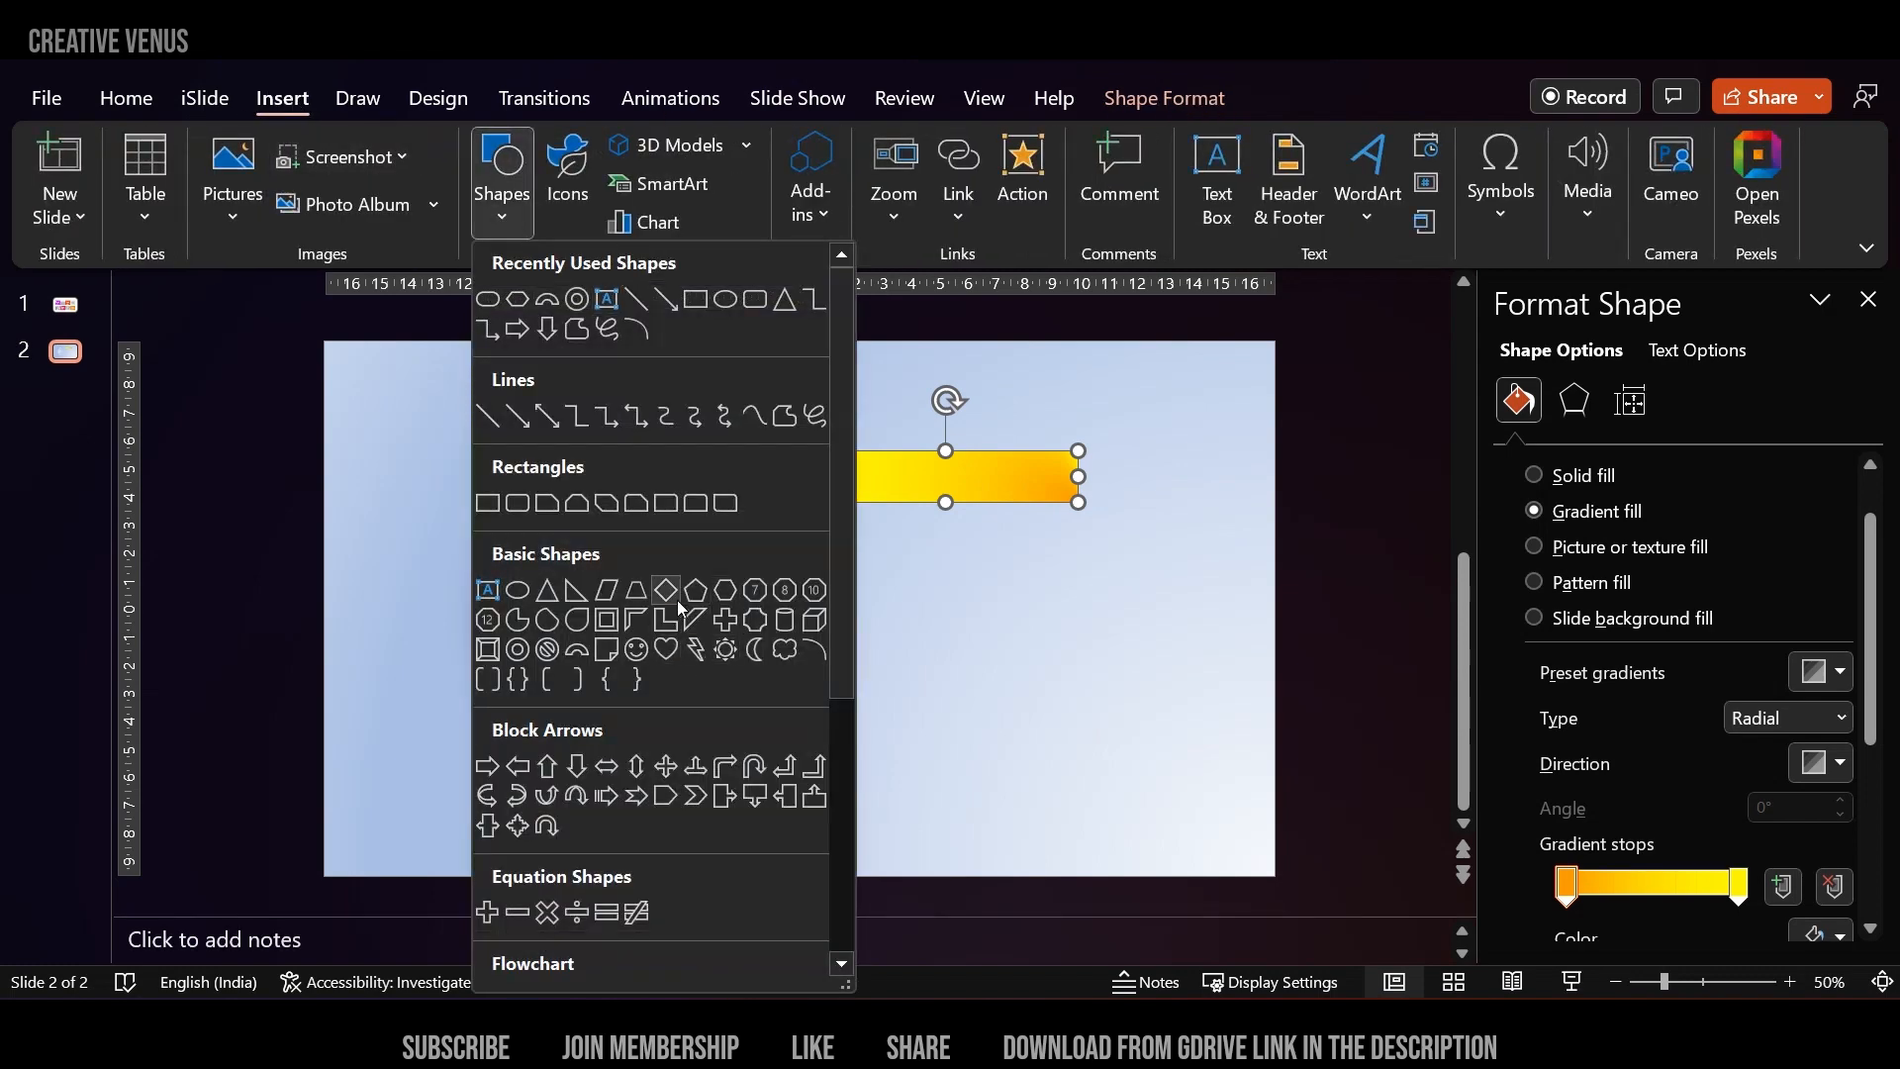
left_click(677, 605)
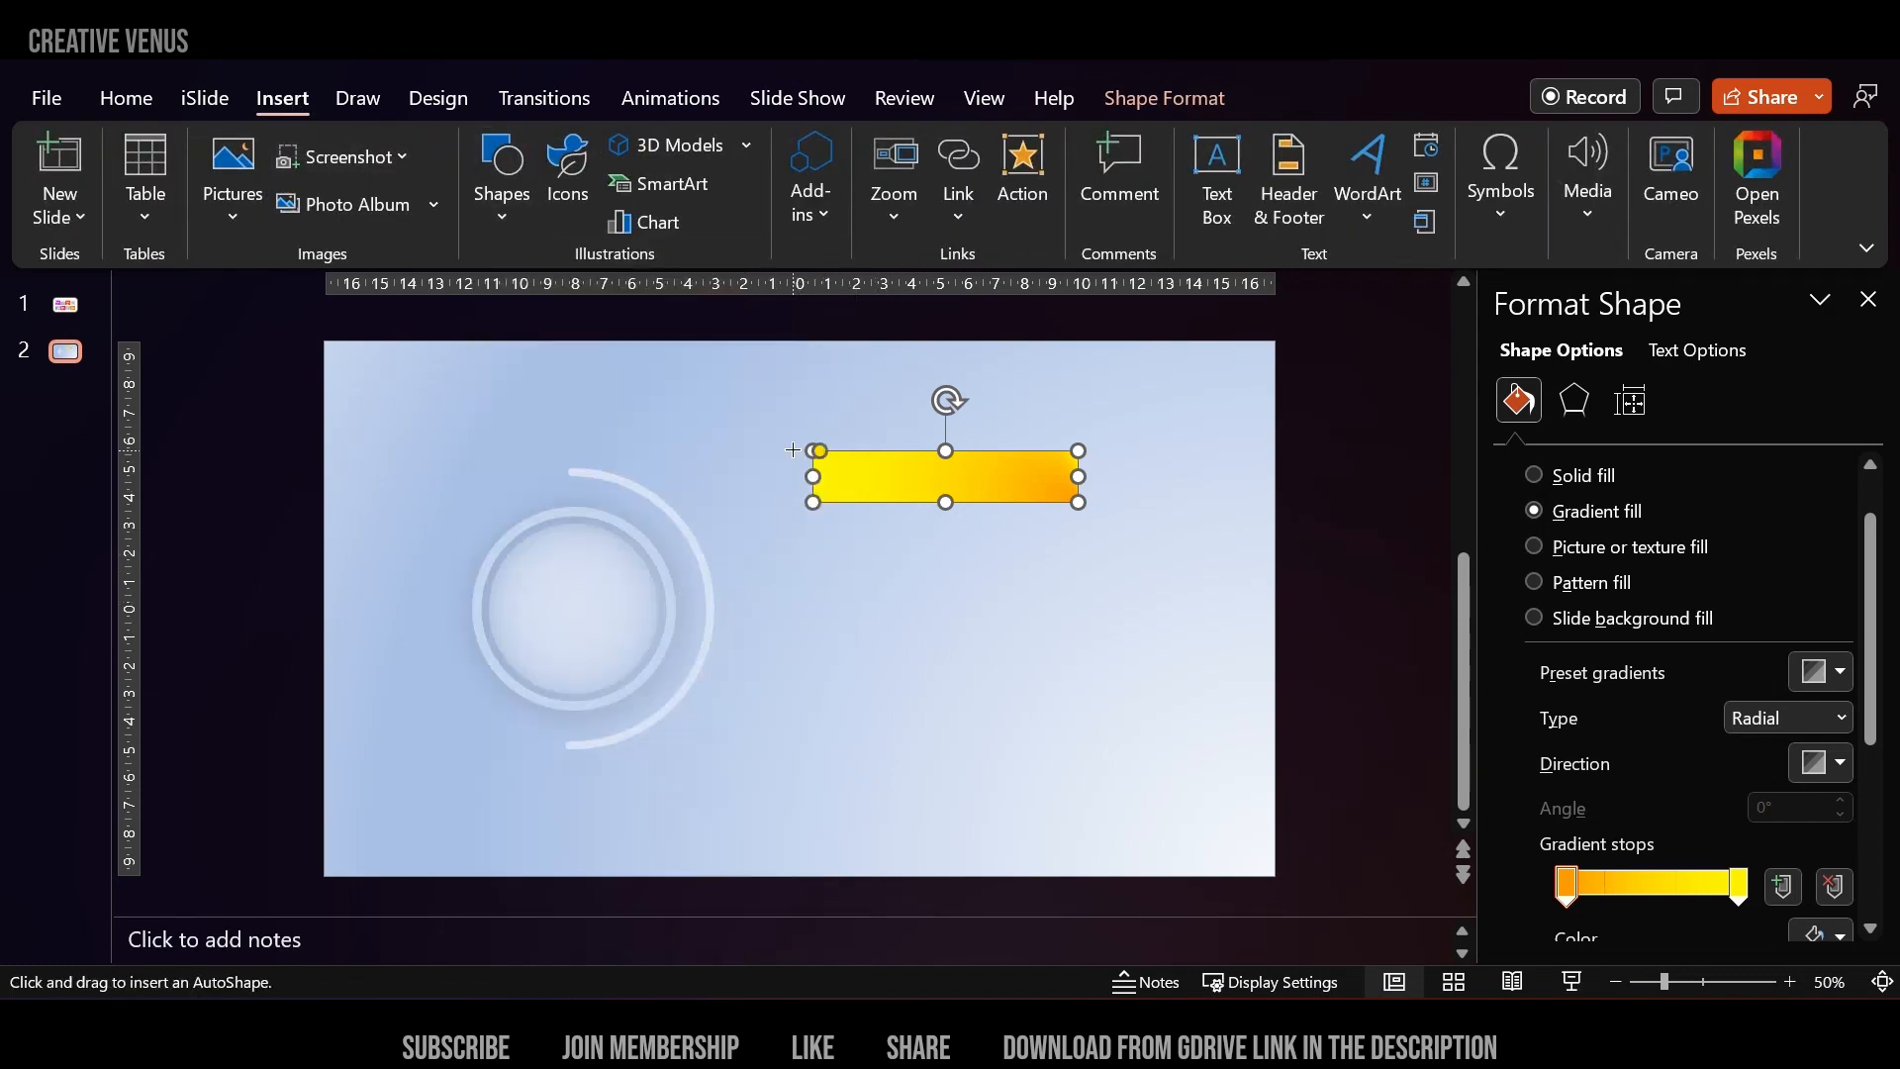
mouse_move(792, 450)
left_mouse_down()
mouse_move(856, 531)
mouse_move(844, 513)
mouse_move(864, 516)
left_mouse_up()
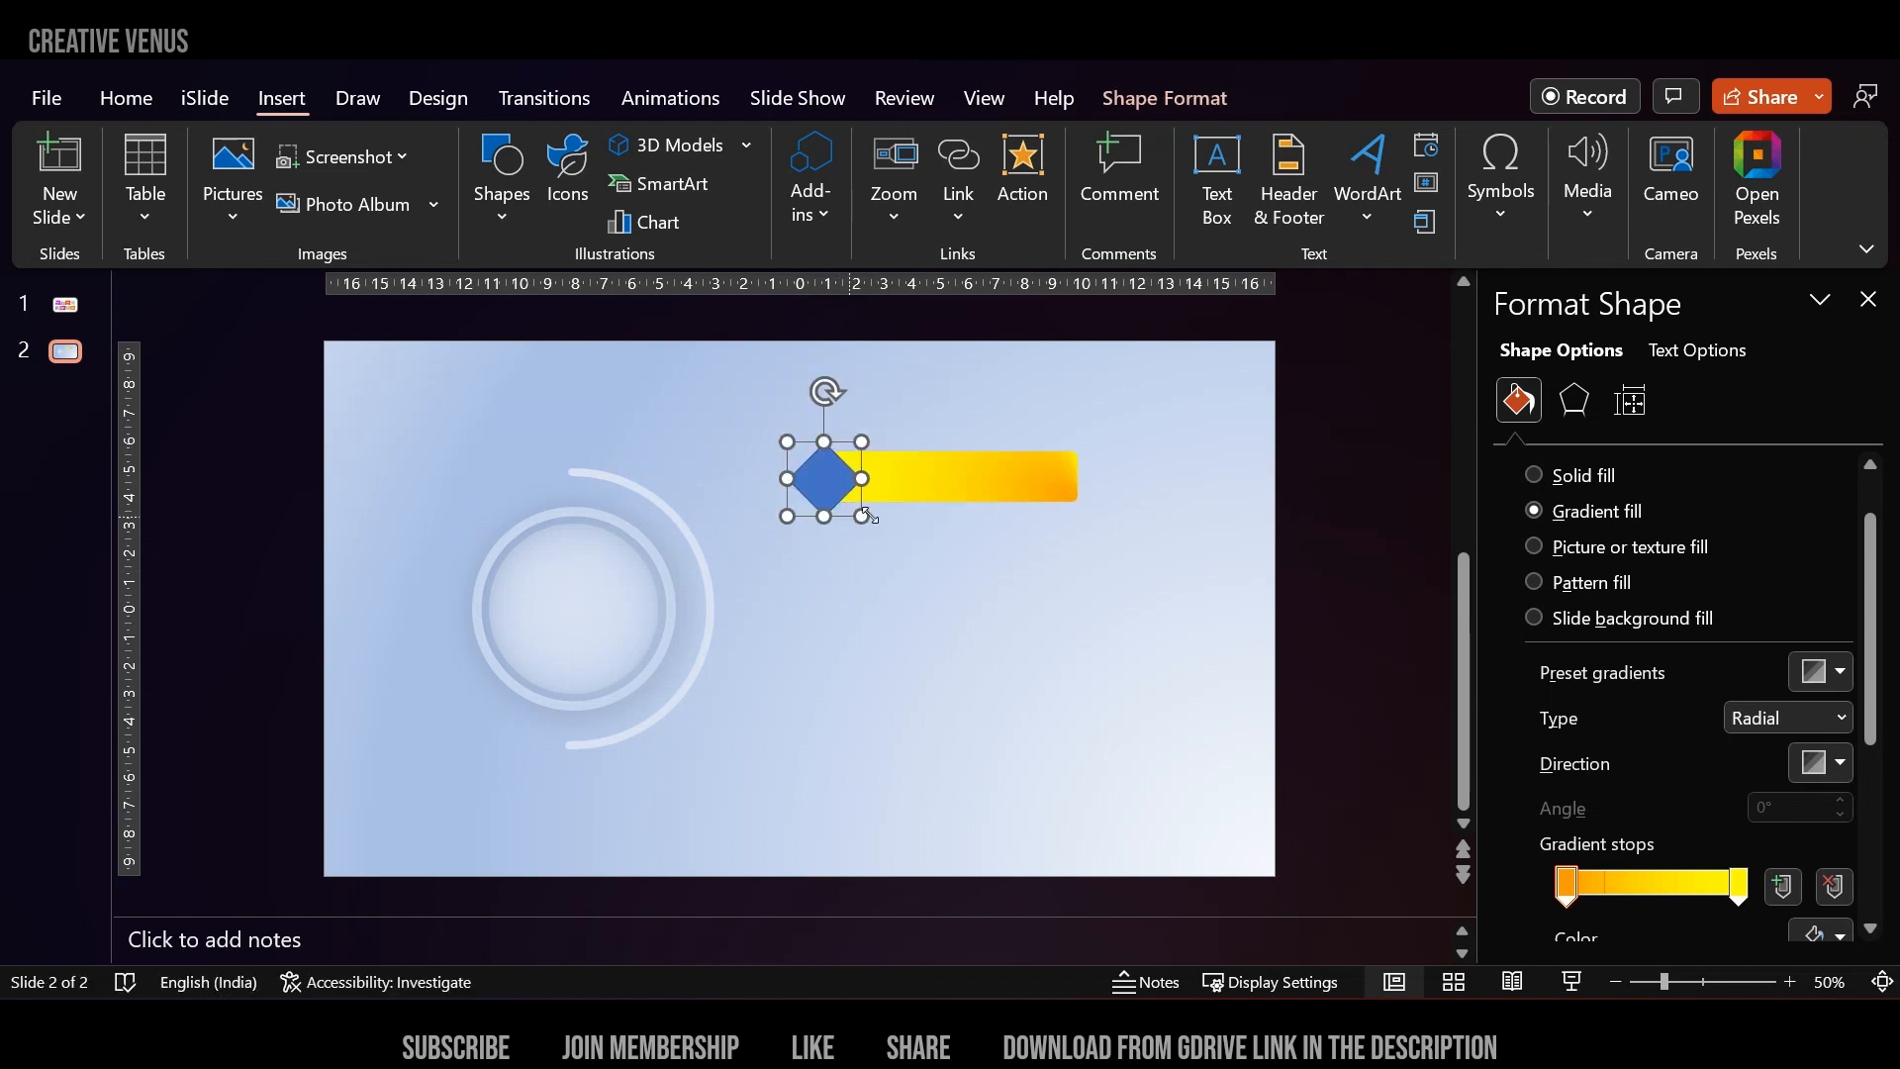
scroll(1556, 820, "up", 1)
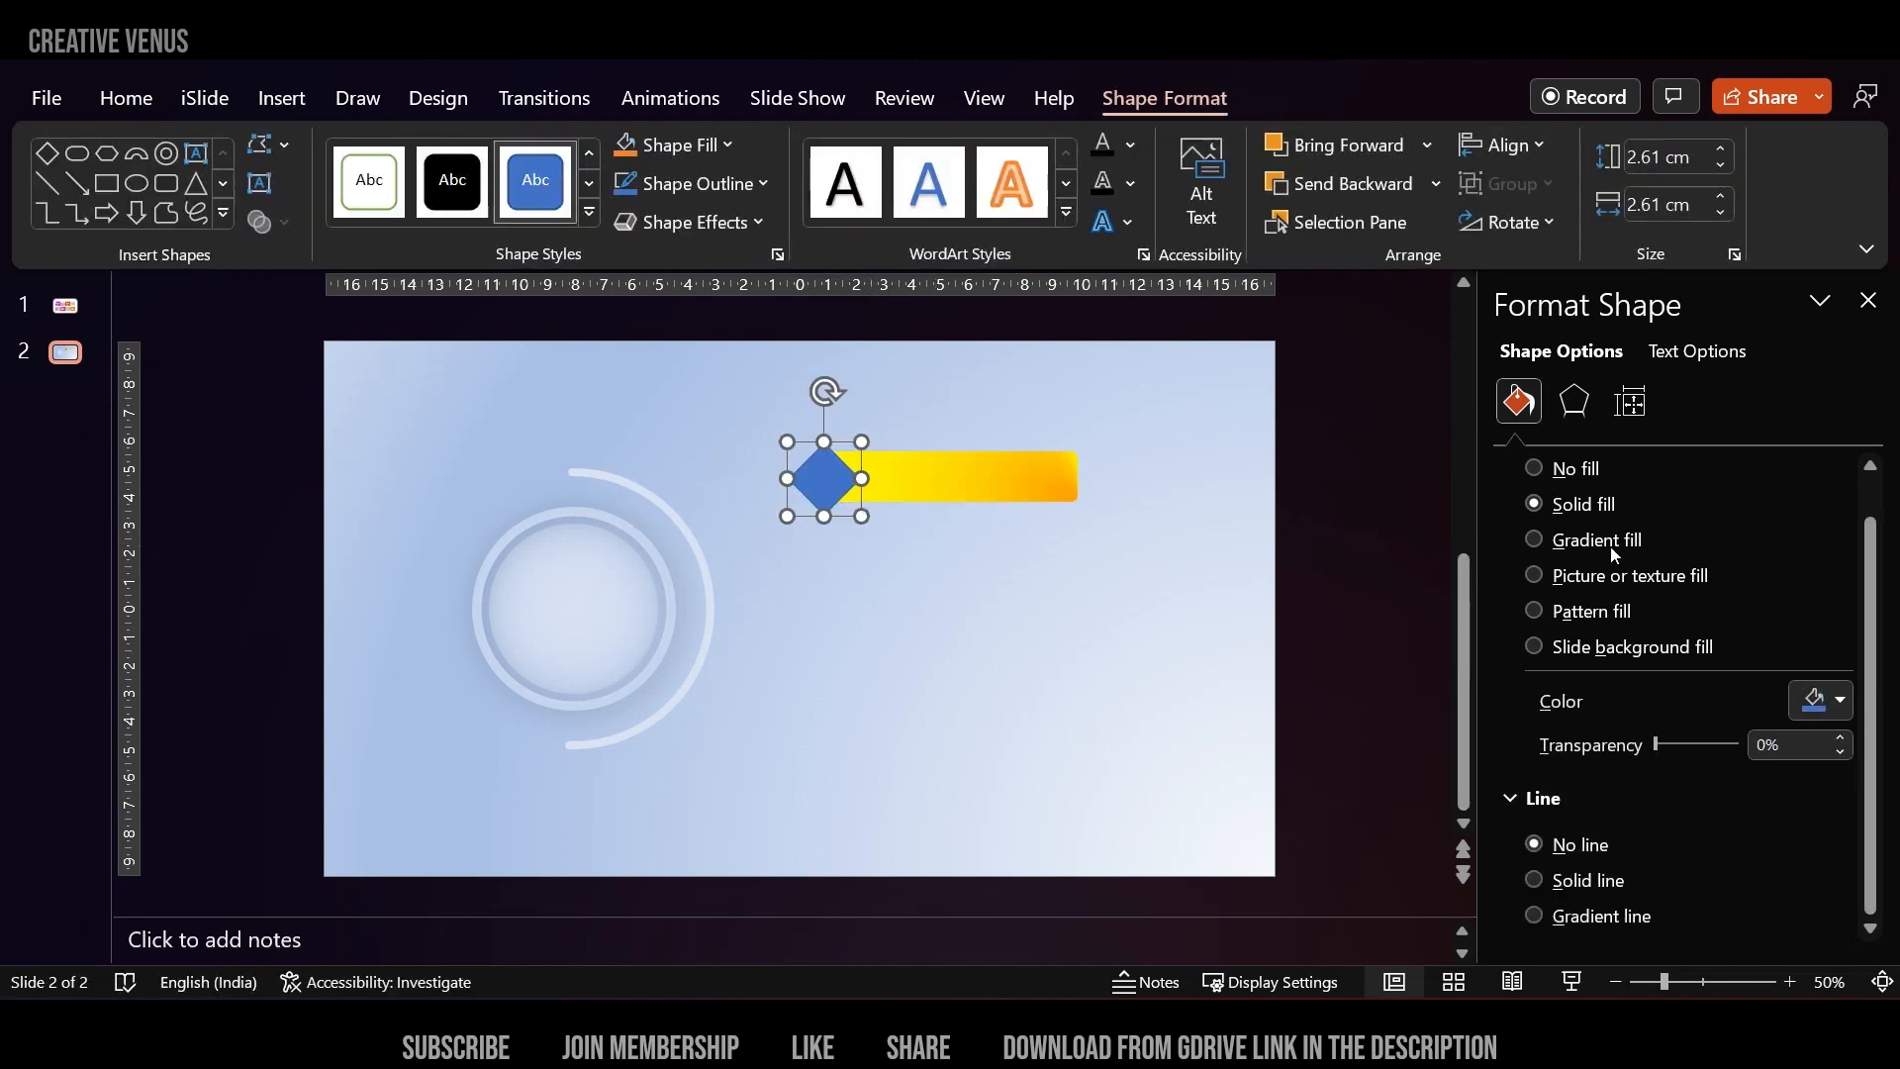
left_click(1554, 544)
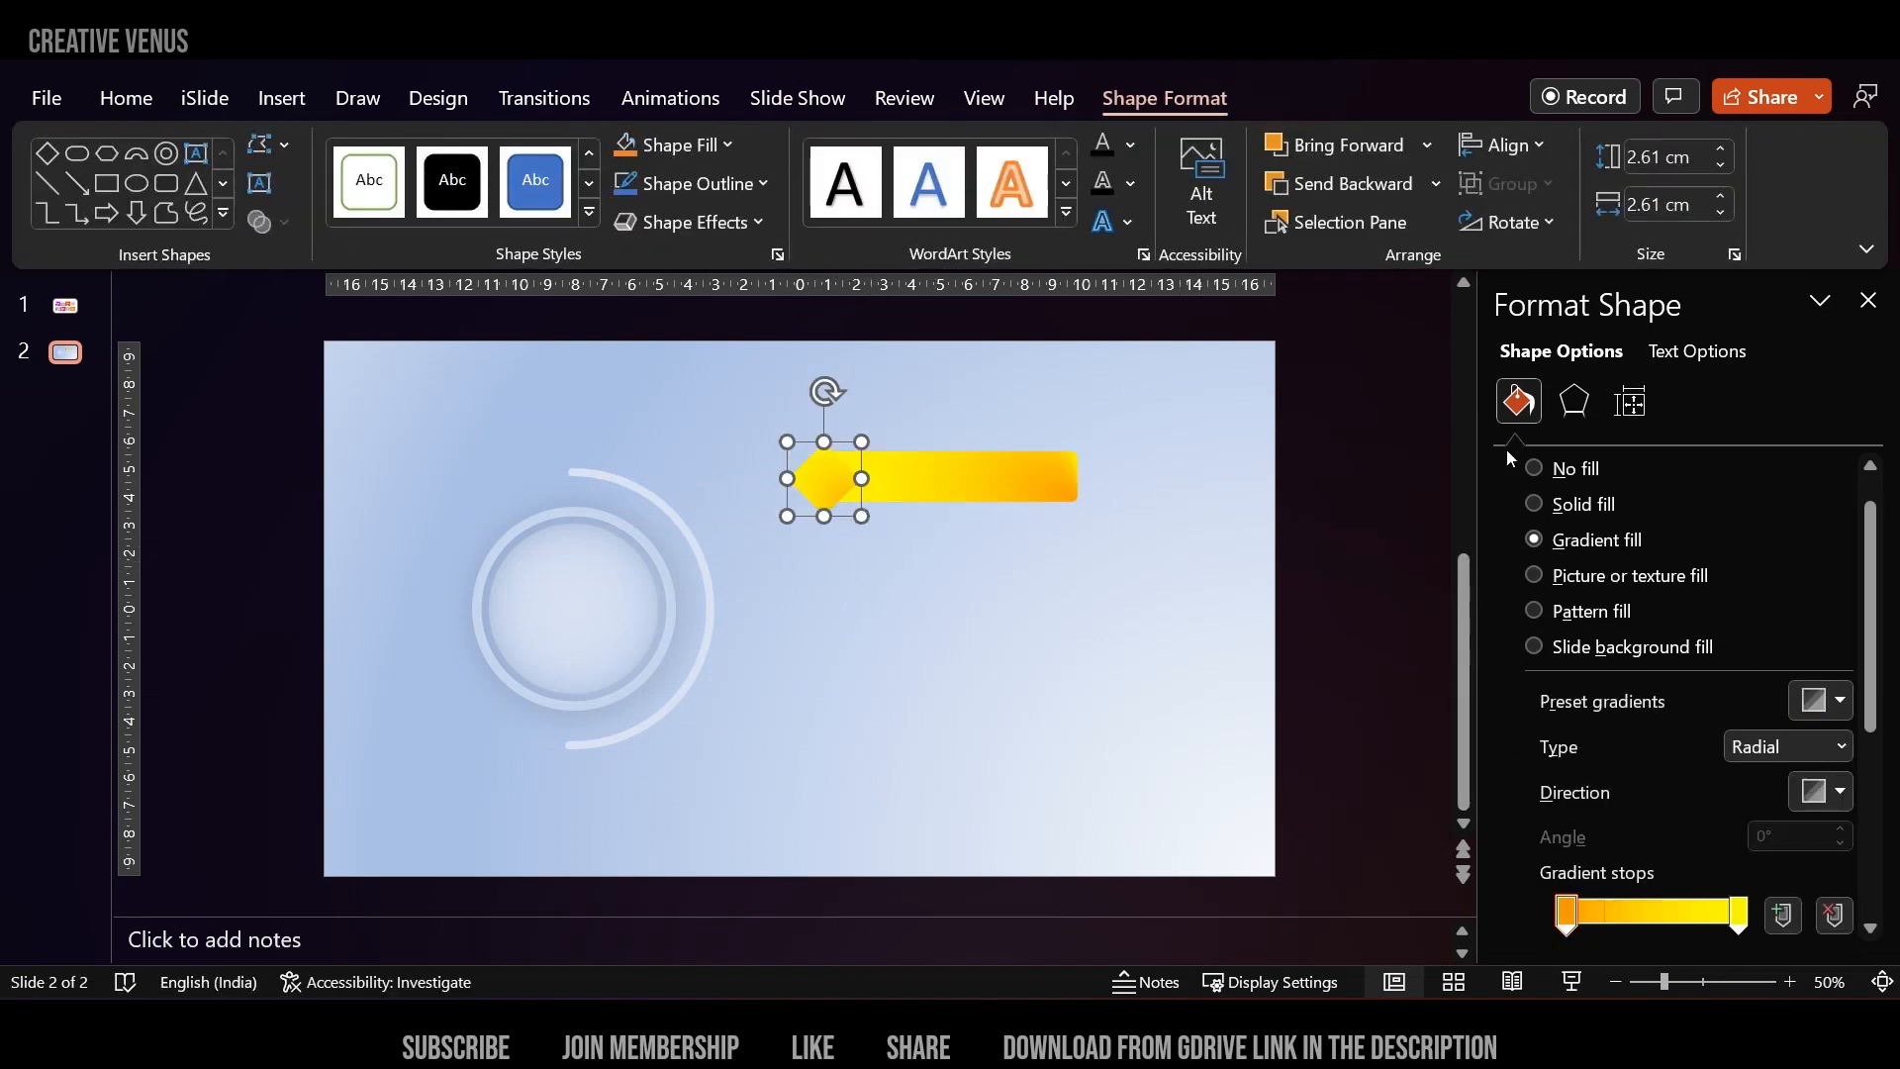
Add a bottom-right outer shadow to the diamond with 71% transparency and 22 pt blur.
left_click(1576, 401)
left_click(1821, 466)
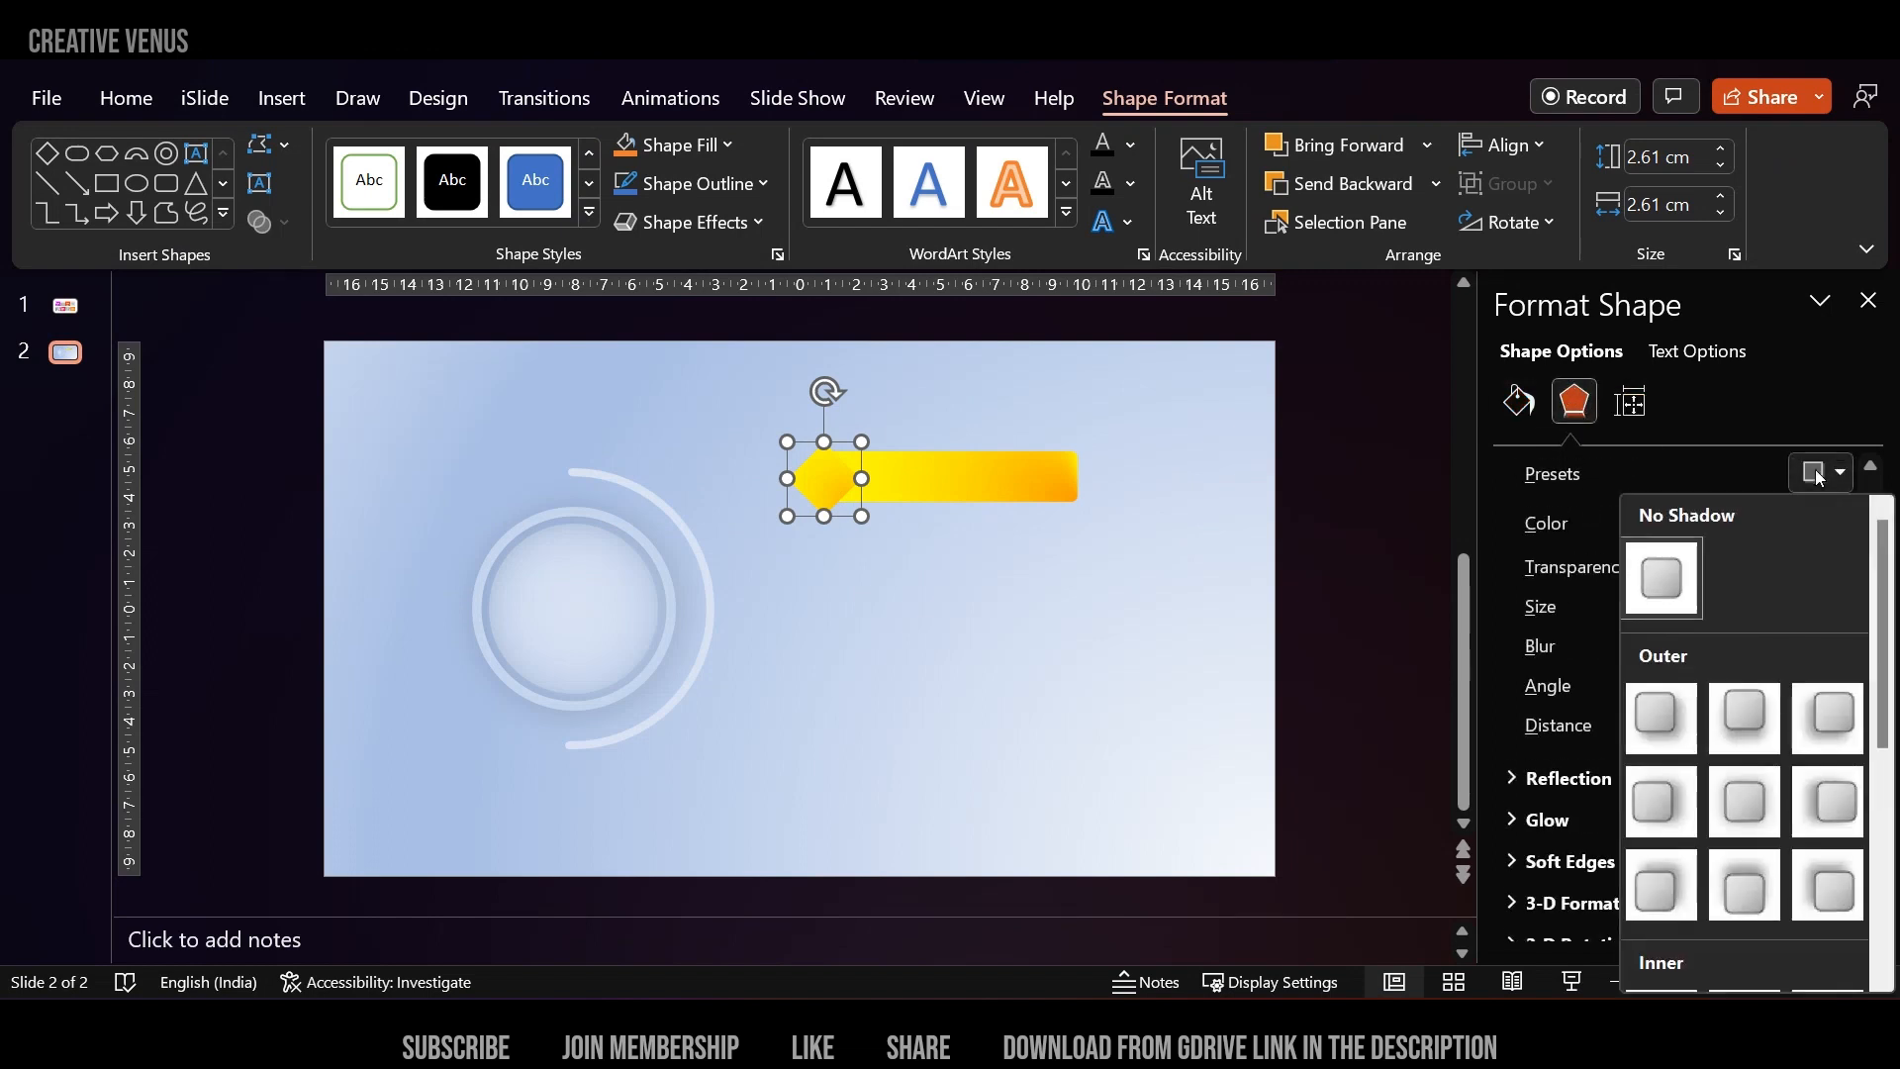
left_click(1649, 697)
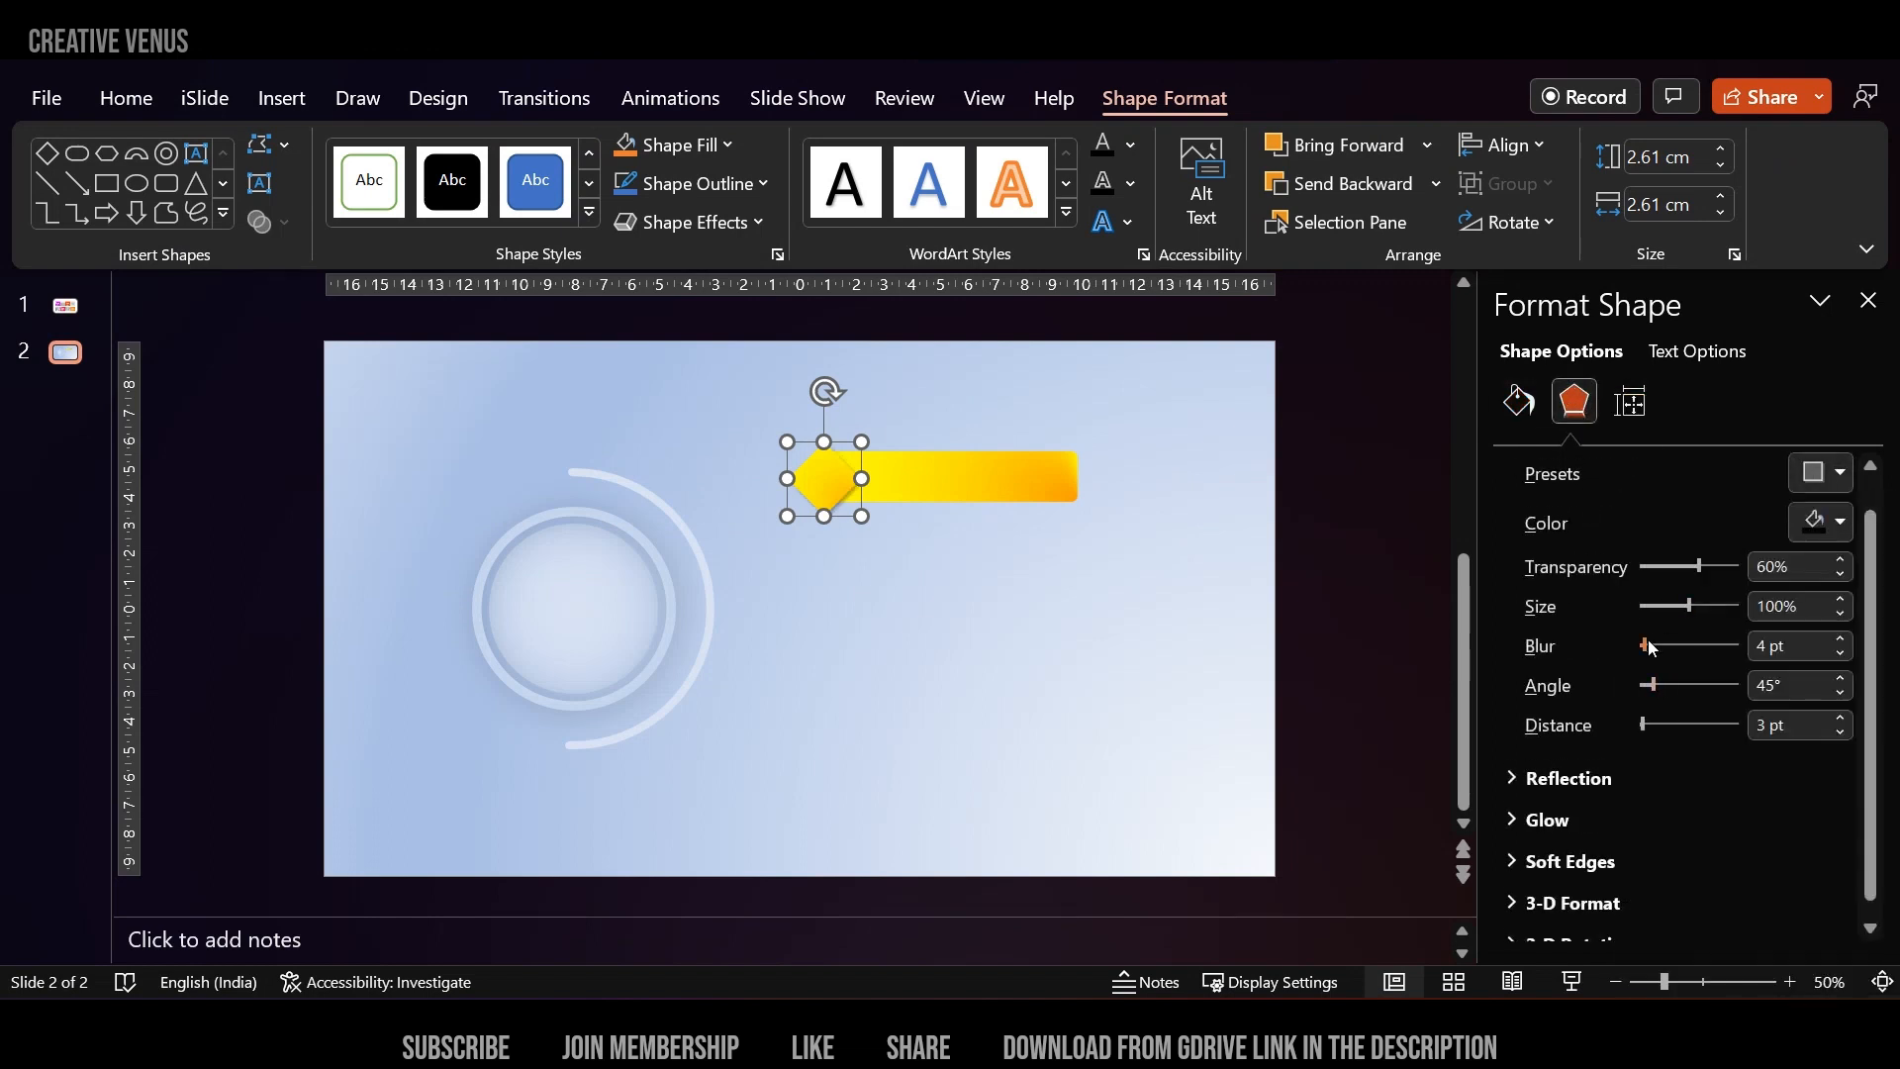
left_click_drag(1645, 646, 1656, 646)
left_click_drag(1697, 568, 1706, 572)
left_click_drag(1654, 649, 1657, 648)
left_click(829, 621)
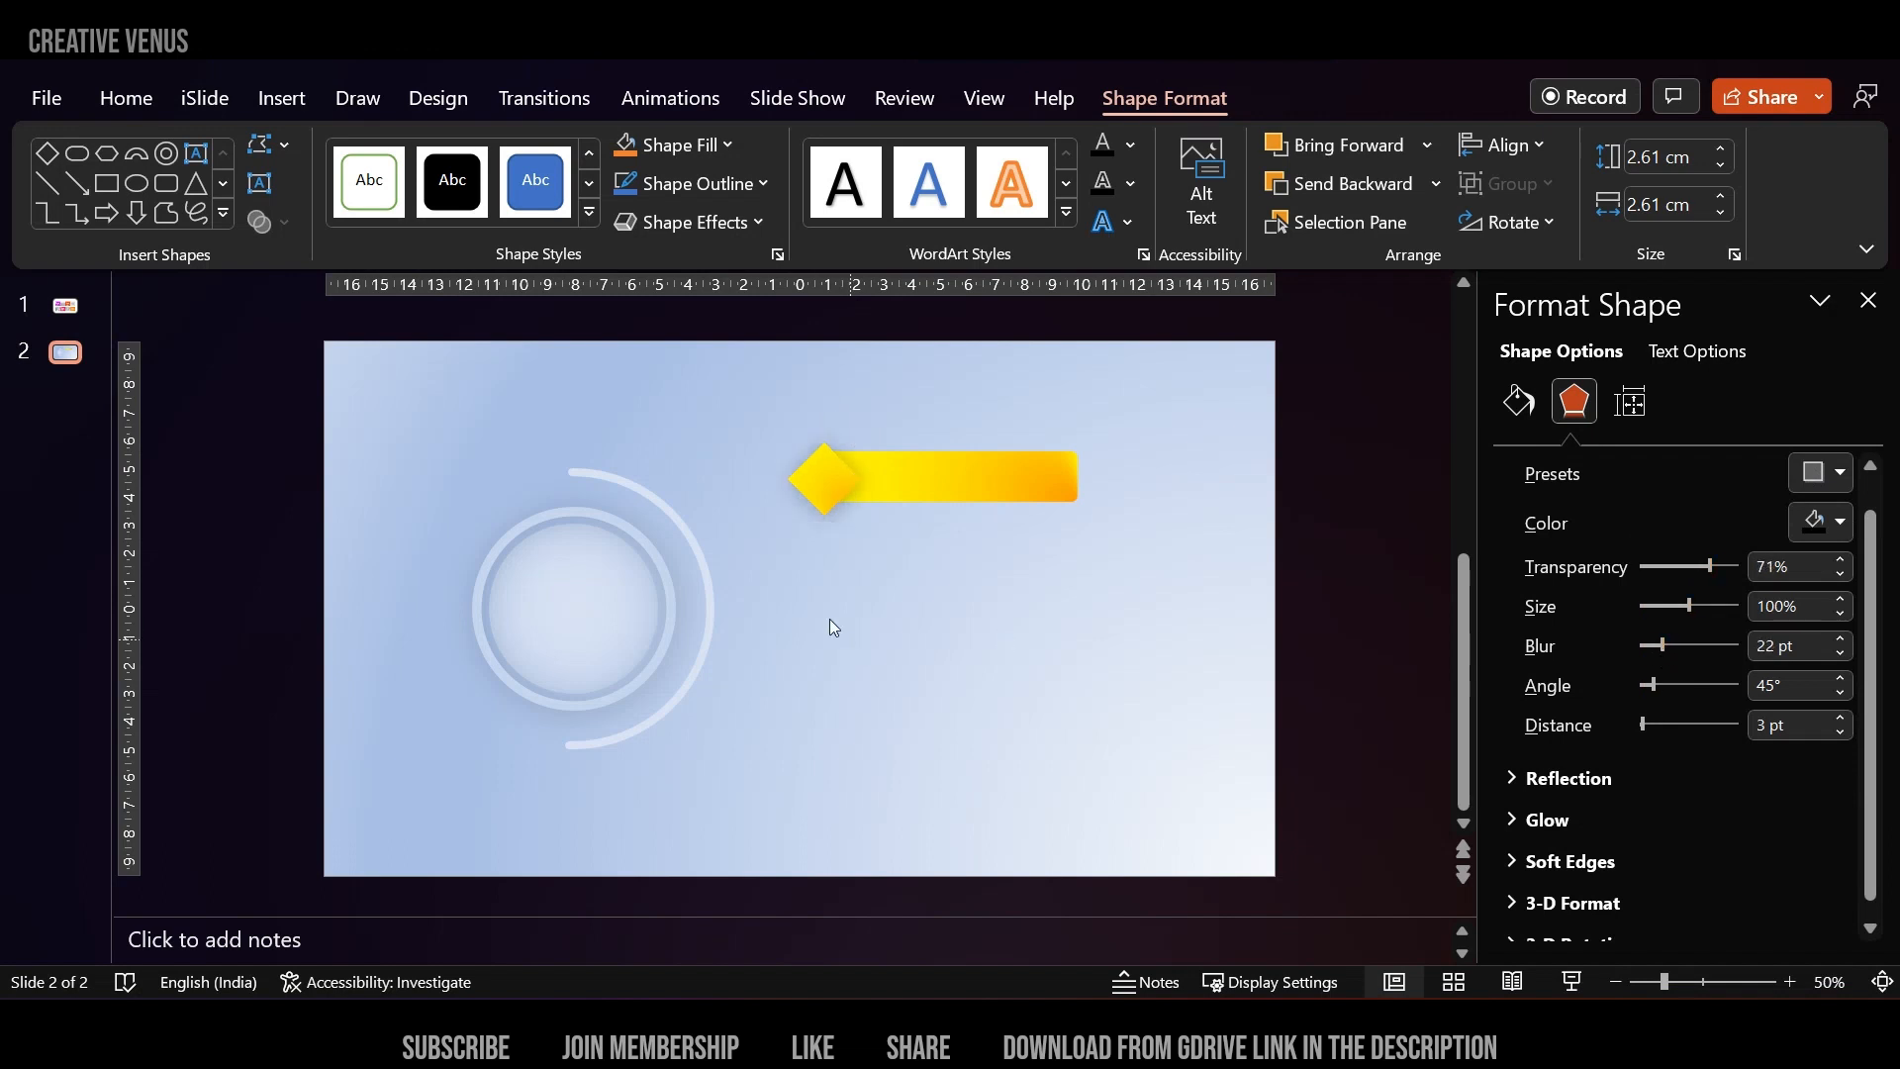
Move the rectangle's orange gradient stop to 11% and its yellow stop slightly inward from the end.
scroll(802, 455, "up", 2)
left_click_drag(869, 423, 830, 417)
left_click(1086, 440)
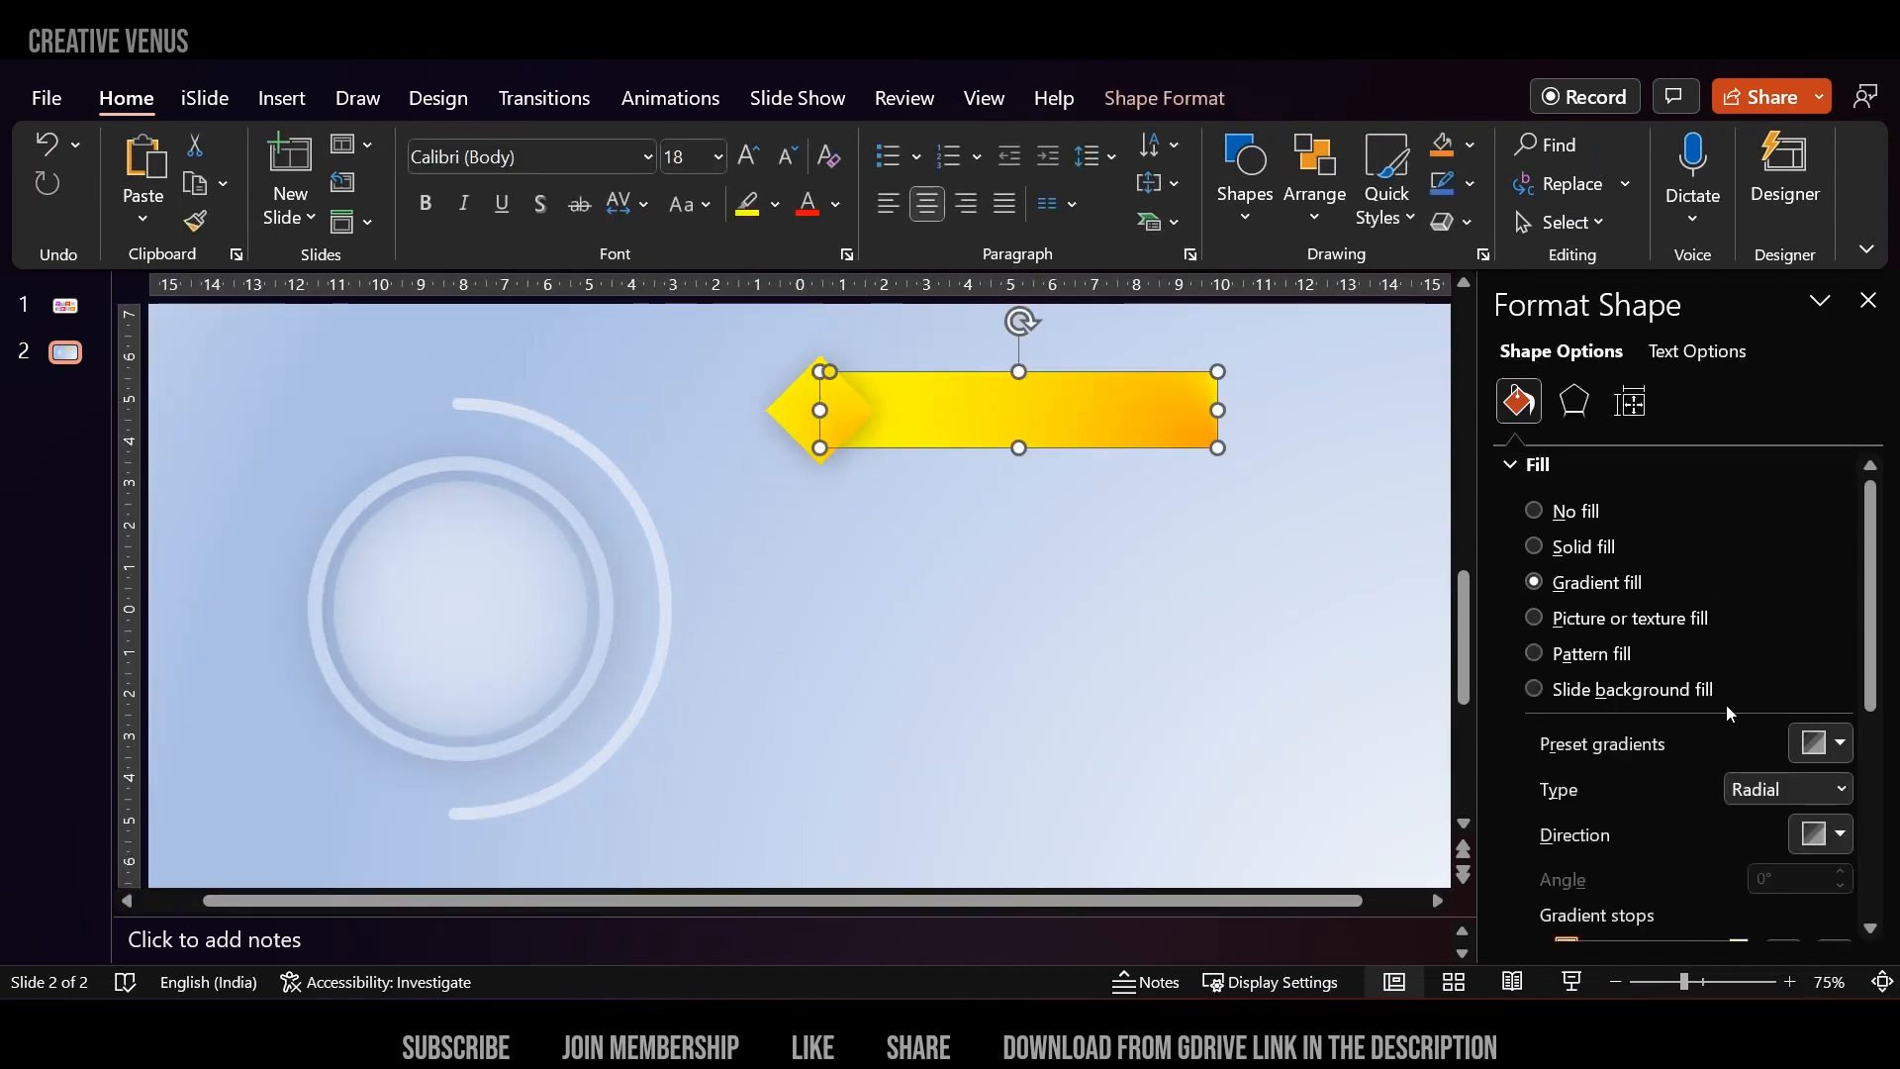
scroll(1717, 719, "down", 2)
left_click_drag(1738, 815, 1577, 820)
left_click(1784, 821)
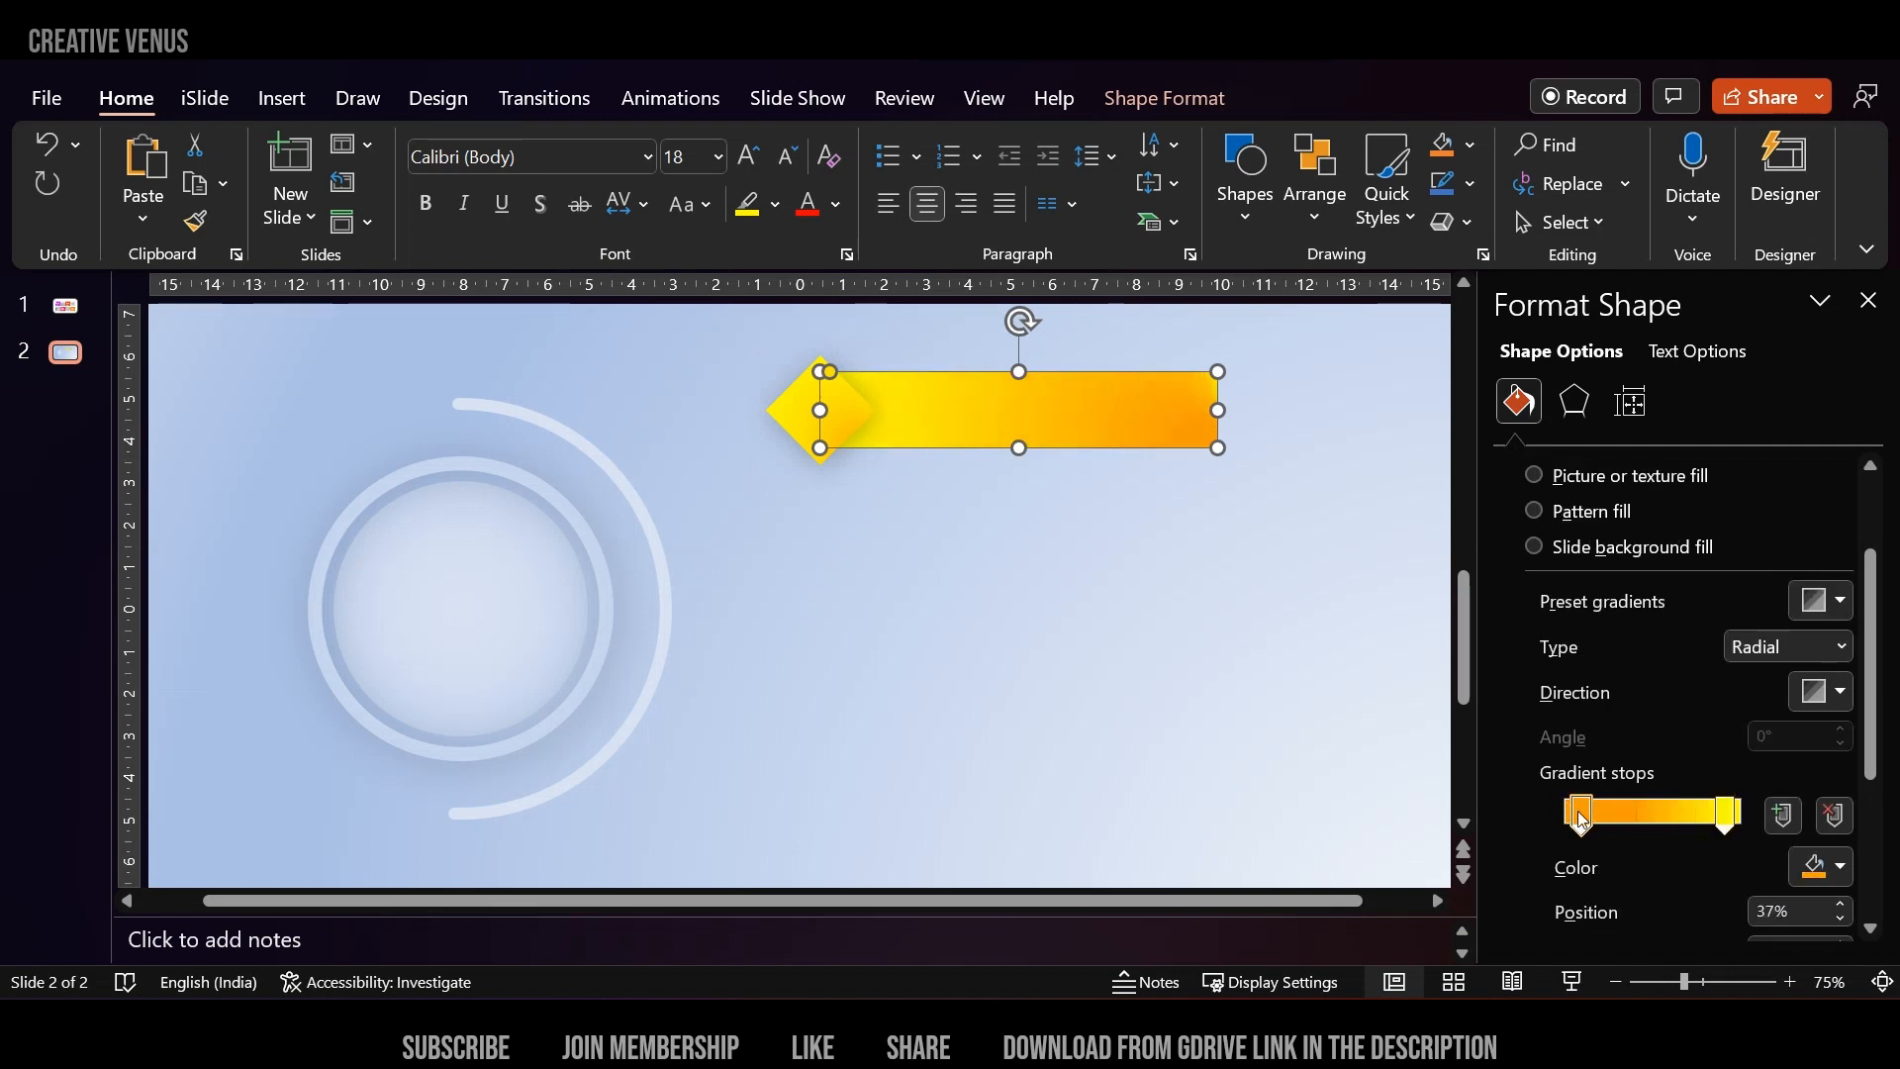
Set the rectangle's radial gradient direction to start from the top-left corner, with orange beside the diamond.
left_click(1823, 692)
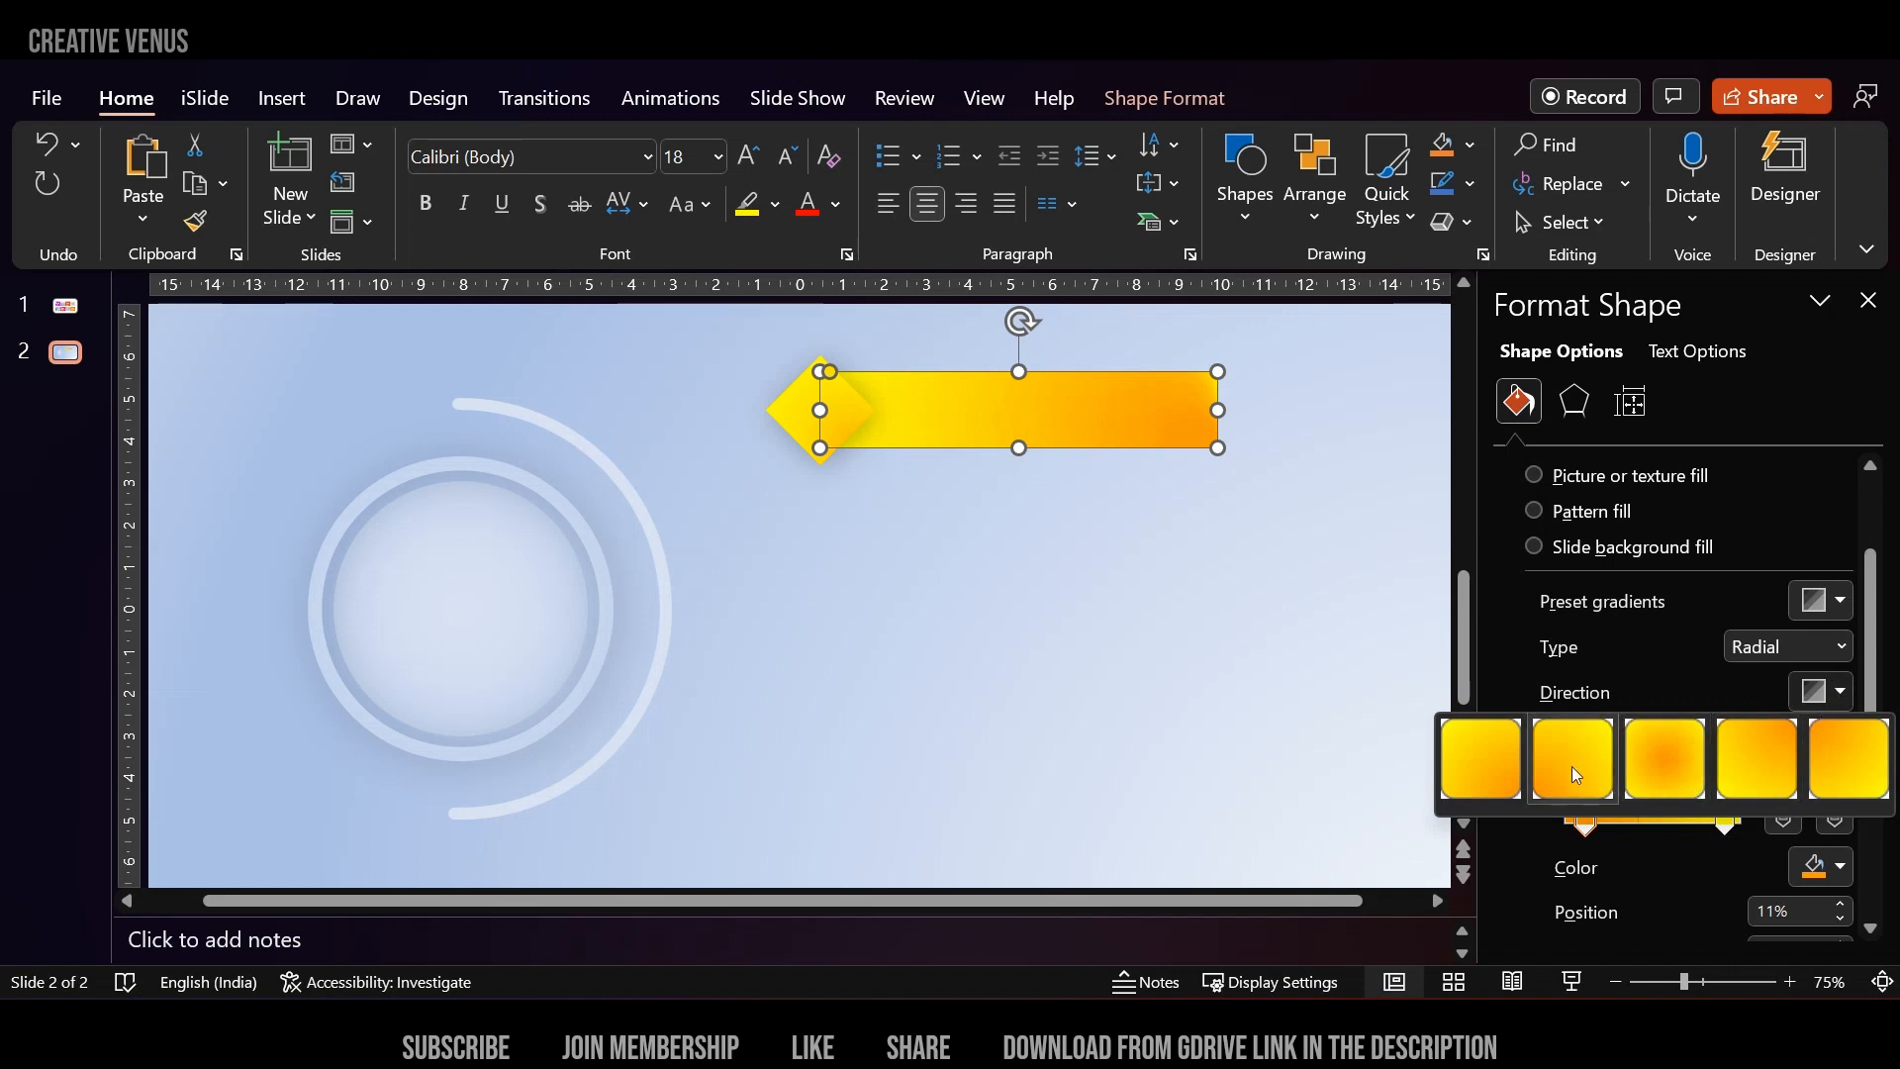
left_click(1504, 769)
left_click(1824, 698)
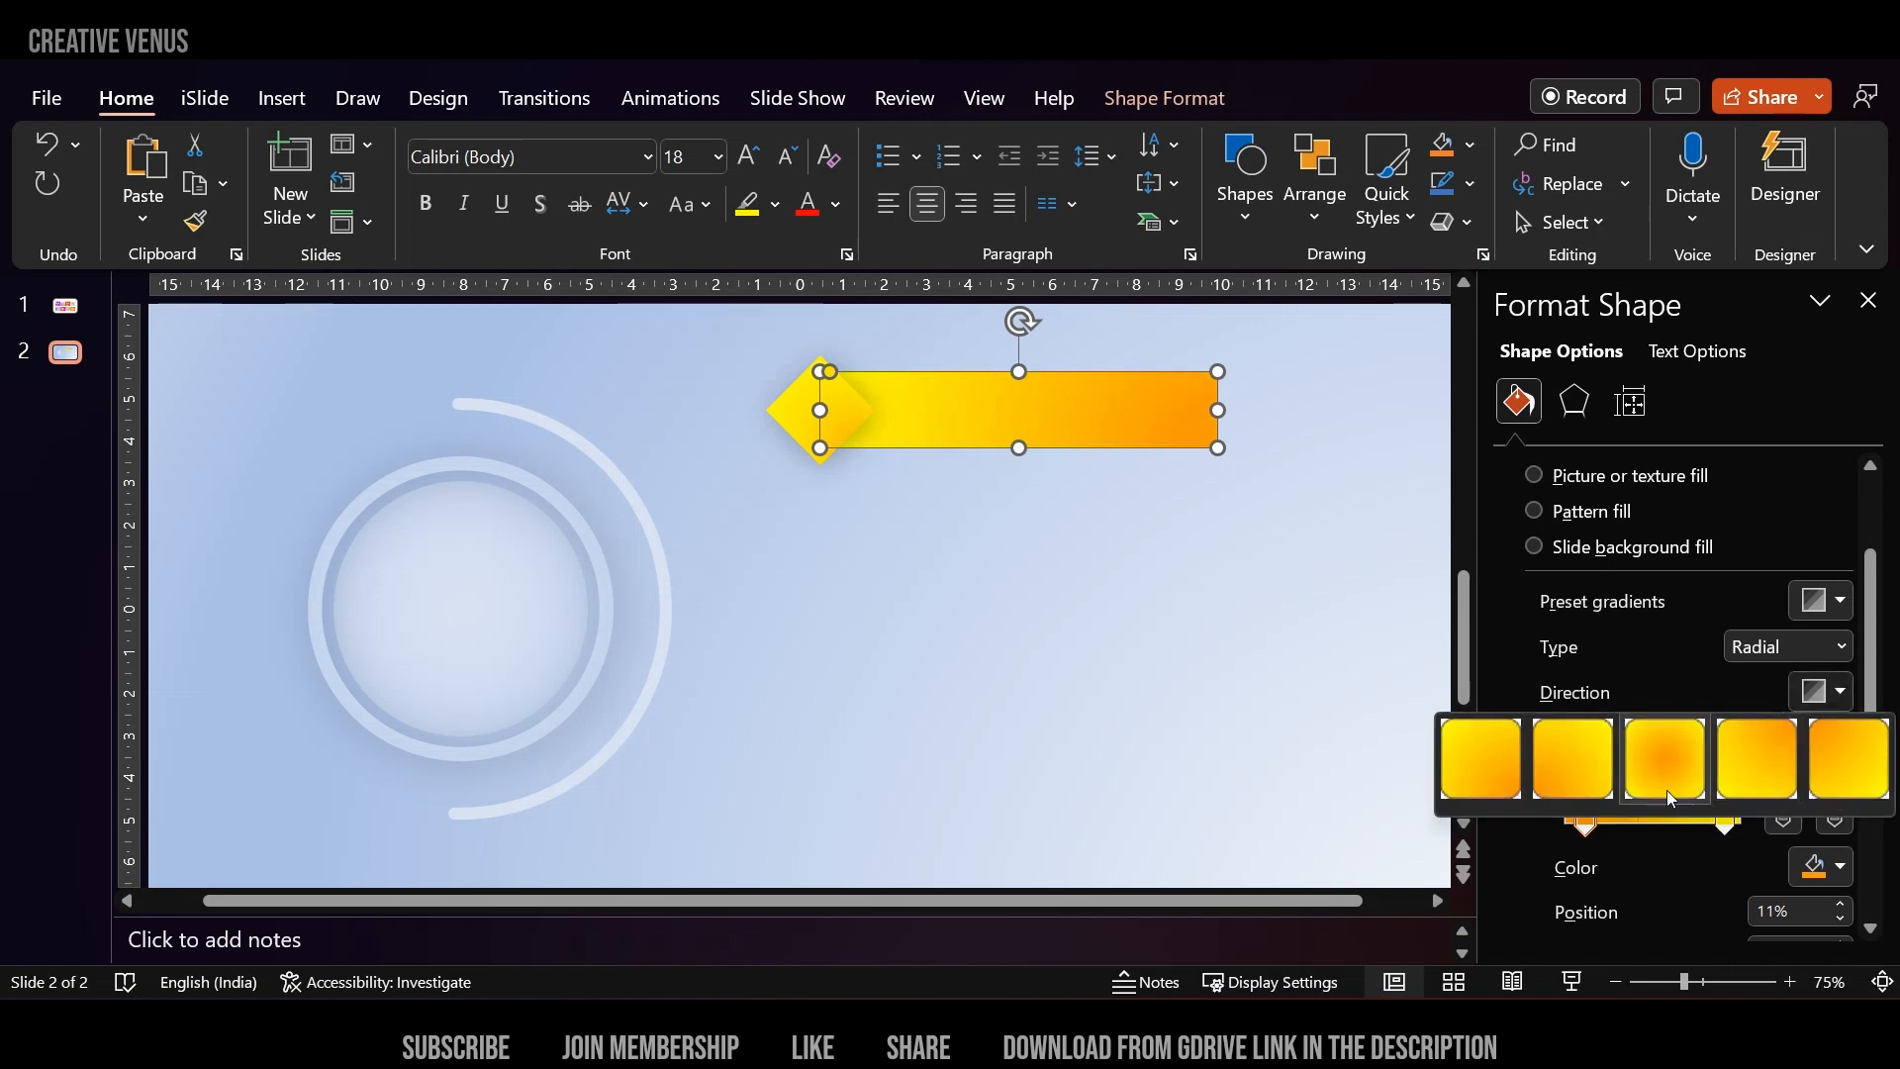
left_click(1753, 764)
left_click(1816, 692)
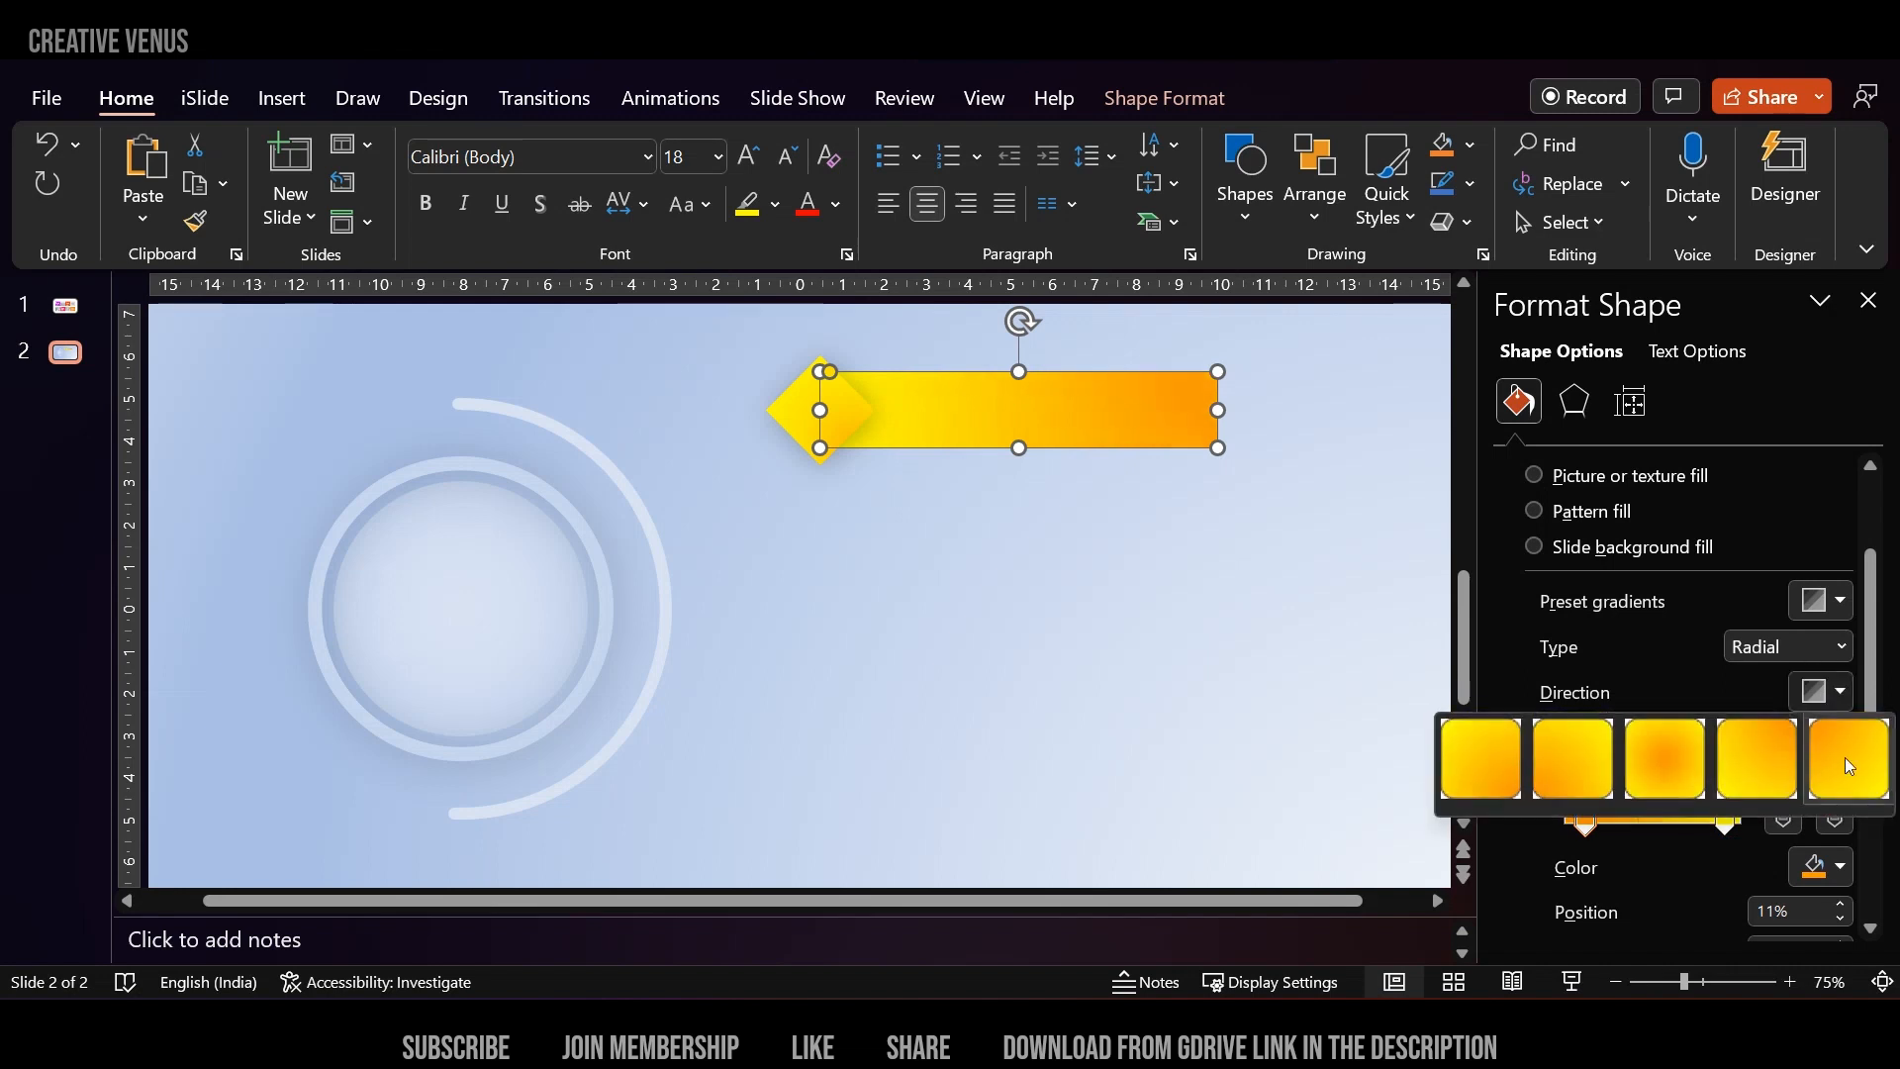
left_click(1843, 764)
left_click(1045, 649)
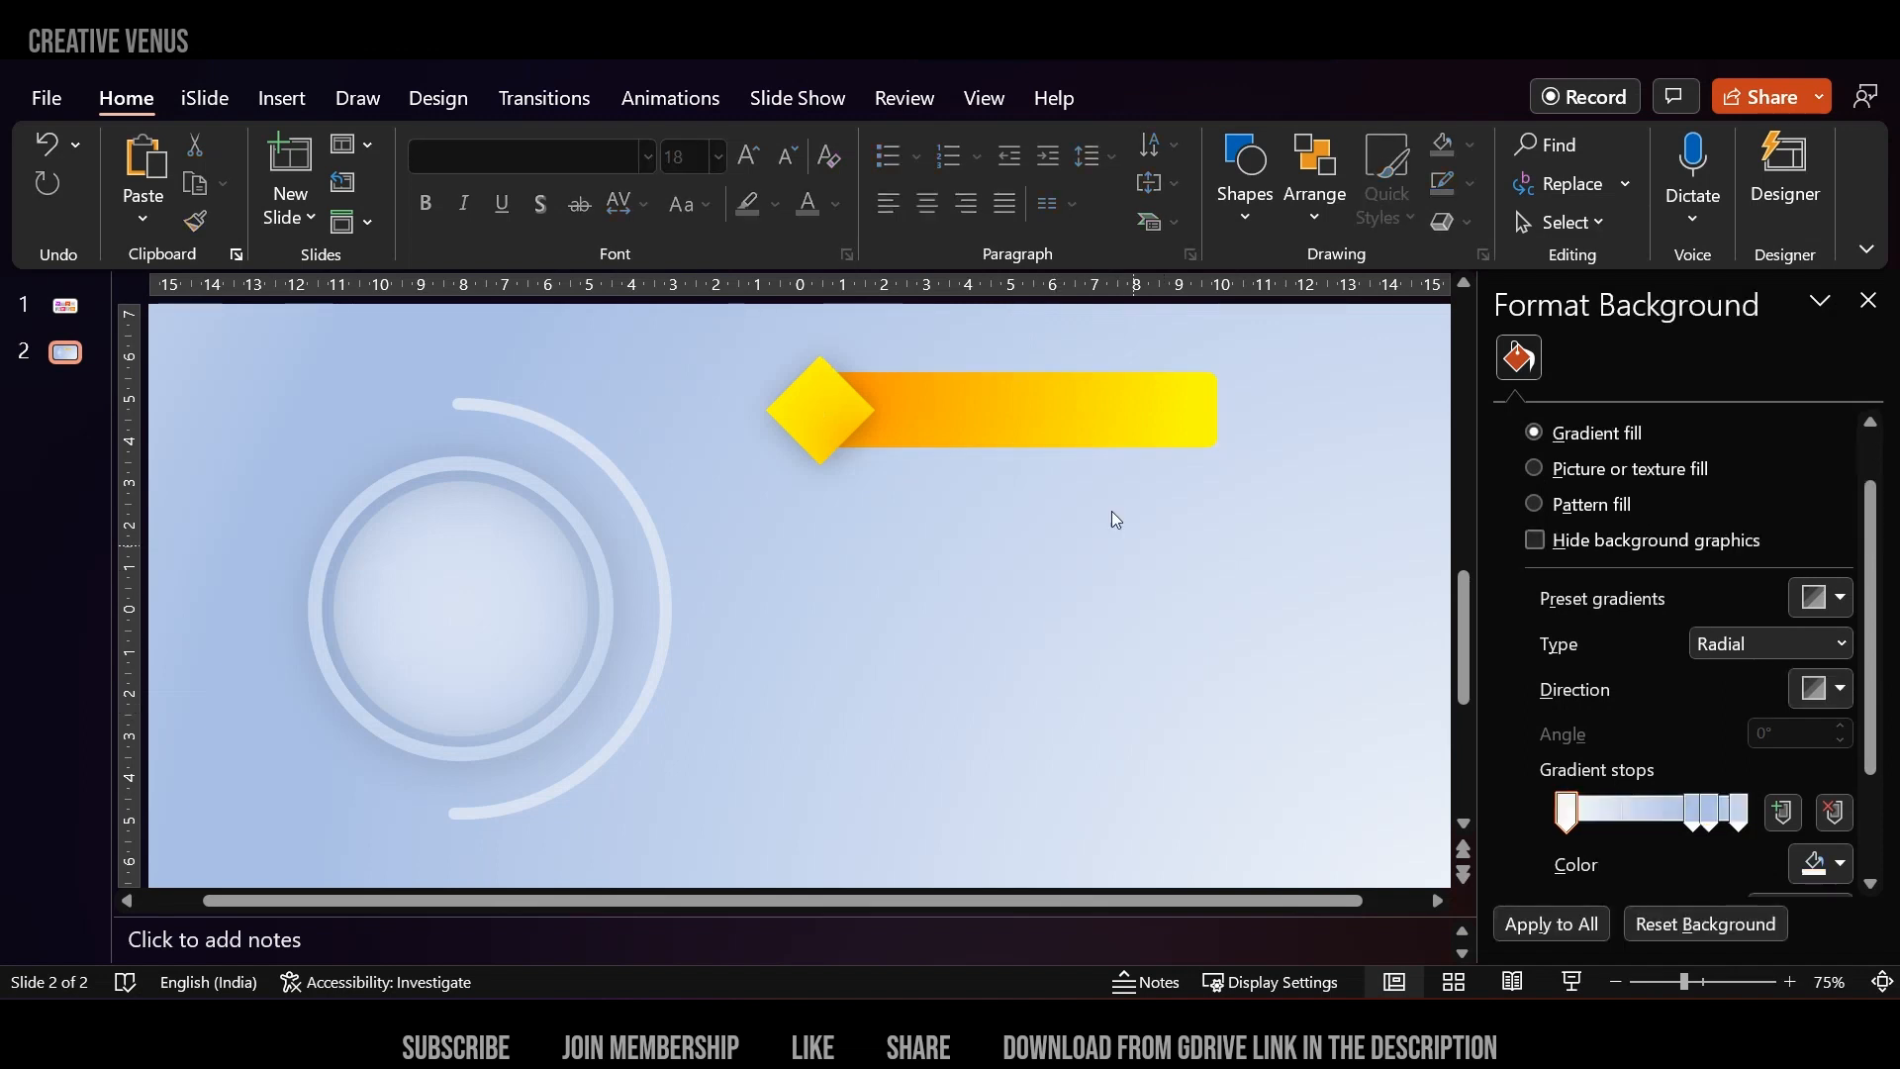
Move the diamond's orange and yellow gradient stops inward to strengthen its colour blend.
scroll(859, 489, "down", 2)
left_click(822, 458)
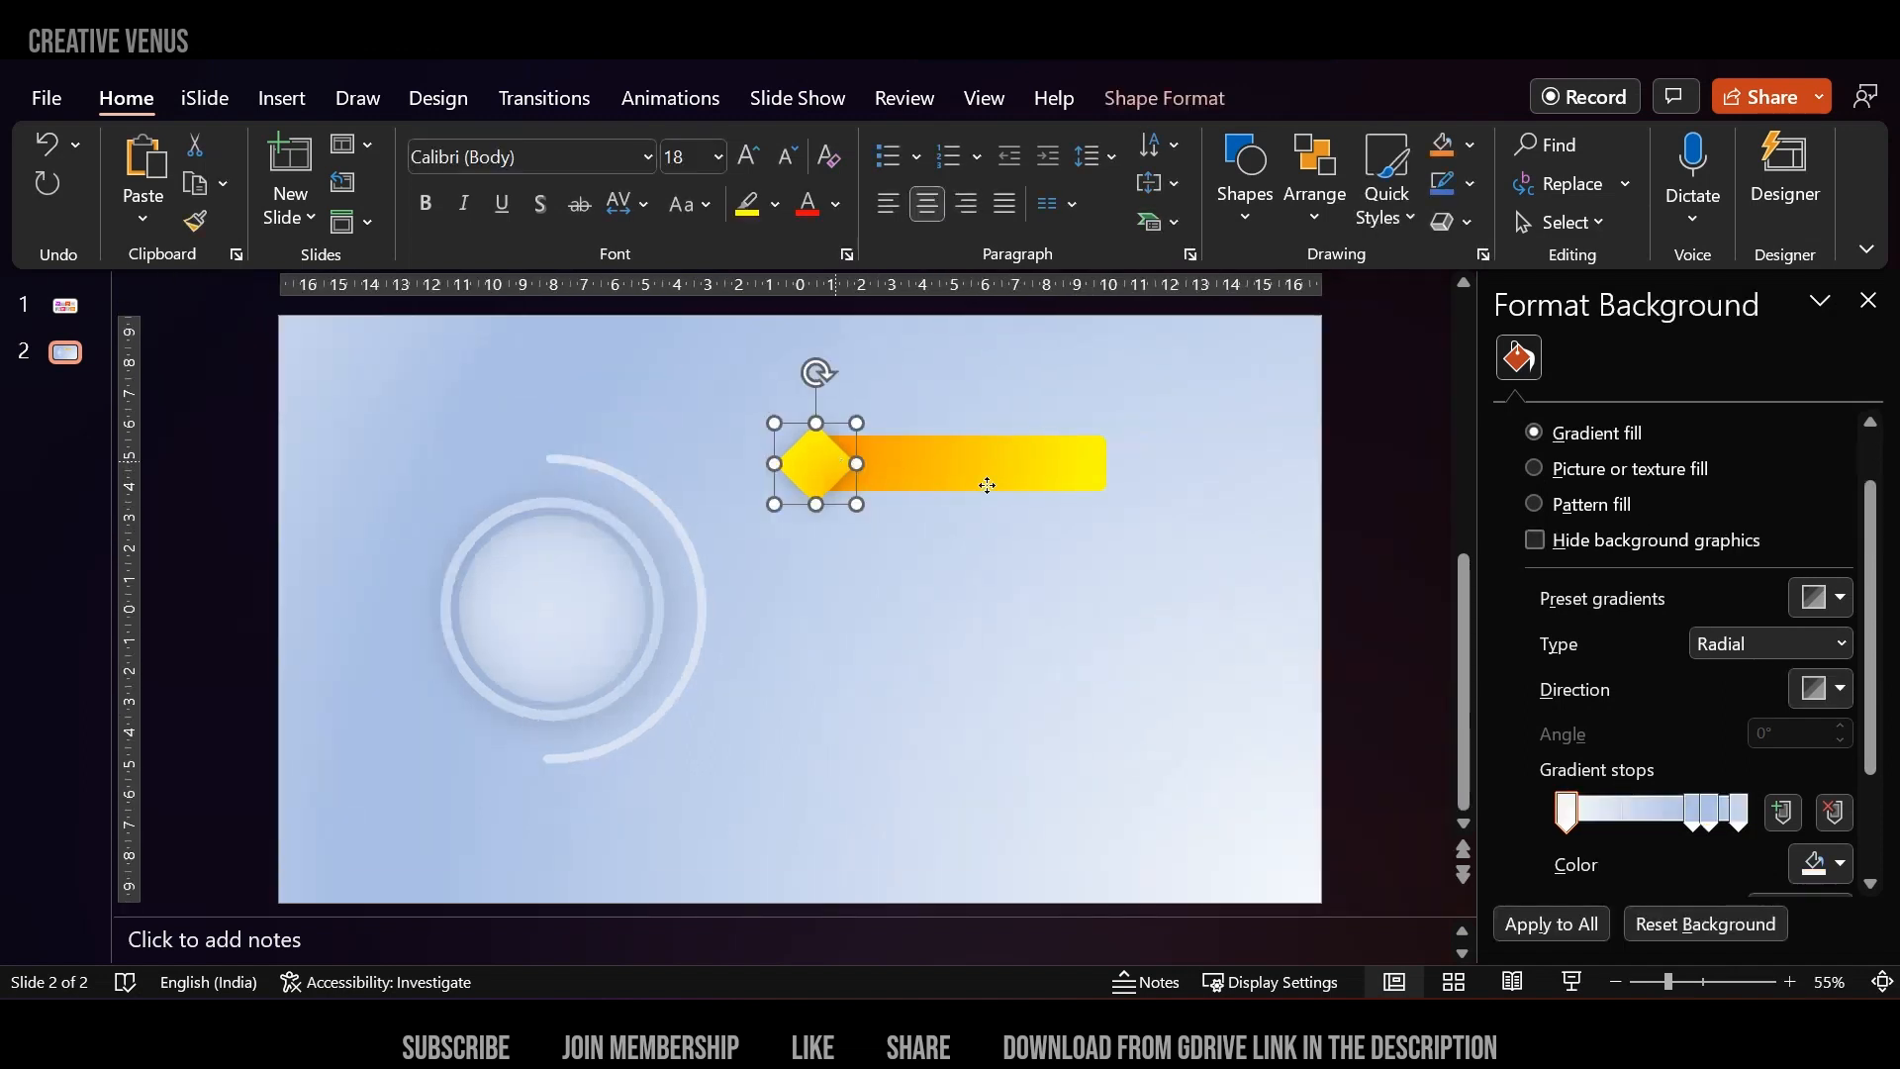
left_click_drag(1565, 895, 1603, 902)
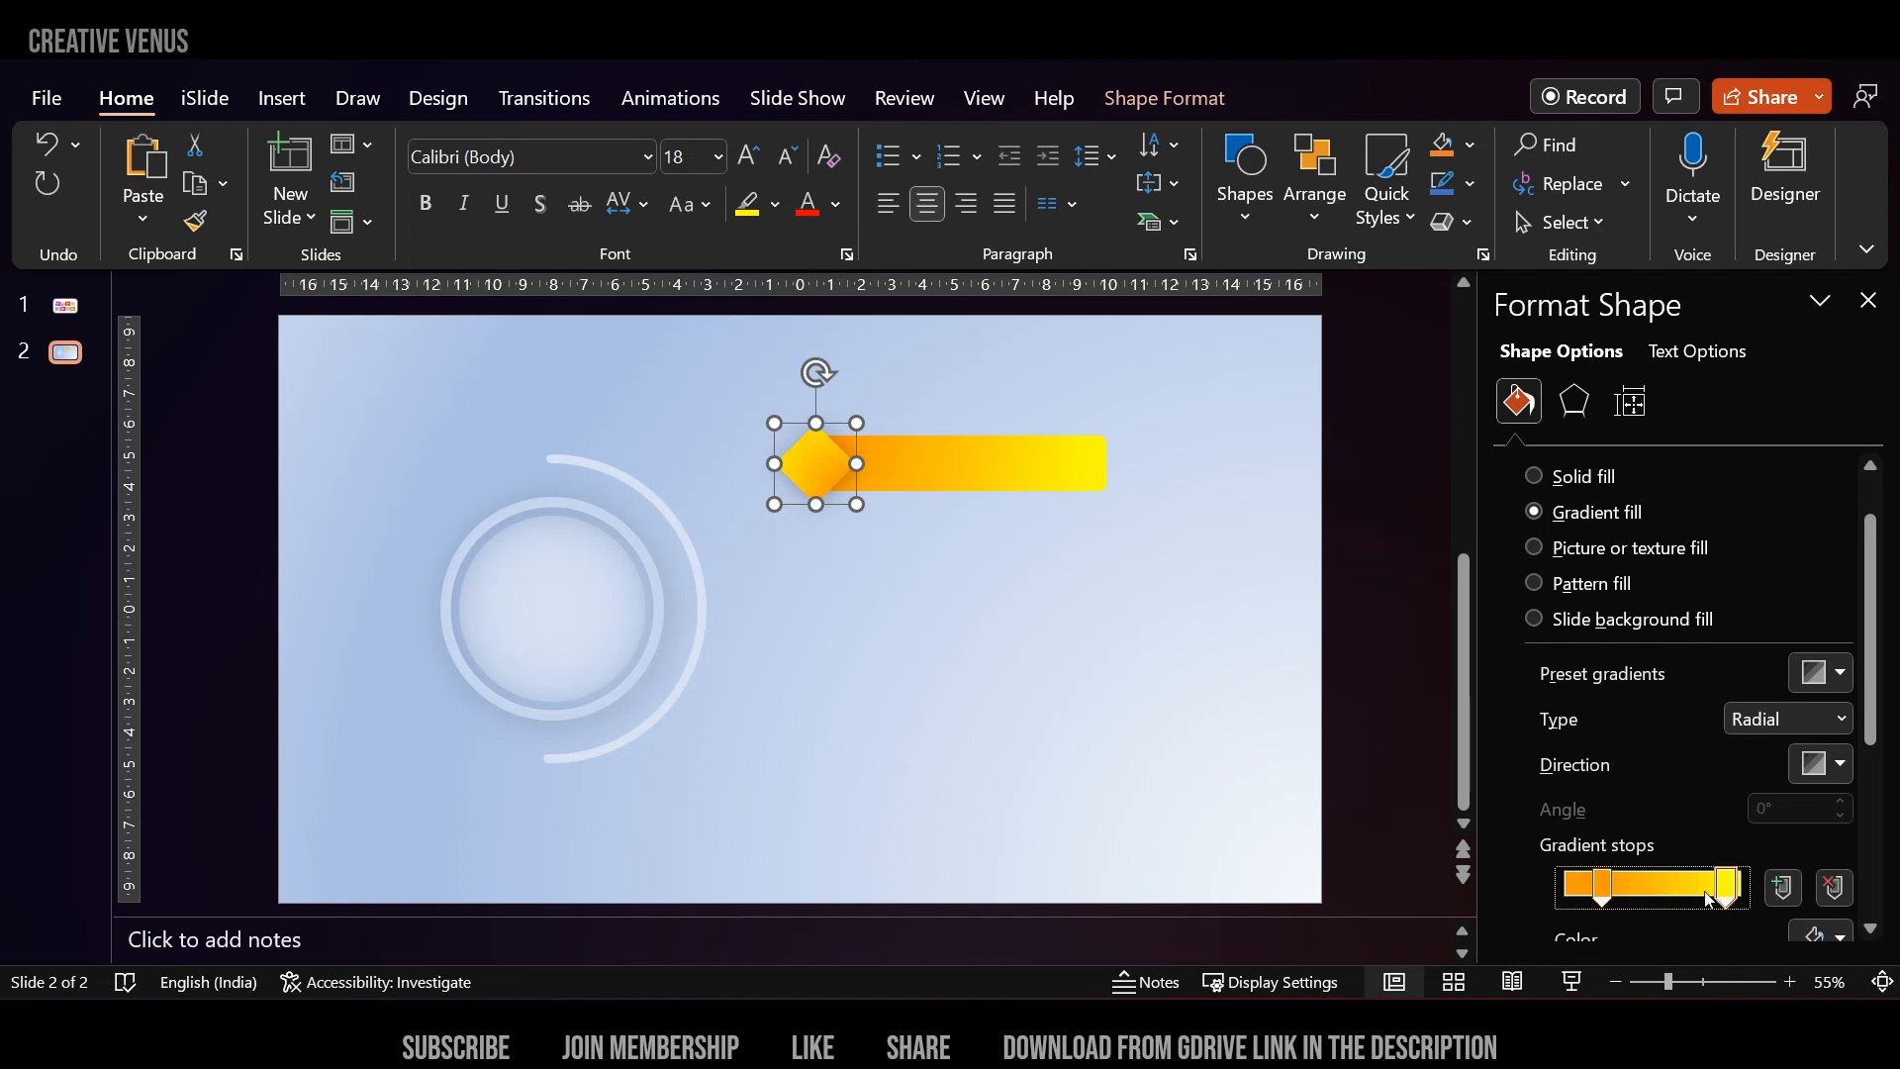
left_click_drag(1738, 897, 1682, 902)
left_click(1136, 630)
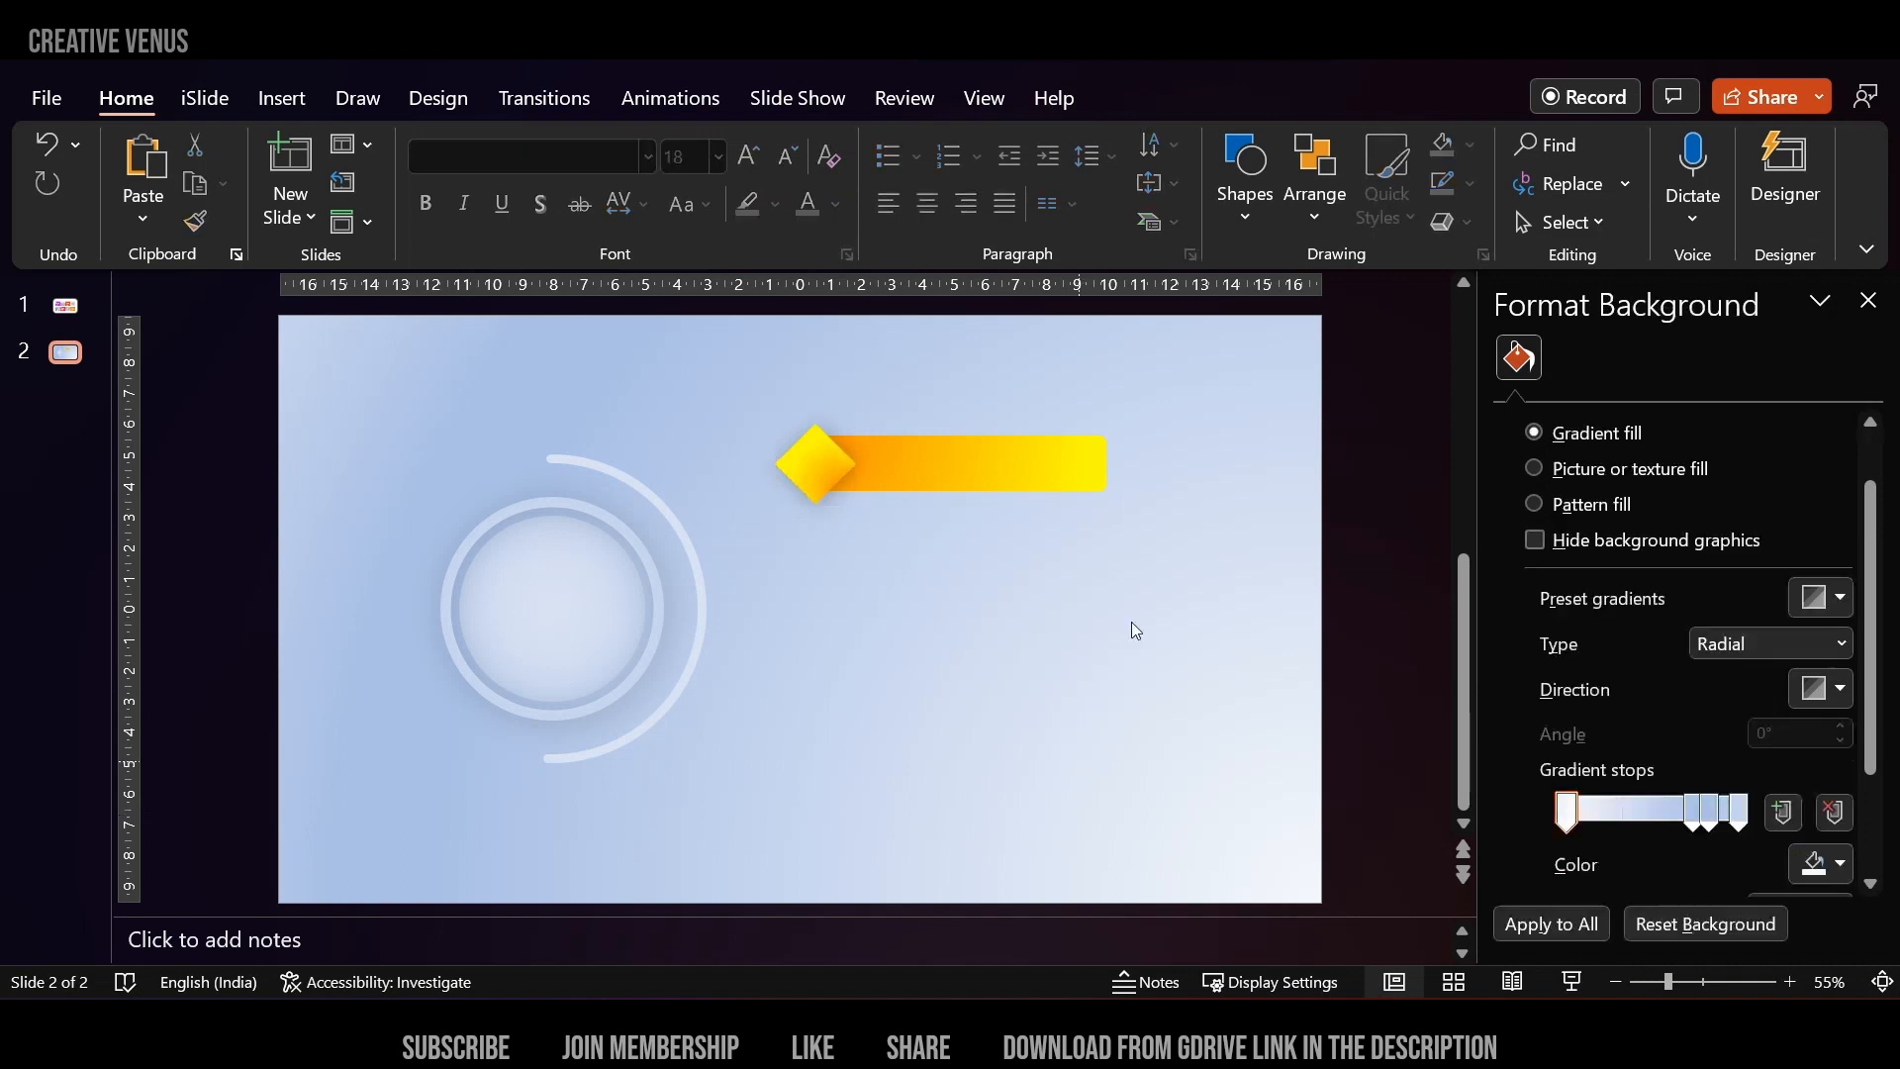
Give the rectangle a bottom-right outer shadow with 22 pt blur and 90% transparency, and fully round its corners.
left_click(1057, 476)
left_click(1576, 401)
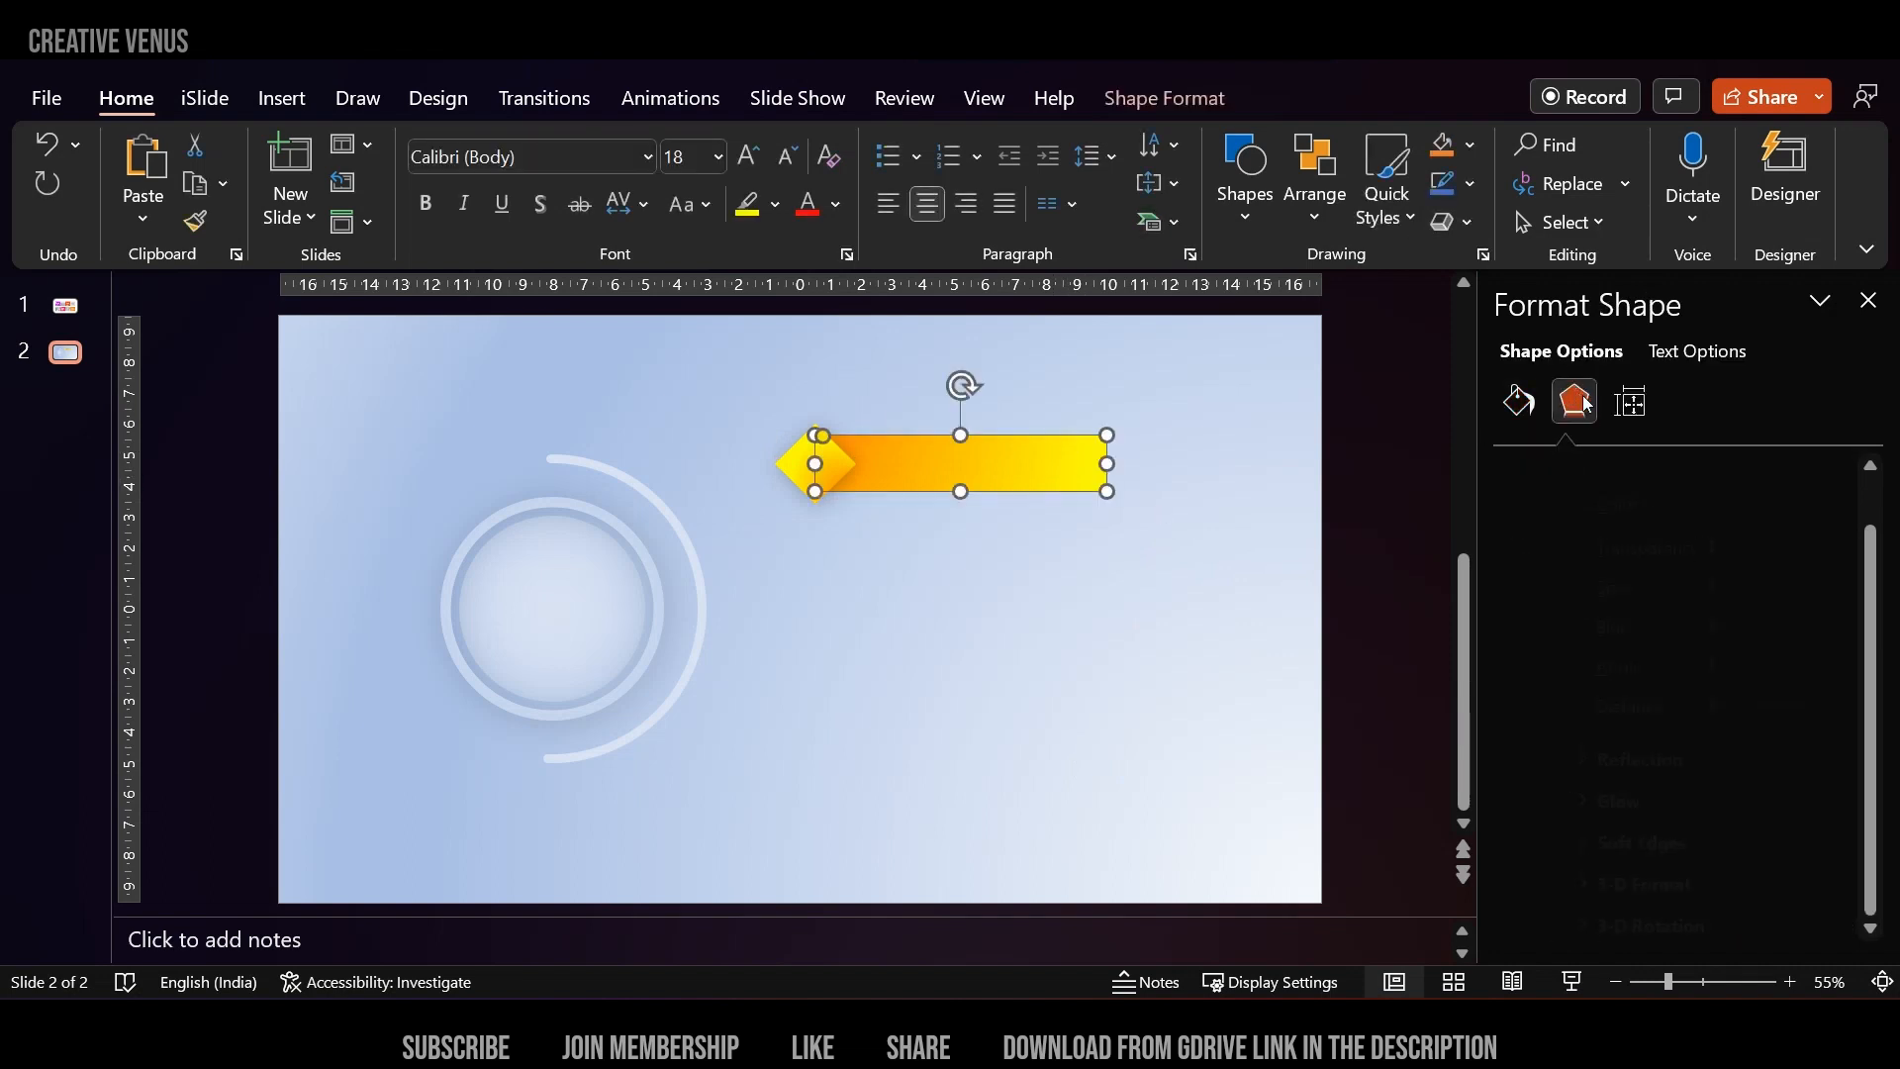
left_click(1796, 467)
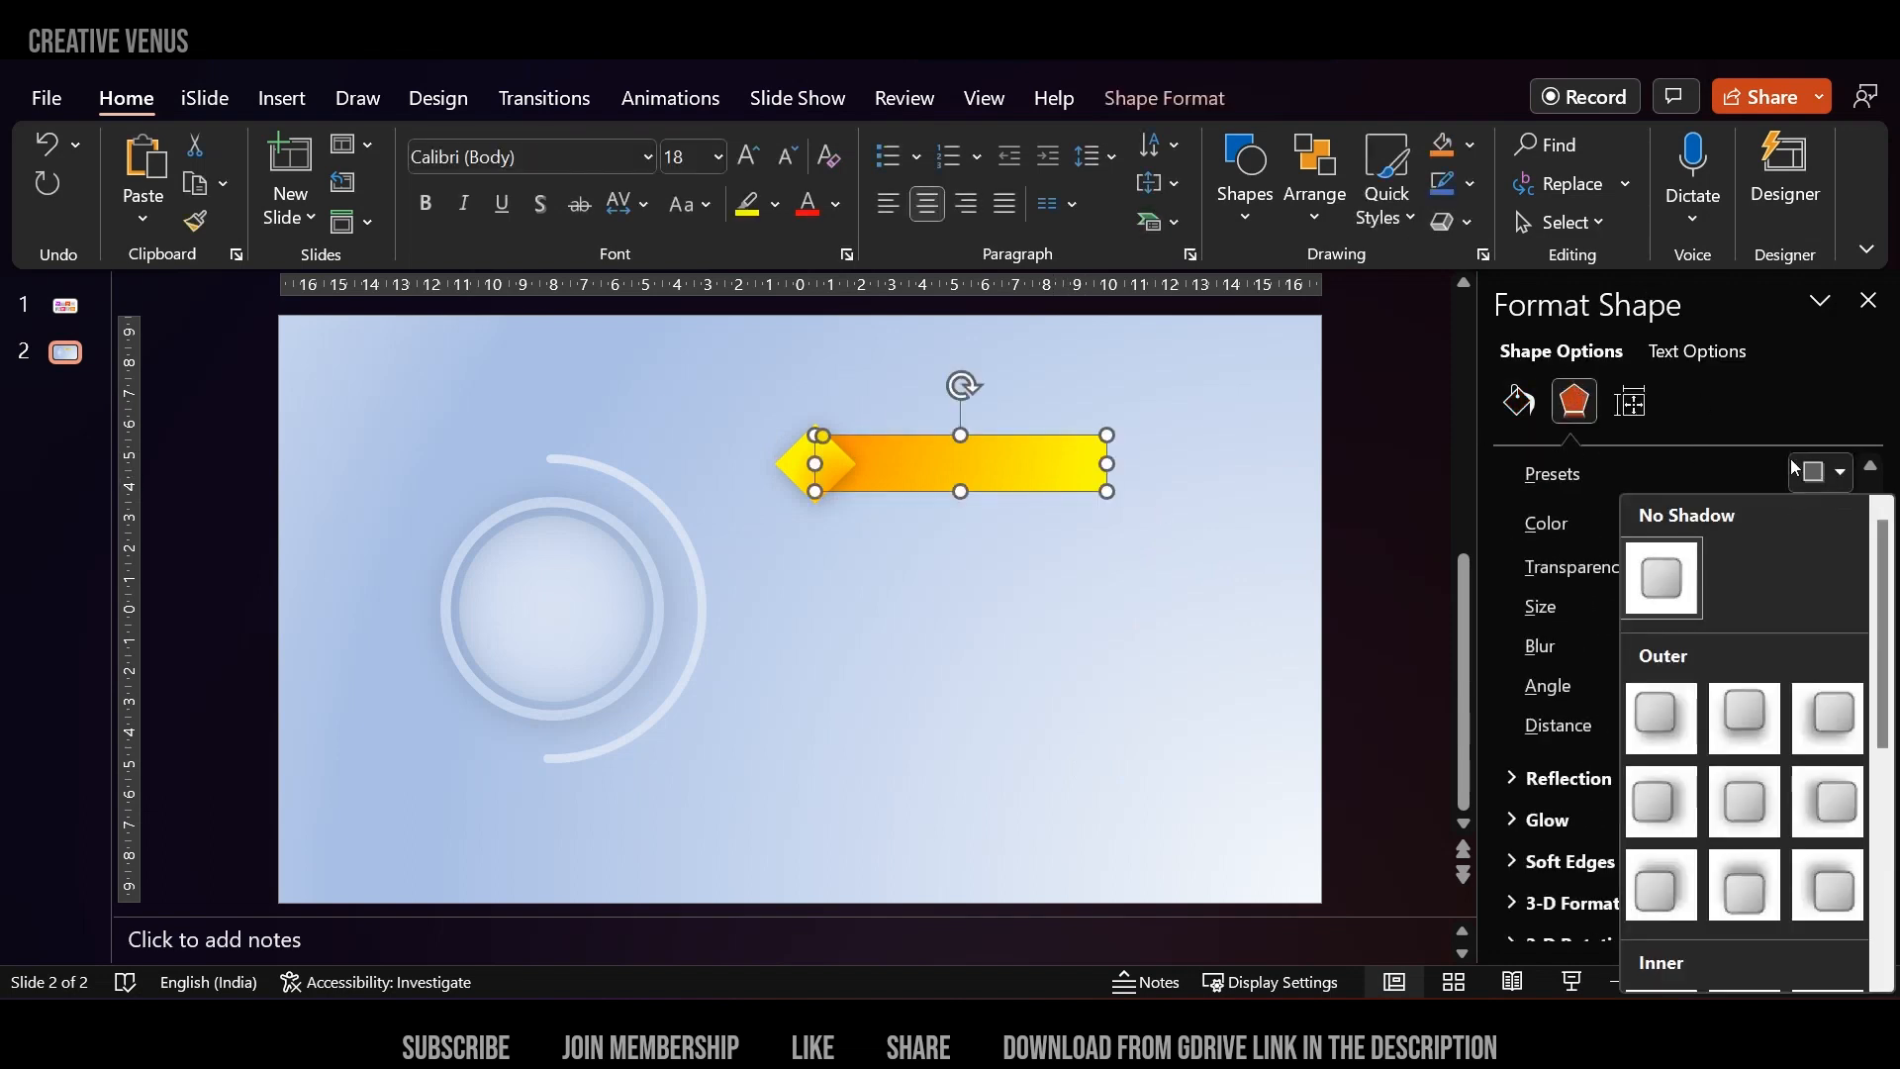
left_click(1650, 713)
left_click_drag(1647, 645, 1672, 645)
left_click_drag(1697, 566, 1730, 568)
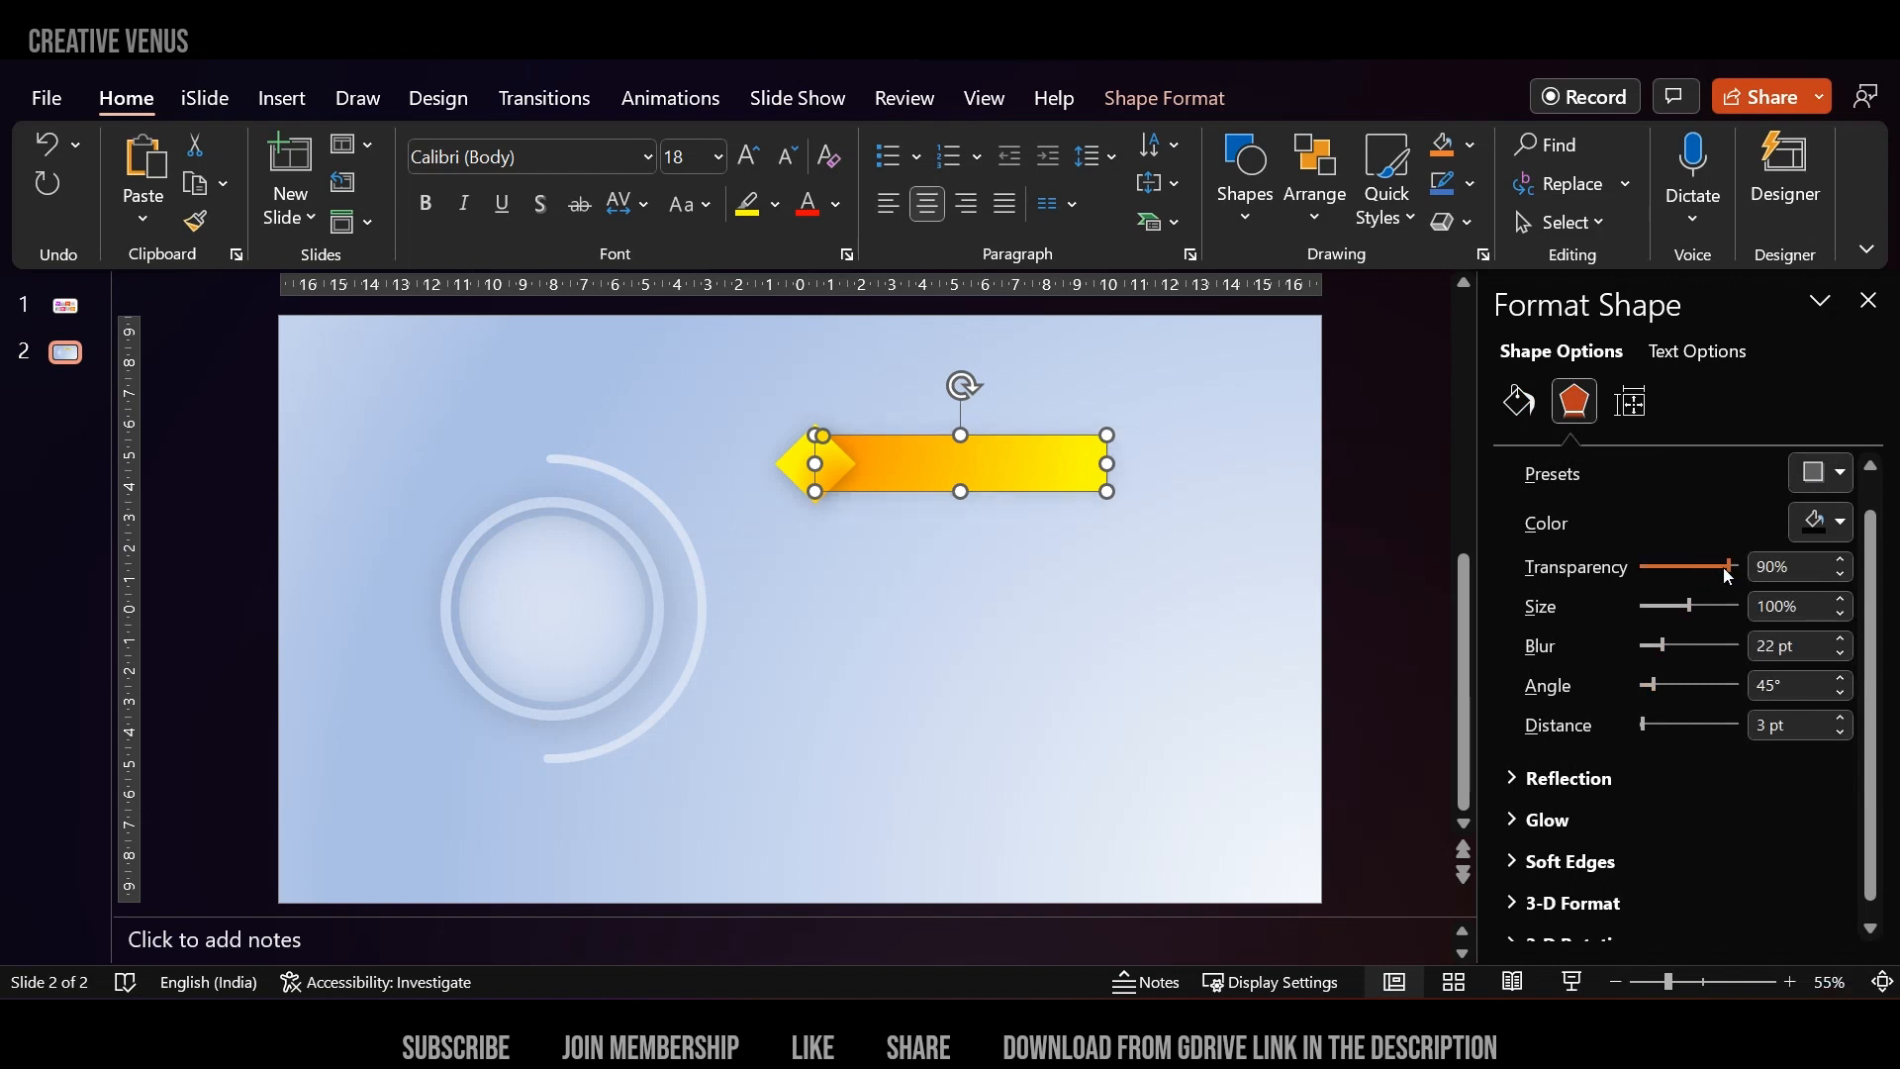
left_click_drag(822, 436, 981, 451)
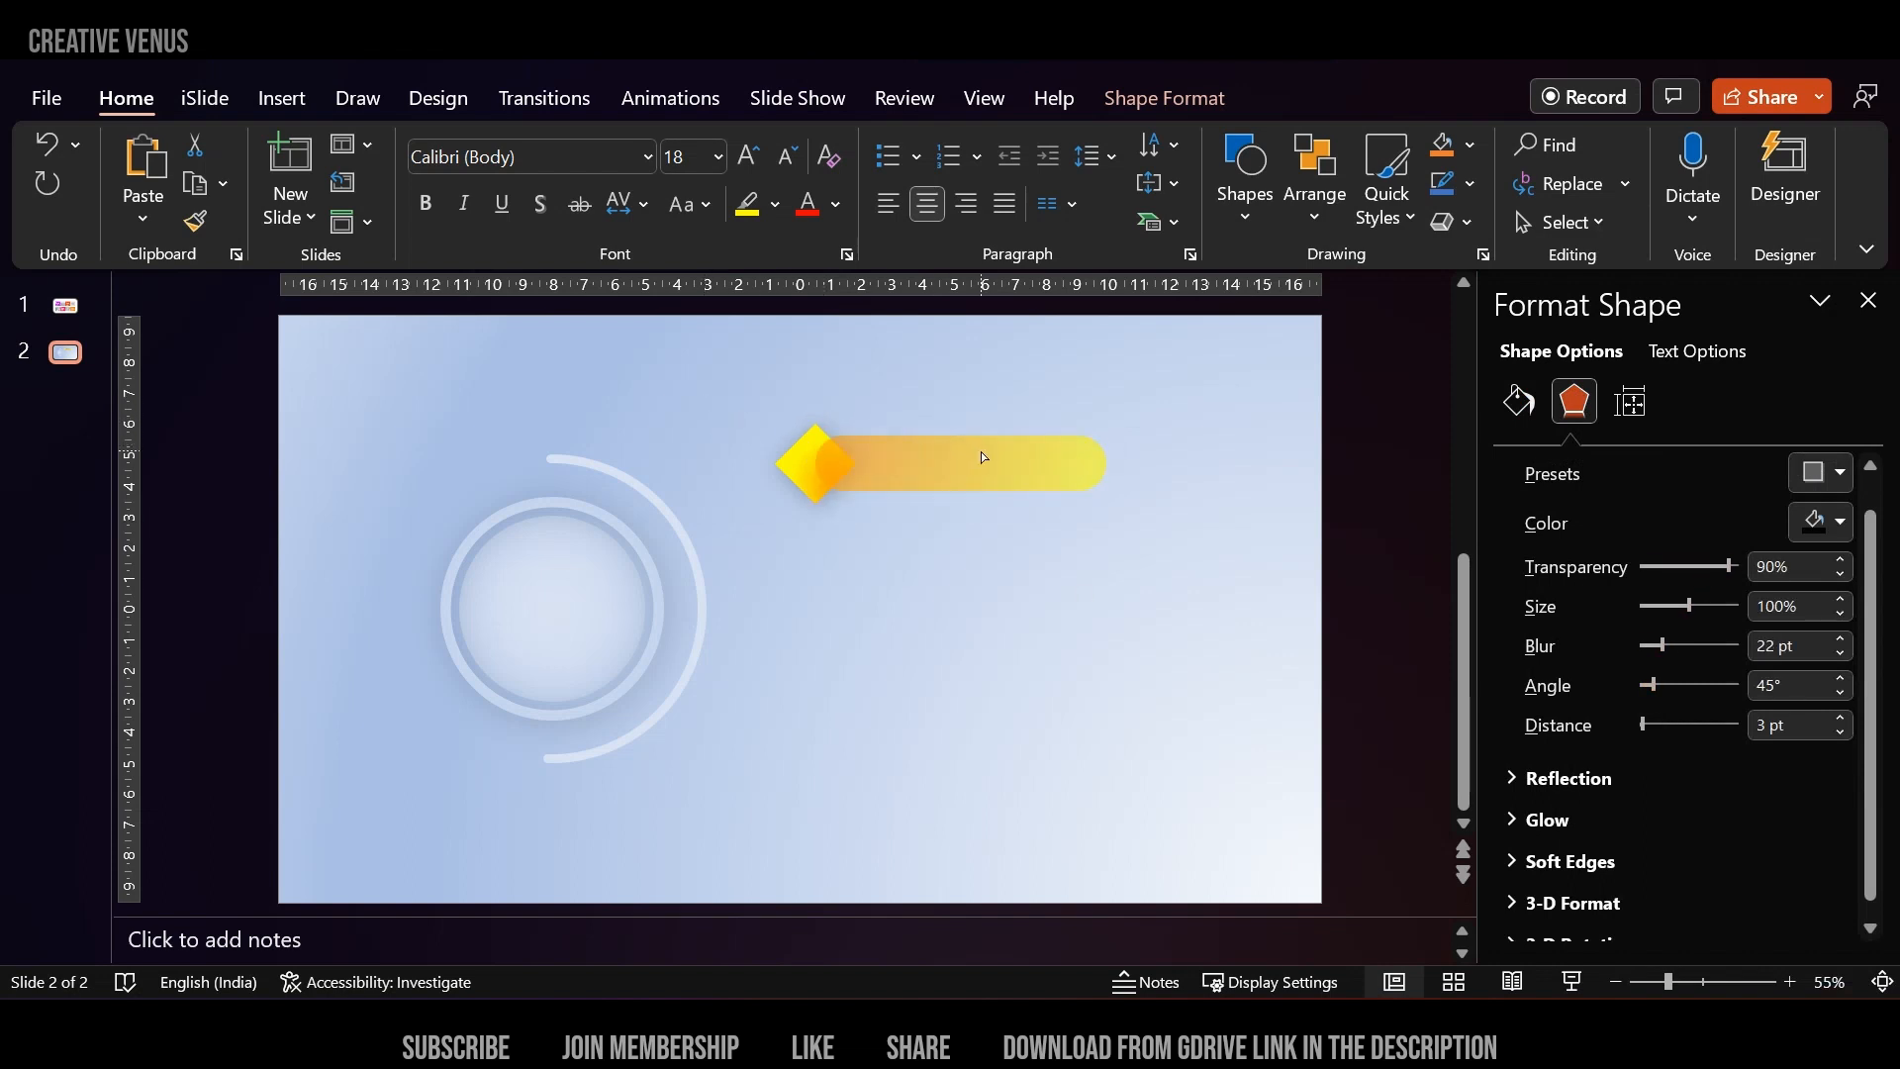
Duplicate the yellow-orange gradient diamond into the empty area below the label bar.
left_click_drag(704, 422, 655, 429)
left_click(900, 653)
left_click(282, 98)
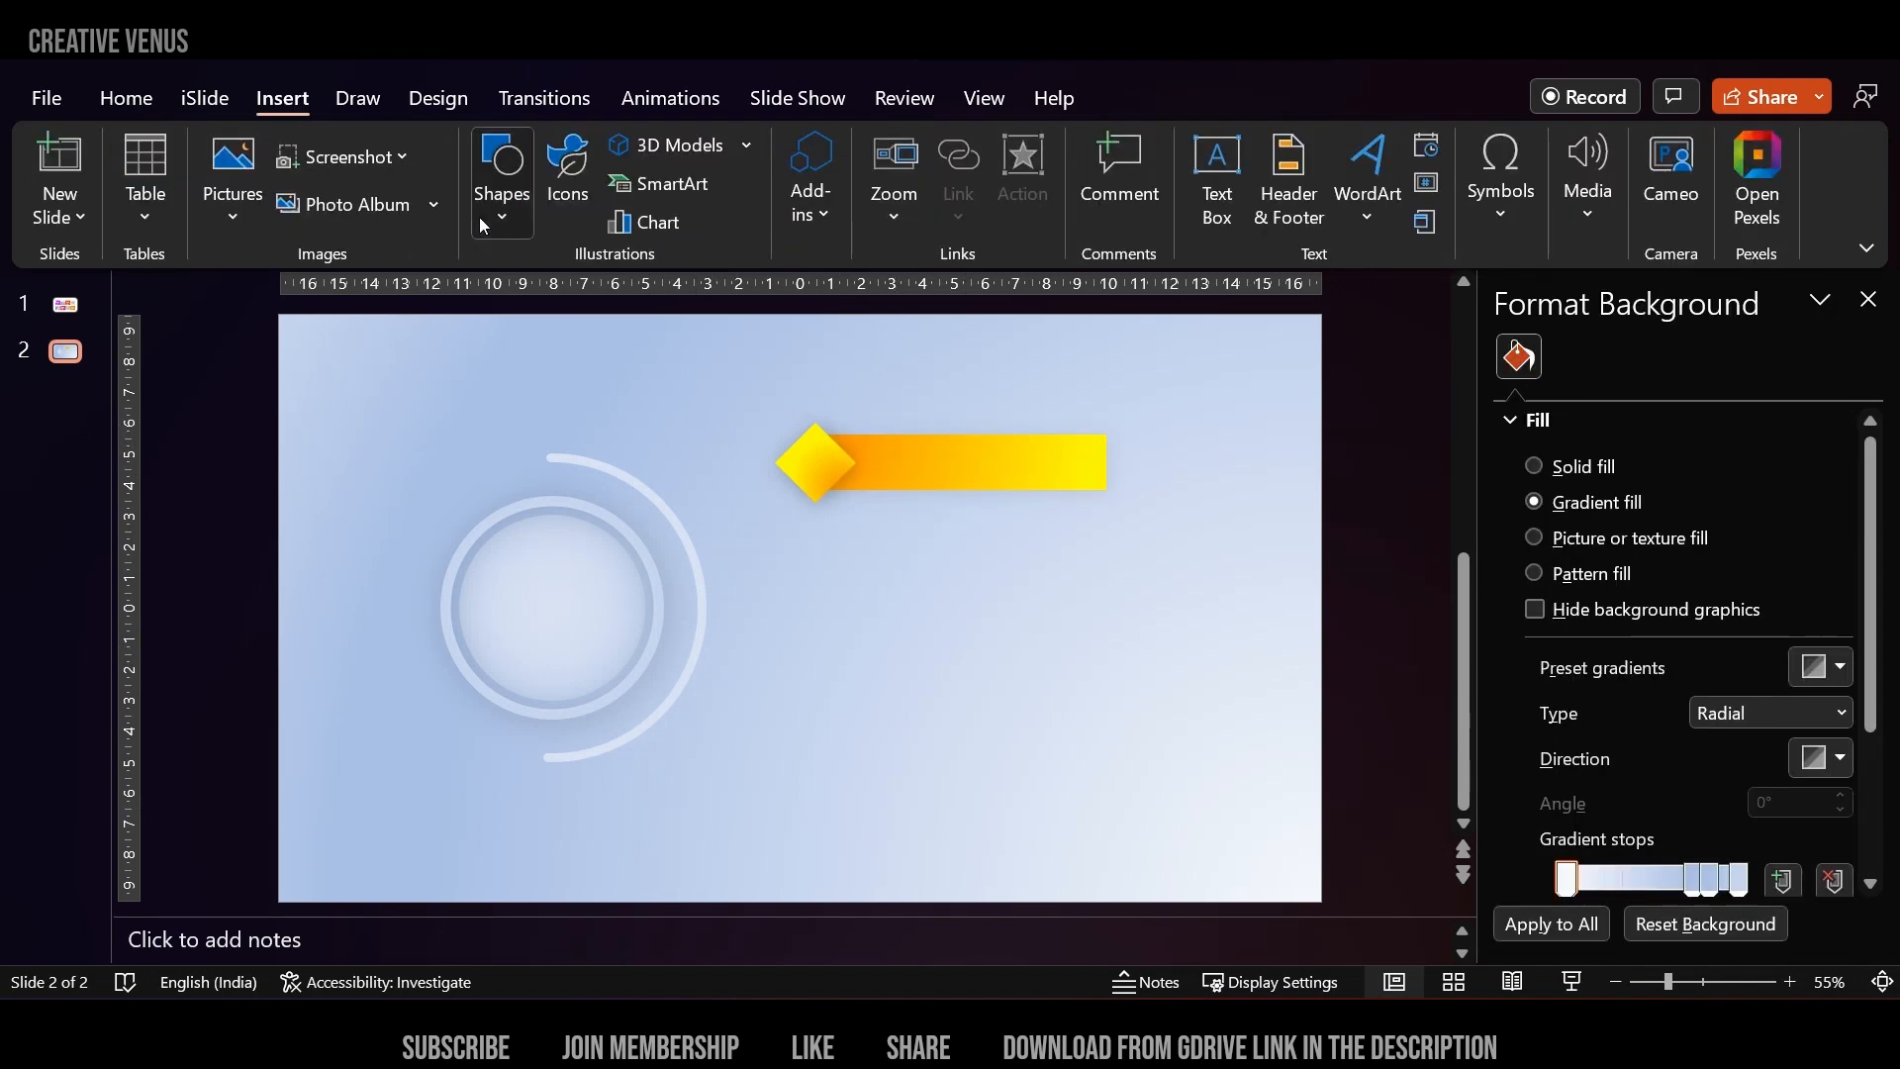
left_click(484, 216)
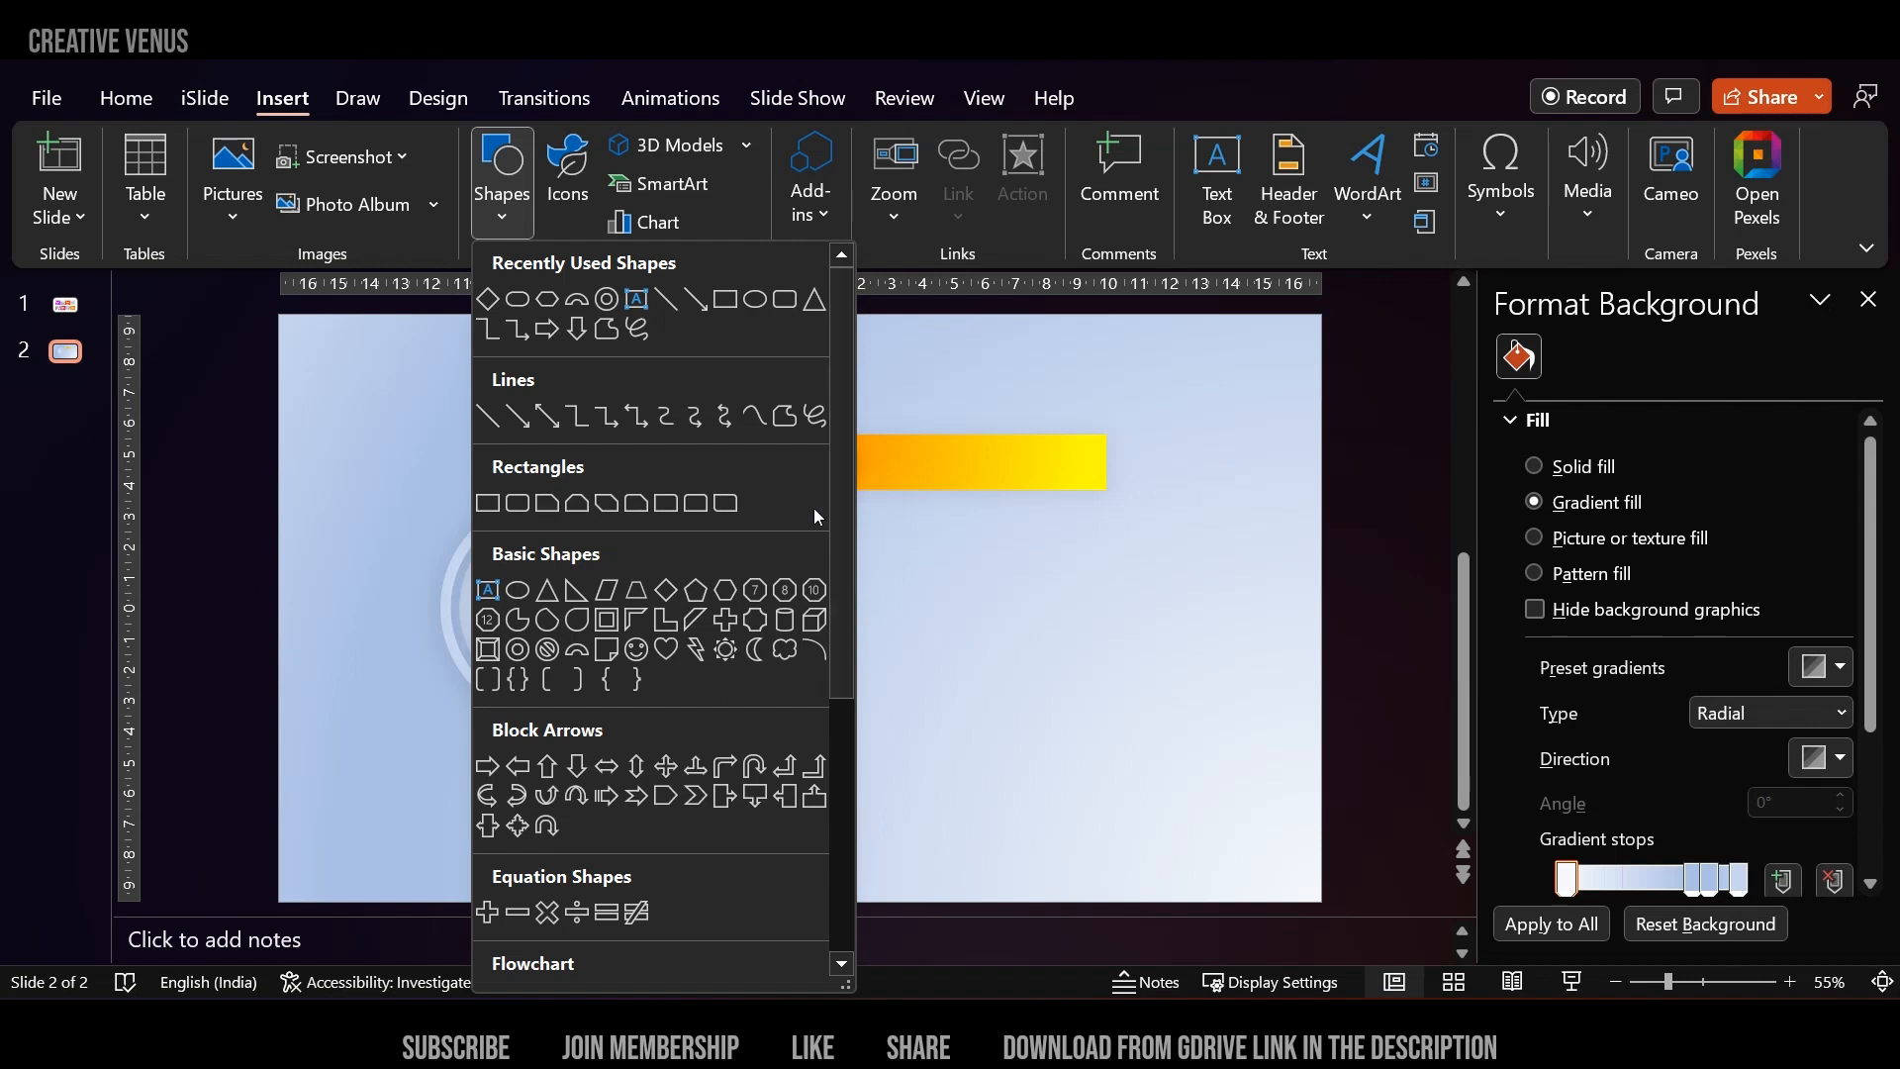
left_click(878, 643)
left_click(816, 462)
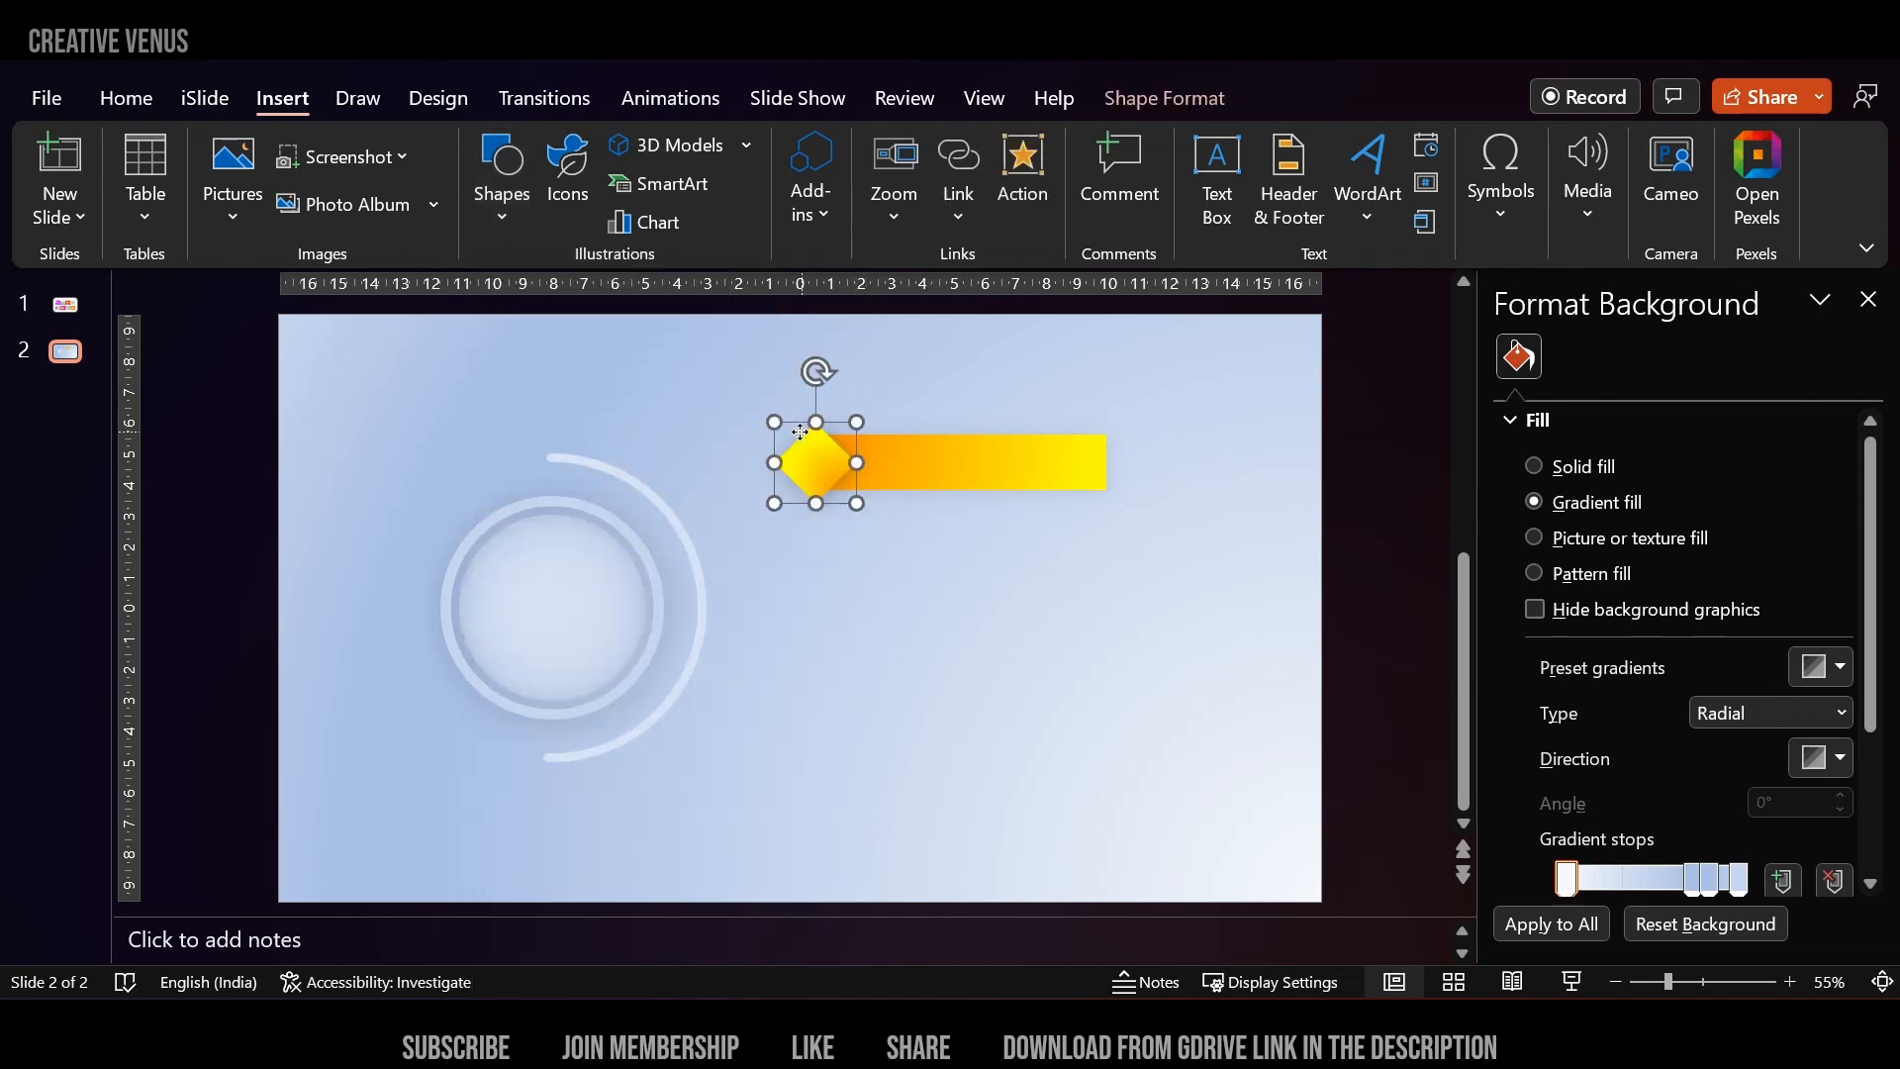
left_click_drag(821, 463, 879, 649)
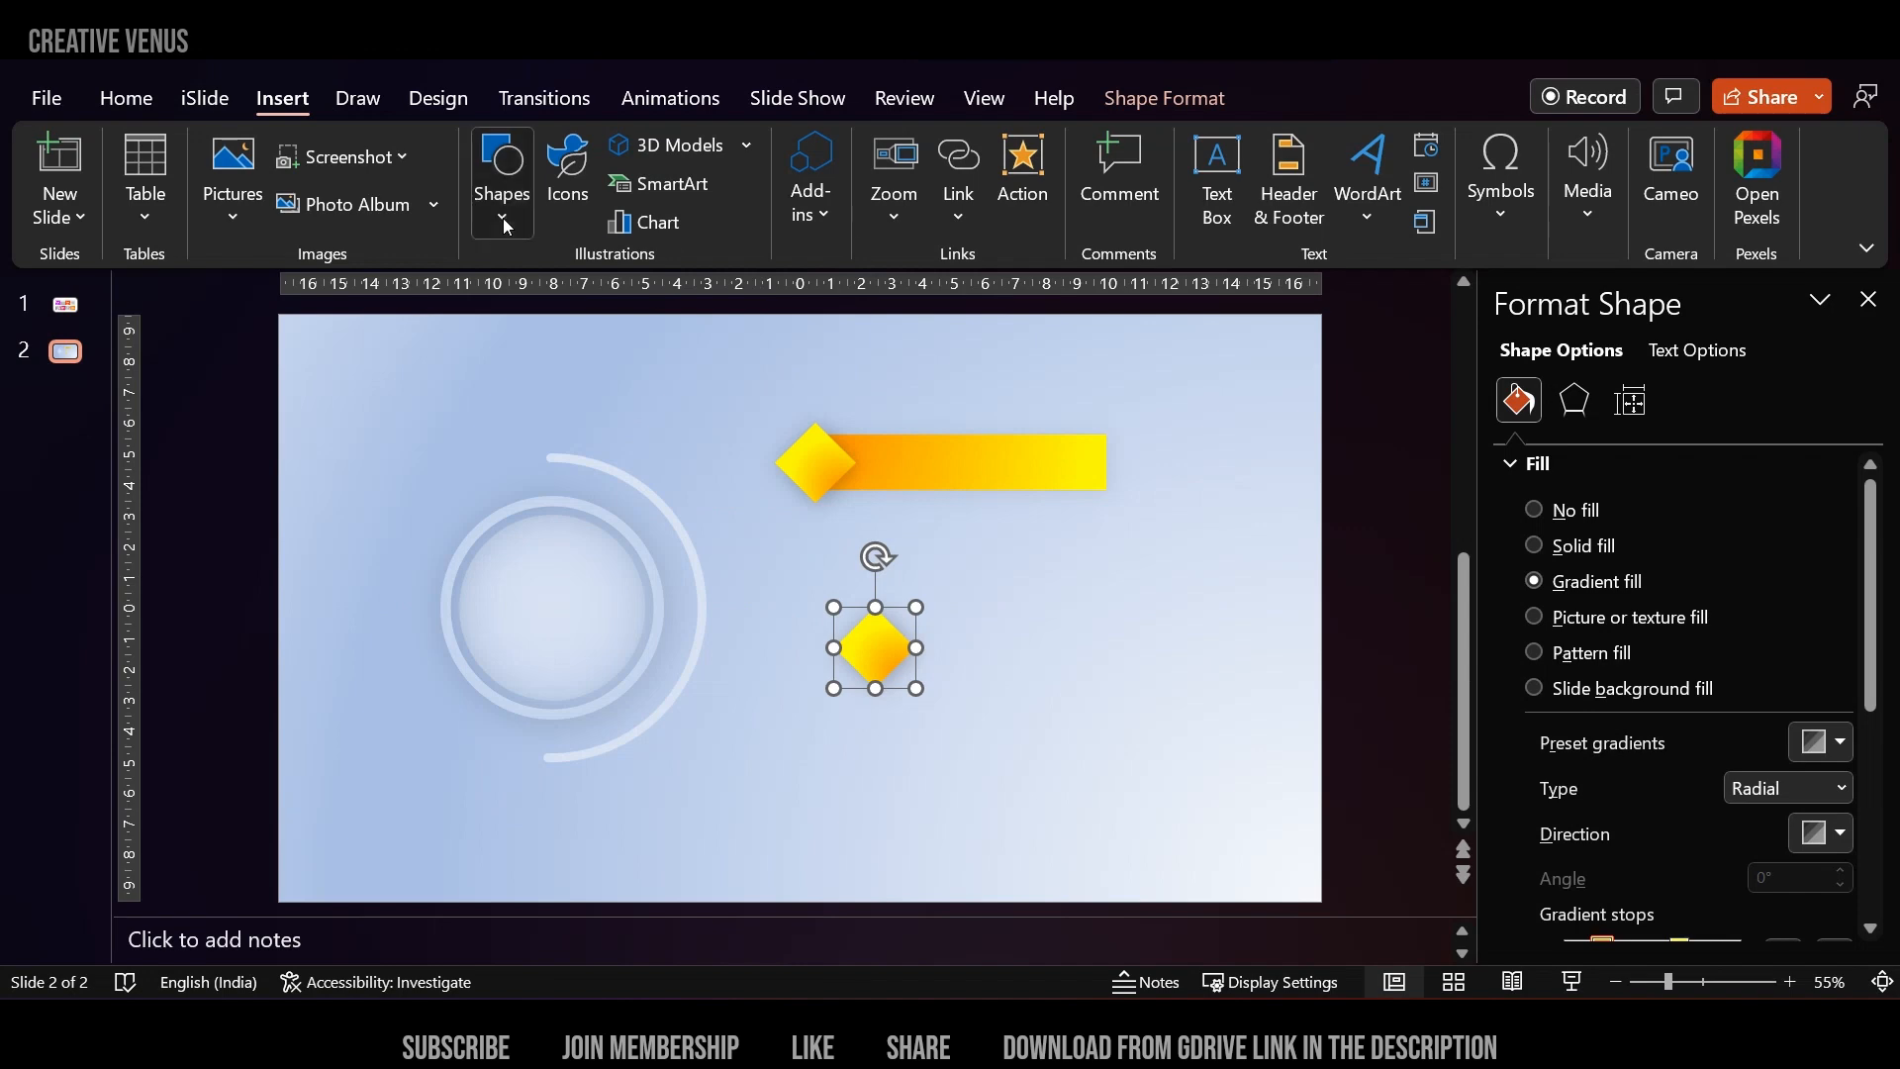
Draw a rounded square about the diamond's size beside the duplicated diamond, and select that diamond as the formatting source.
left_click(503, 218)
left_click(784, 299)
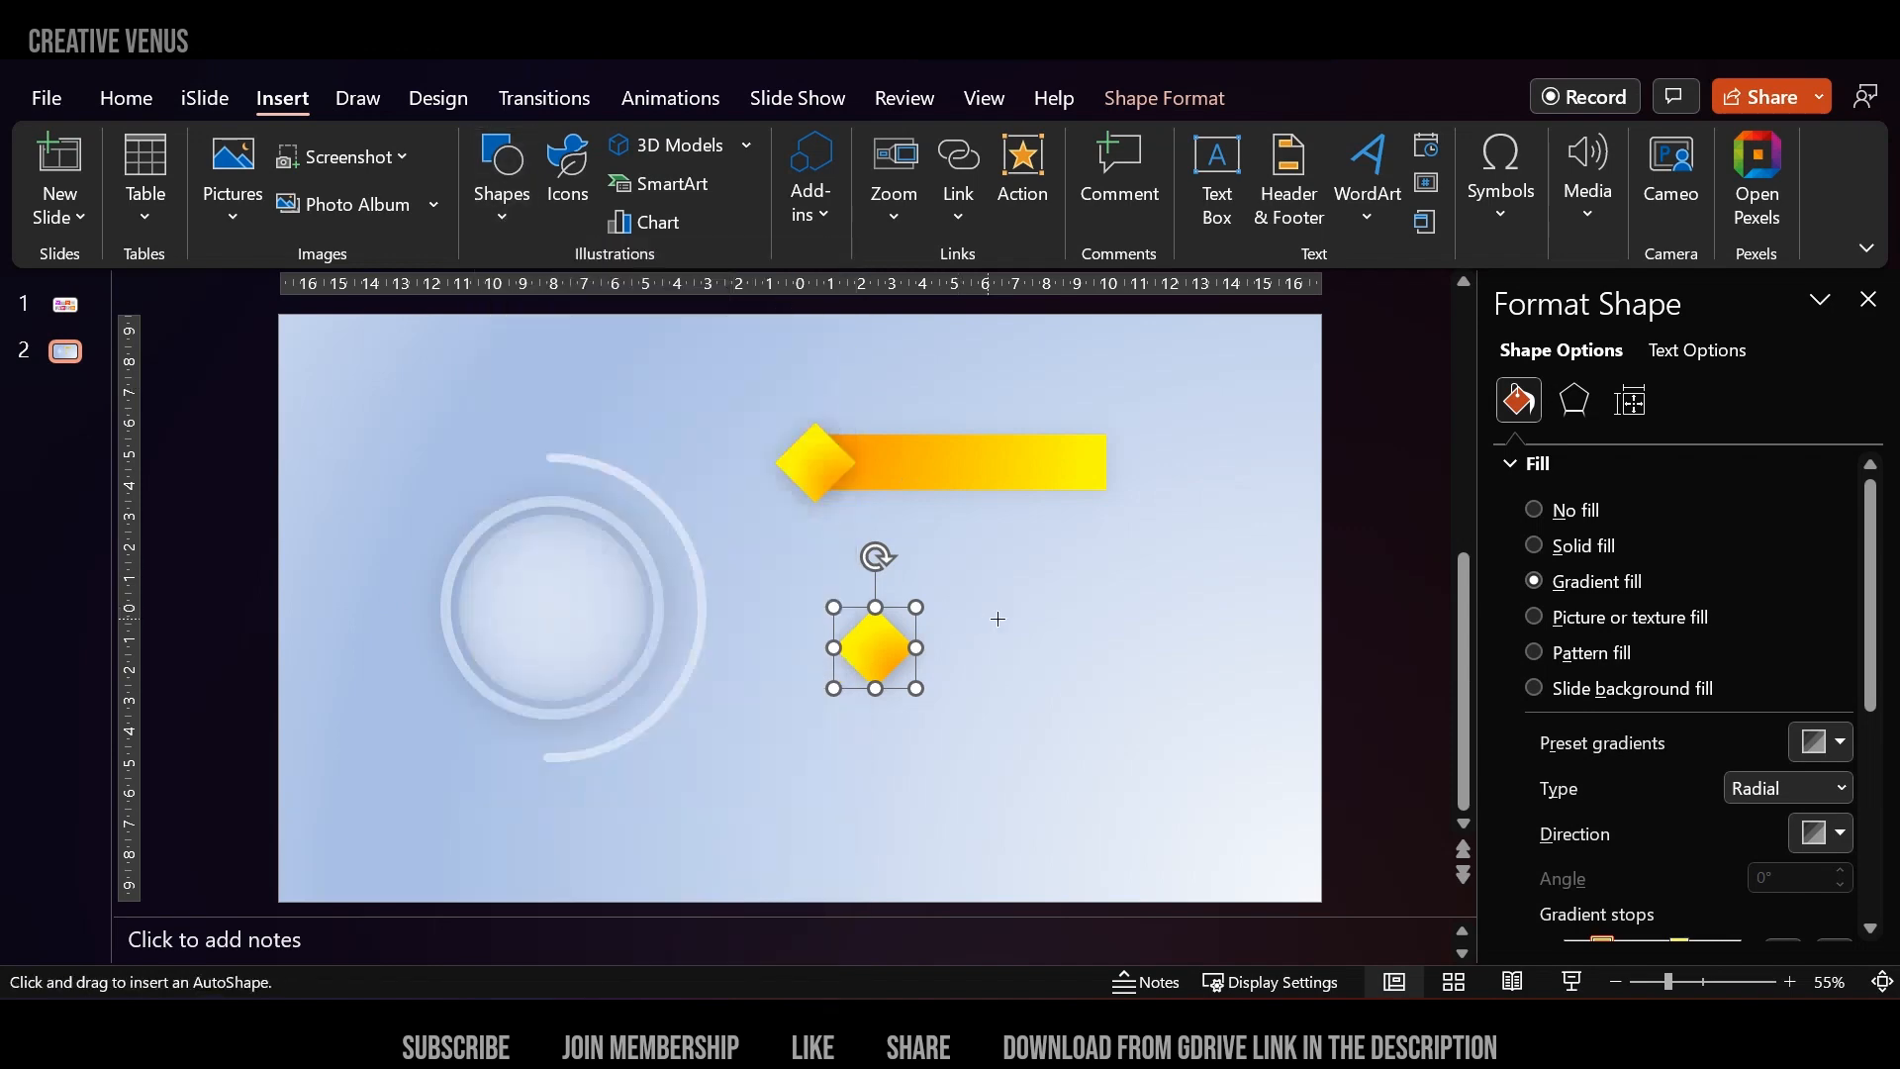
mouse_move(984, 610)
left_mouse_down()
mouse_move(1043, 695)
mouse_move(1062, 690)
left_mouse_up()
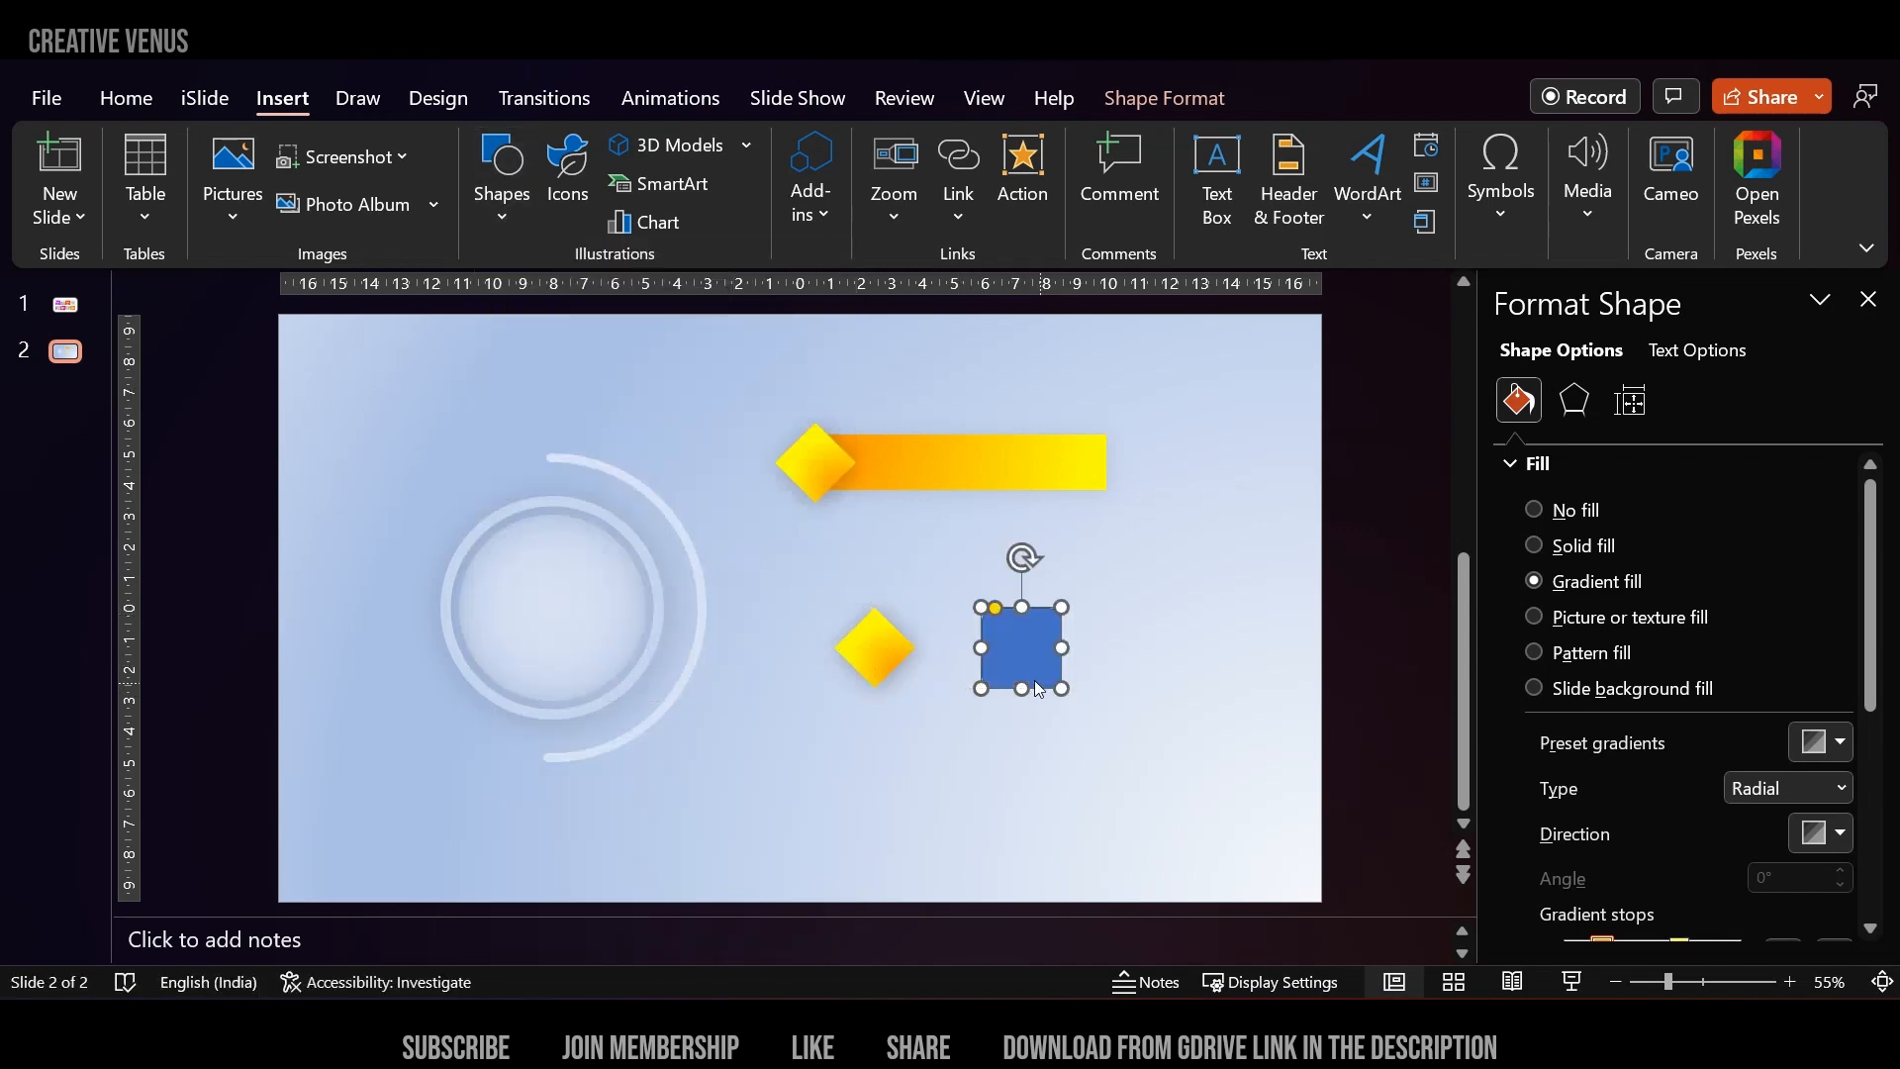
left_click(877, 653)
left_click(157, 103)
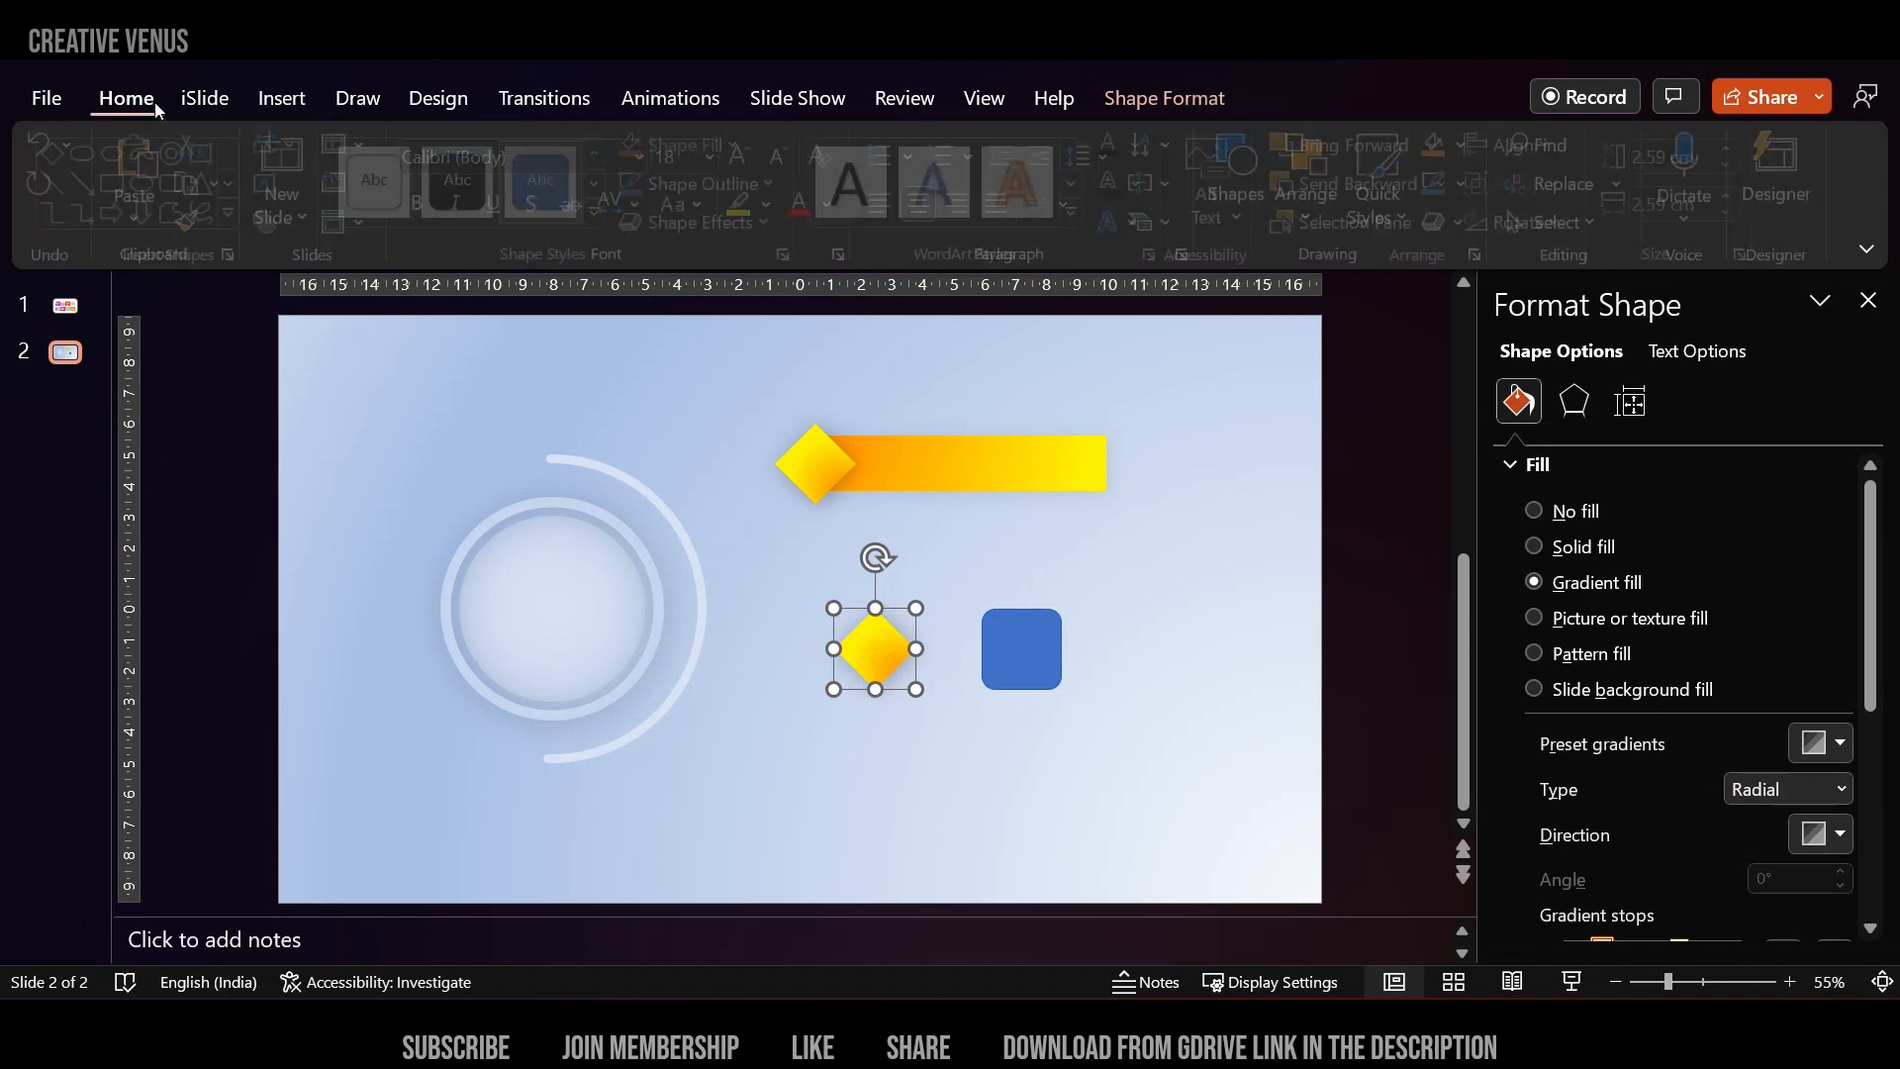
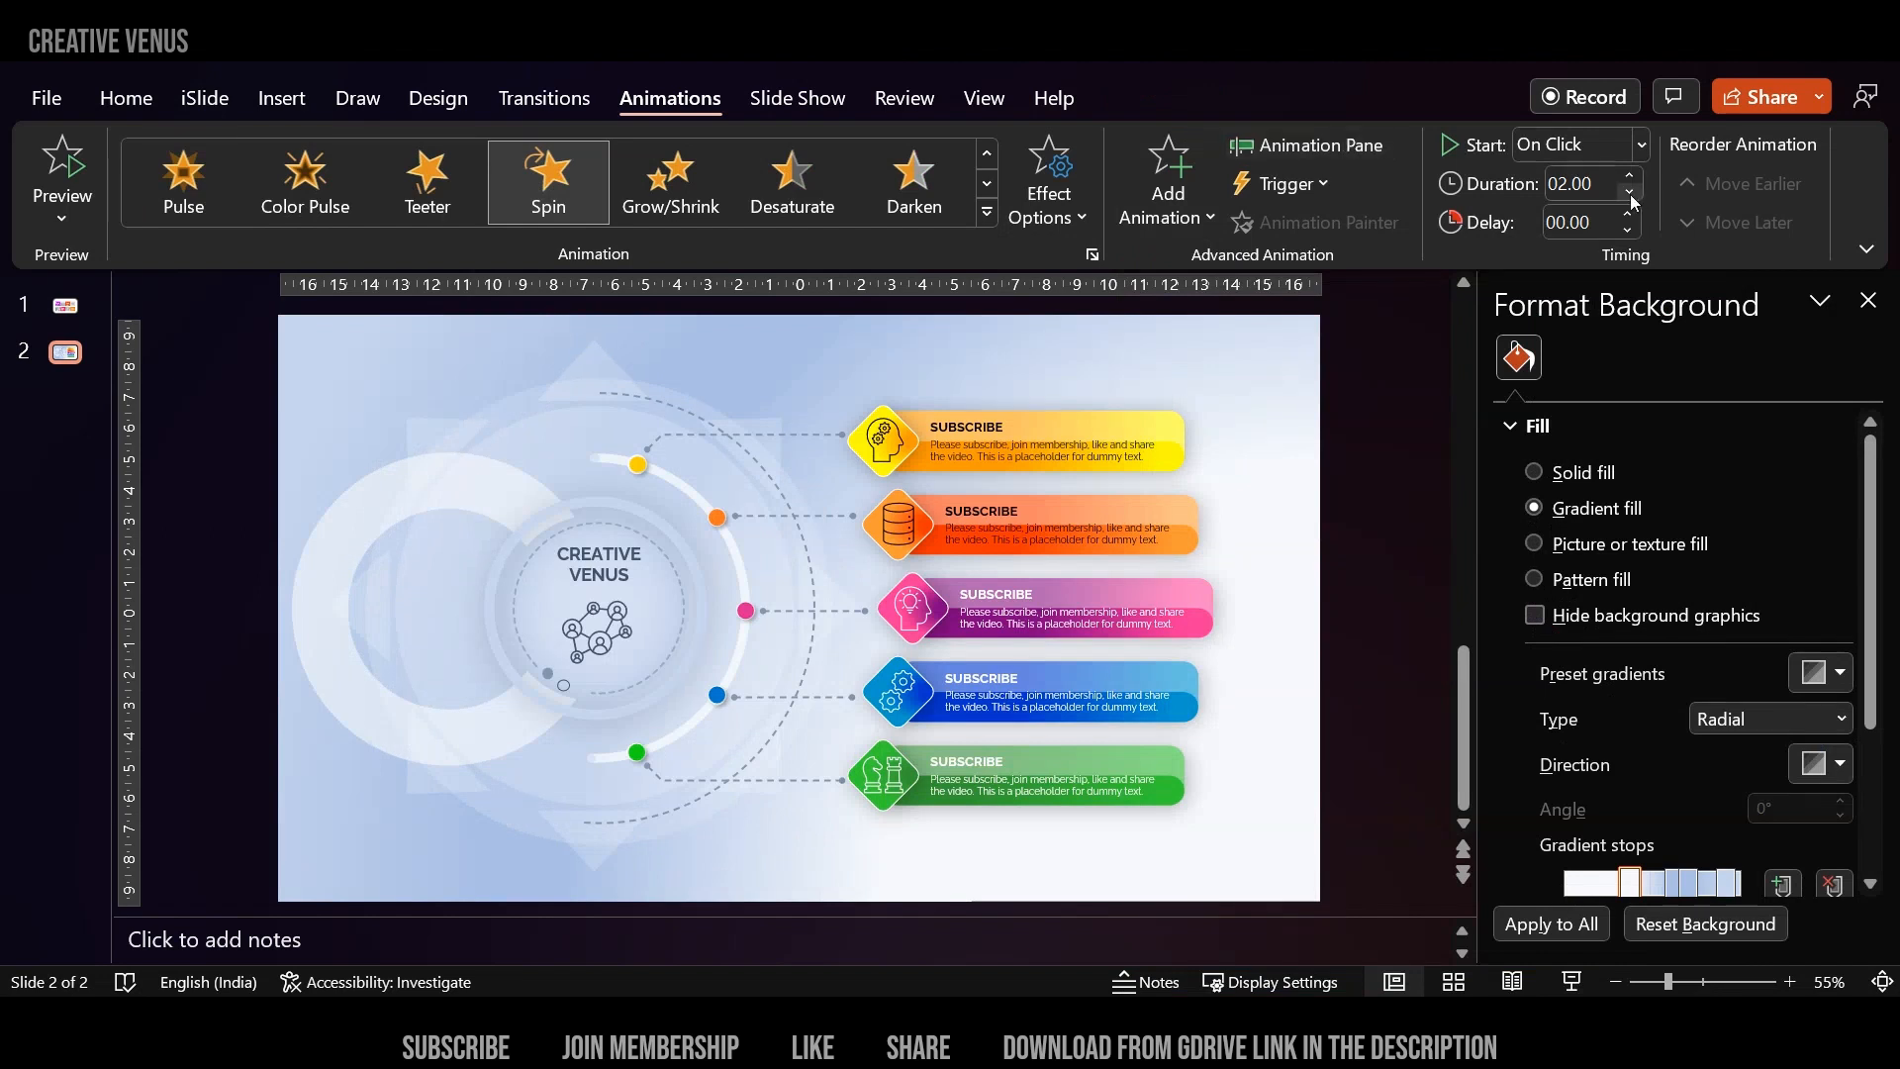
Set the background sun shape's Spin animation to last 10 seconds and start With Previous.
left_click(1611, 190)
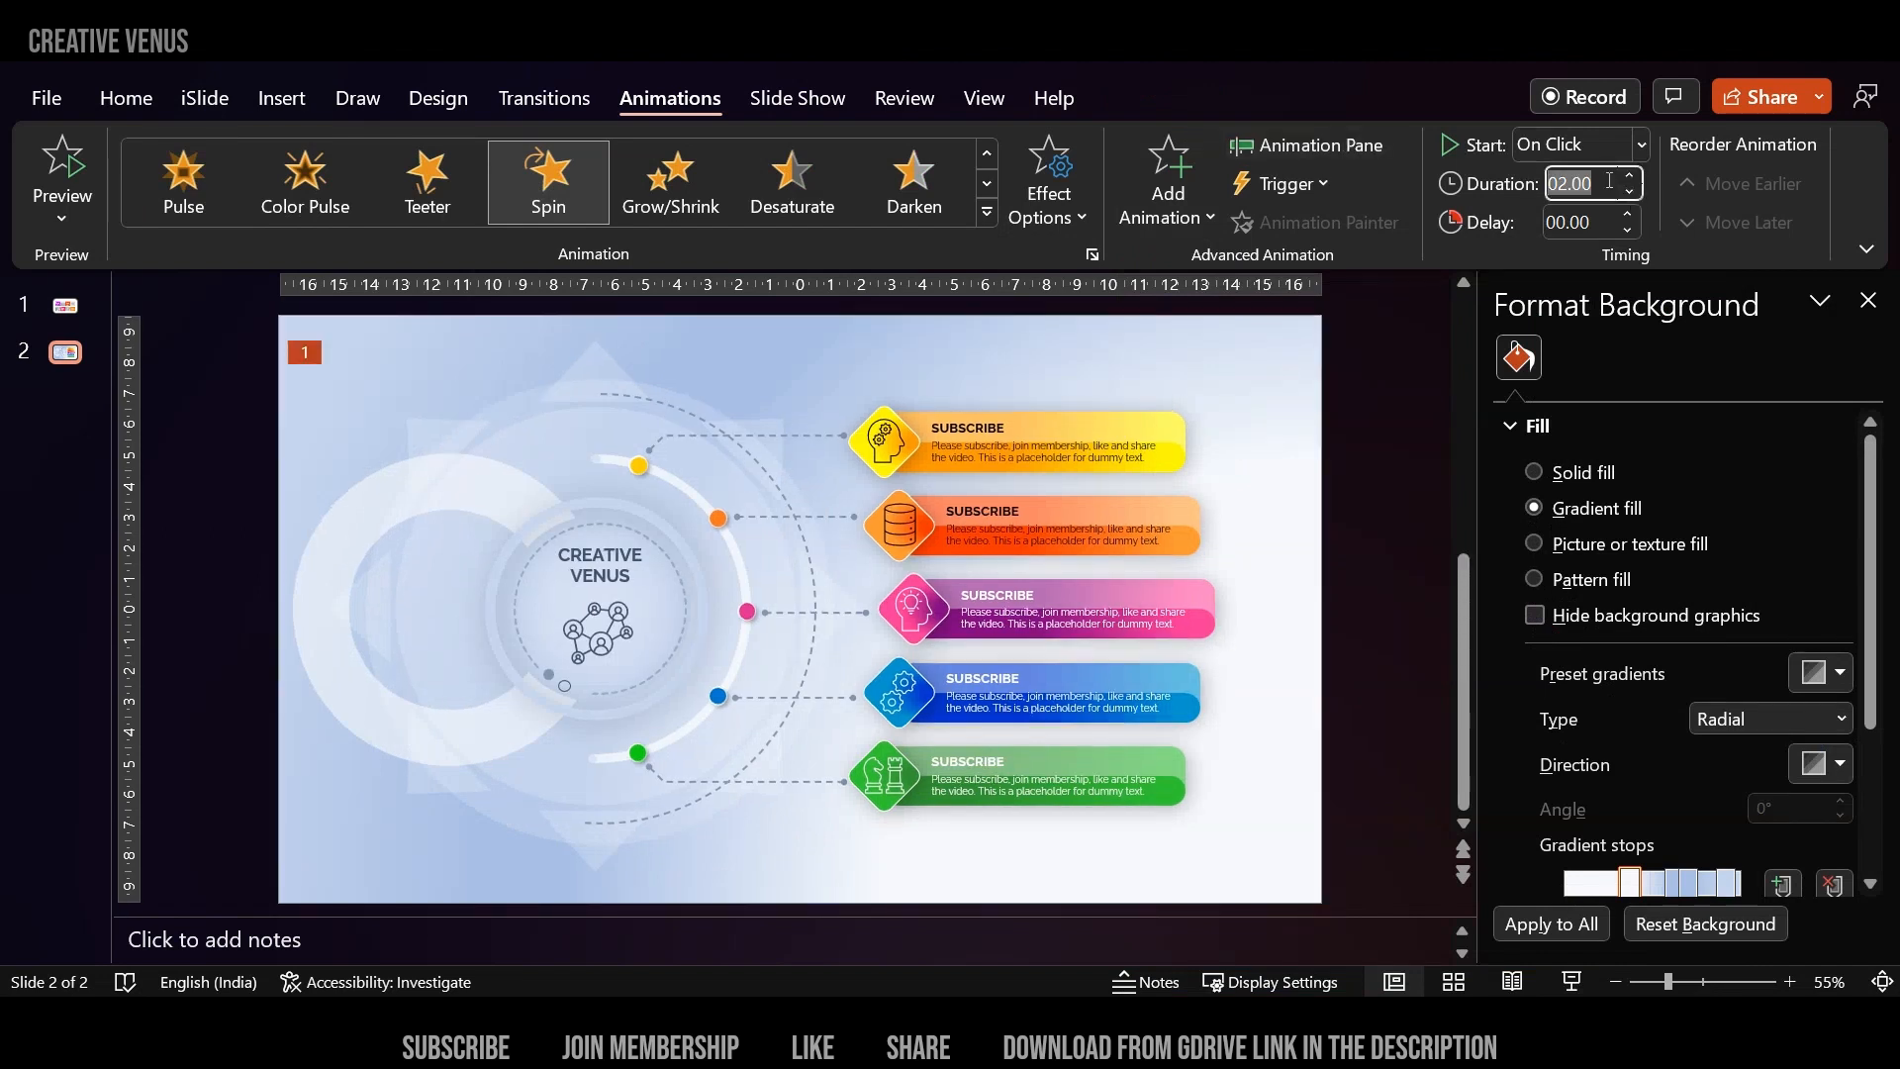
type("10")
key("Return")
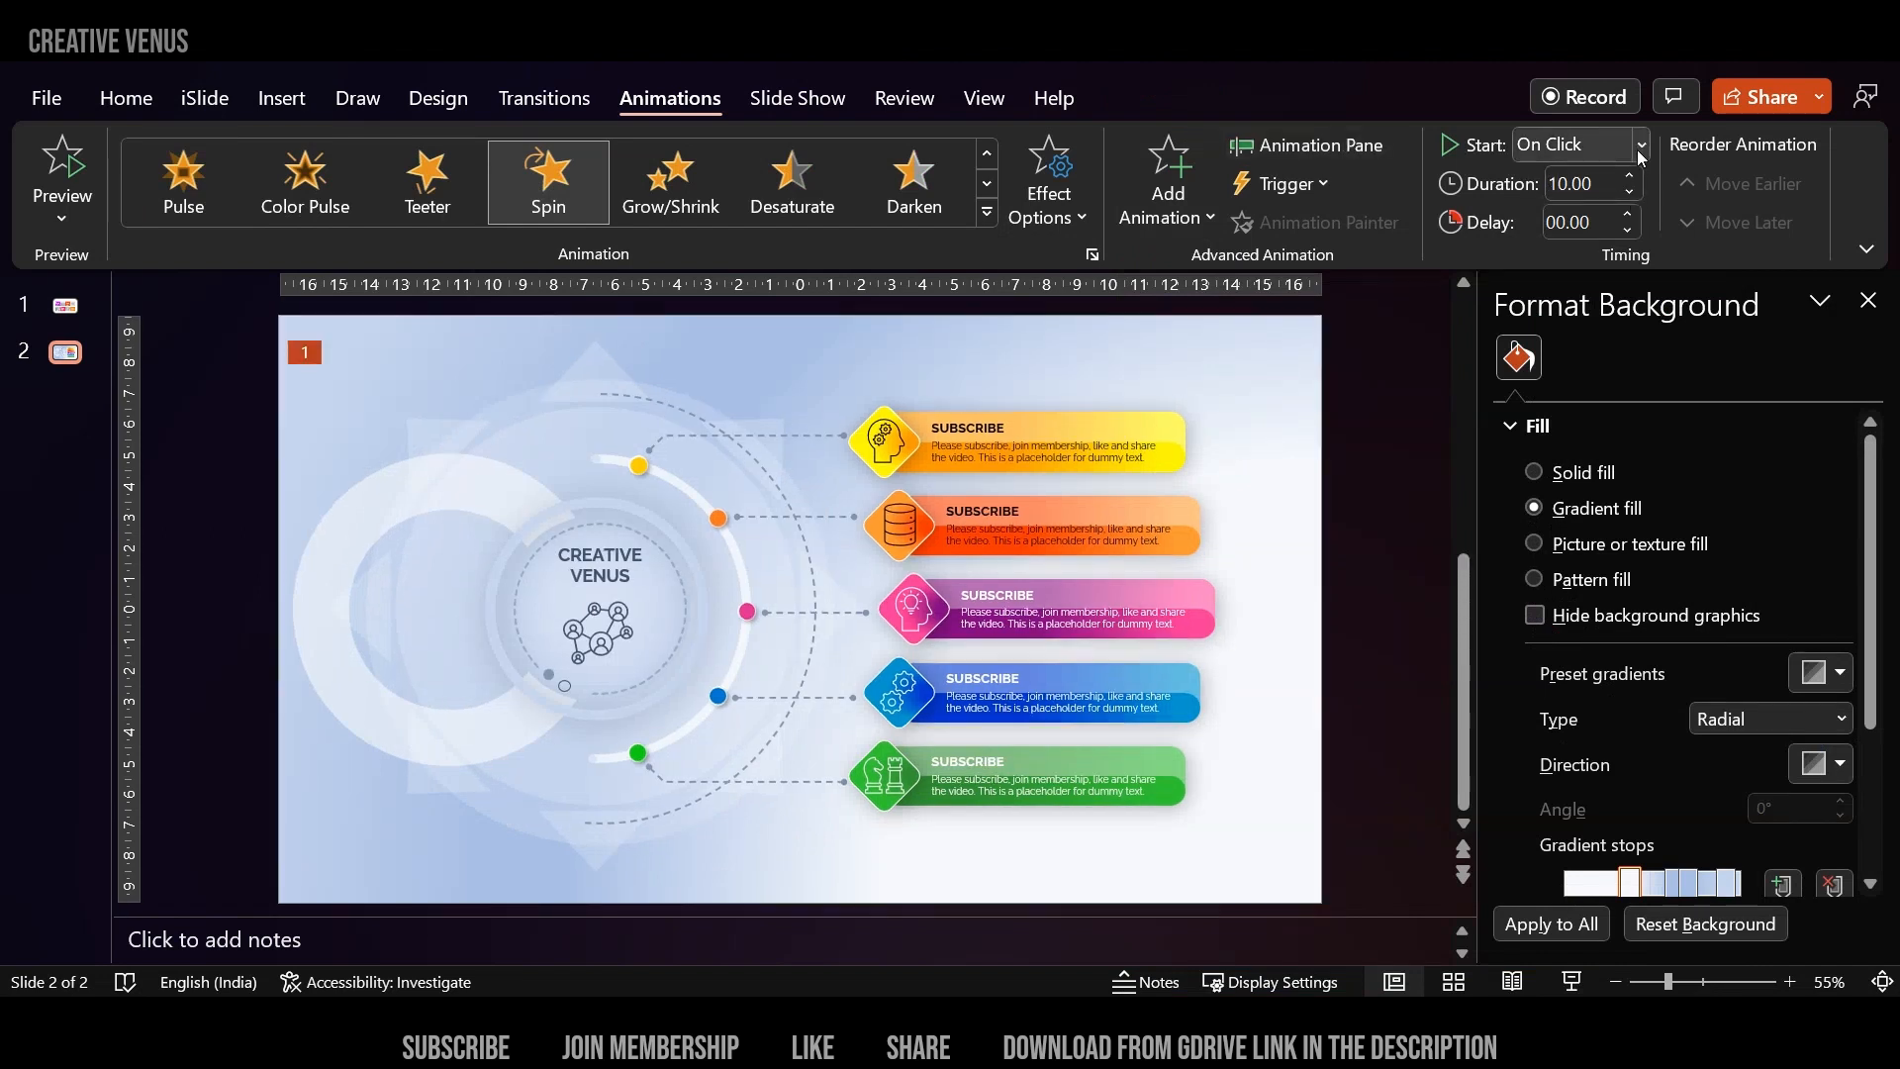
left_click(1638, 144)
left_click(1571, 220)
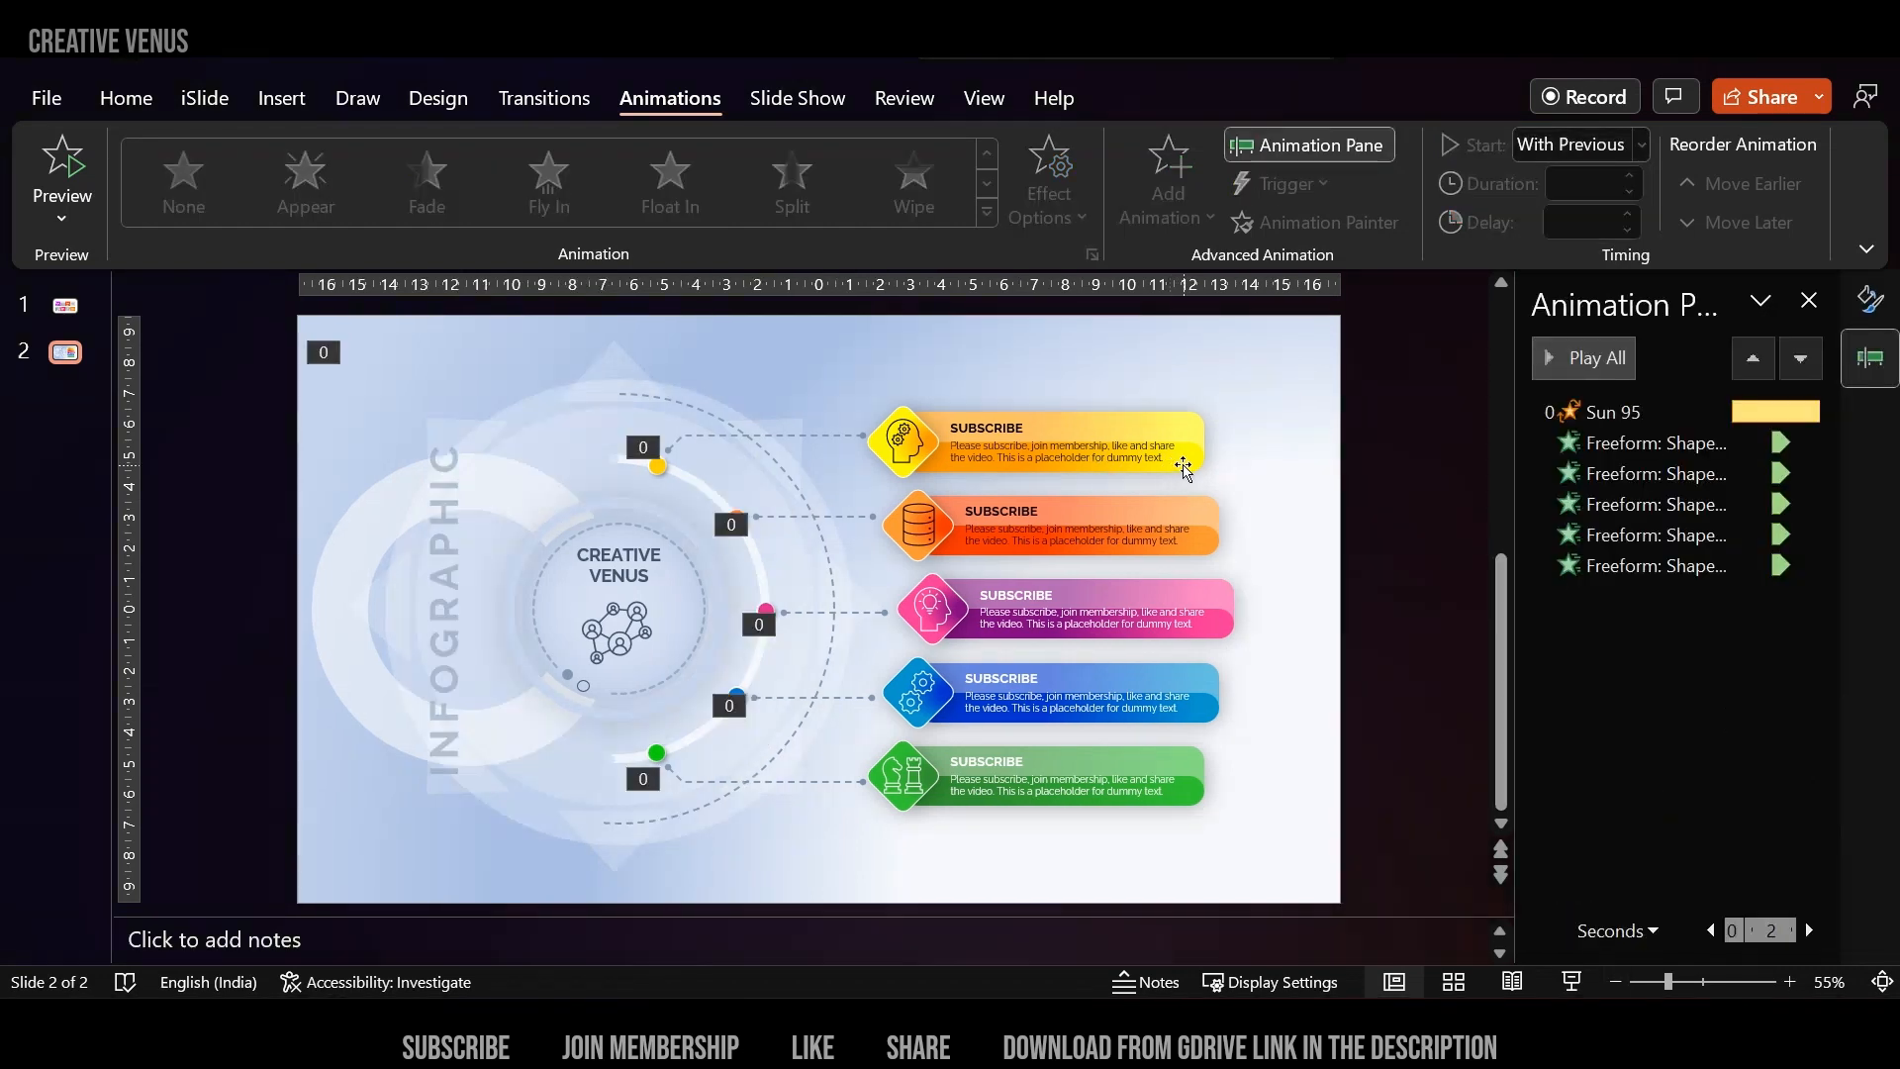
Copy all five coloured label bars, paste them as a single picture, and place it over the originals with a slight offset.
left_click(1172, 474)
left_click(1182, 529, "shift")
left_click(1152, 611, "shift")
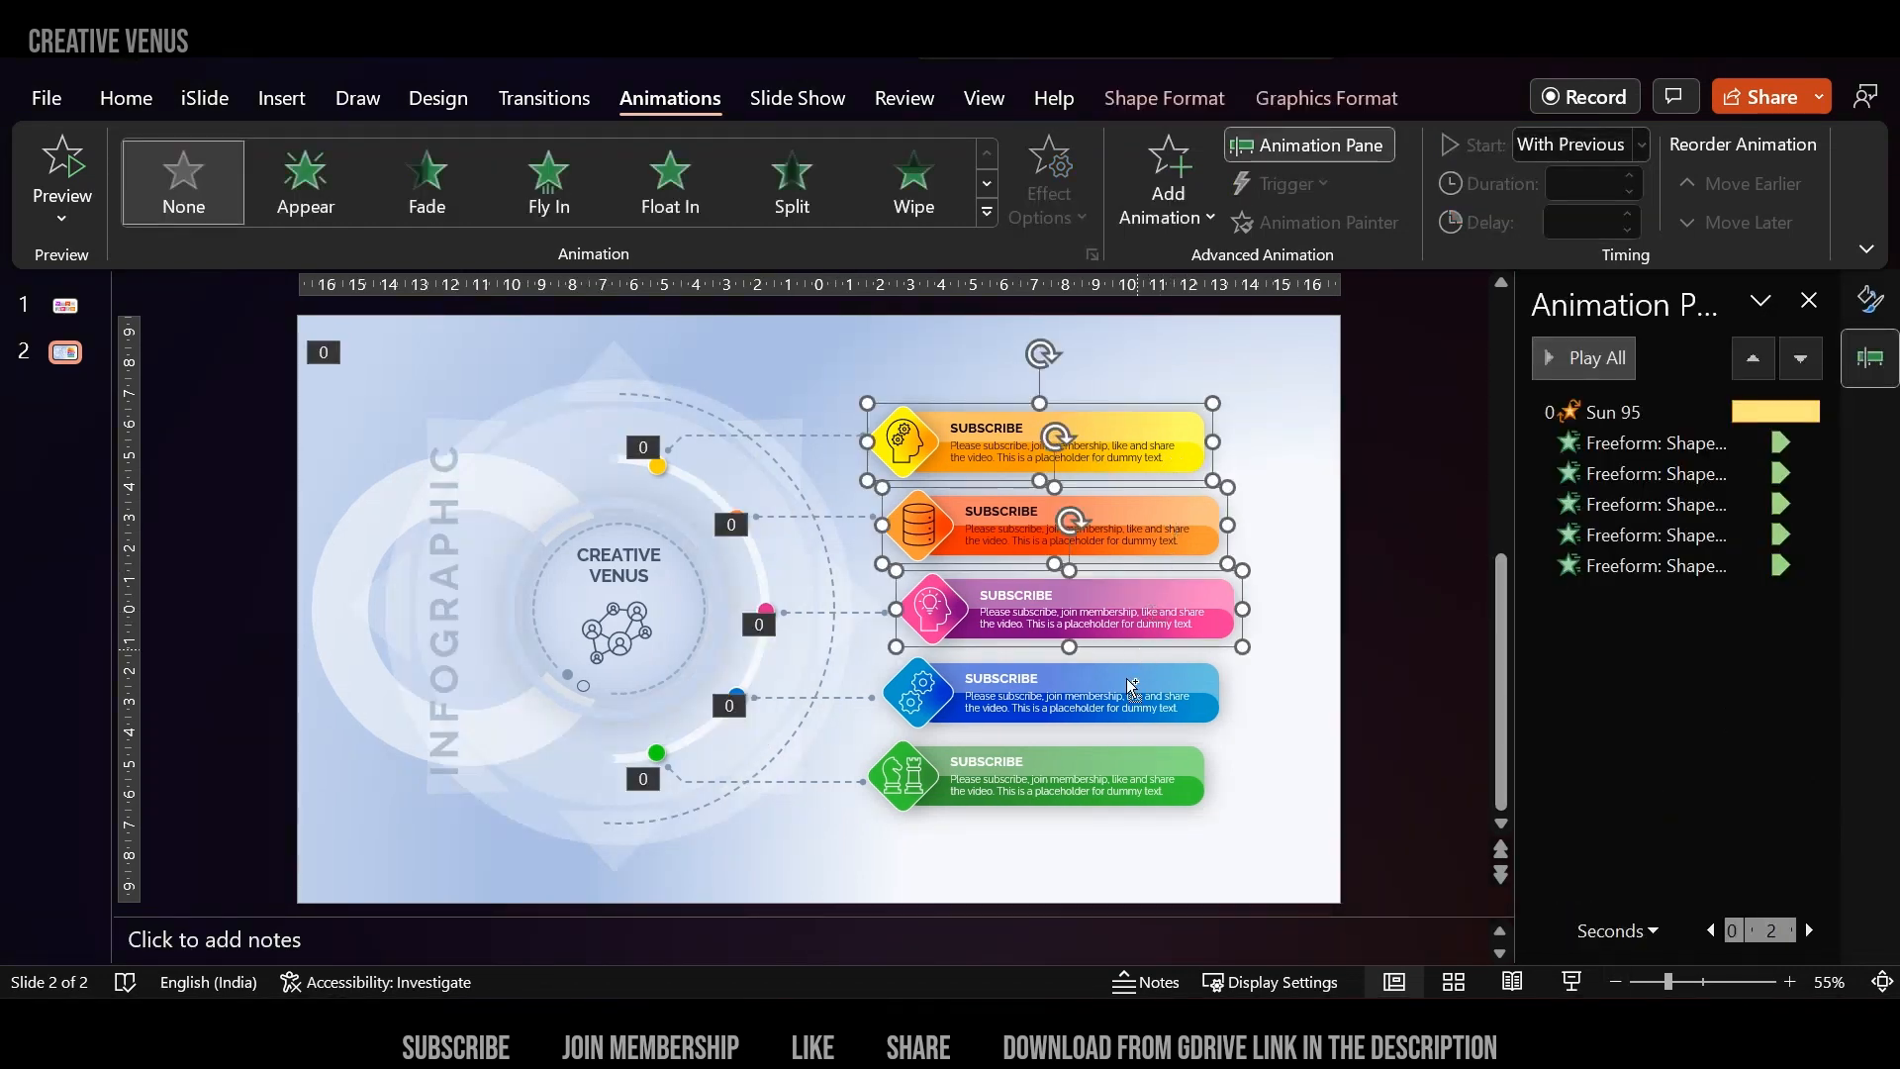
left_click(1134, 689, "shift")
left_click(1115, 770, "shift")
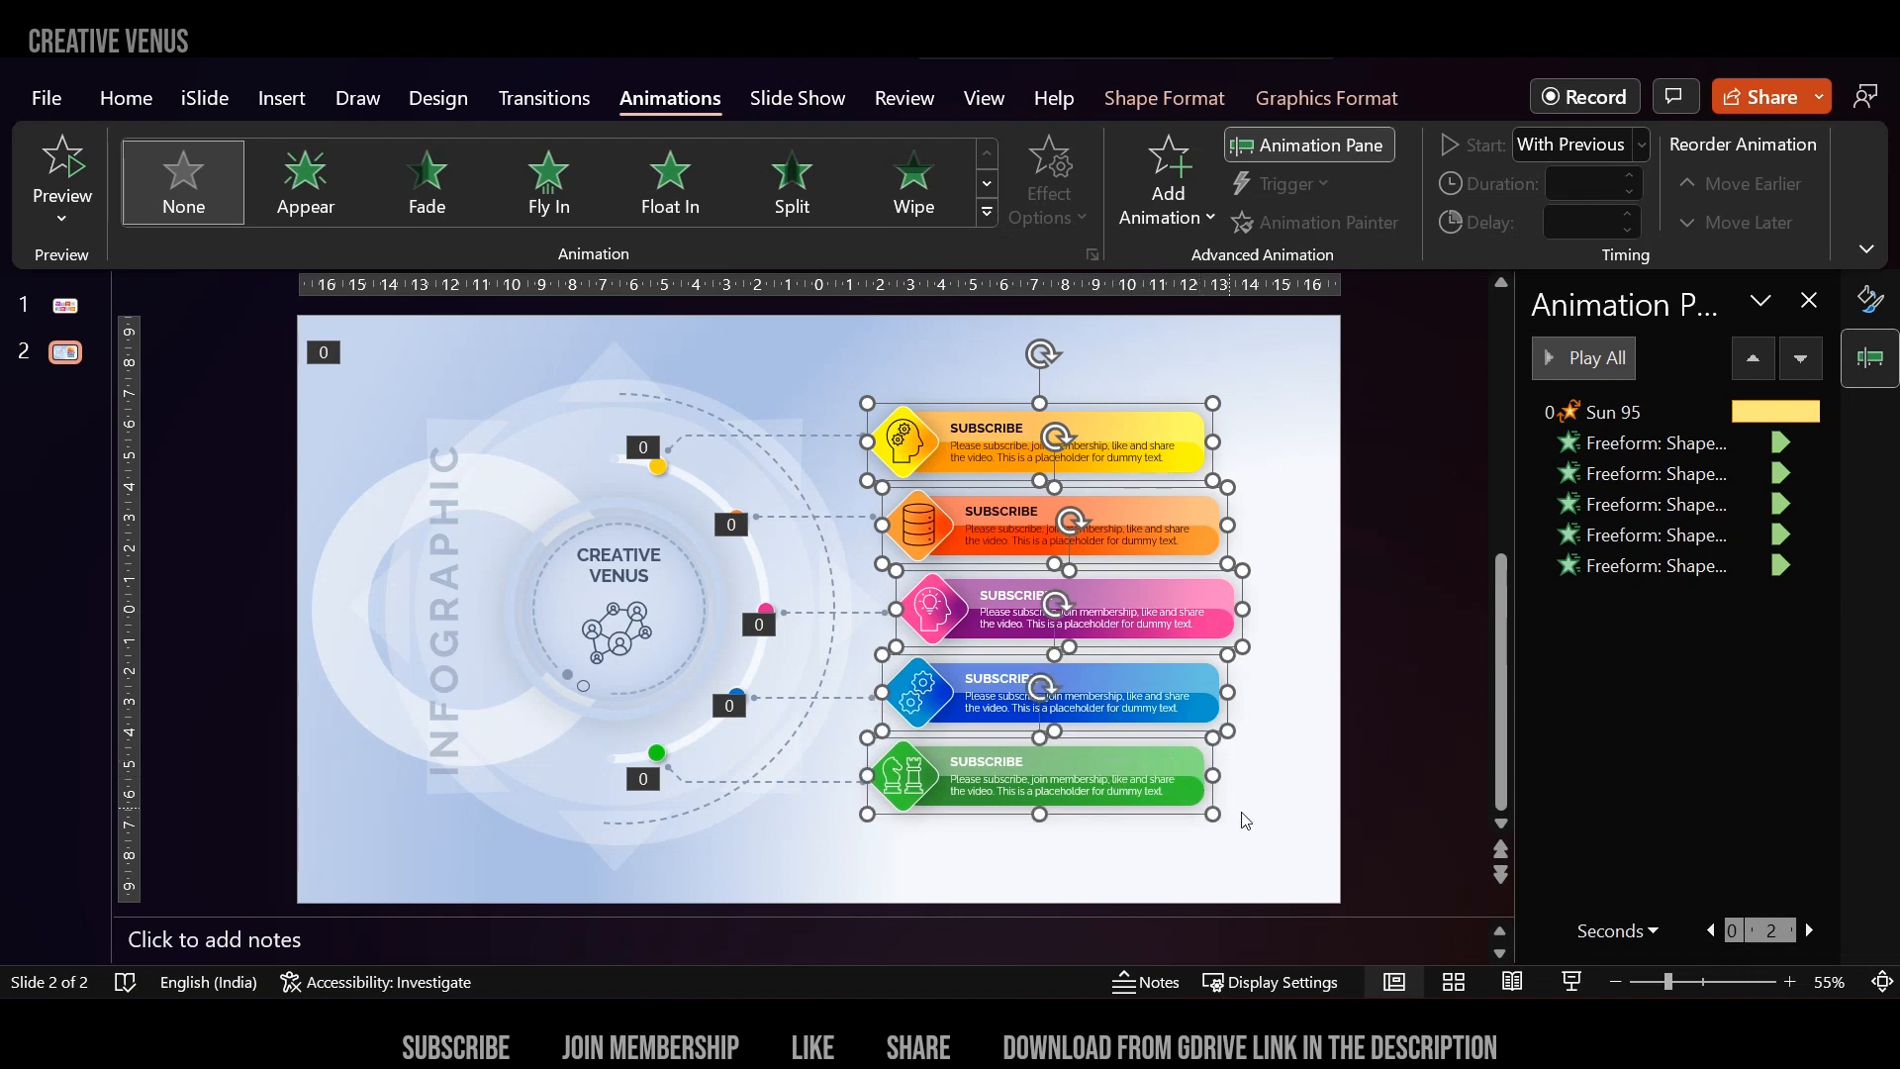
left_click(1292, 776)
right_click(1275, 737)
left_click(1389, 436)
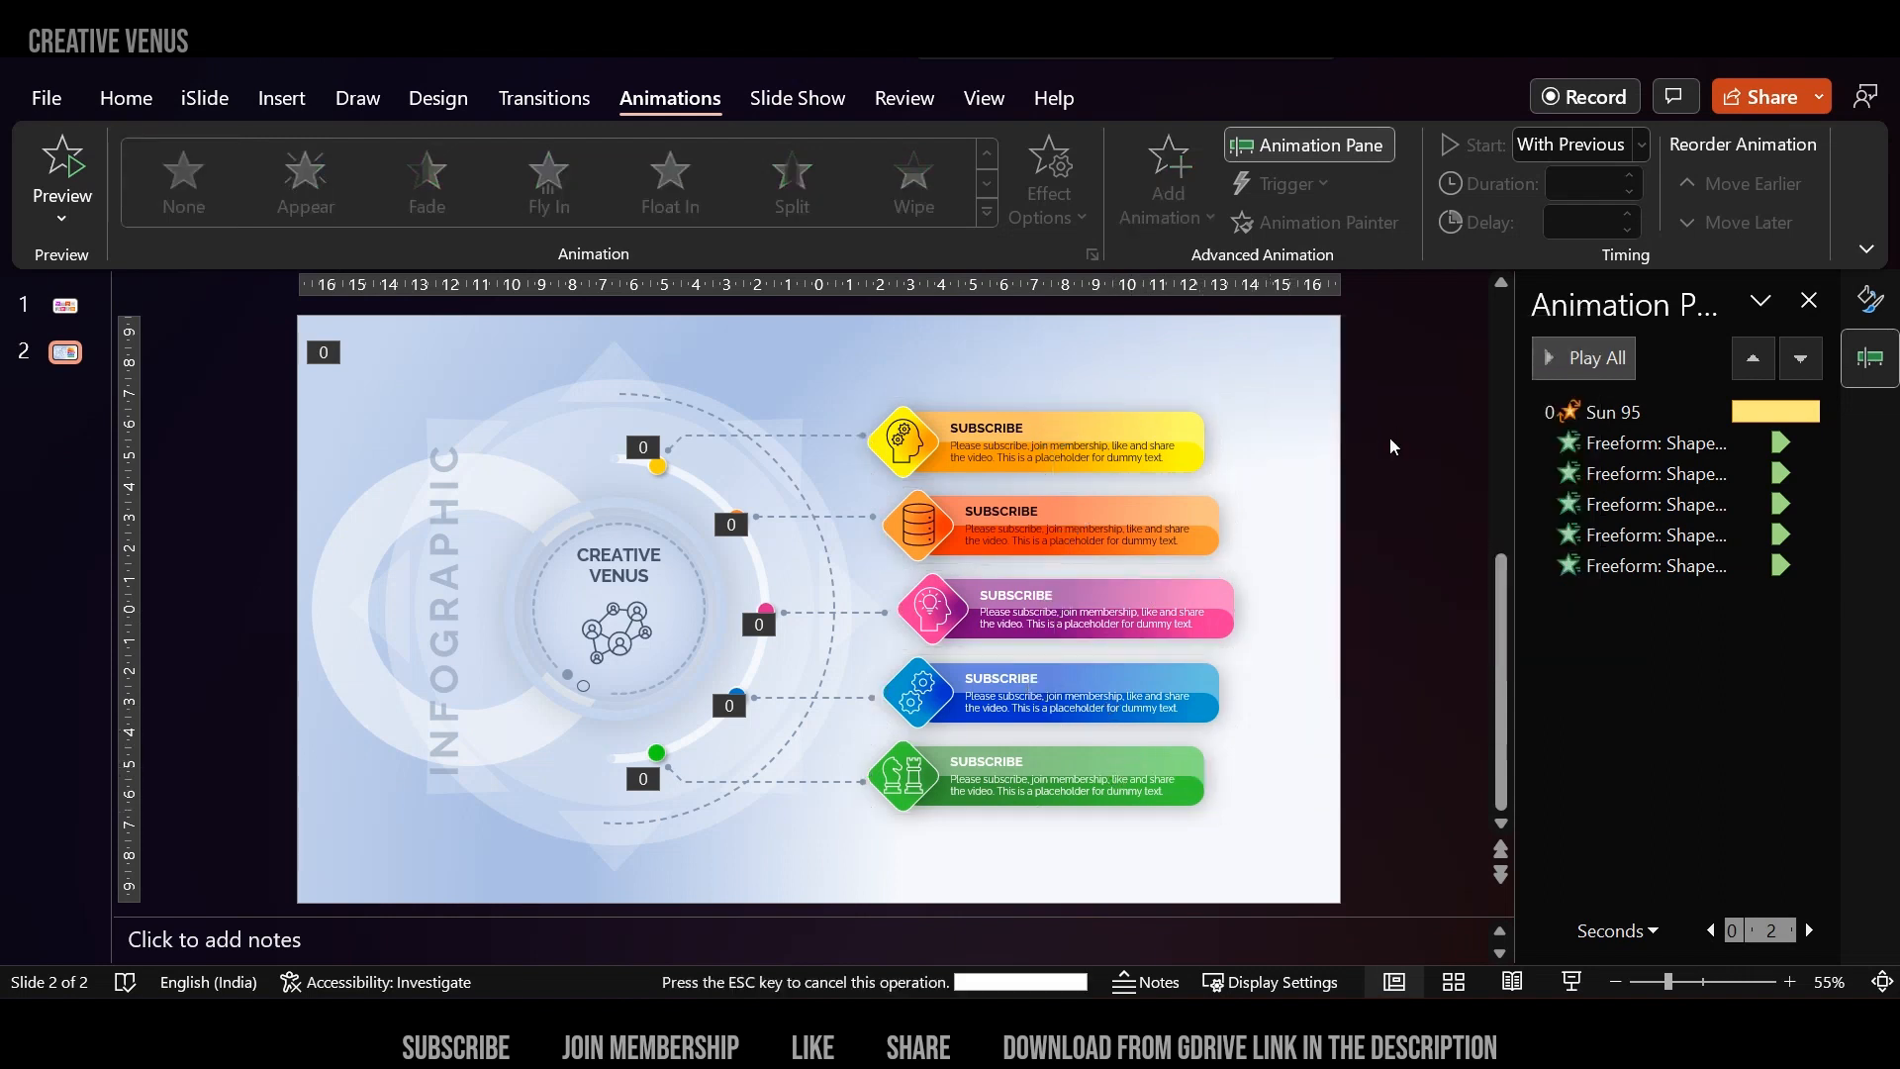
left_click_drag(873, 542, 1098, 554)
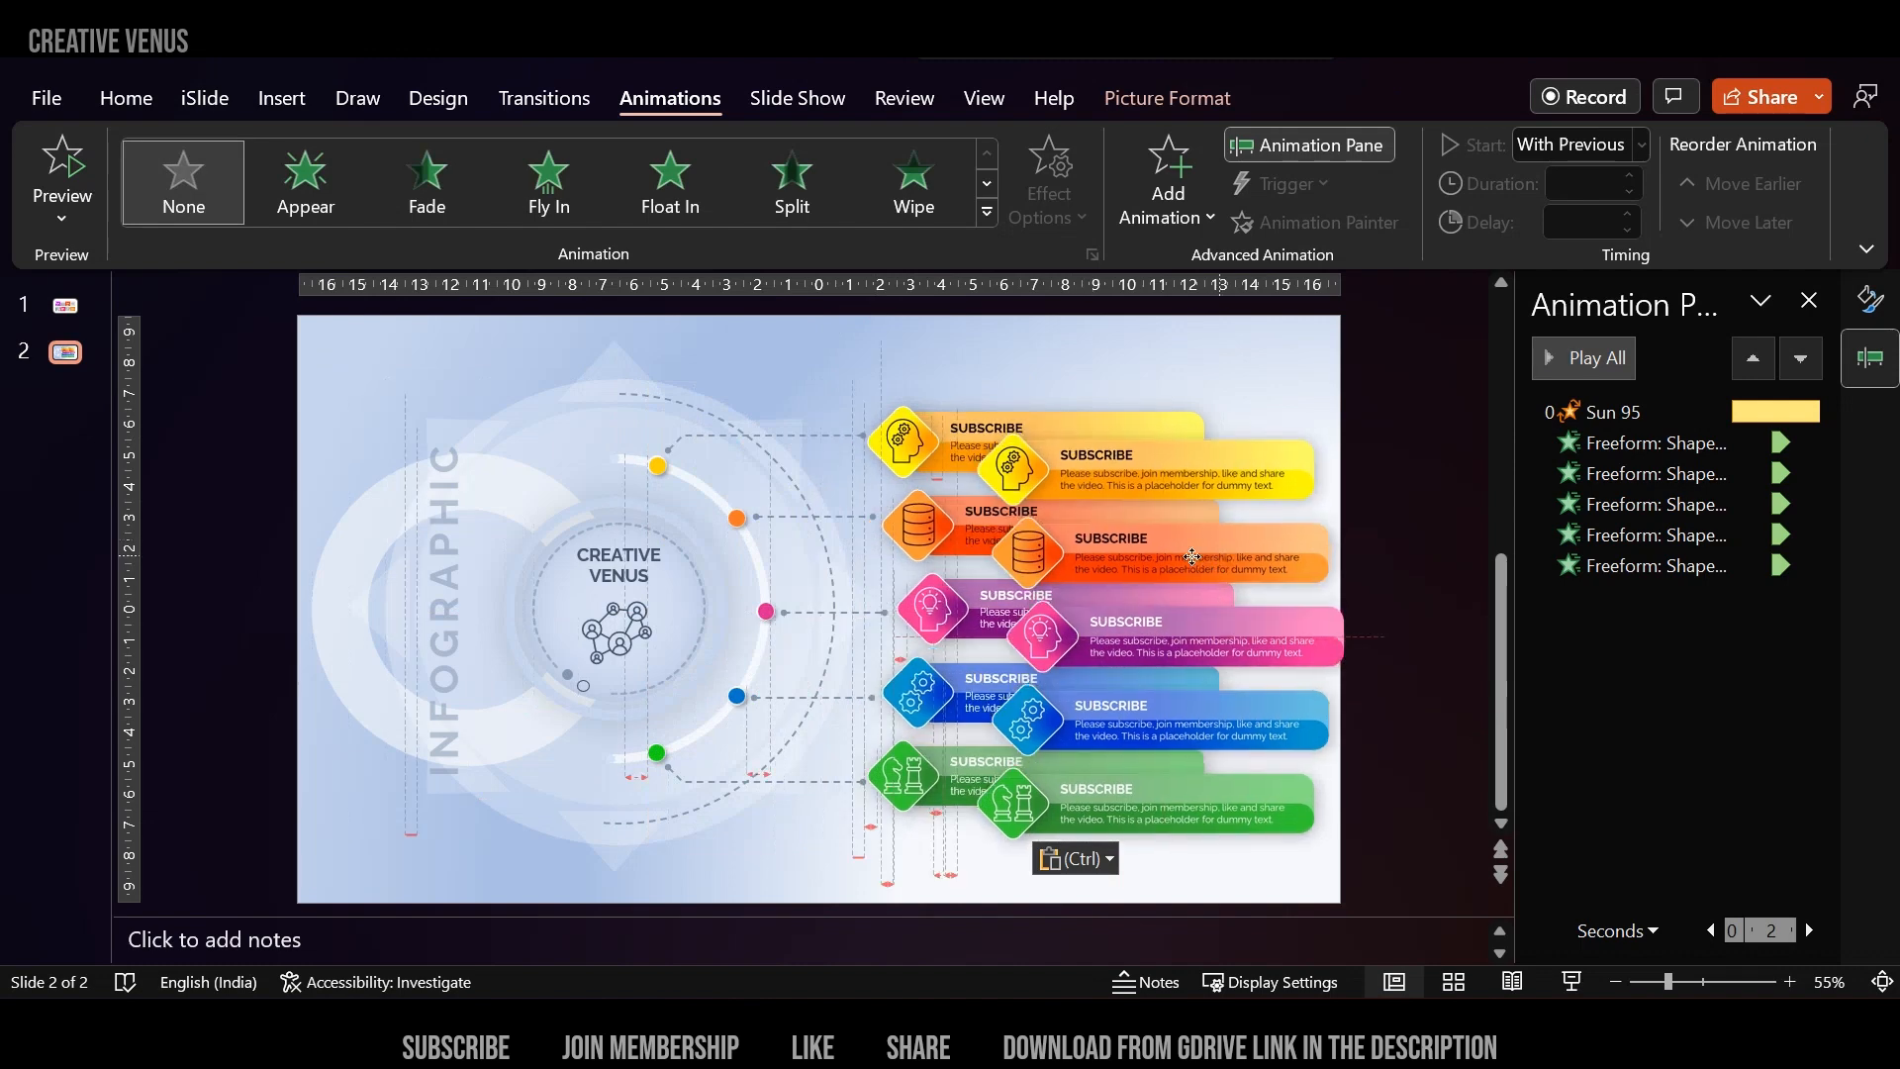
Blur the pasted label-bar picture with -100% sharpness and set its transparency to 41%.
left_click(1871, 297)
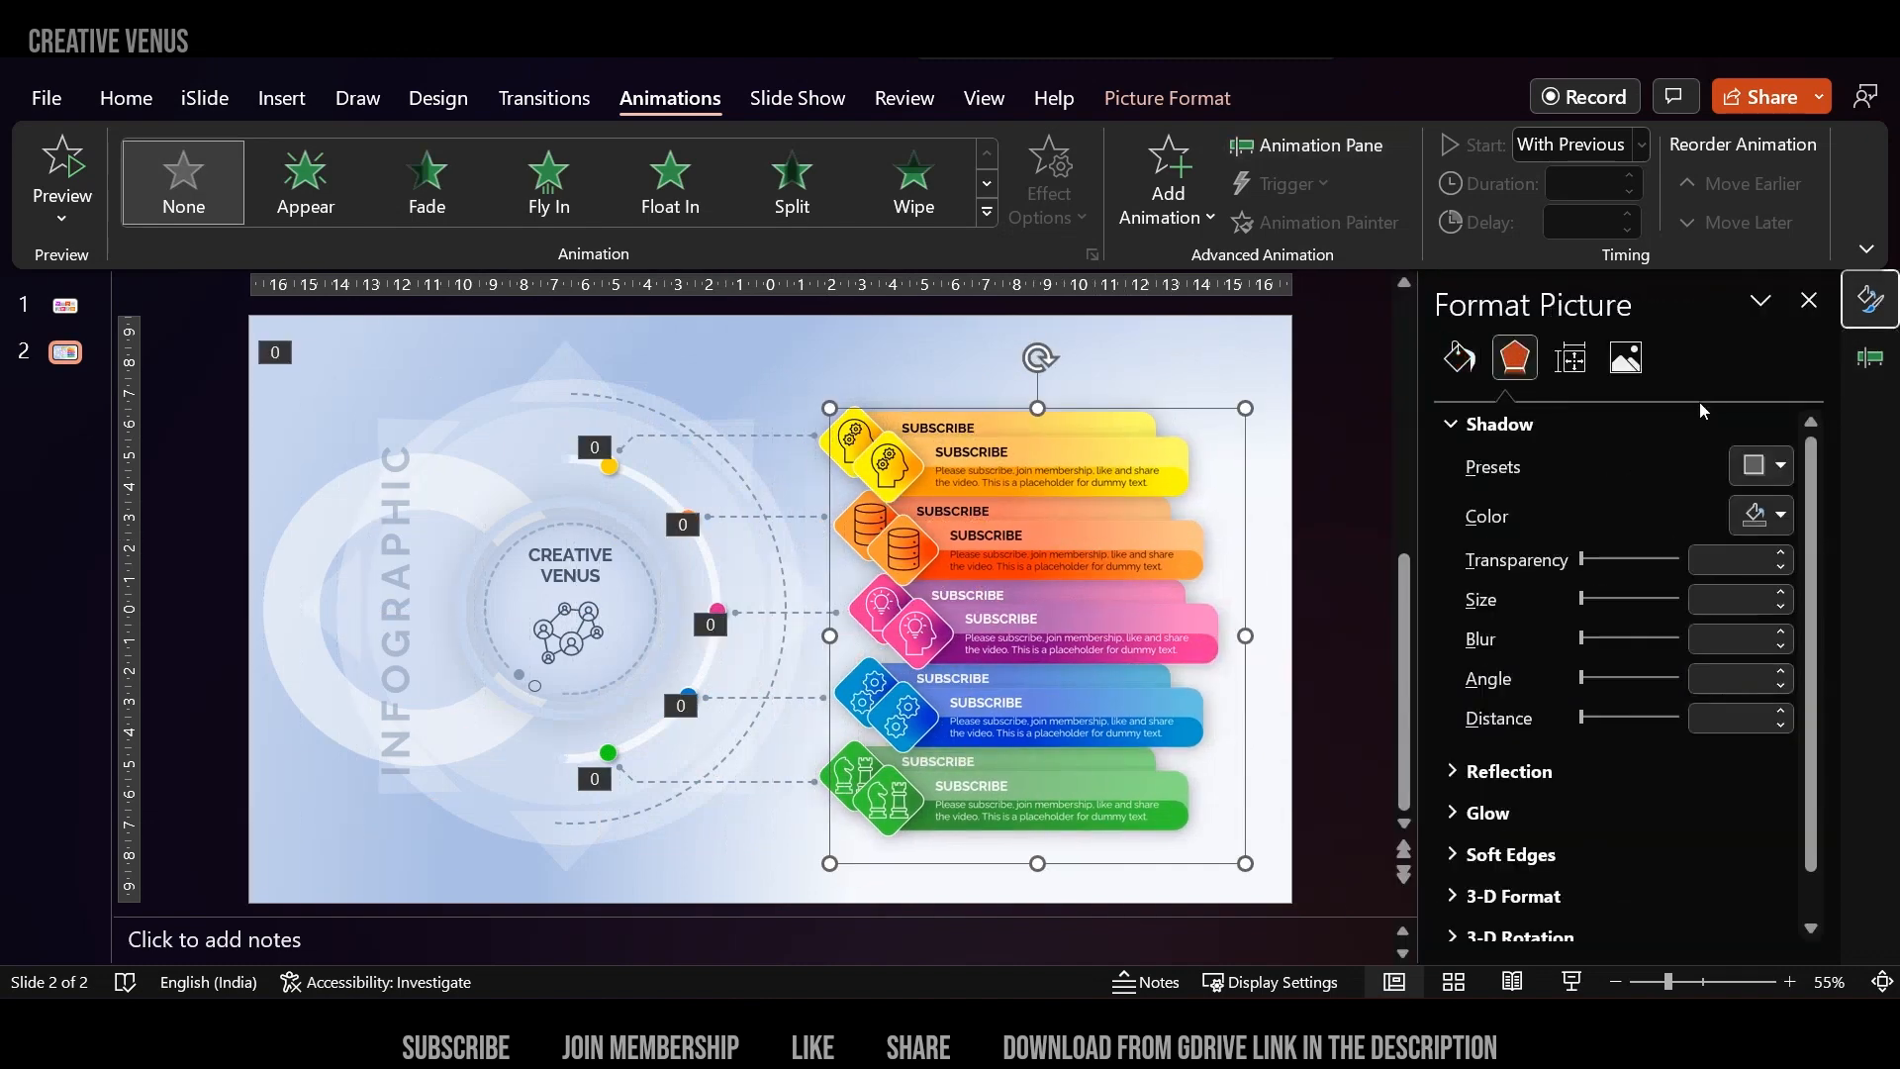
left_click(1625, 357)
left_click(1631, 425)
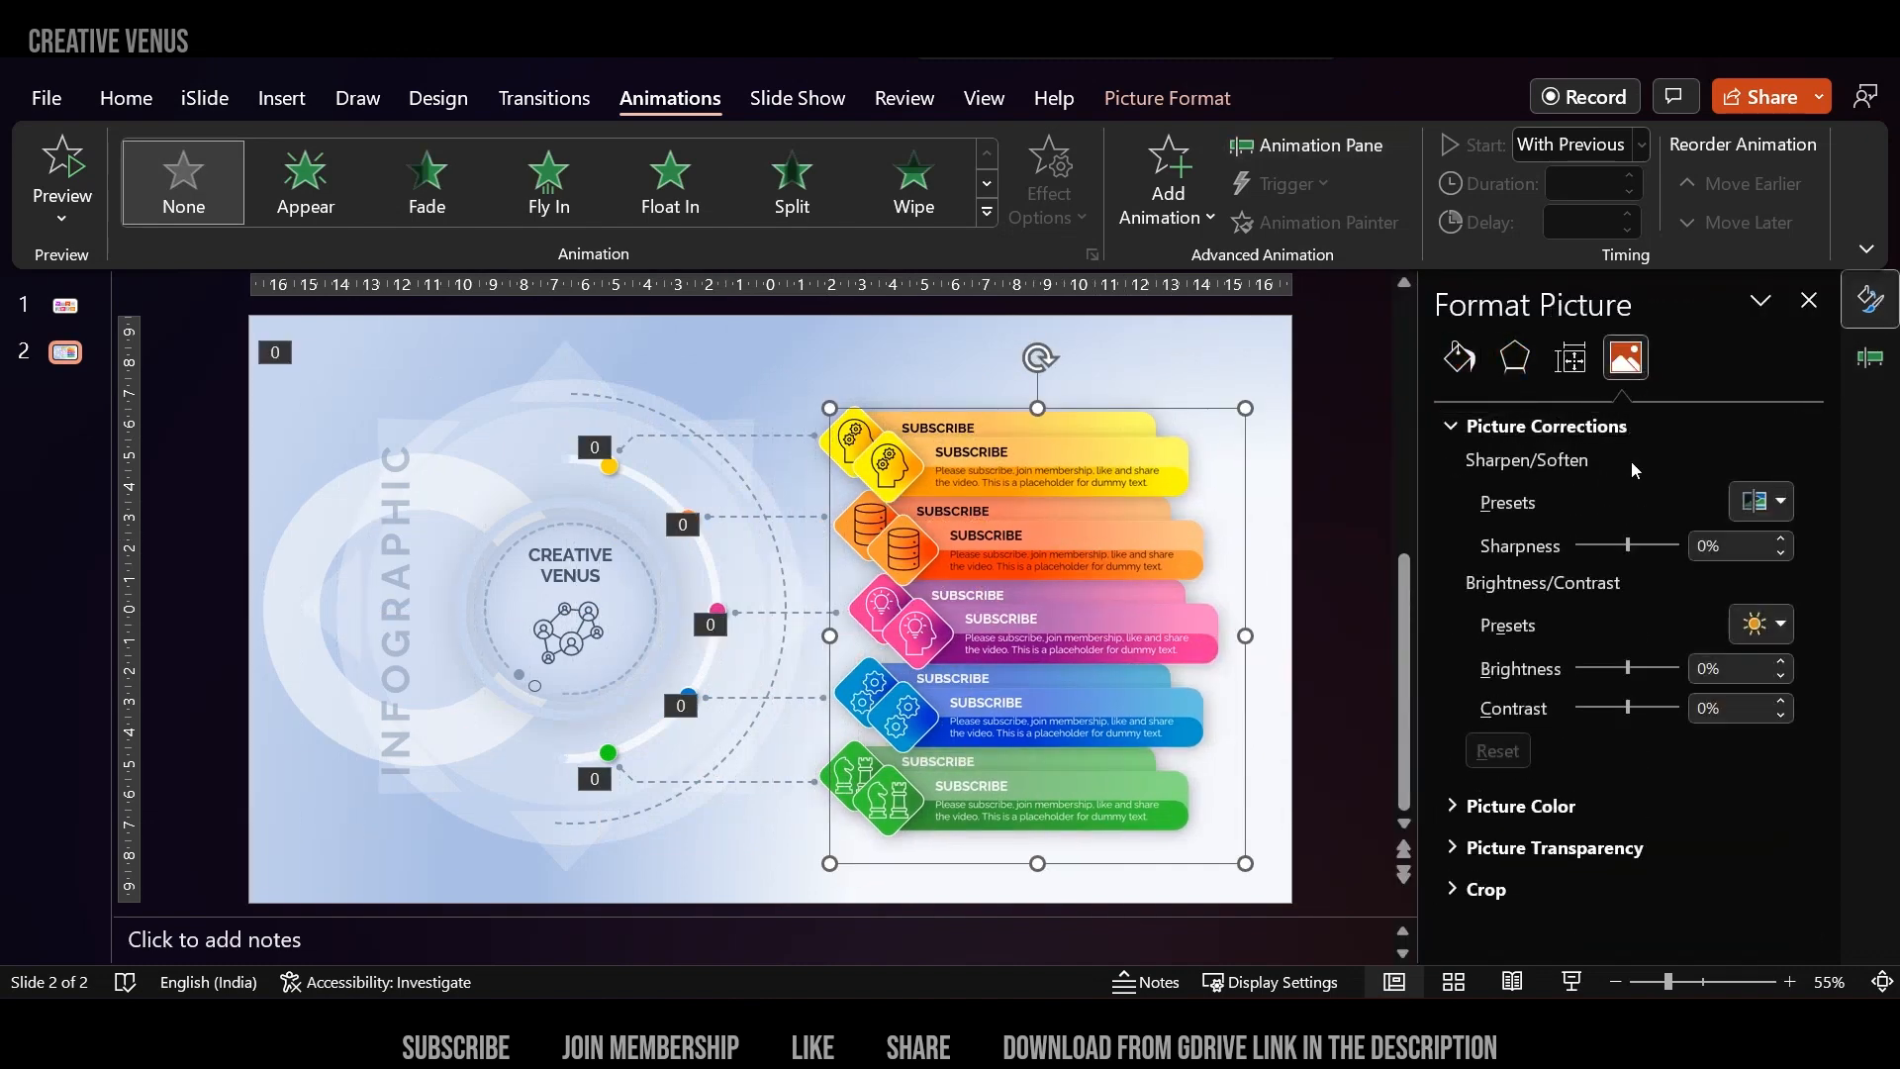
left_click_drag(1626, 547, 1513, 540)
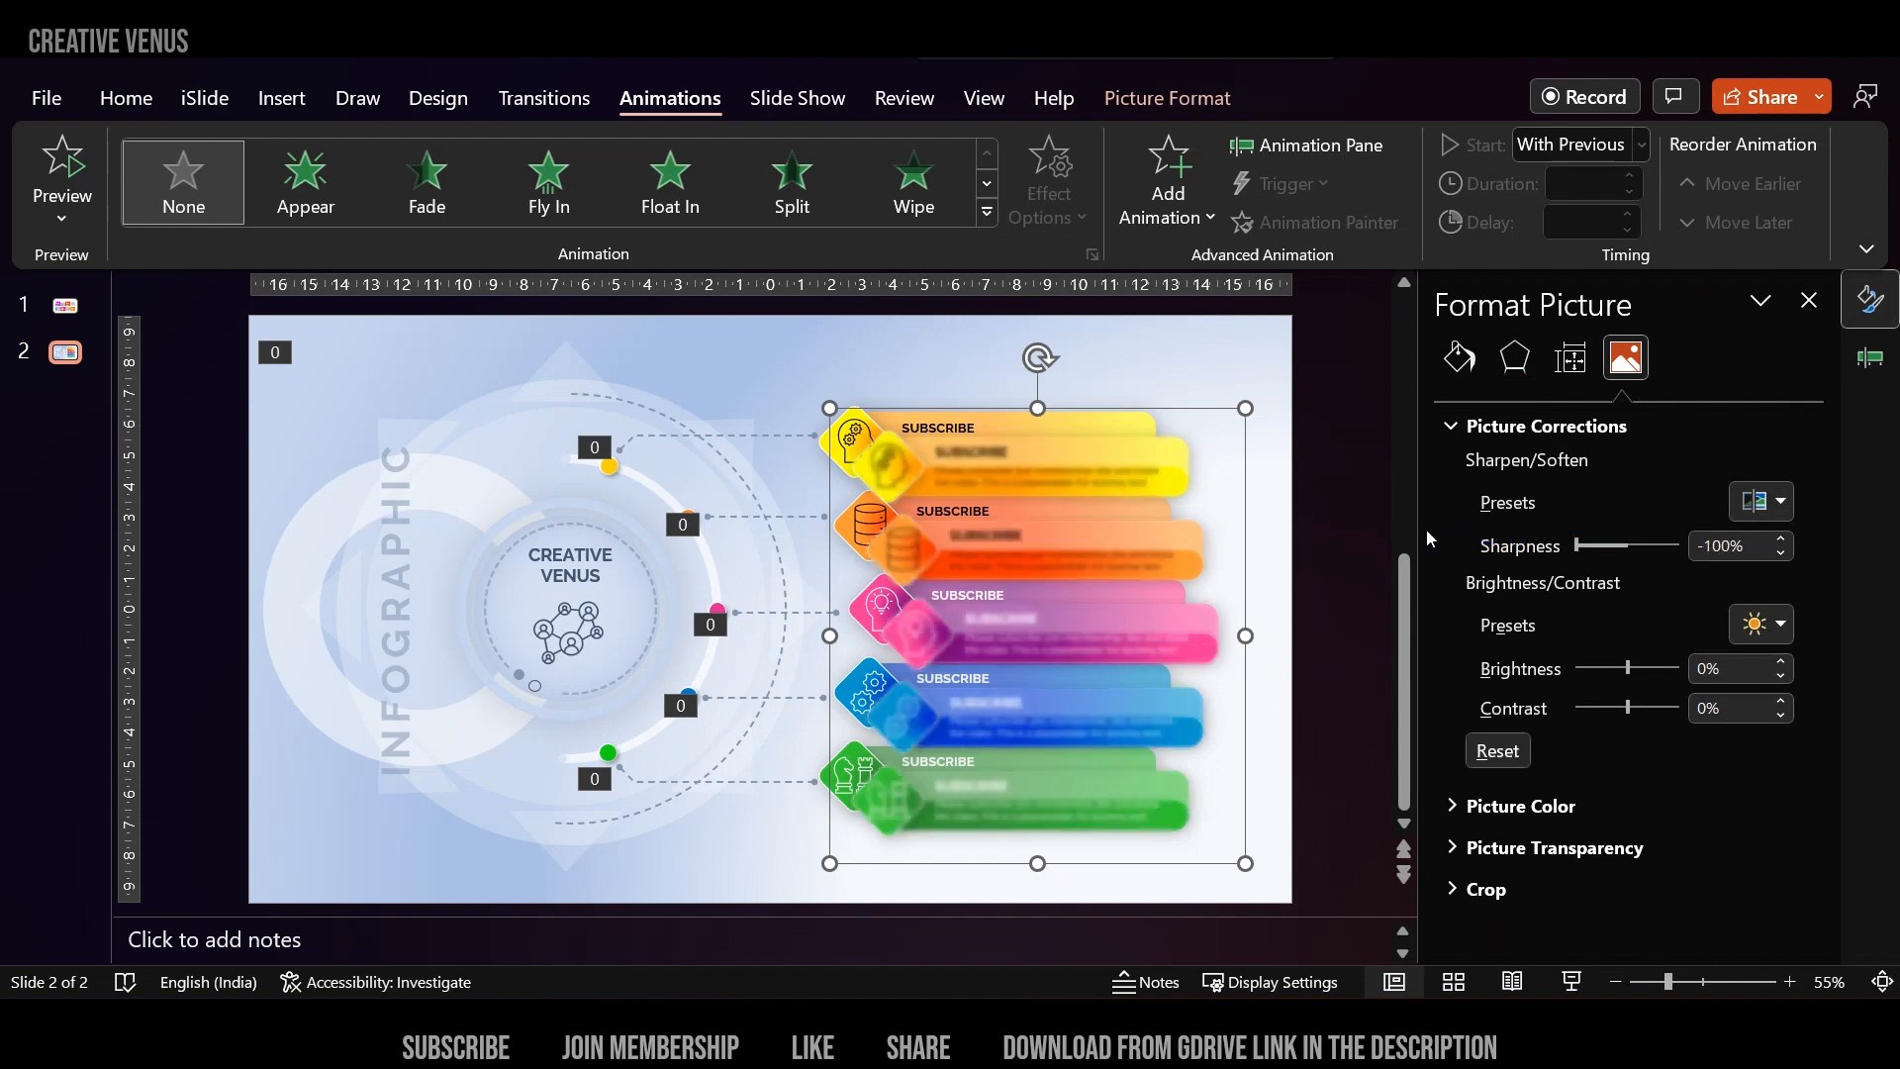
left_click(1562, 868)
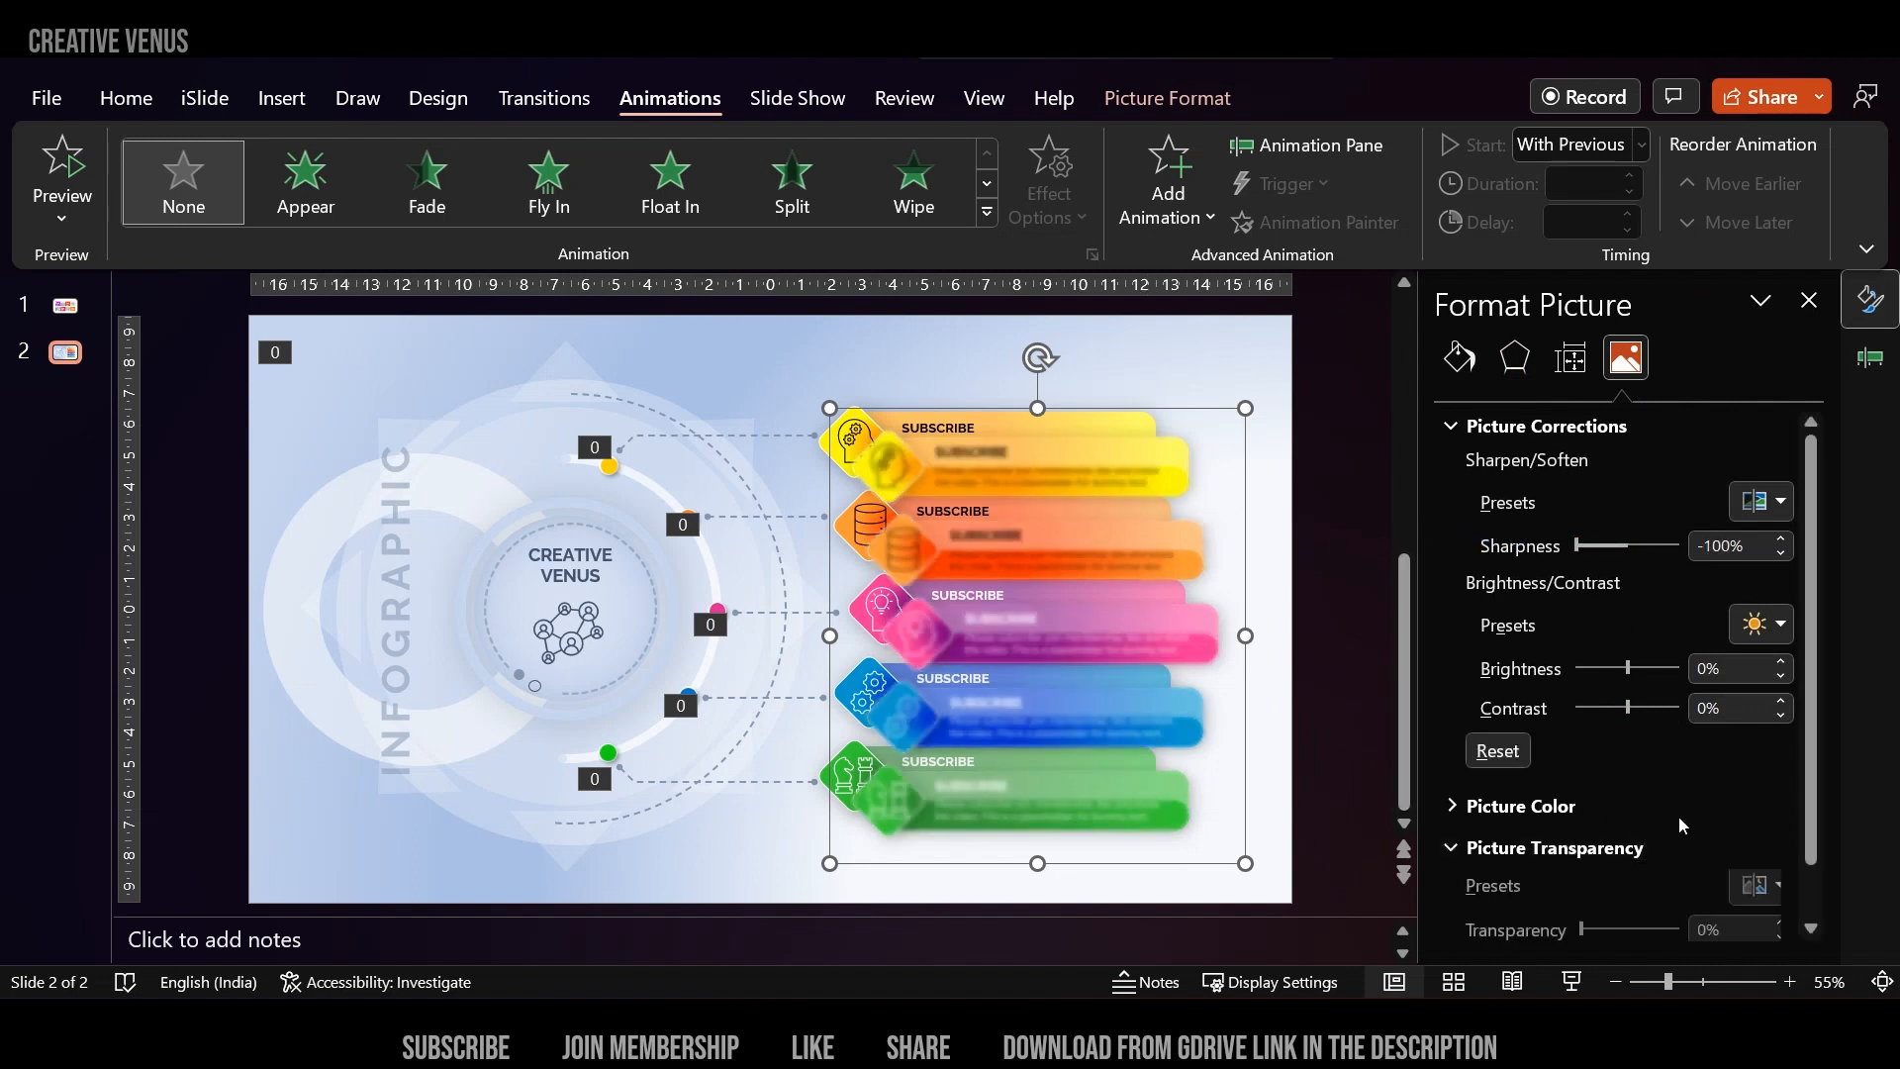
left_click_drag(1586, 935, 1617, 937)
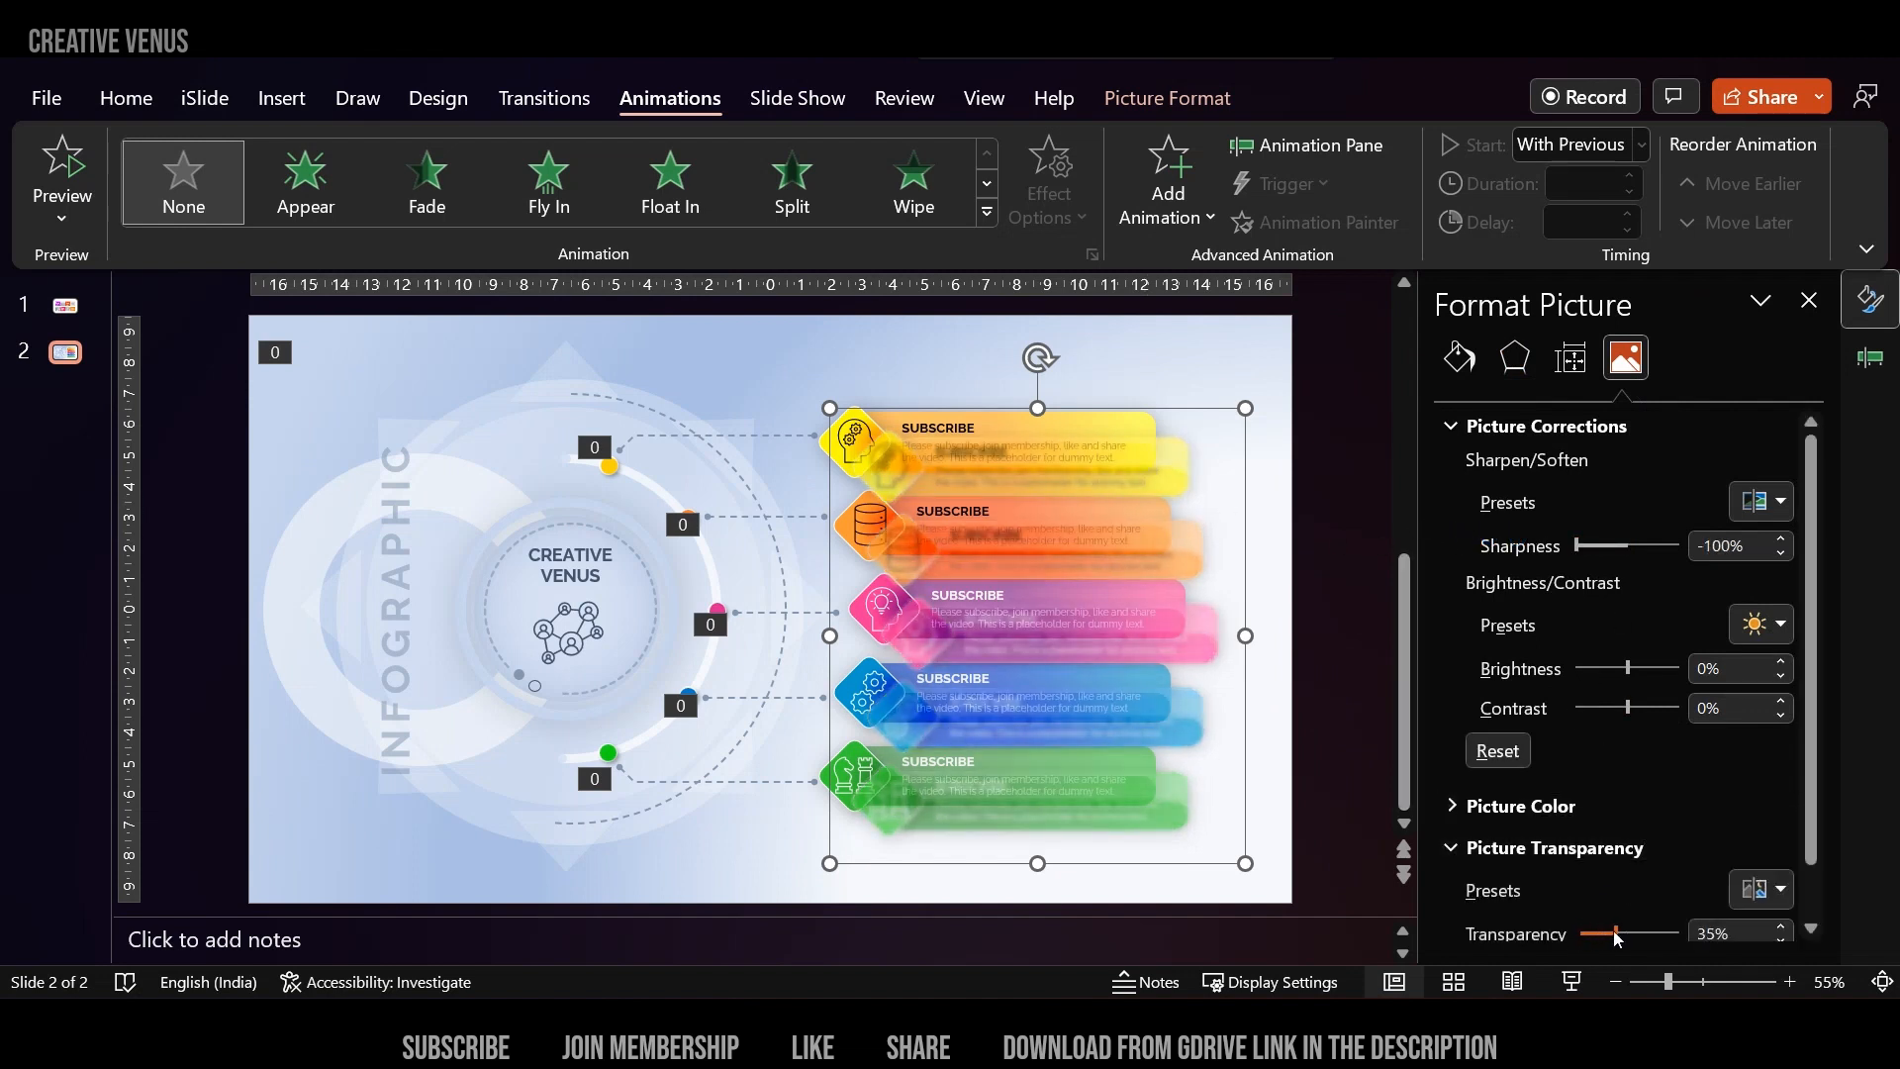
Send the blurred picture behind the original label bars and shift it closer beneath them as a coloured shadow.
left_click_drag(1190, 639, 1207, 637)
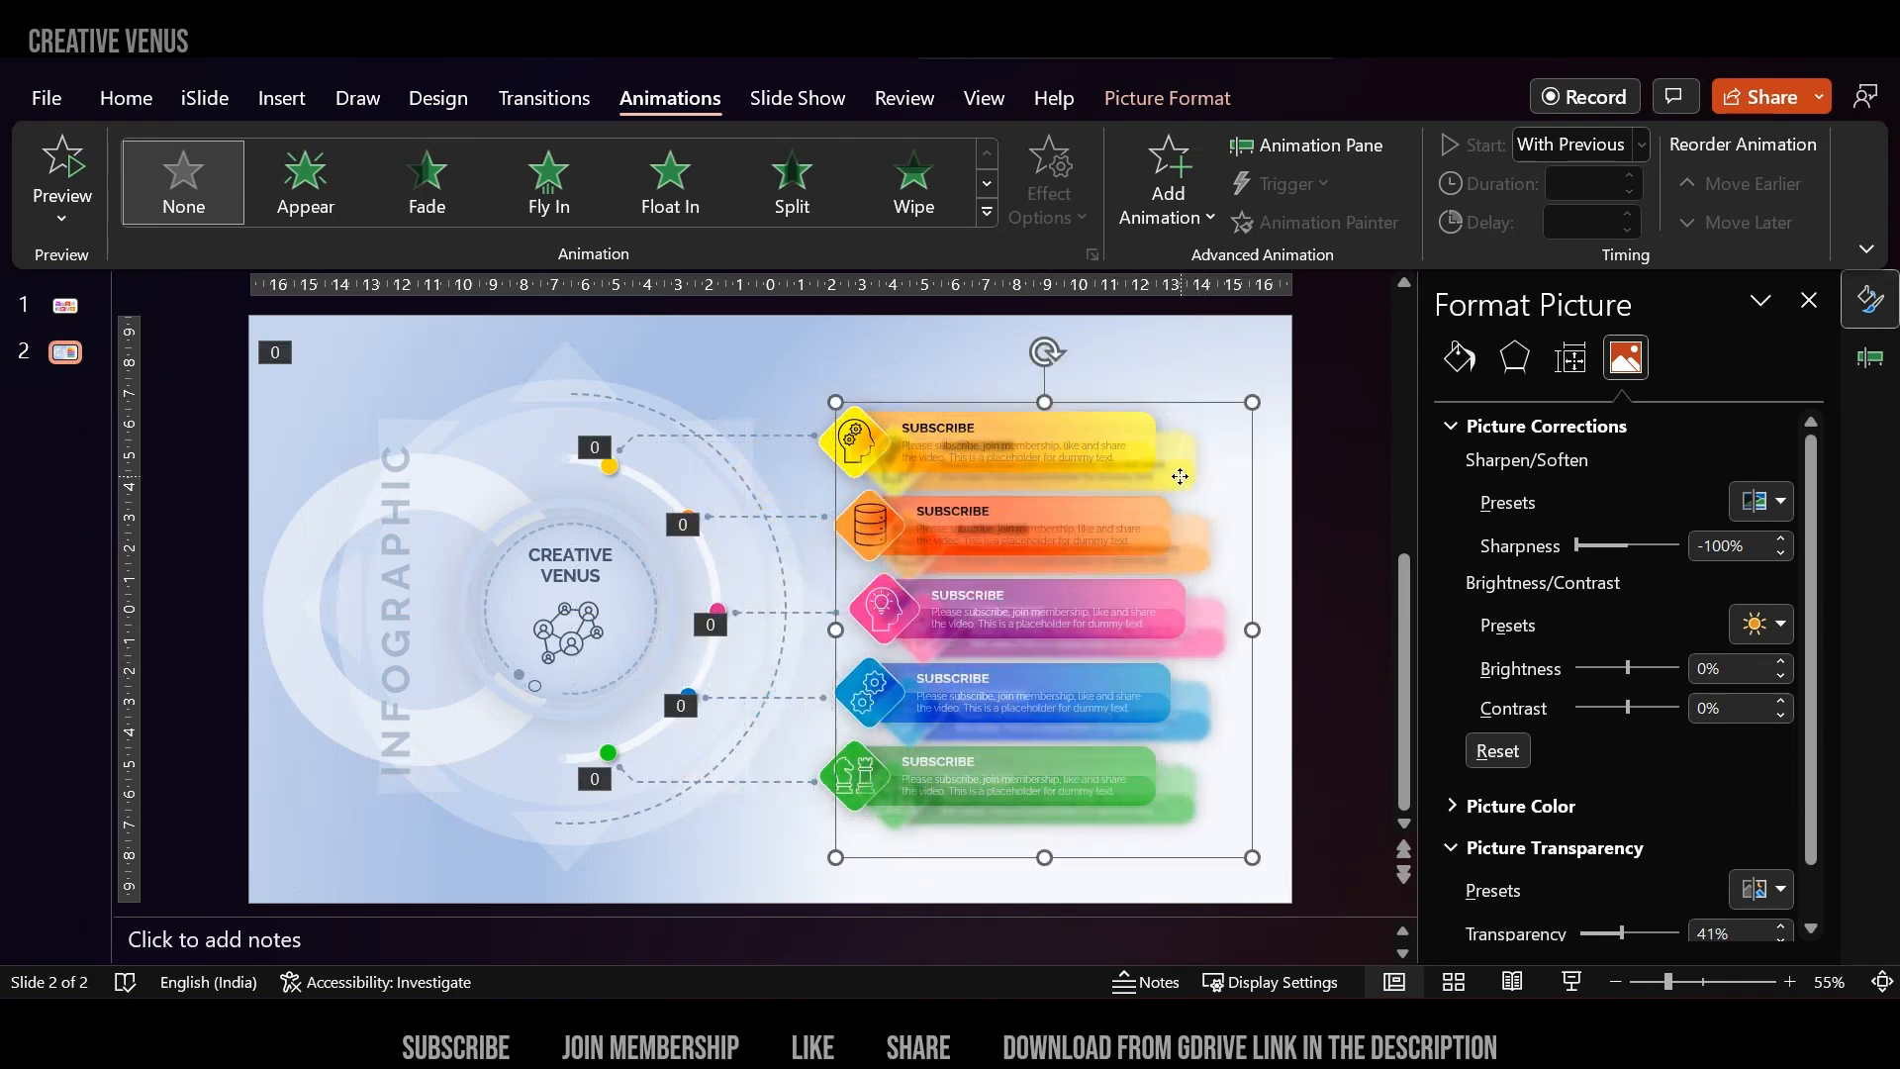
right_click(1187, 479)
left_click(1277, 666)
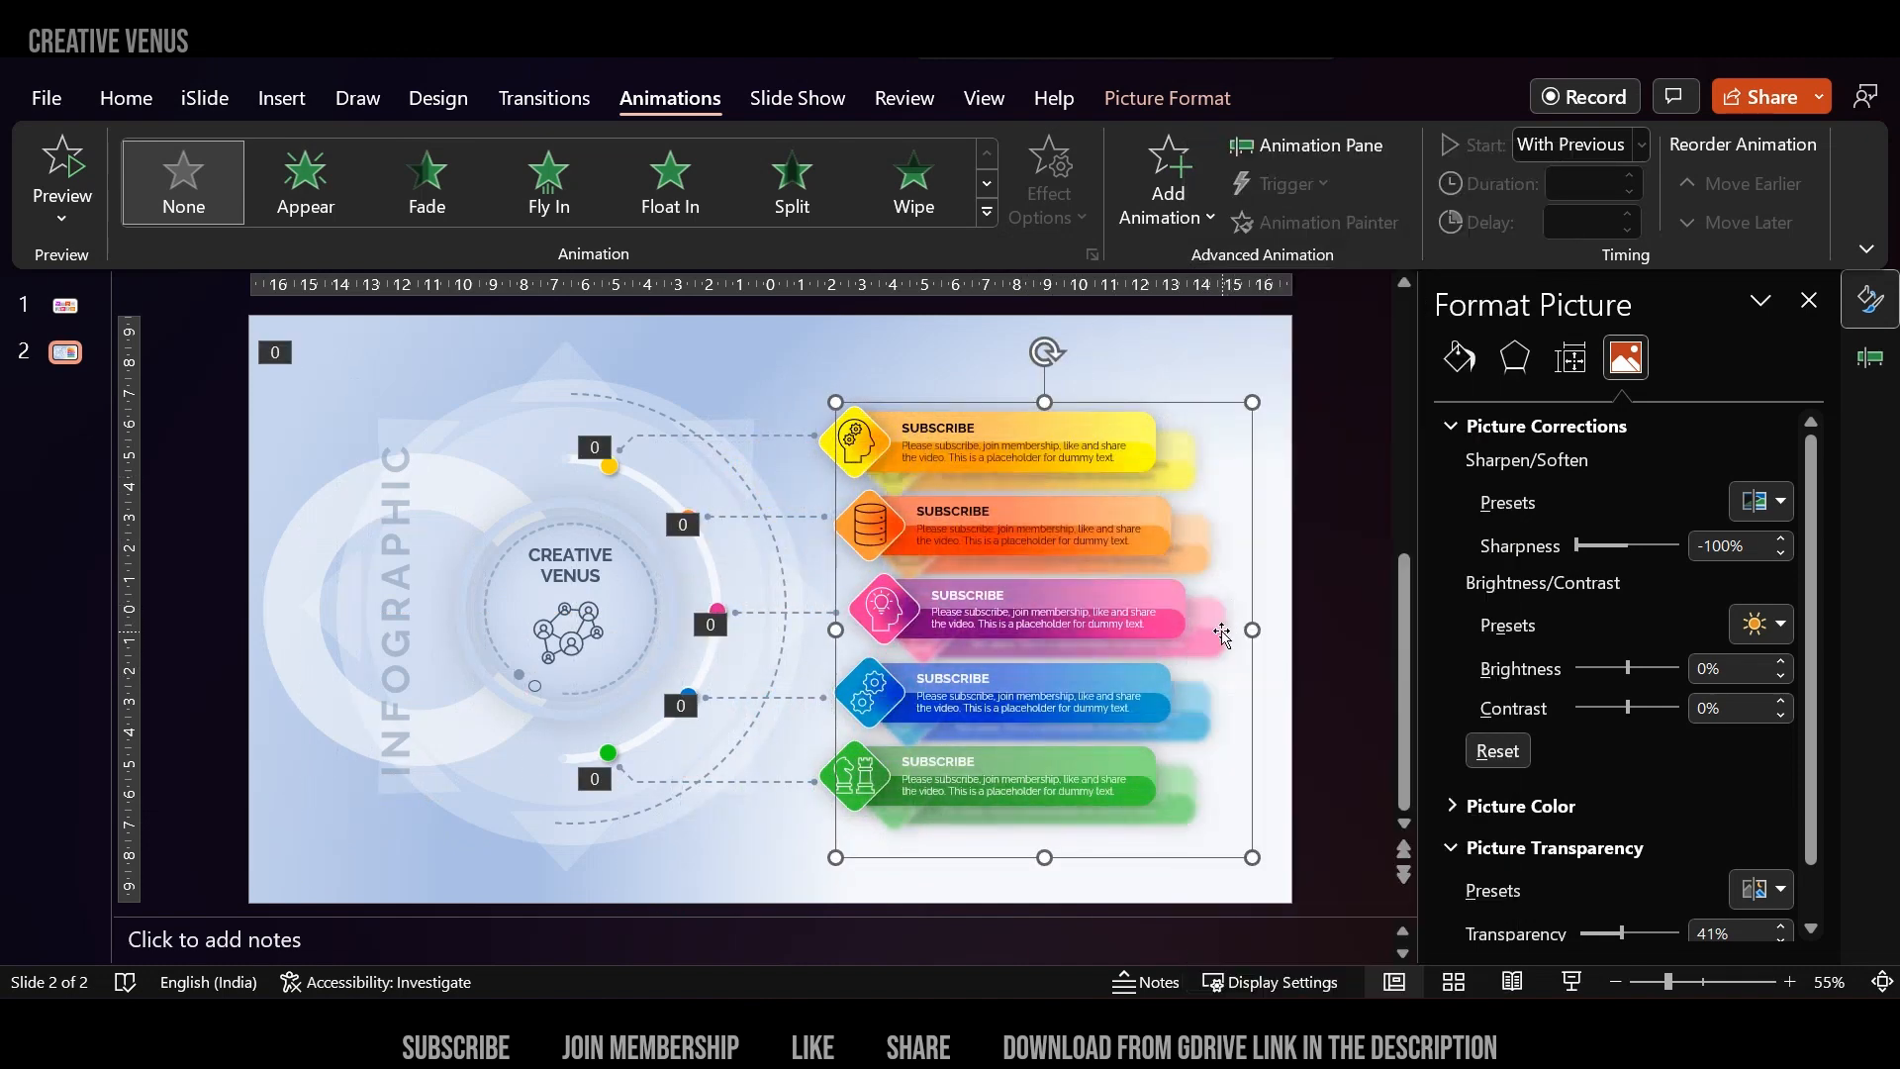
mouse_move(1223, 634)
left_mouse_down()
mouse_move(1189, 628)
mouse_move(1241, 646)
mouse_move(1198, 630)
left_mouse_up()
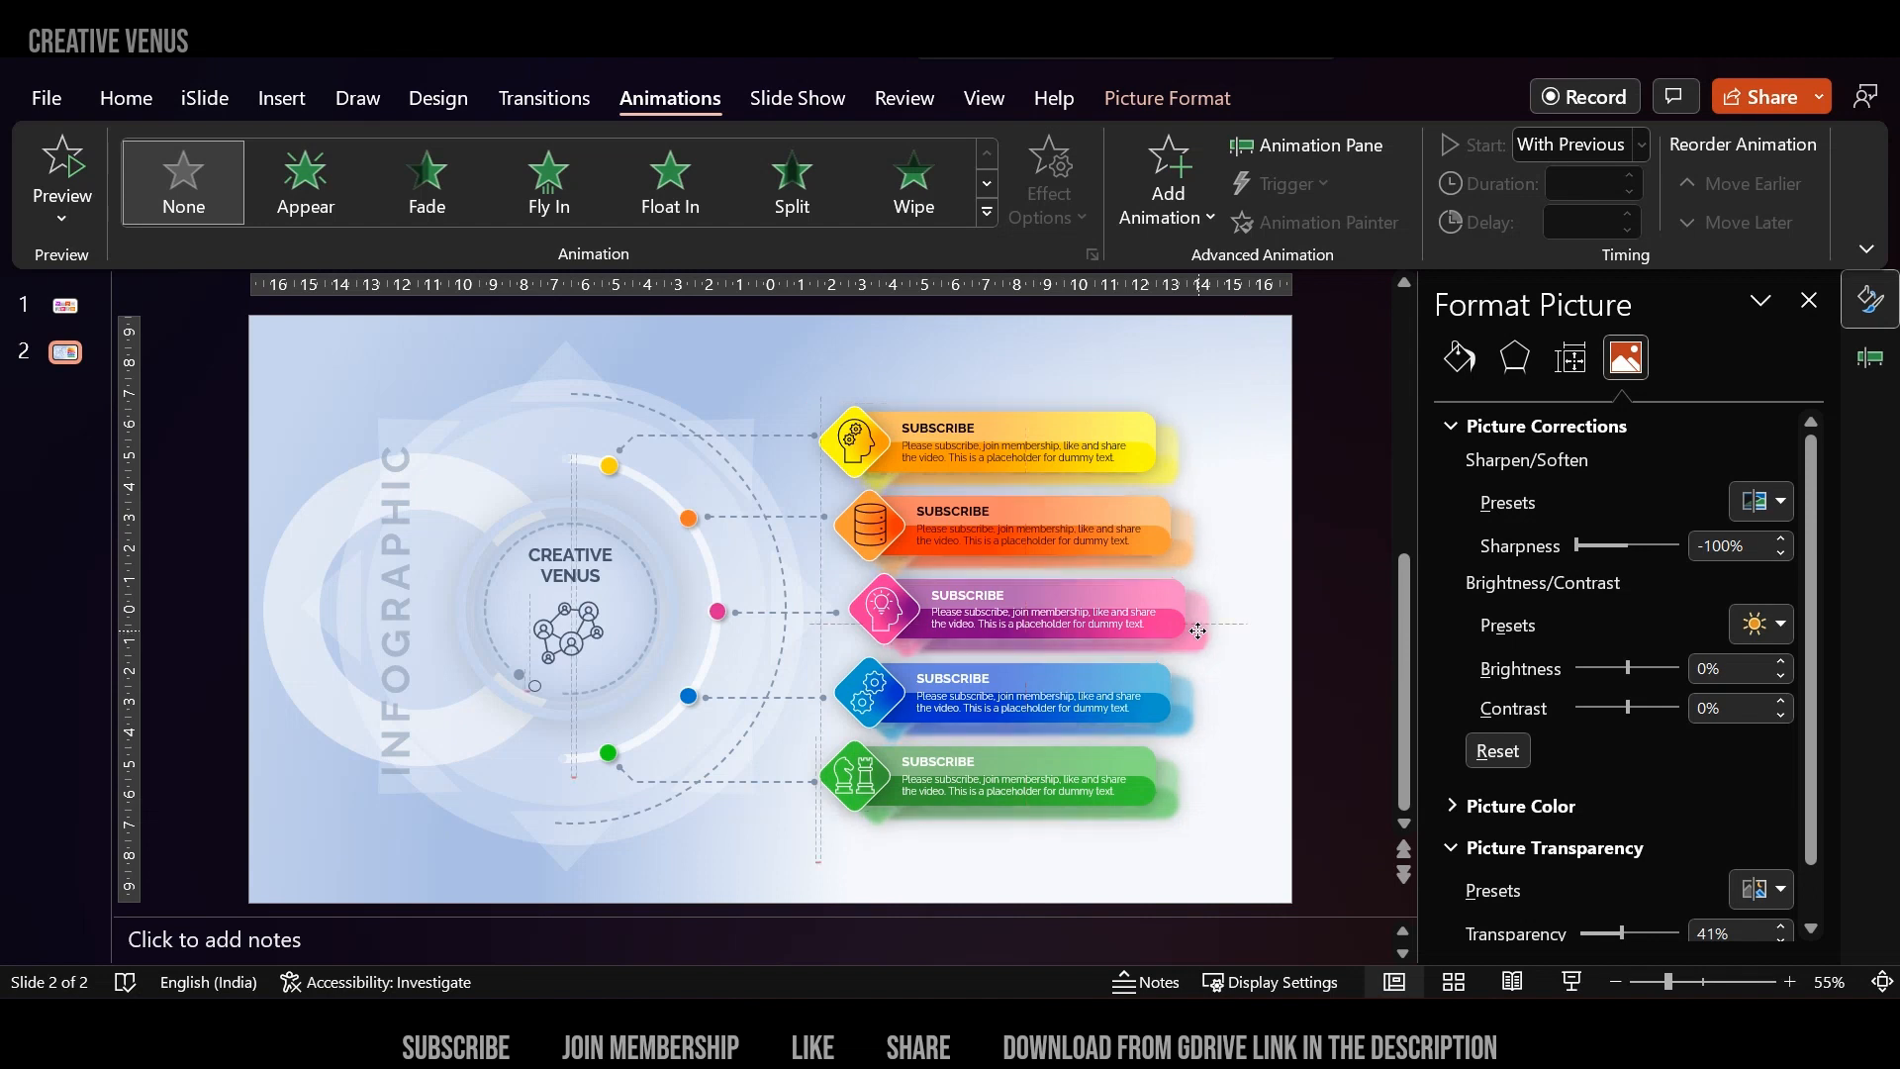
left_click_drag(1197, 631, 1198, 631)
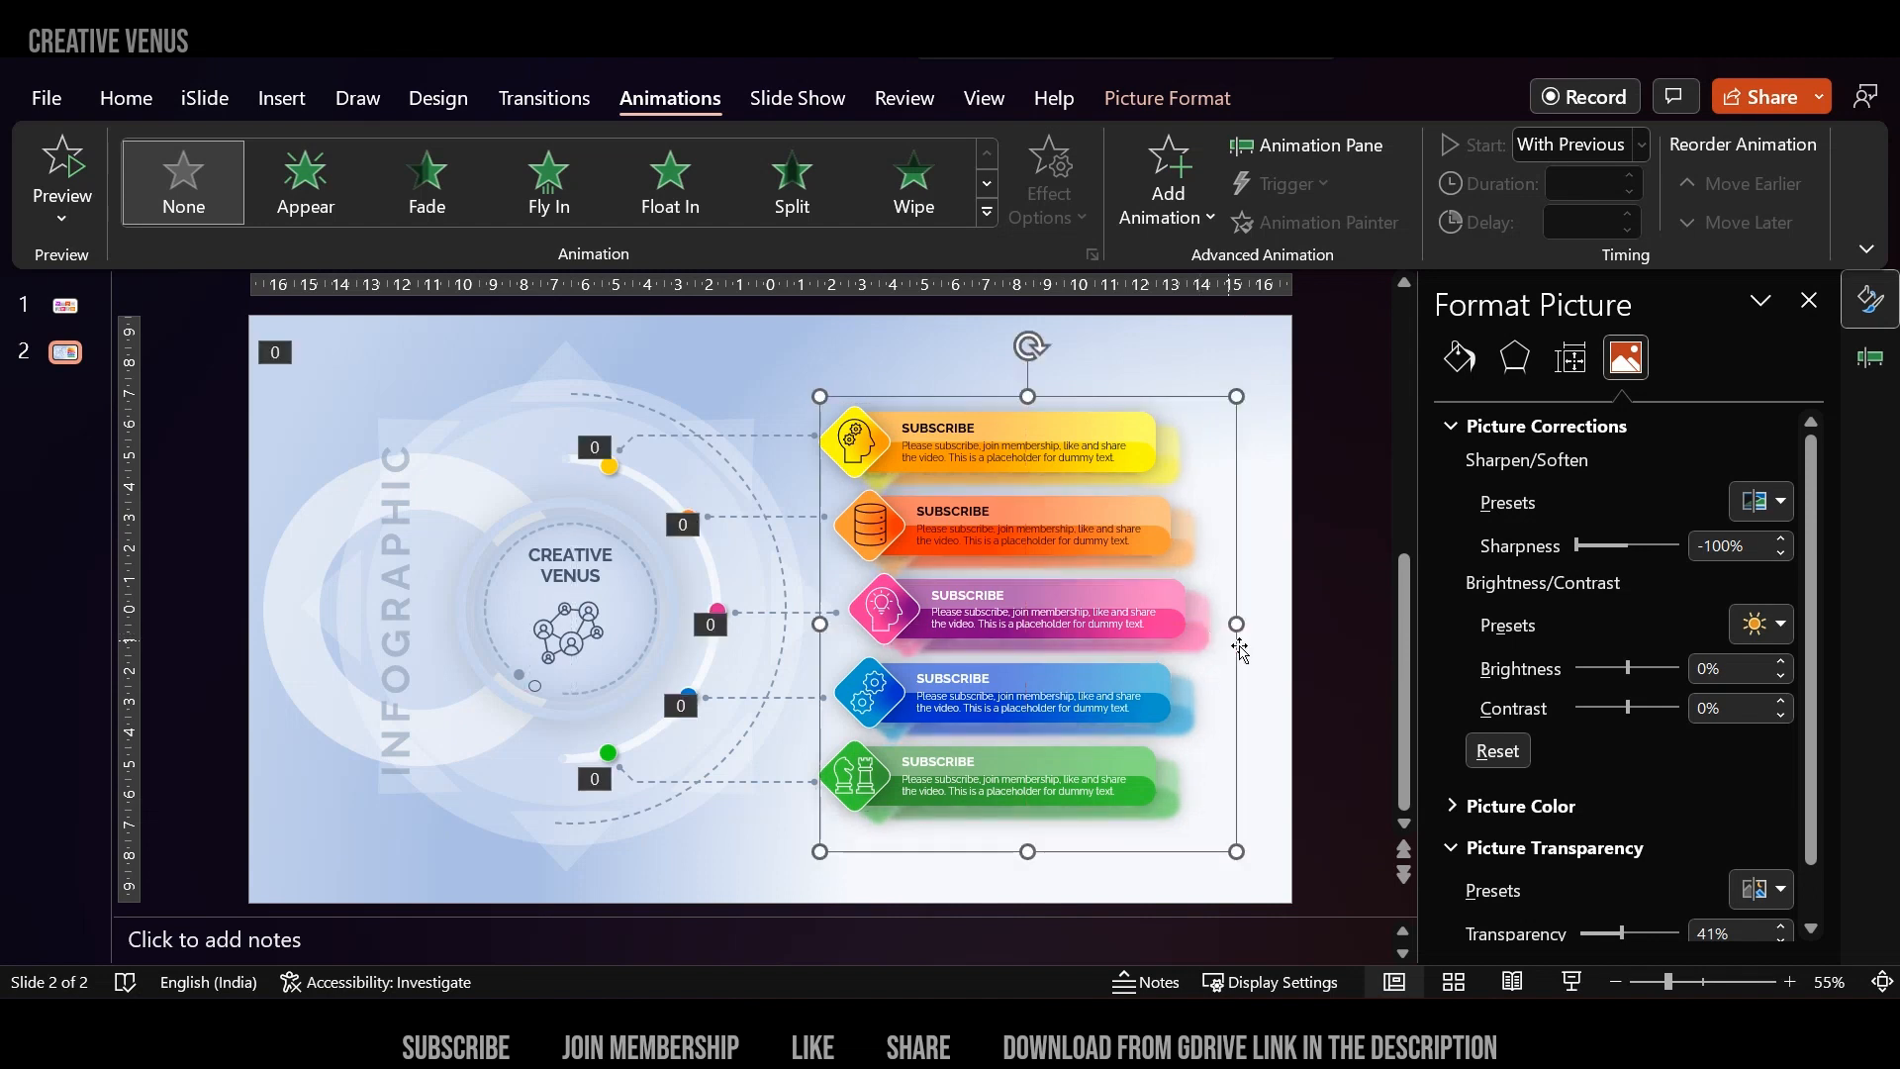
Nudge the blurred picture to the left until its coloured edges extend past the lower-left sides of the diamond markers.
key("ctrl+Up")
key("ctrl+Left")
key("ctrl+Left")
key("ctrl+Left")
key("ctrl+Left")
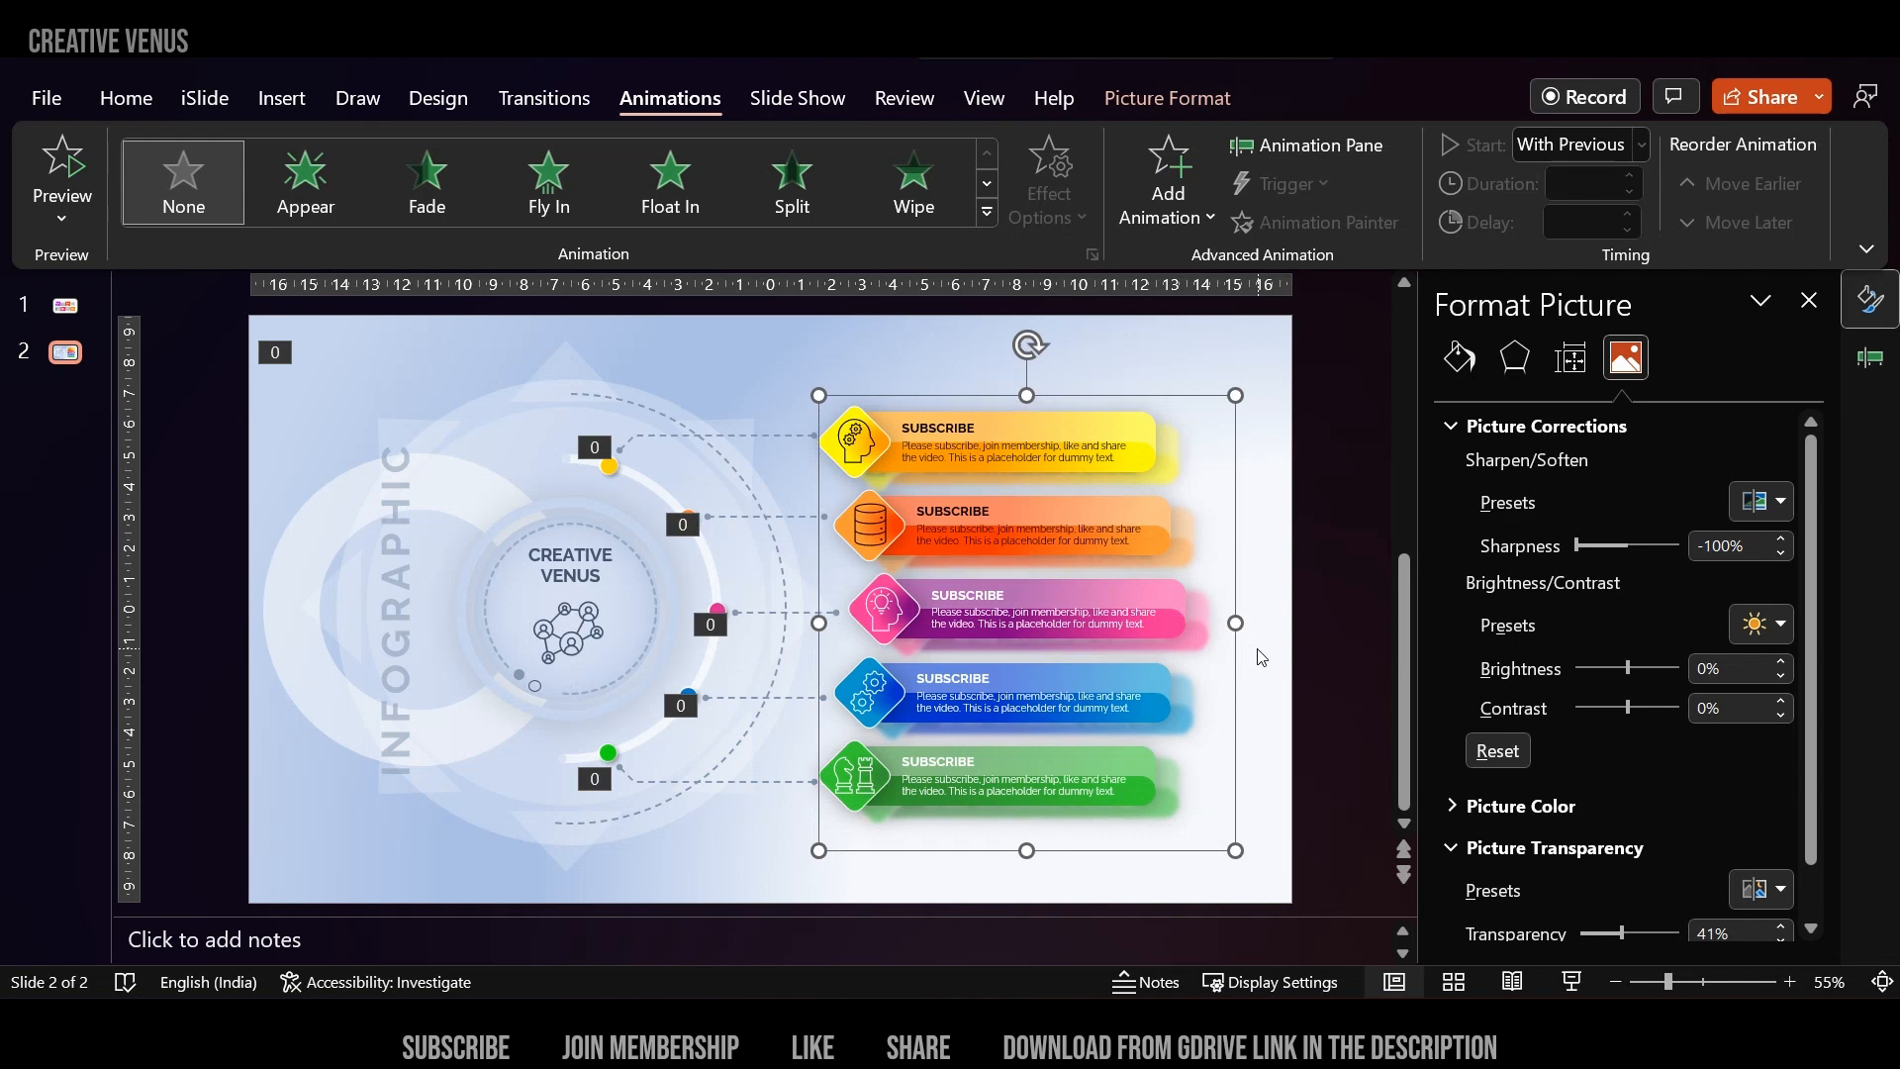
key("ctrl+Left")
key("ctrl+Left")
key("ctrl+Left")
key("ctrl+Left")
key("ctrl+Left")
key("ctrl+Left")
key("ctrl+Left")
key("ctrl+Left")
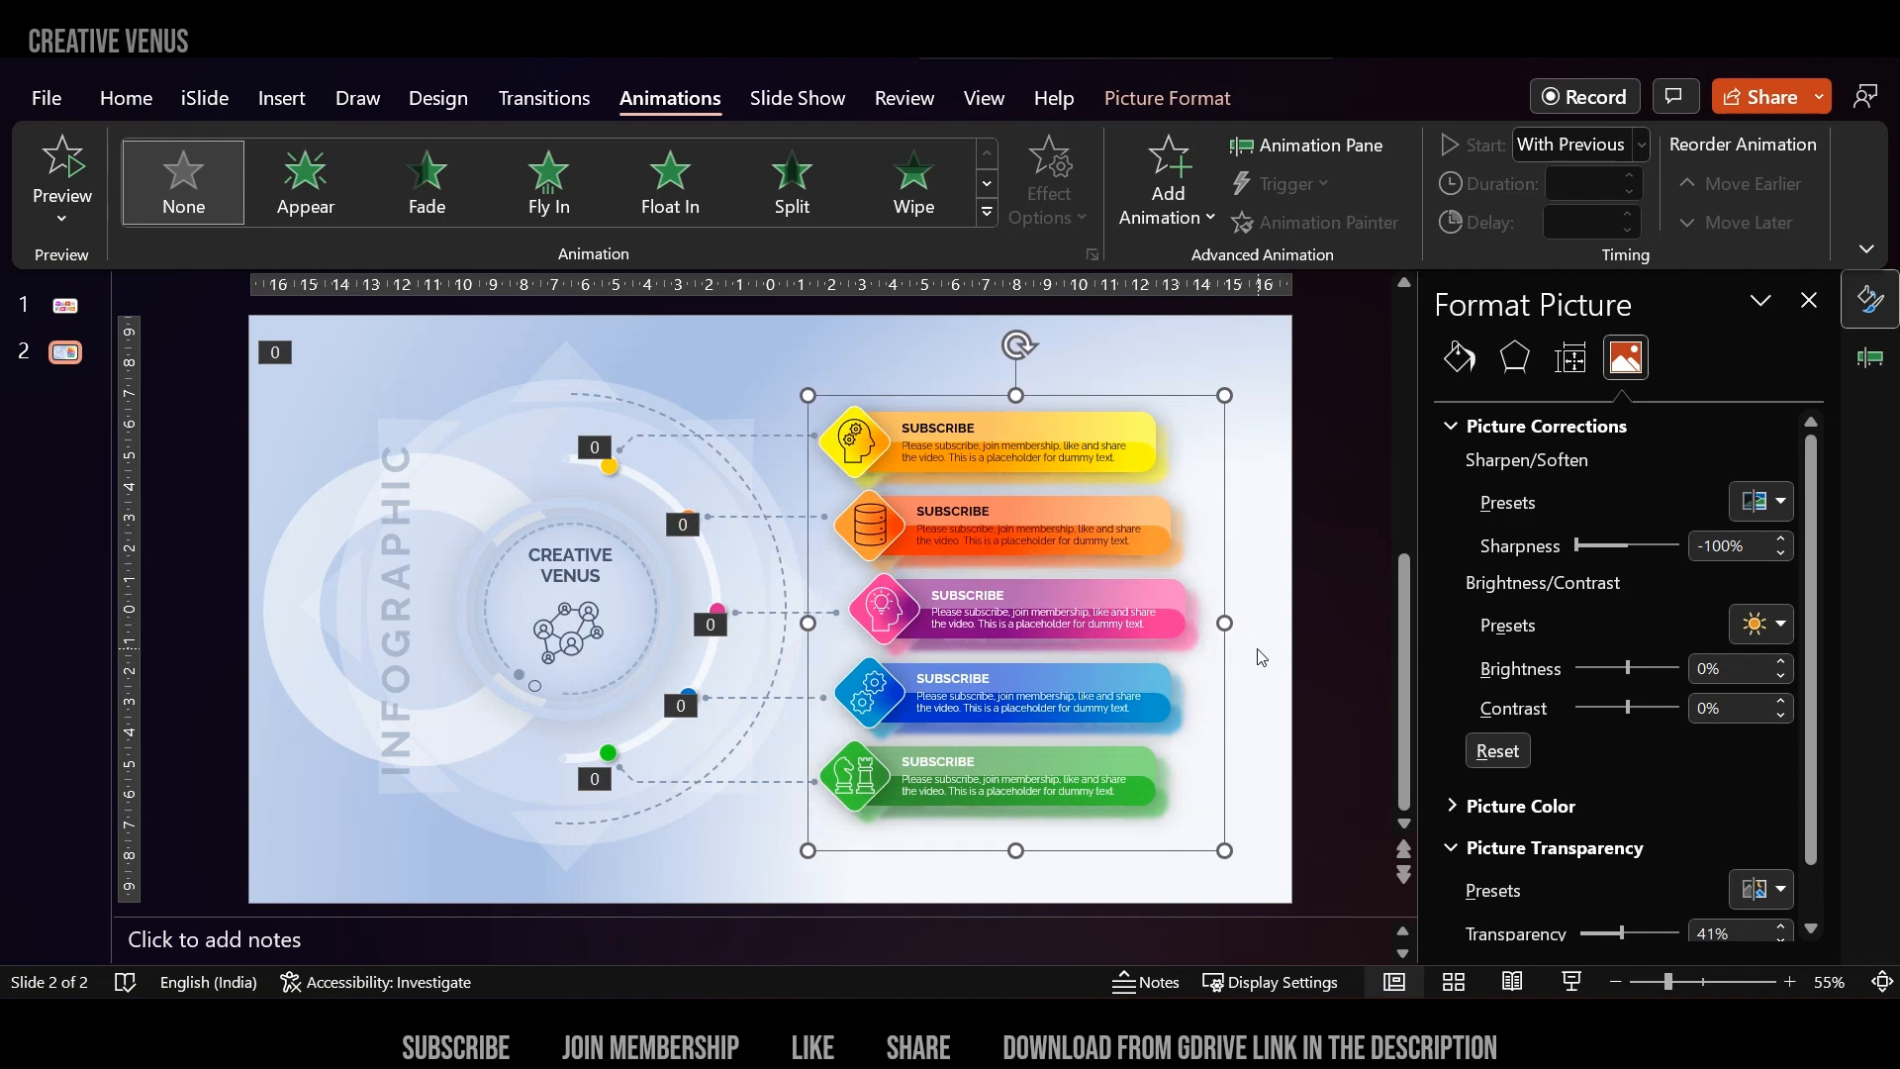
key("ctrl+Up")
key("ctrl+Right")
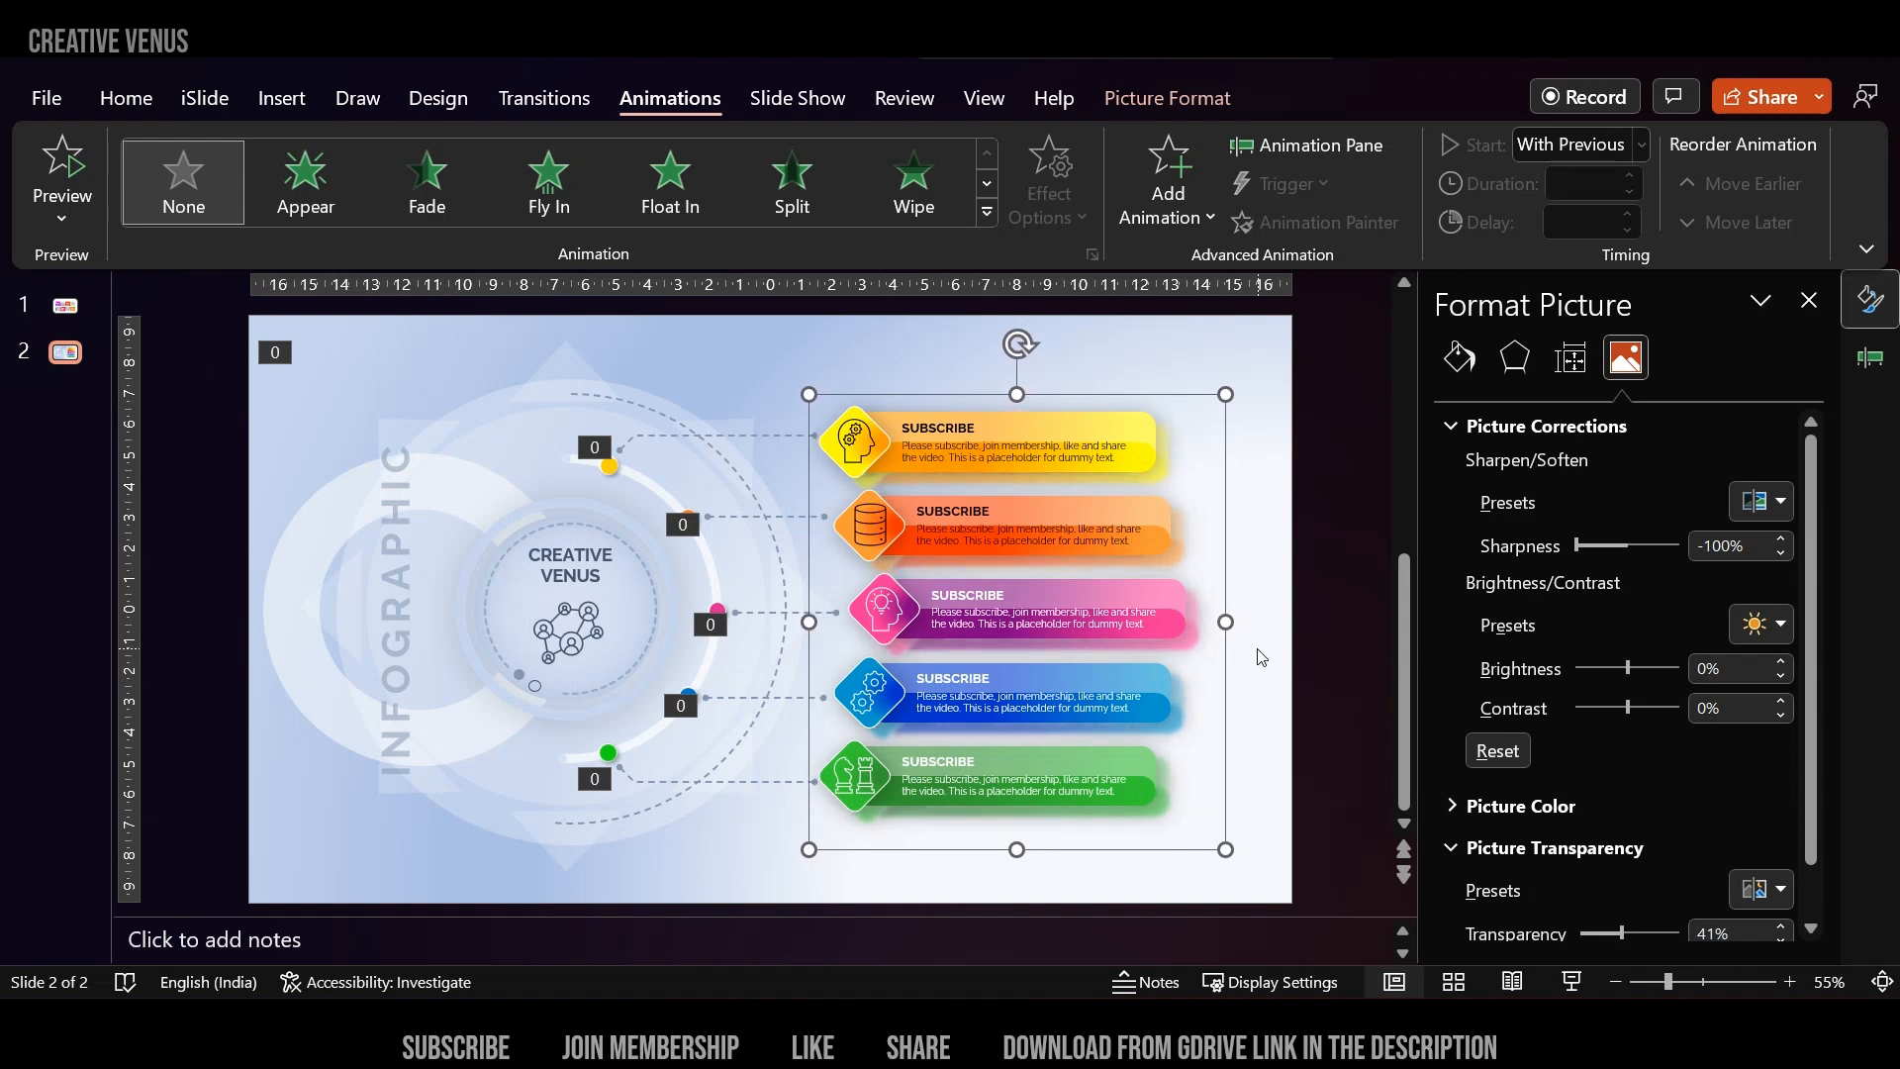
key("Right")
key("Right")
key("Right")
key("Down")
key("Down")
key("Down")
key("Down")
key("Down")
key("Down")
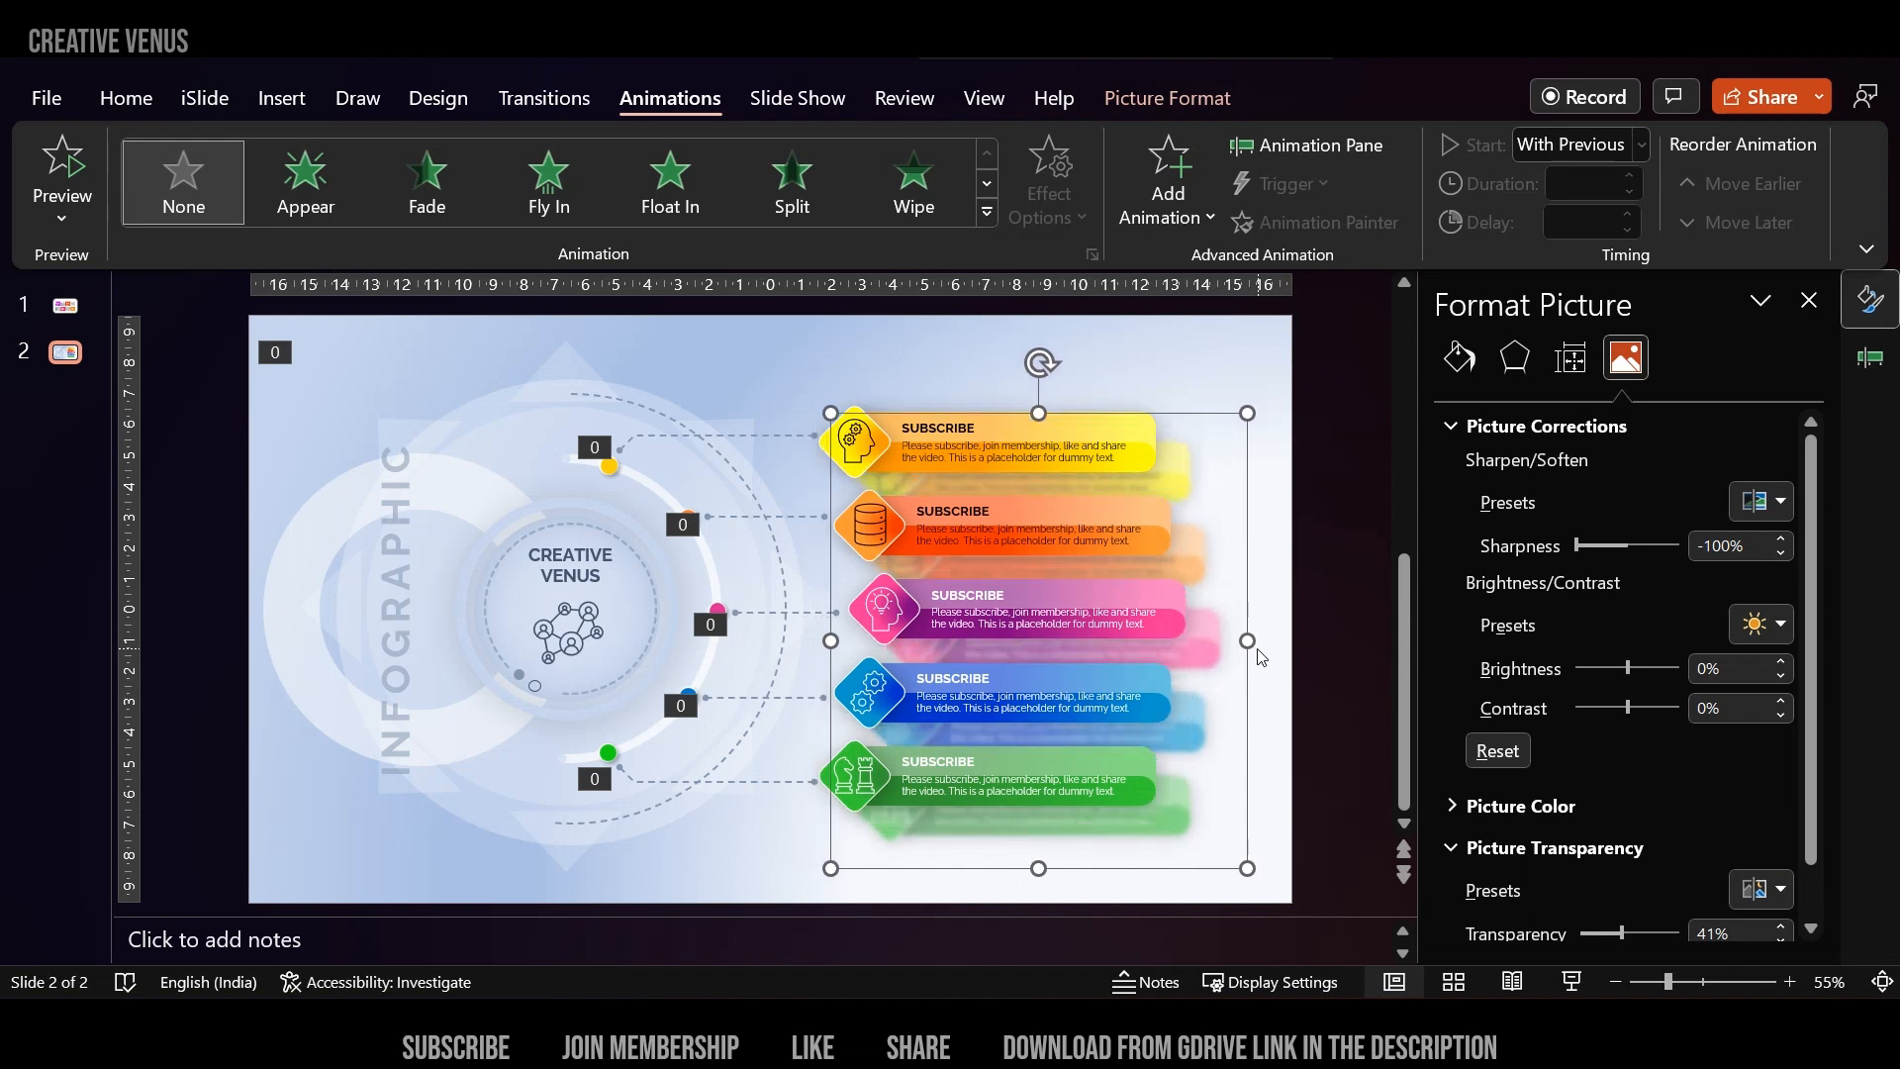
key("Up")
key("Up")
key("Up")
key("Up")
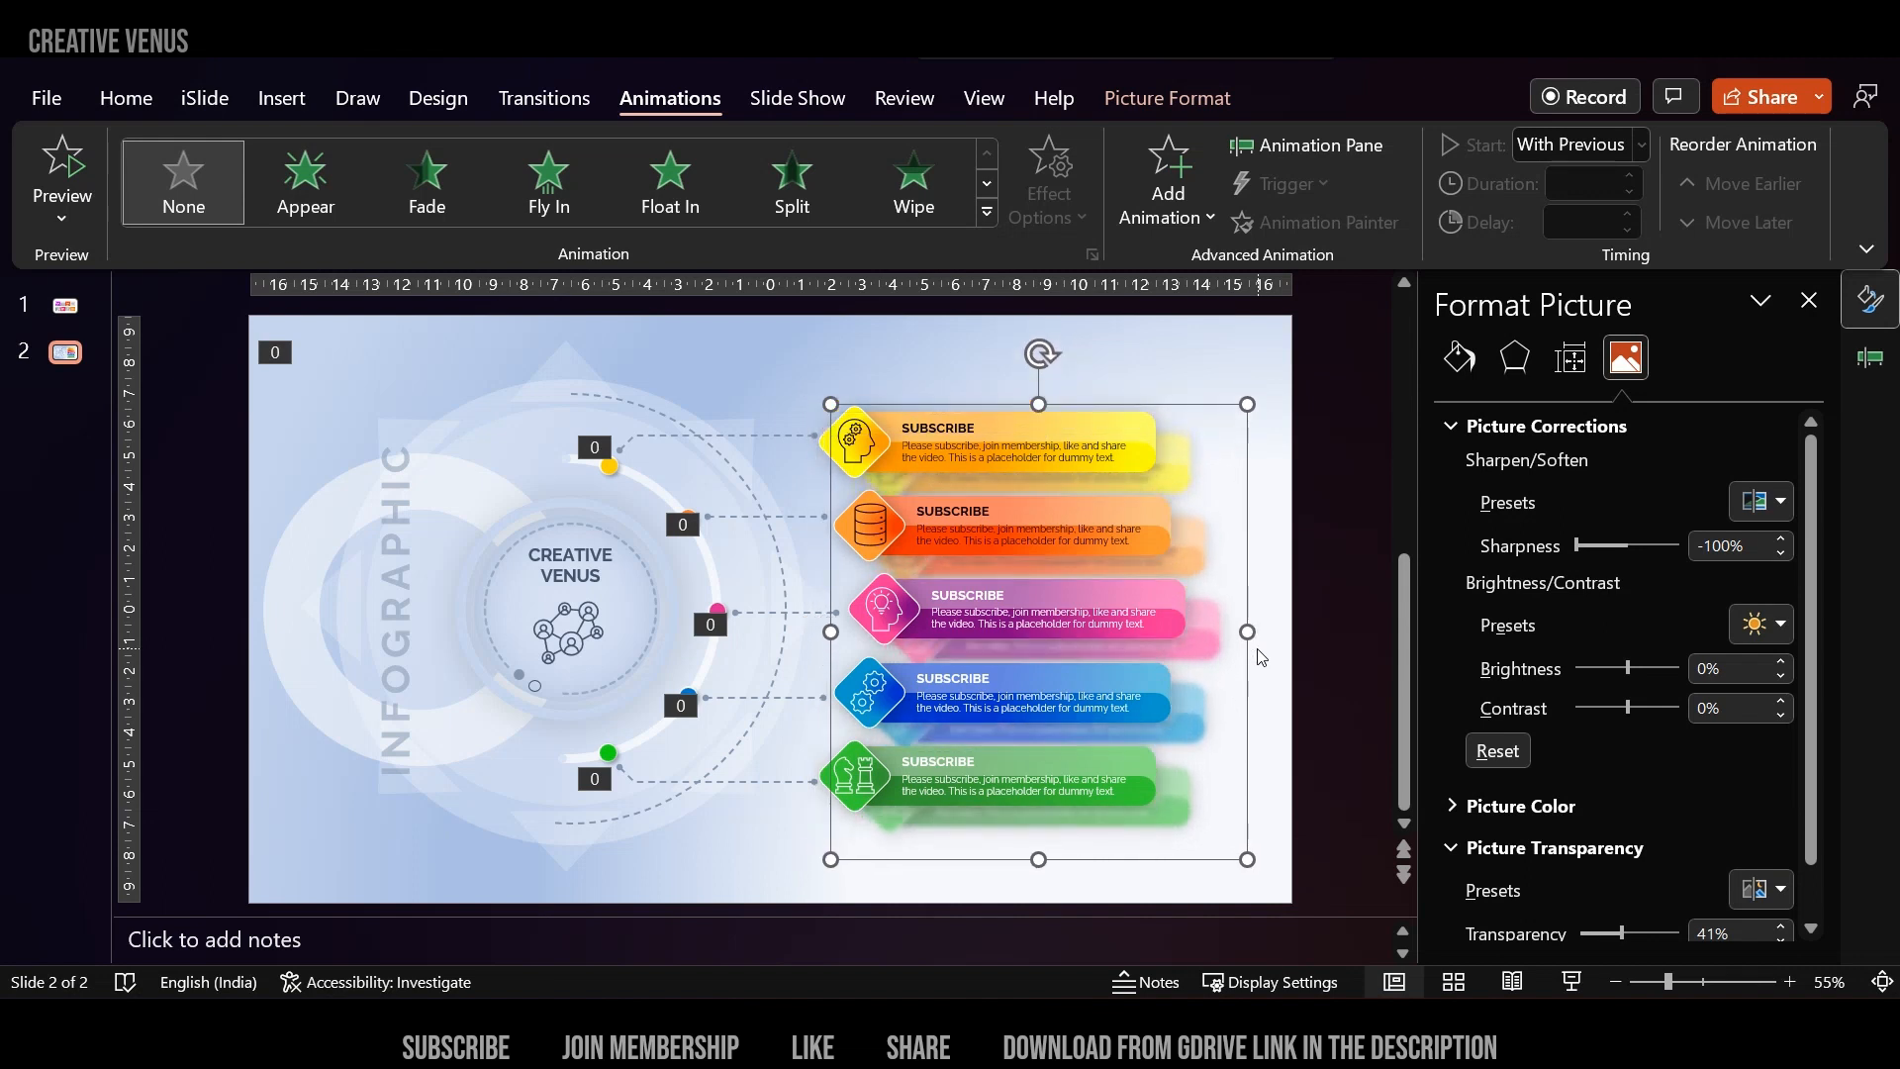
key("Left")
key("Left")
key("Left")
key("Left")
key("Left")
key("Left")
key("Left")
key("Left")
key("Up")
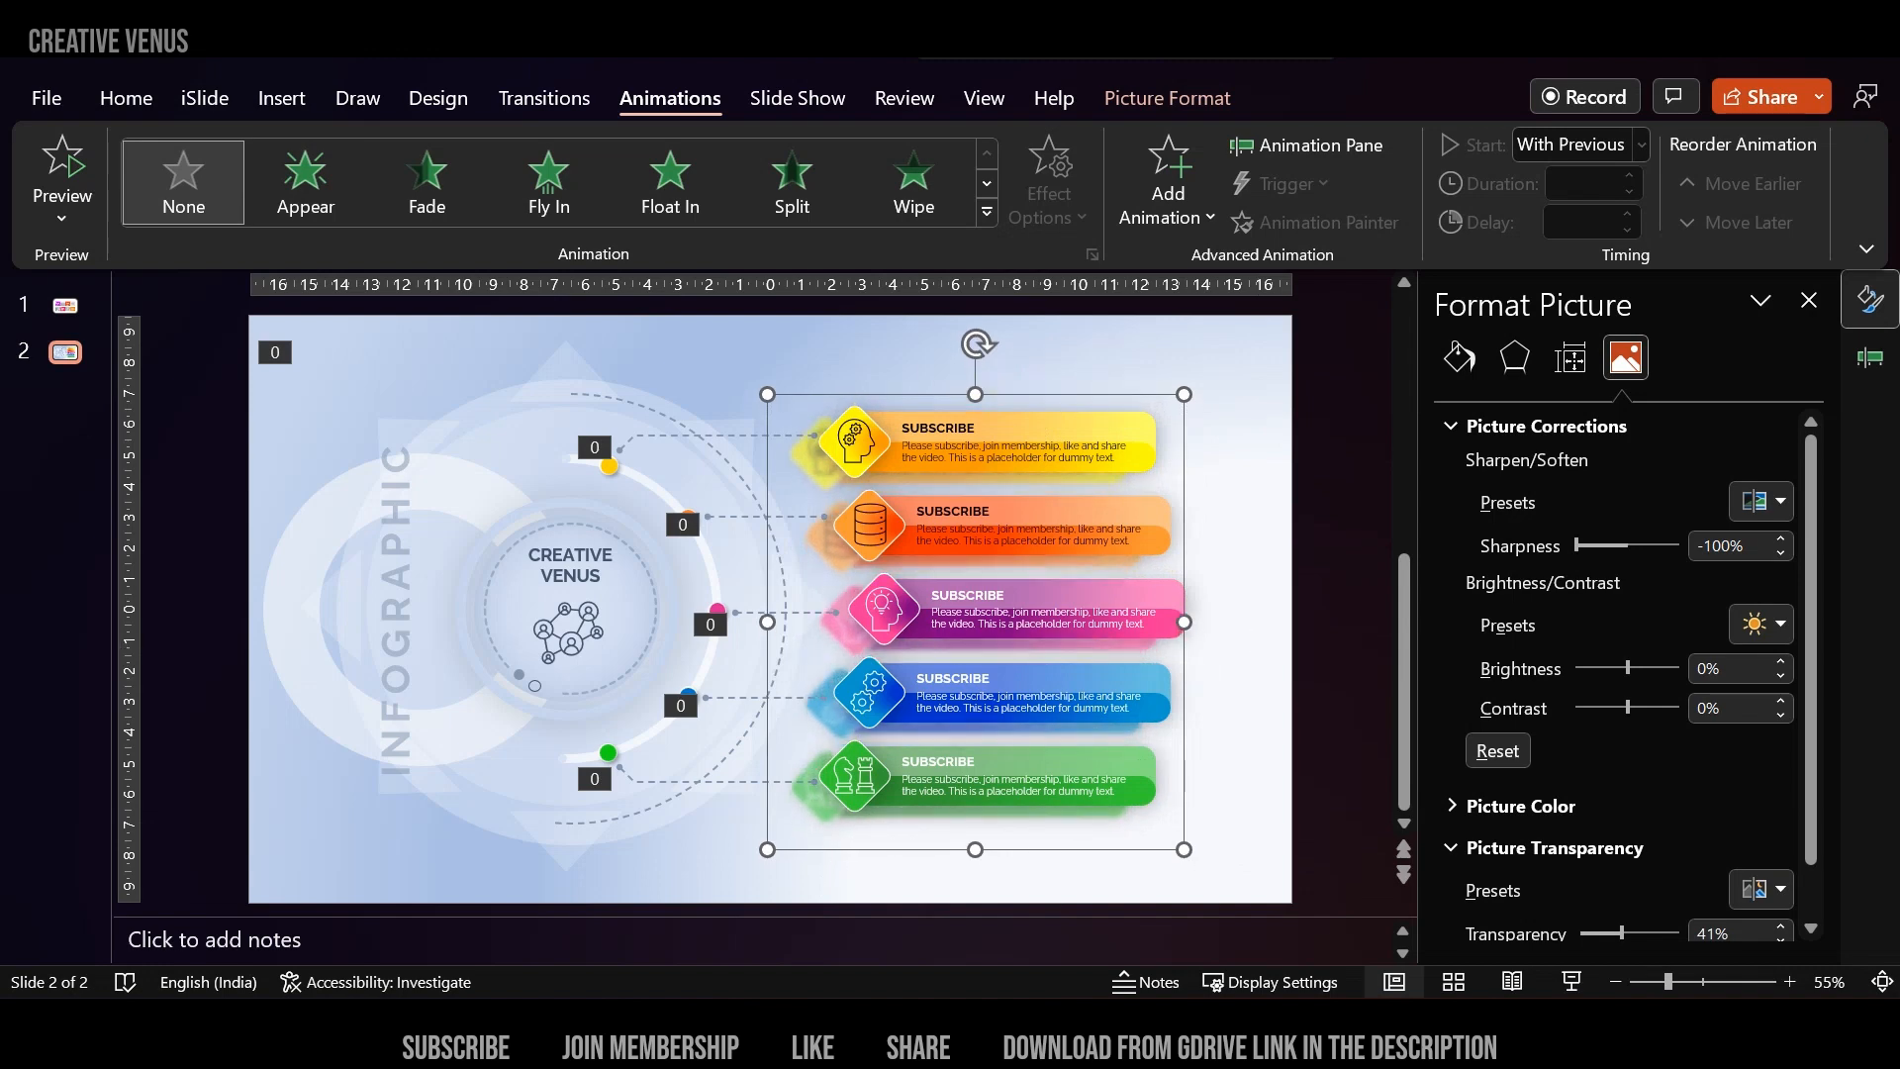
Raise the blurred picture's transparency to 74% and shift it slightly downward behind the label bars.
mouse_move(1629, 671)
left_mouse_down()
mouse_move(1603, 671)
mouse_move(1660, 676)
mouse_move(1629, 672)
left_mouse_up()
left_click_drag(1622, 934, 1651, 937)
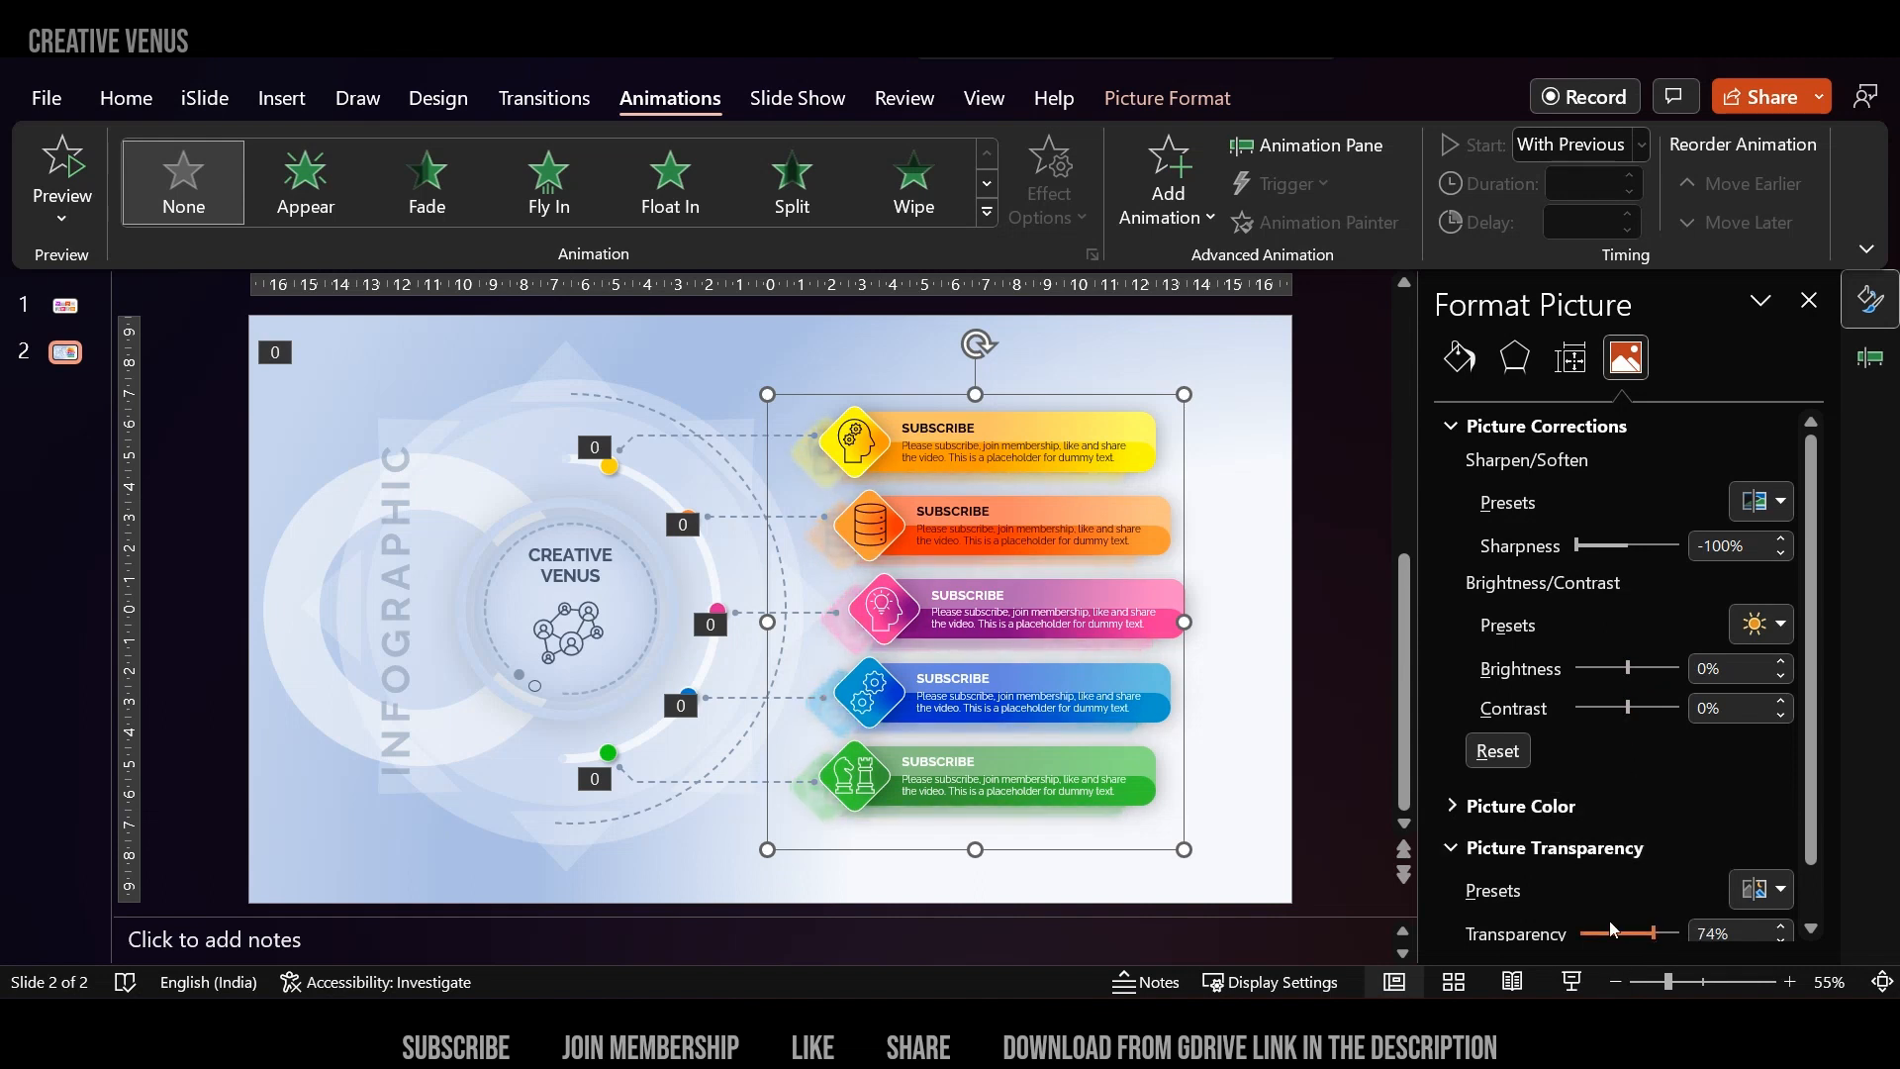
left_click_drag(1069, 852, 1066, 857)
left_click(1254, 712)
Change the ring around the central circle to a solid grey-blue fill with 53% transparency.
left_click(605, 515)
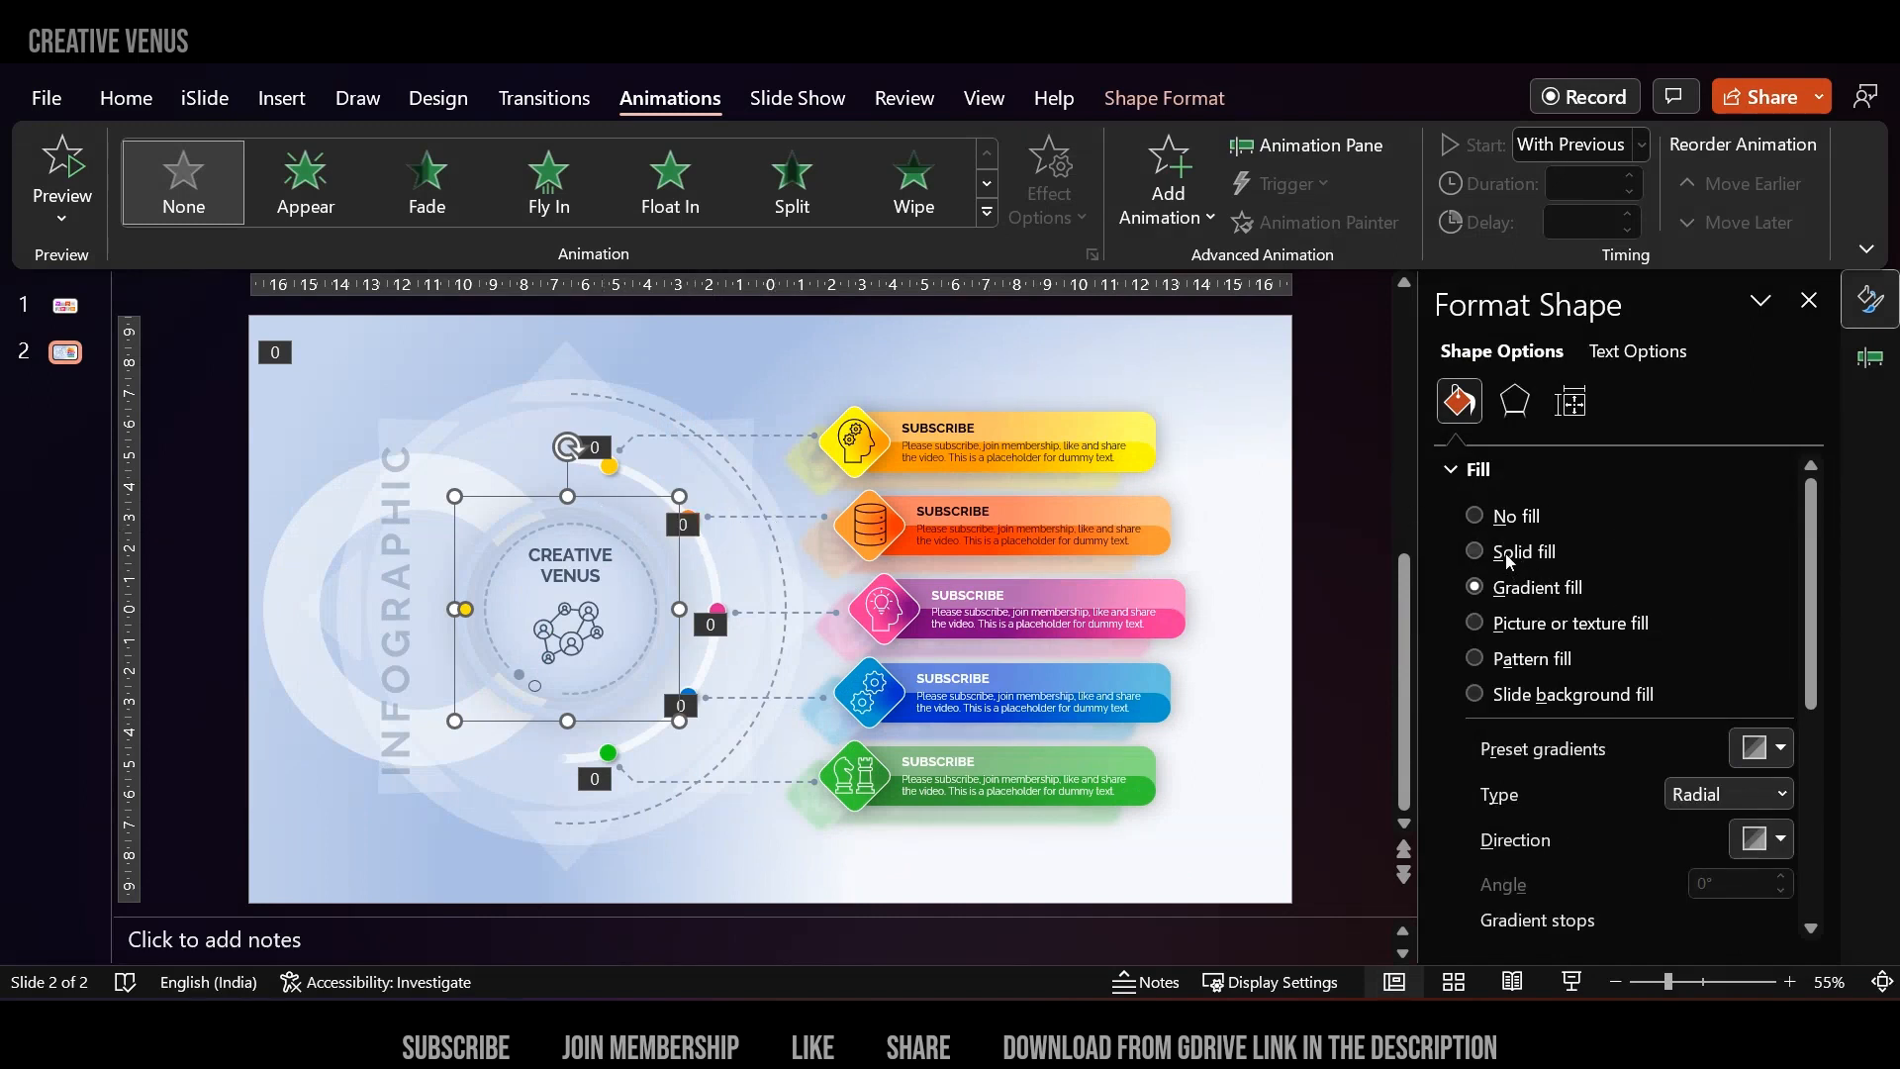
left_click(1509, 561)
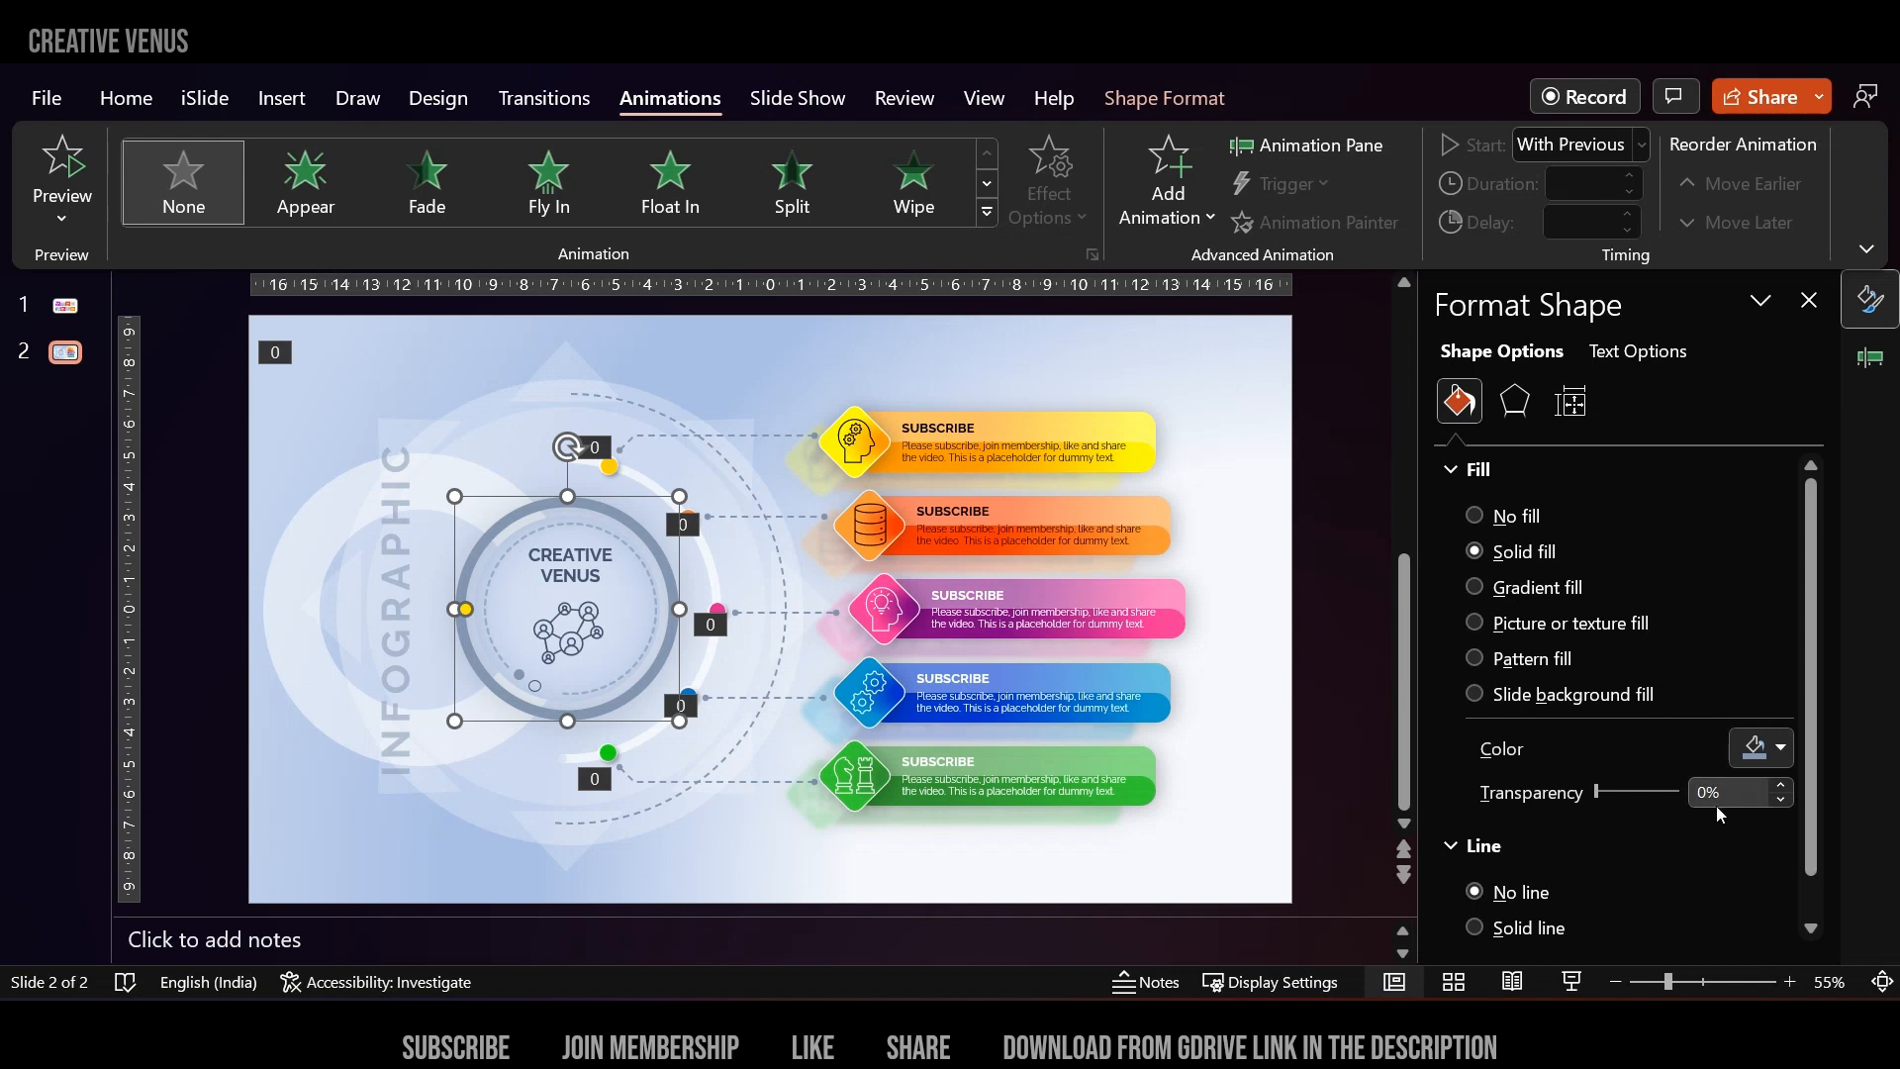
left_click_drag(1599, 797, 1642, 811)
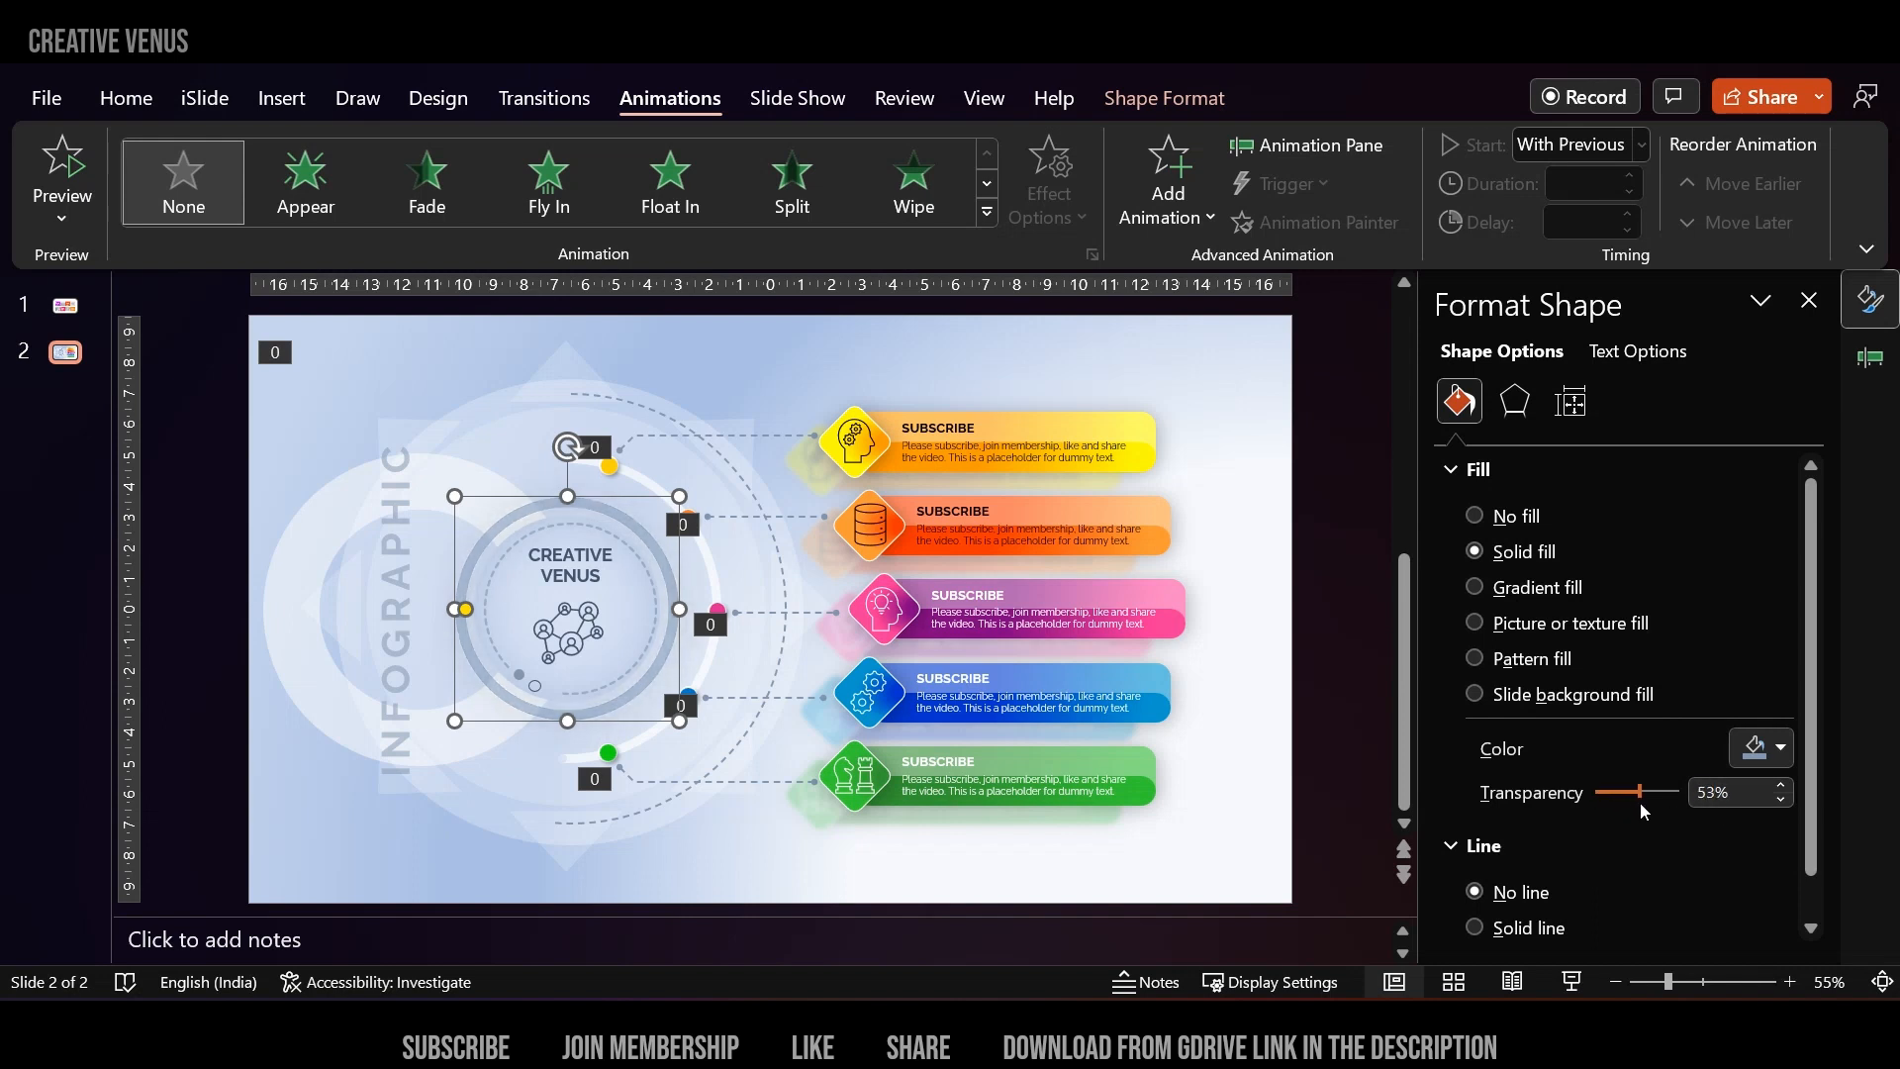
left_click(1276, 636)
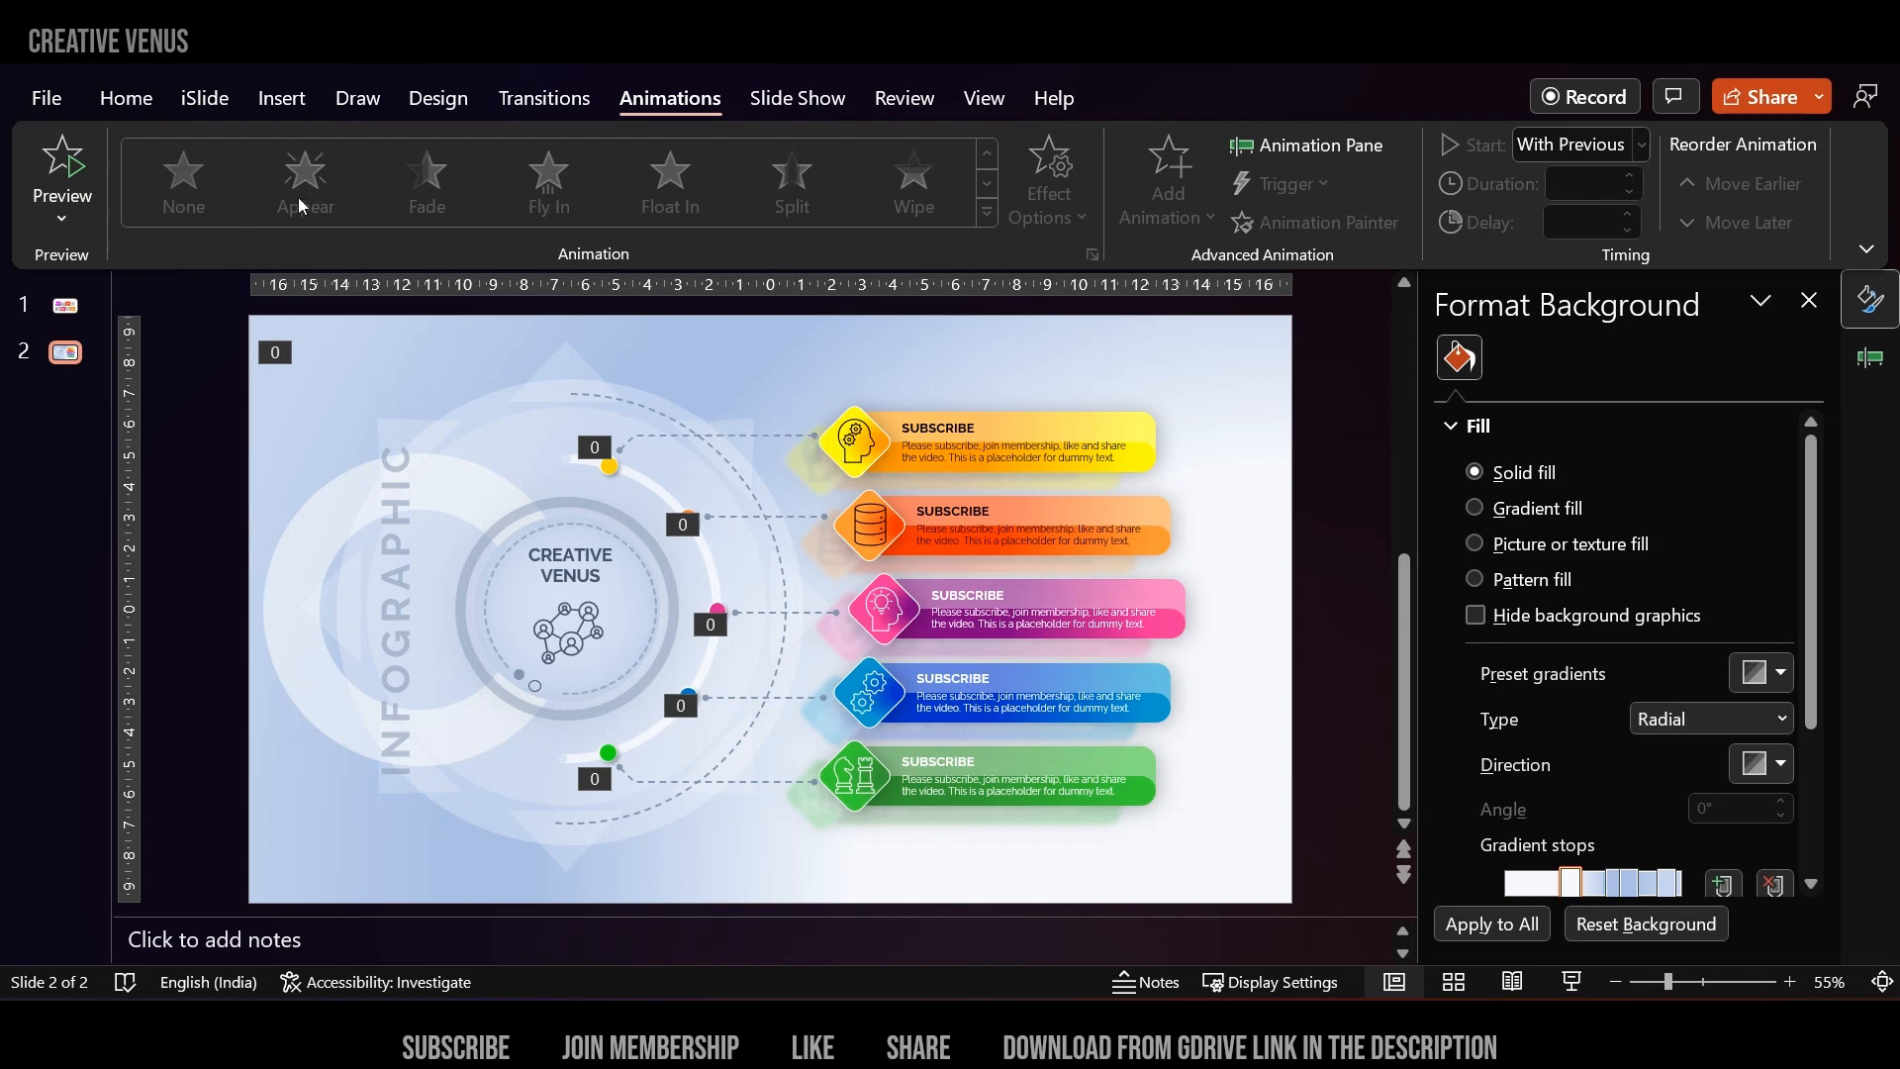
Draw a full-height rectangle without an outline, about 21.65 cm wide, from the central circle to the slide's right edge.
left_click(287, 100)
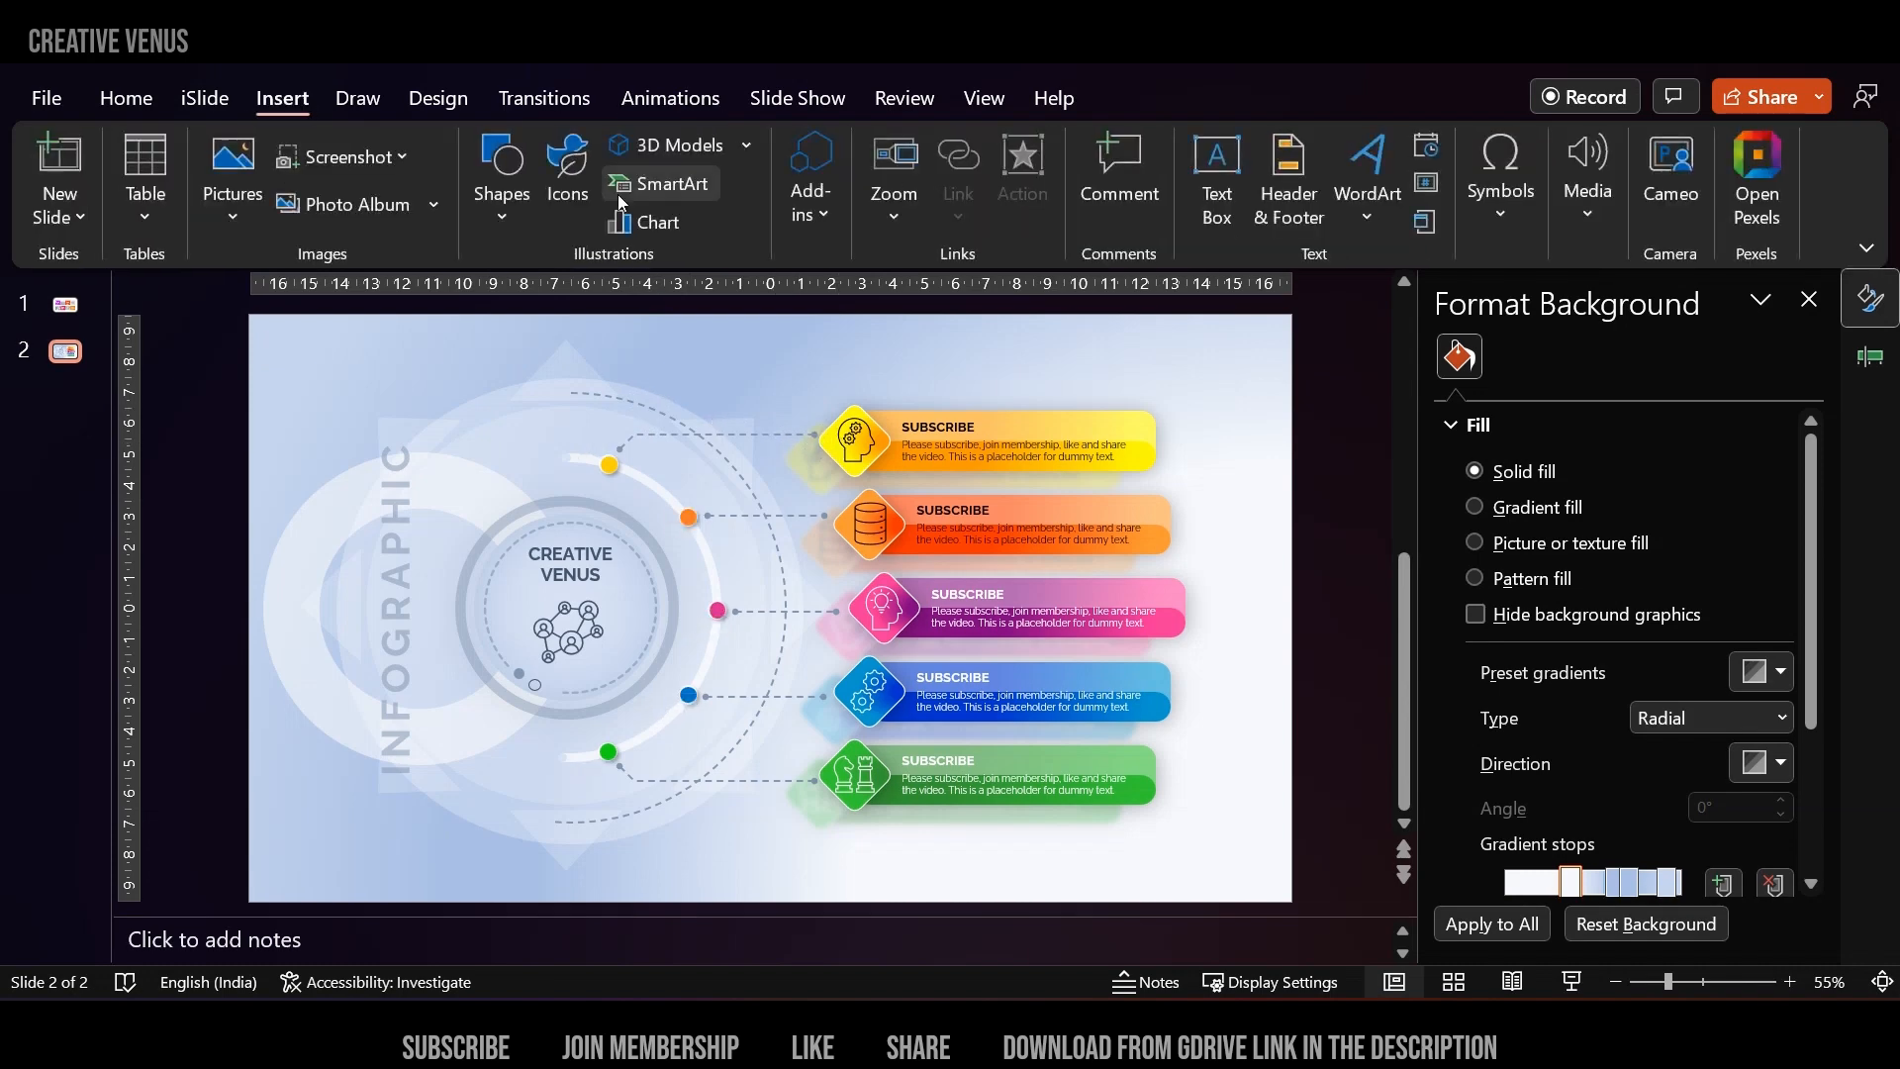
left_click(501, 218)
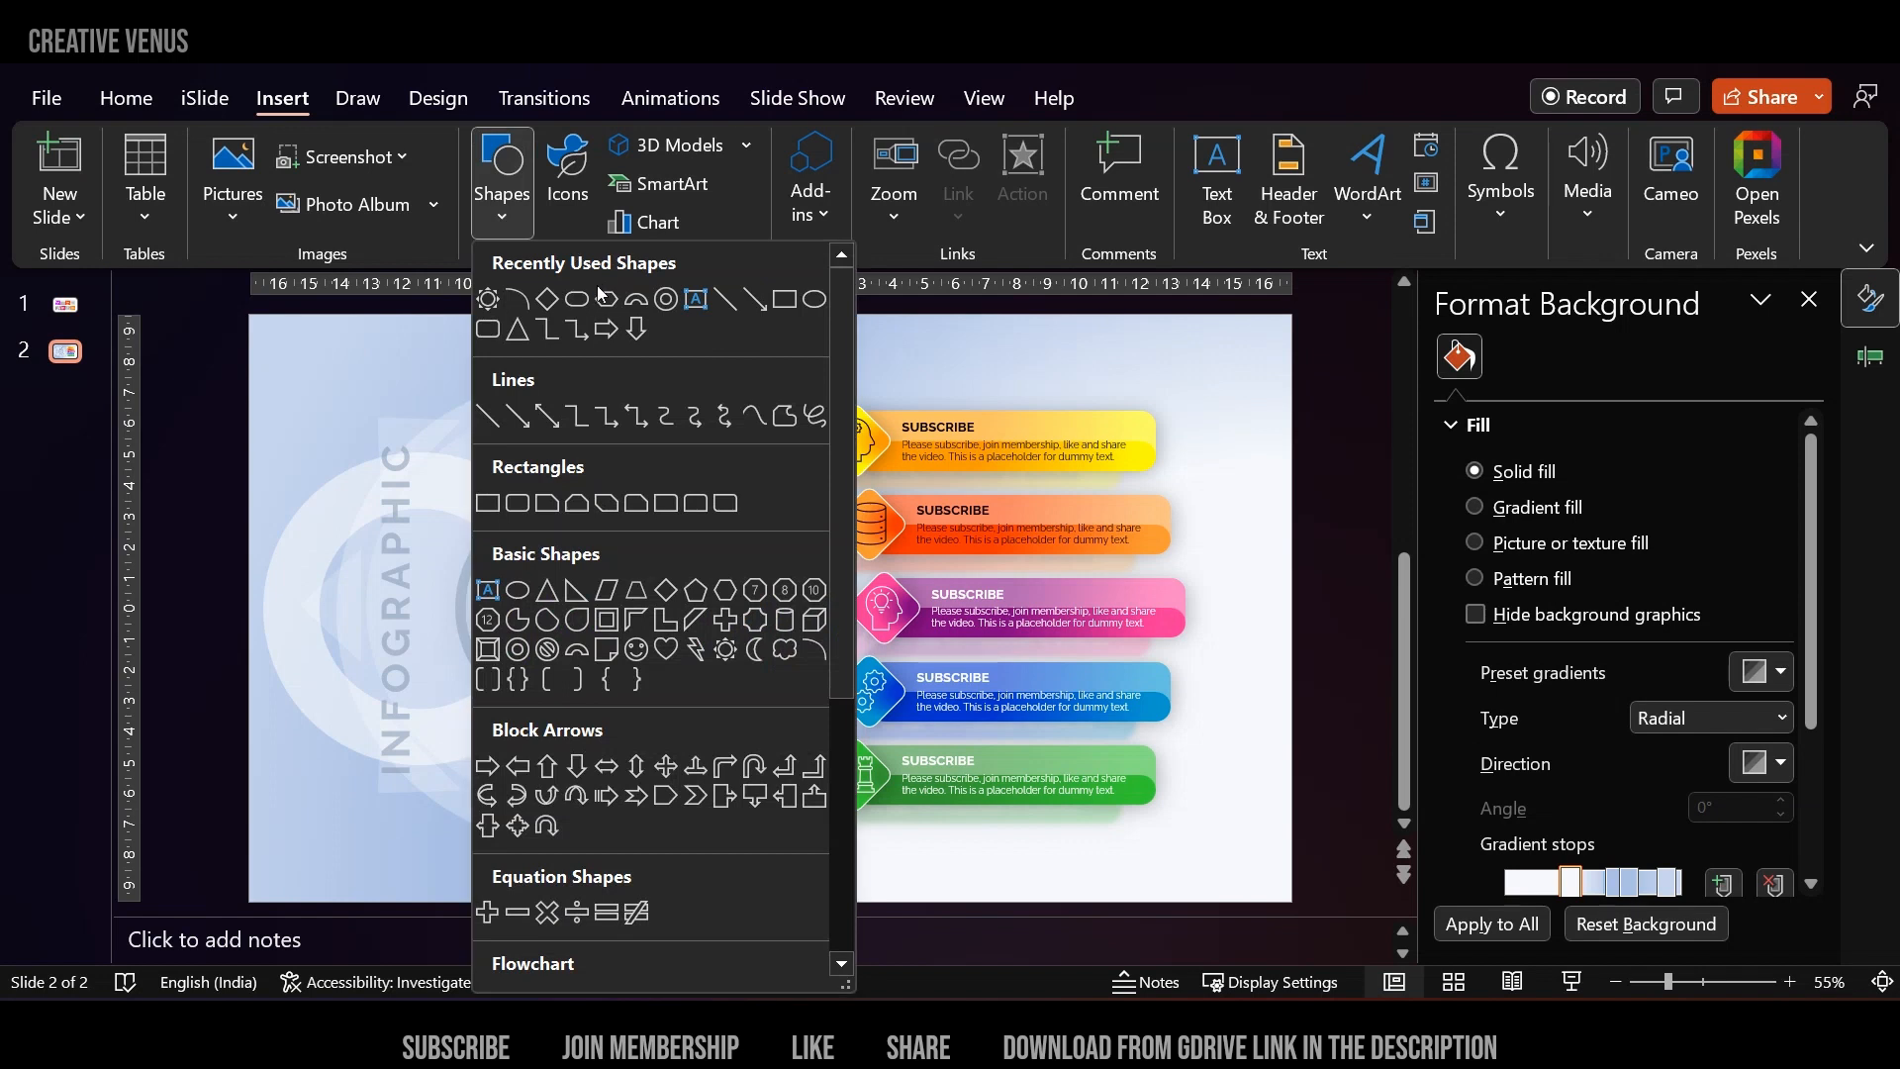
left_click(787, 301)
left_click_drag(630, 316, 1291, 899)
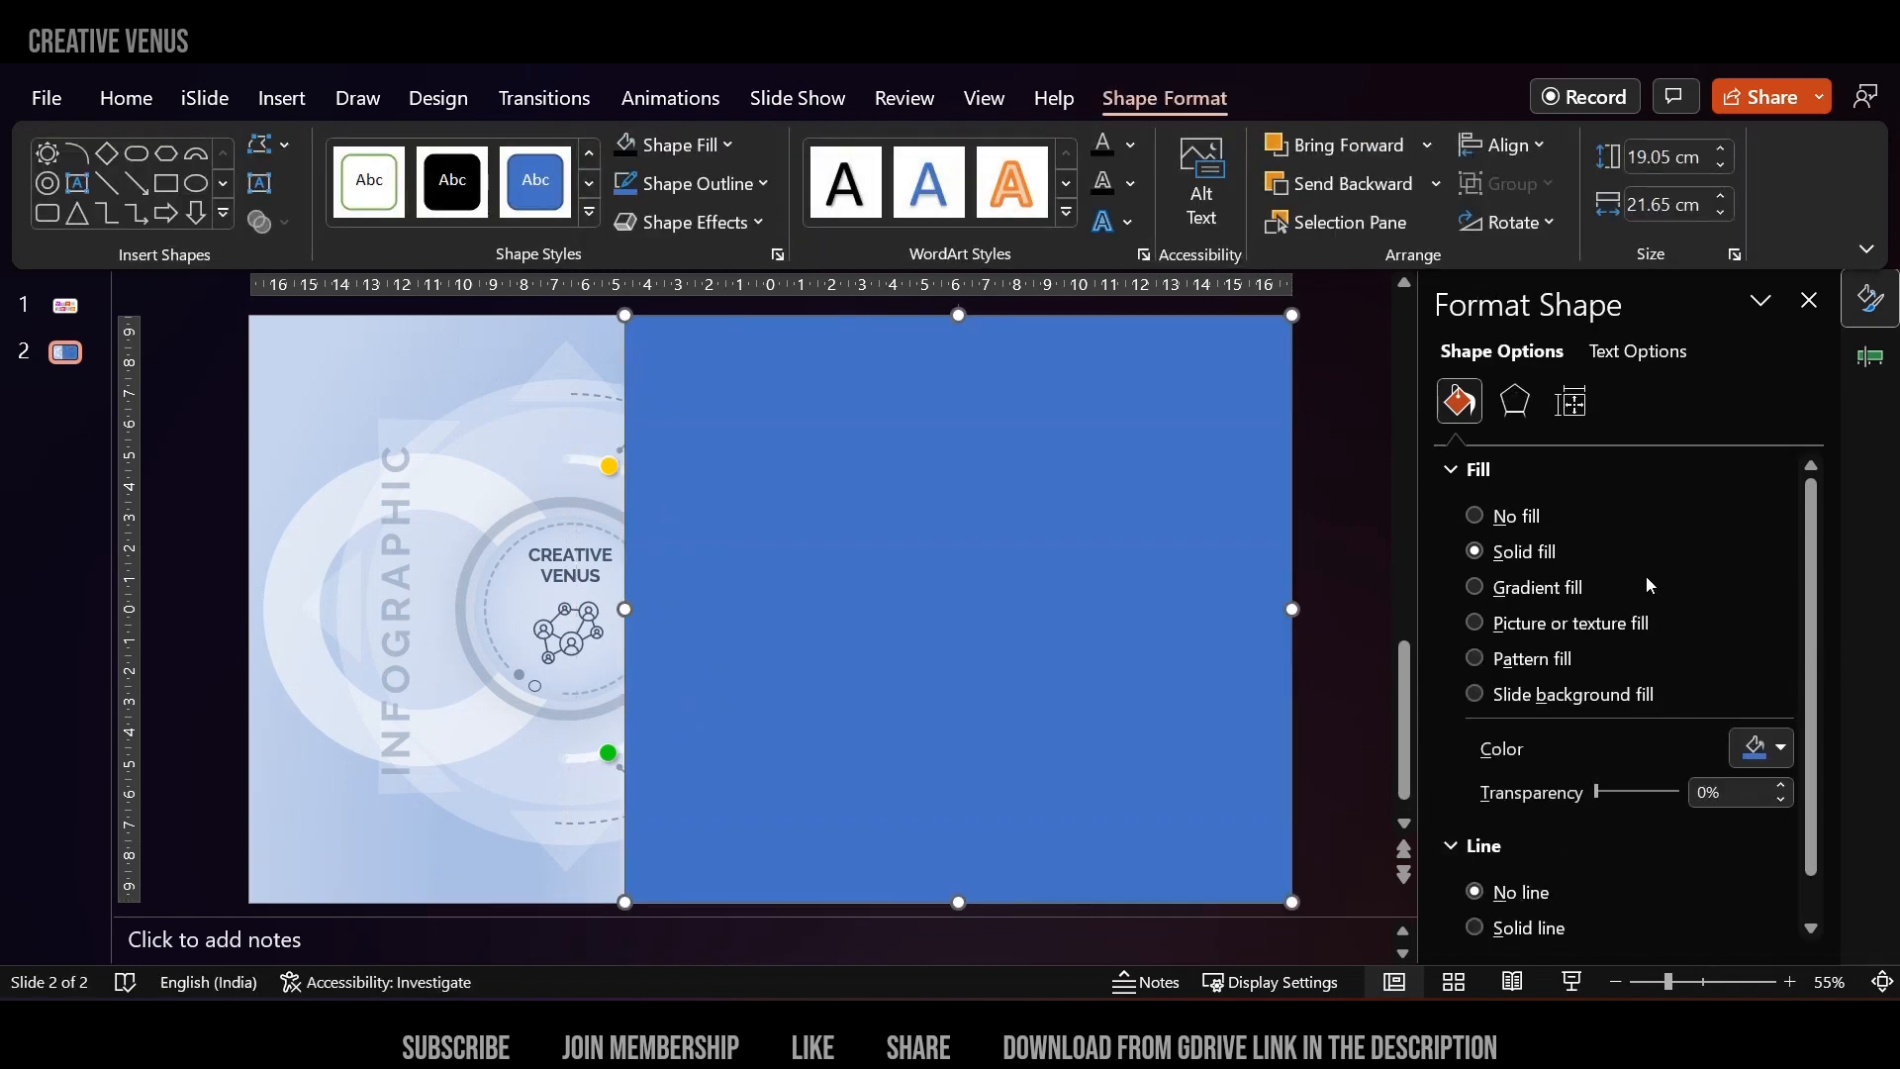
left_click_drag(1805, 617, 1809, 710)
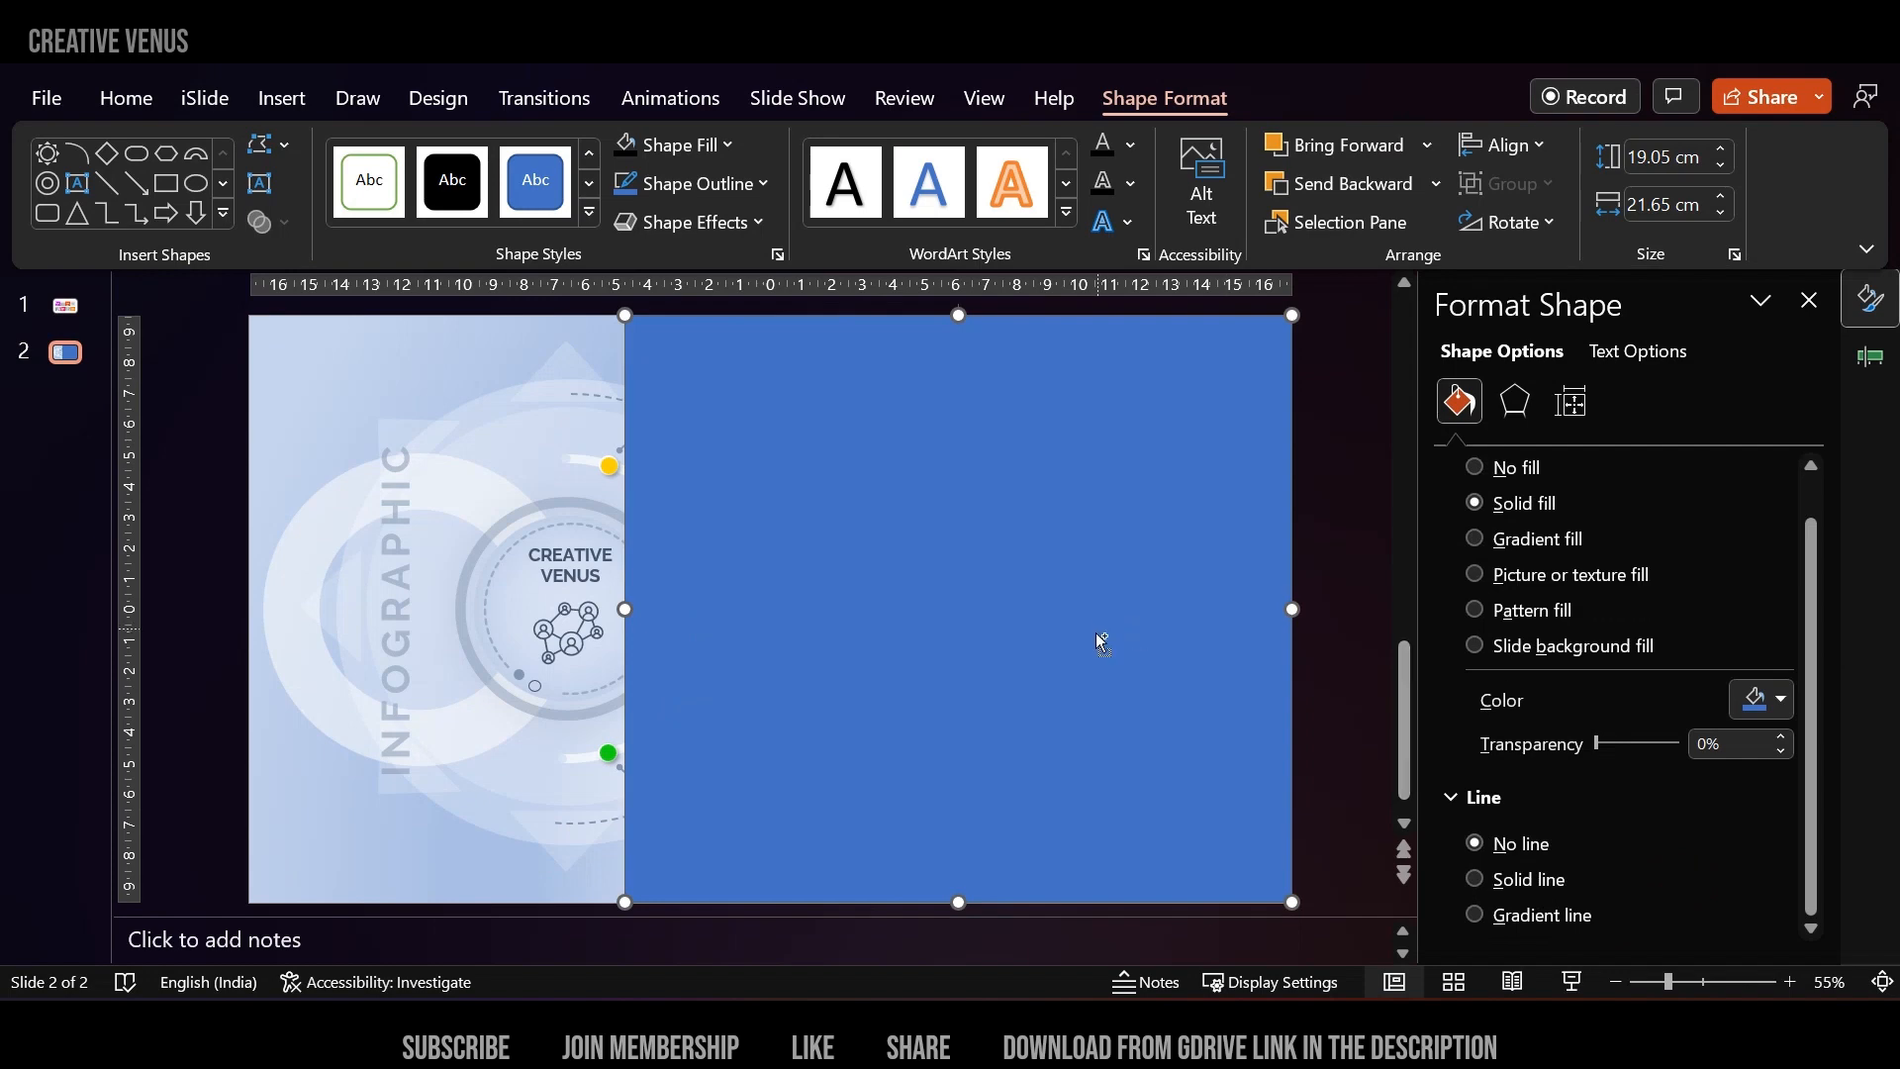
Draw a circle about 29.4 cm in diameter and position it over the rectangle's left part, extending below the slide.
scroll(1102, 643, "down", 2, "ctrl")
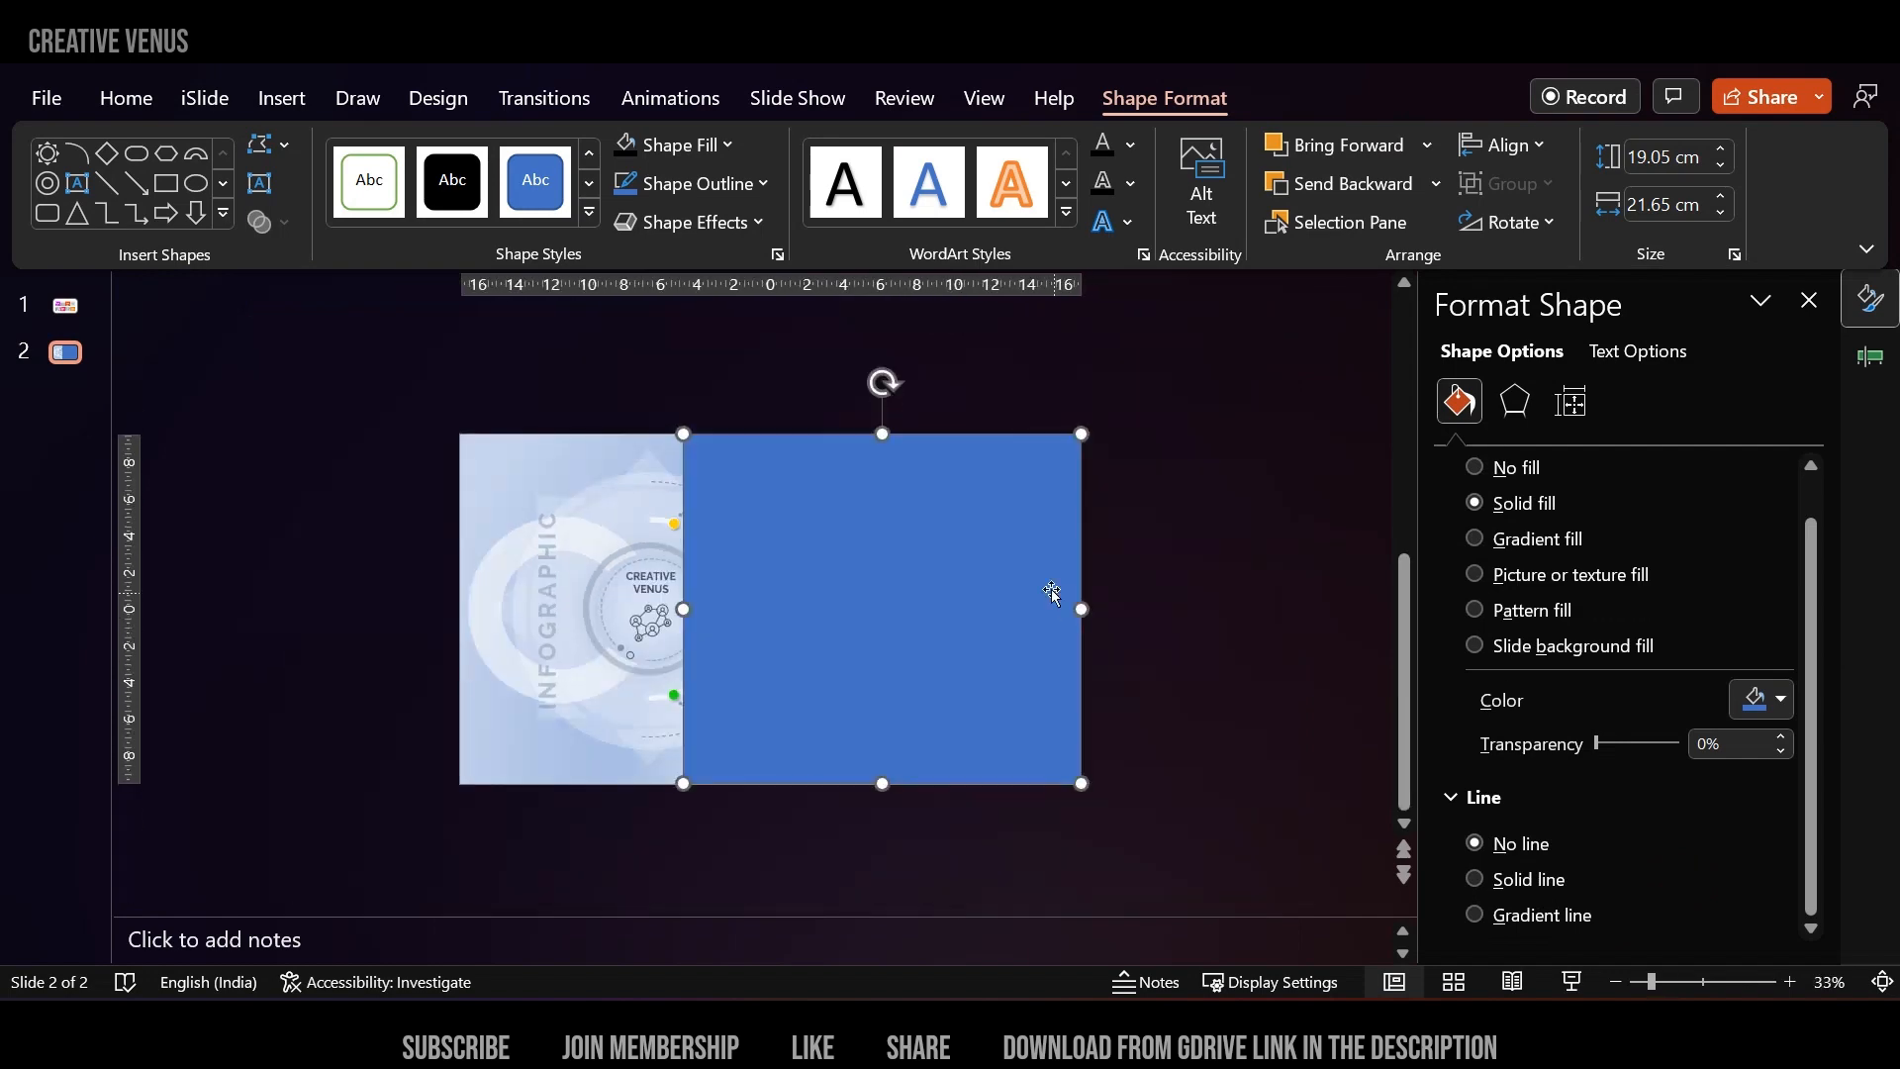
left_click(269, 107)
left_click(503, 178)
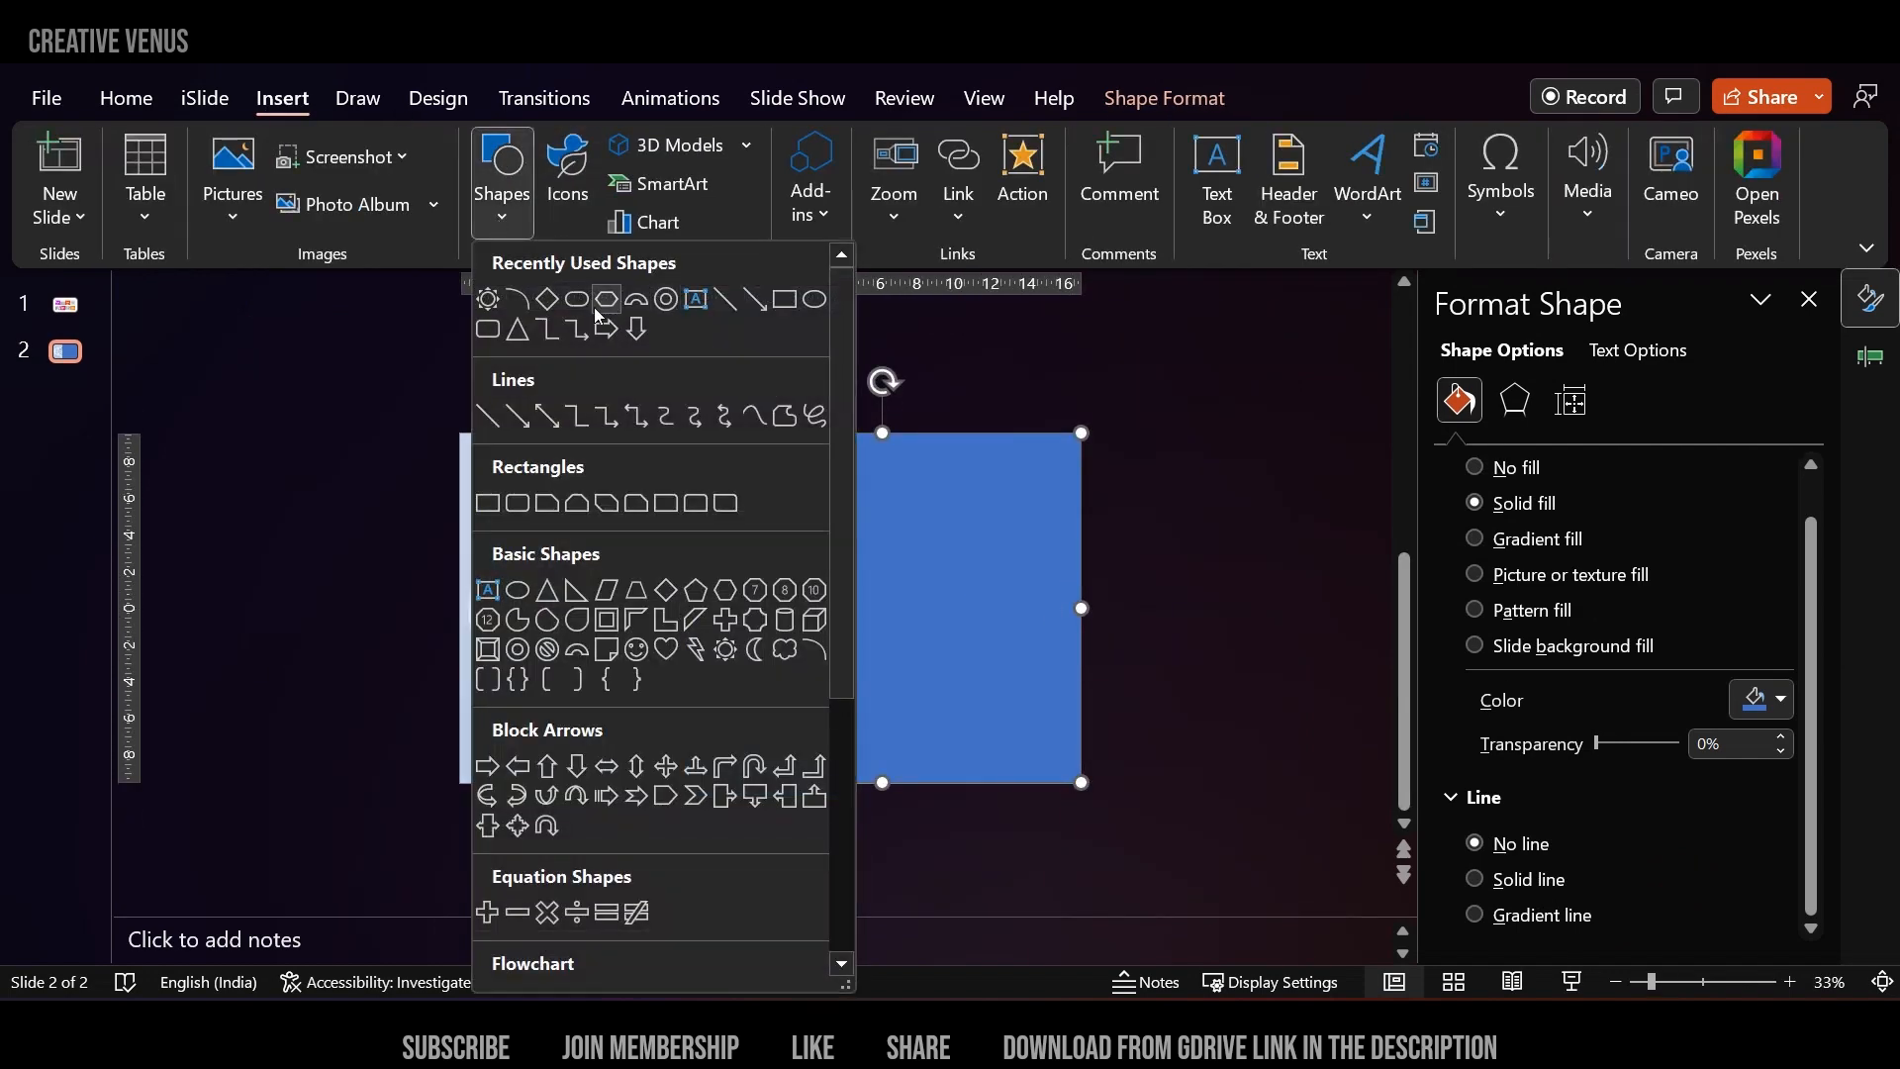
left_click(815, 299)
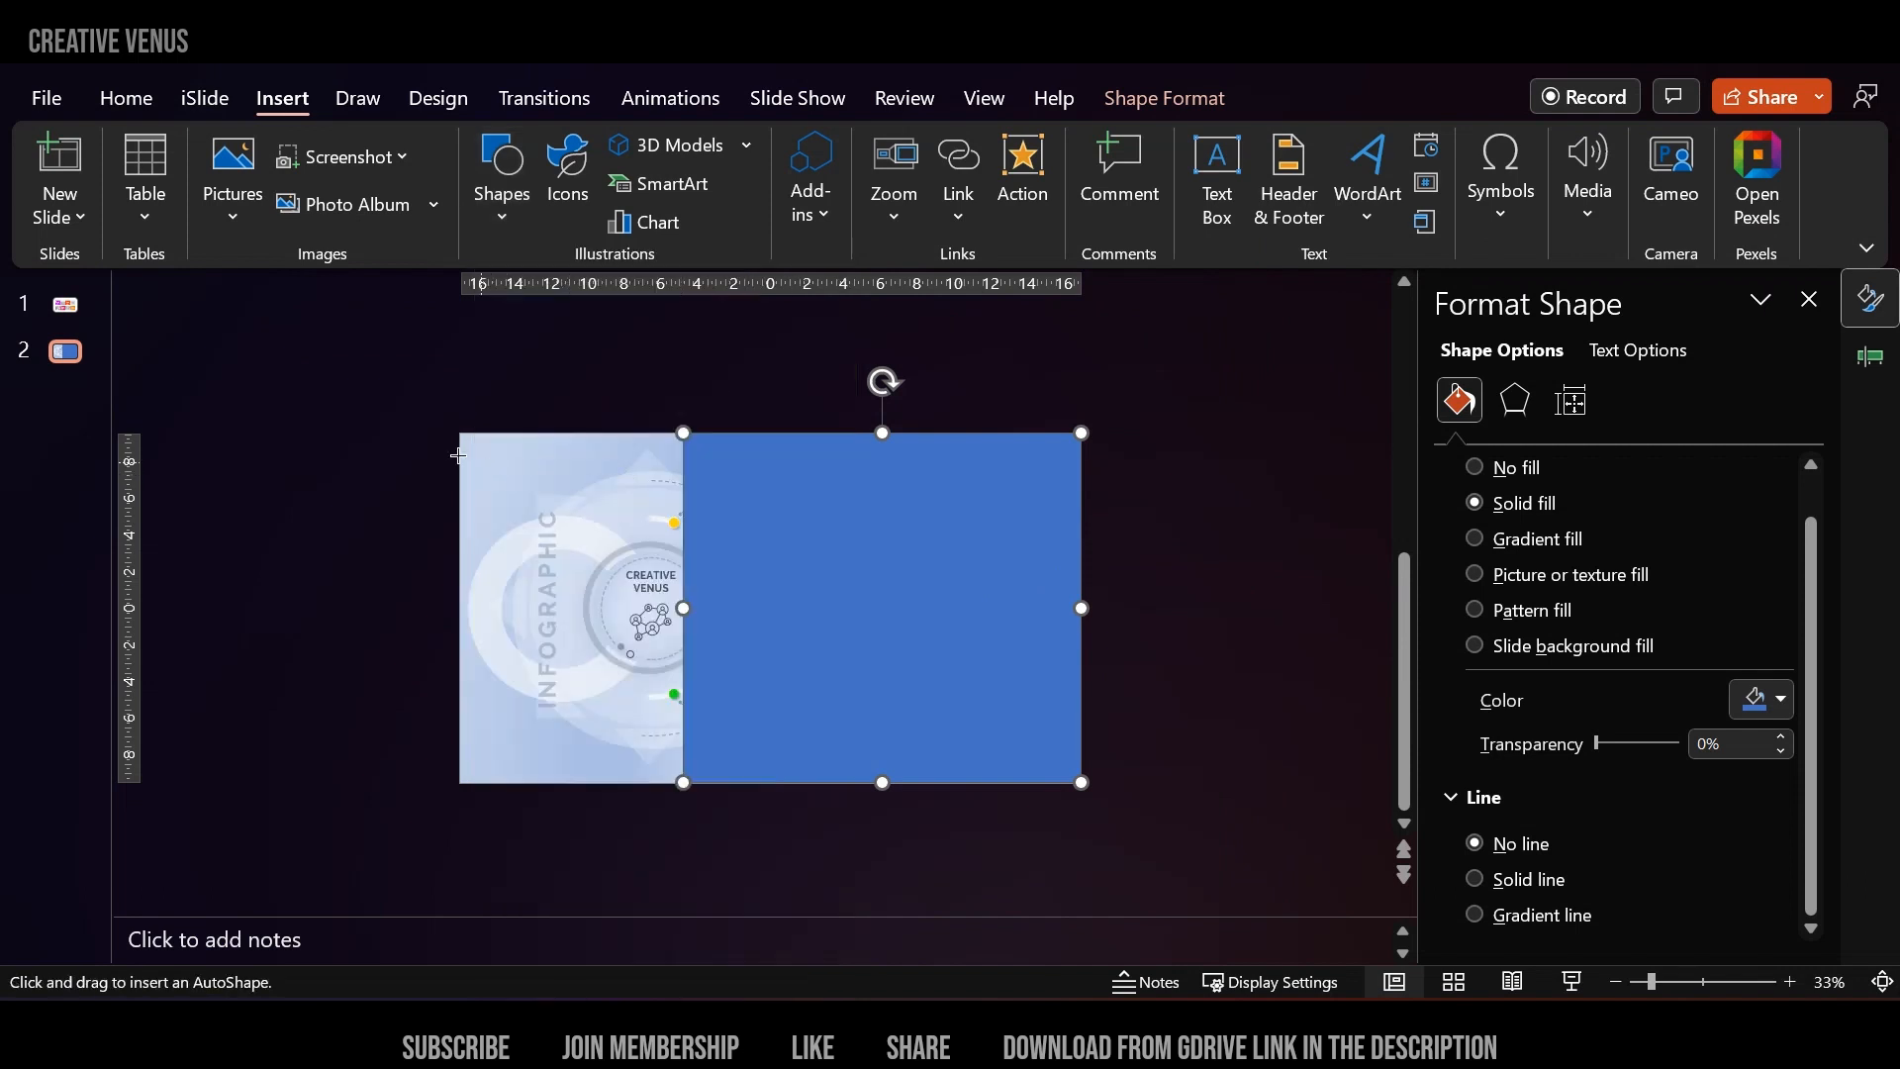
left_click_drag(458, 455, 968, 912)
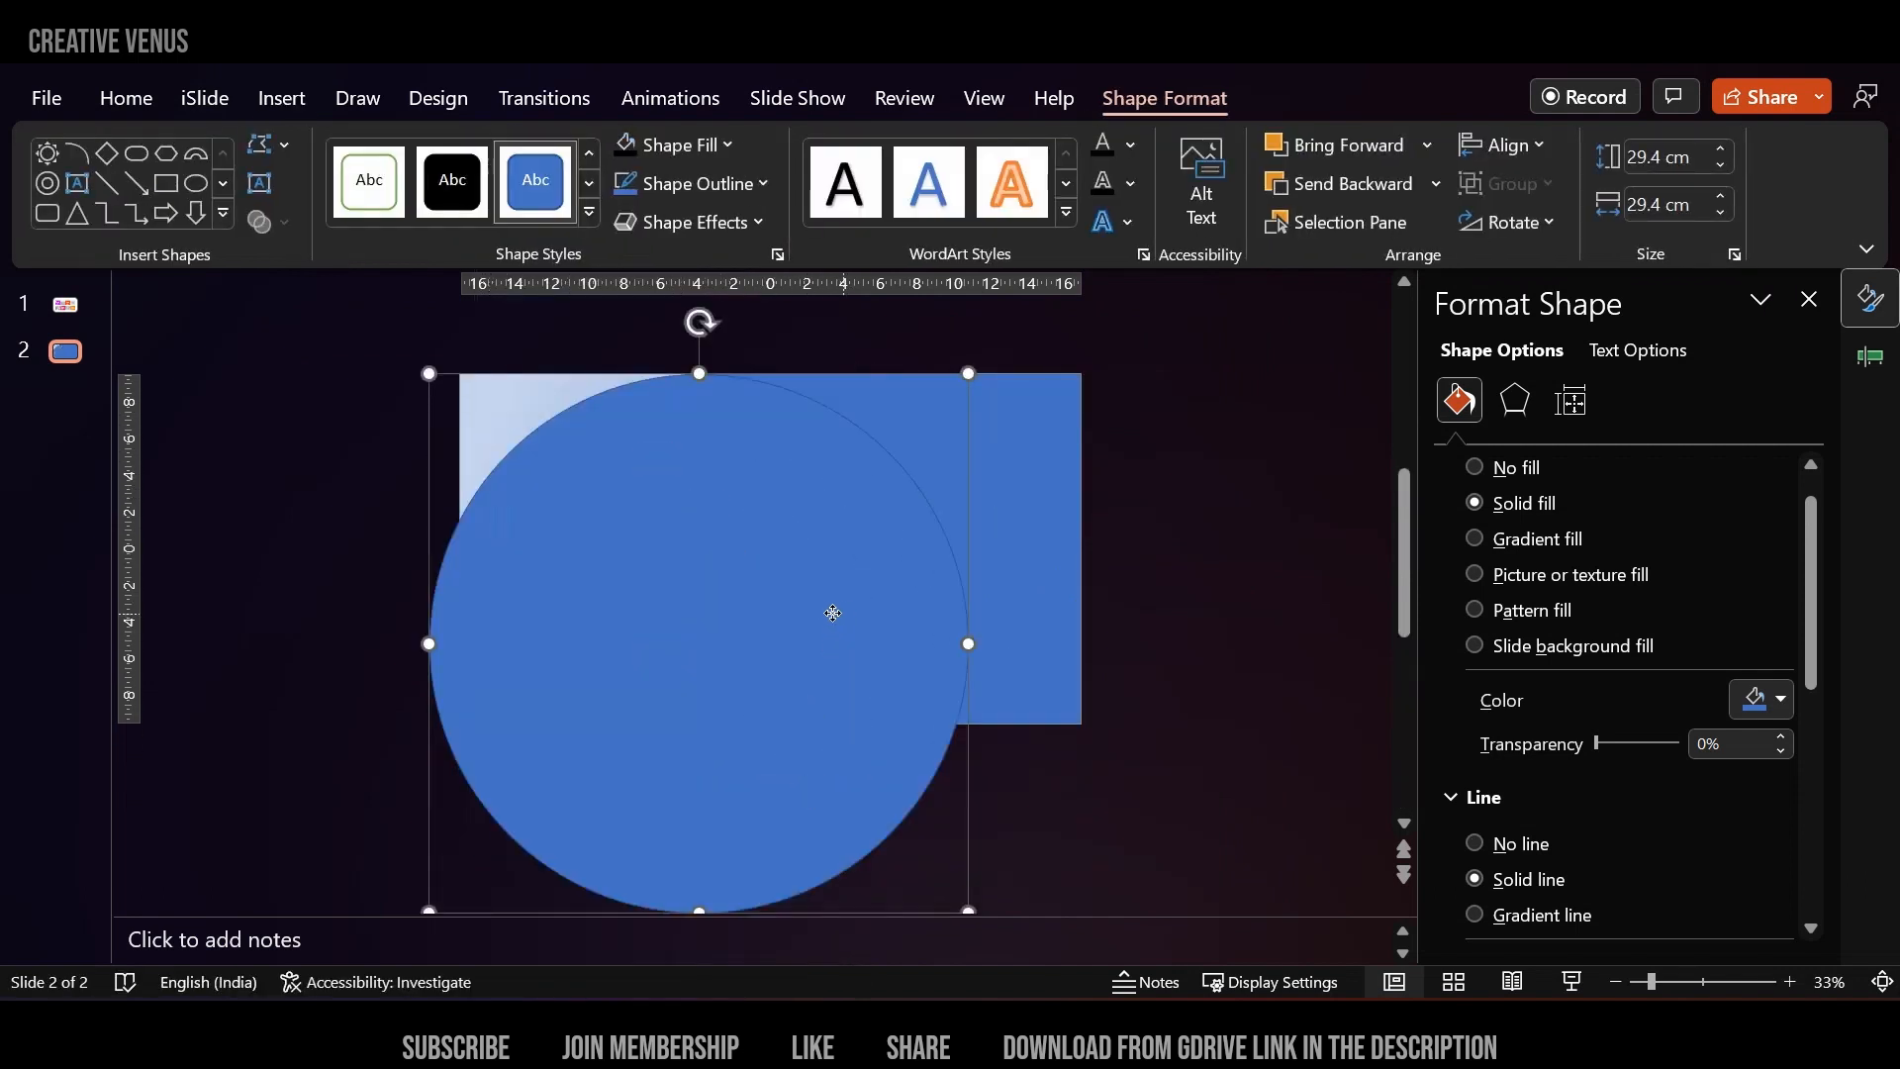
left_click_drag(834, 612, 758, 609)
Subtract the large circle from the rectangle to give it a curved left edge.
left_click(1000, 551, "shift")
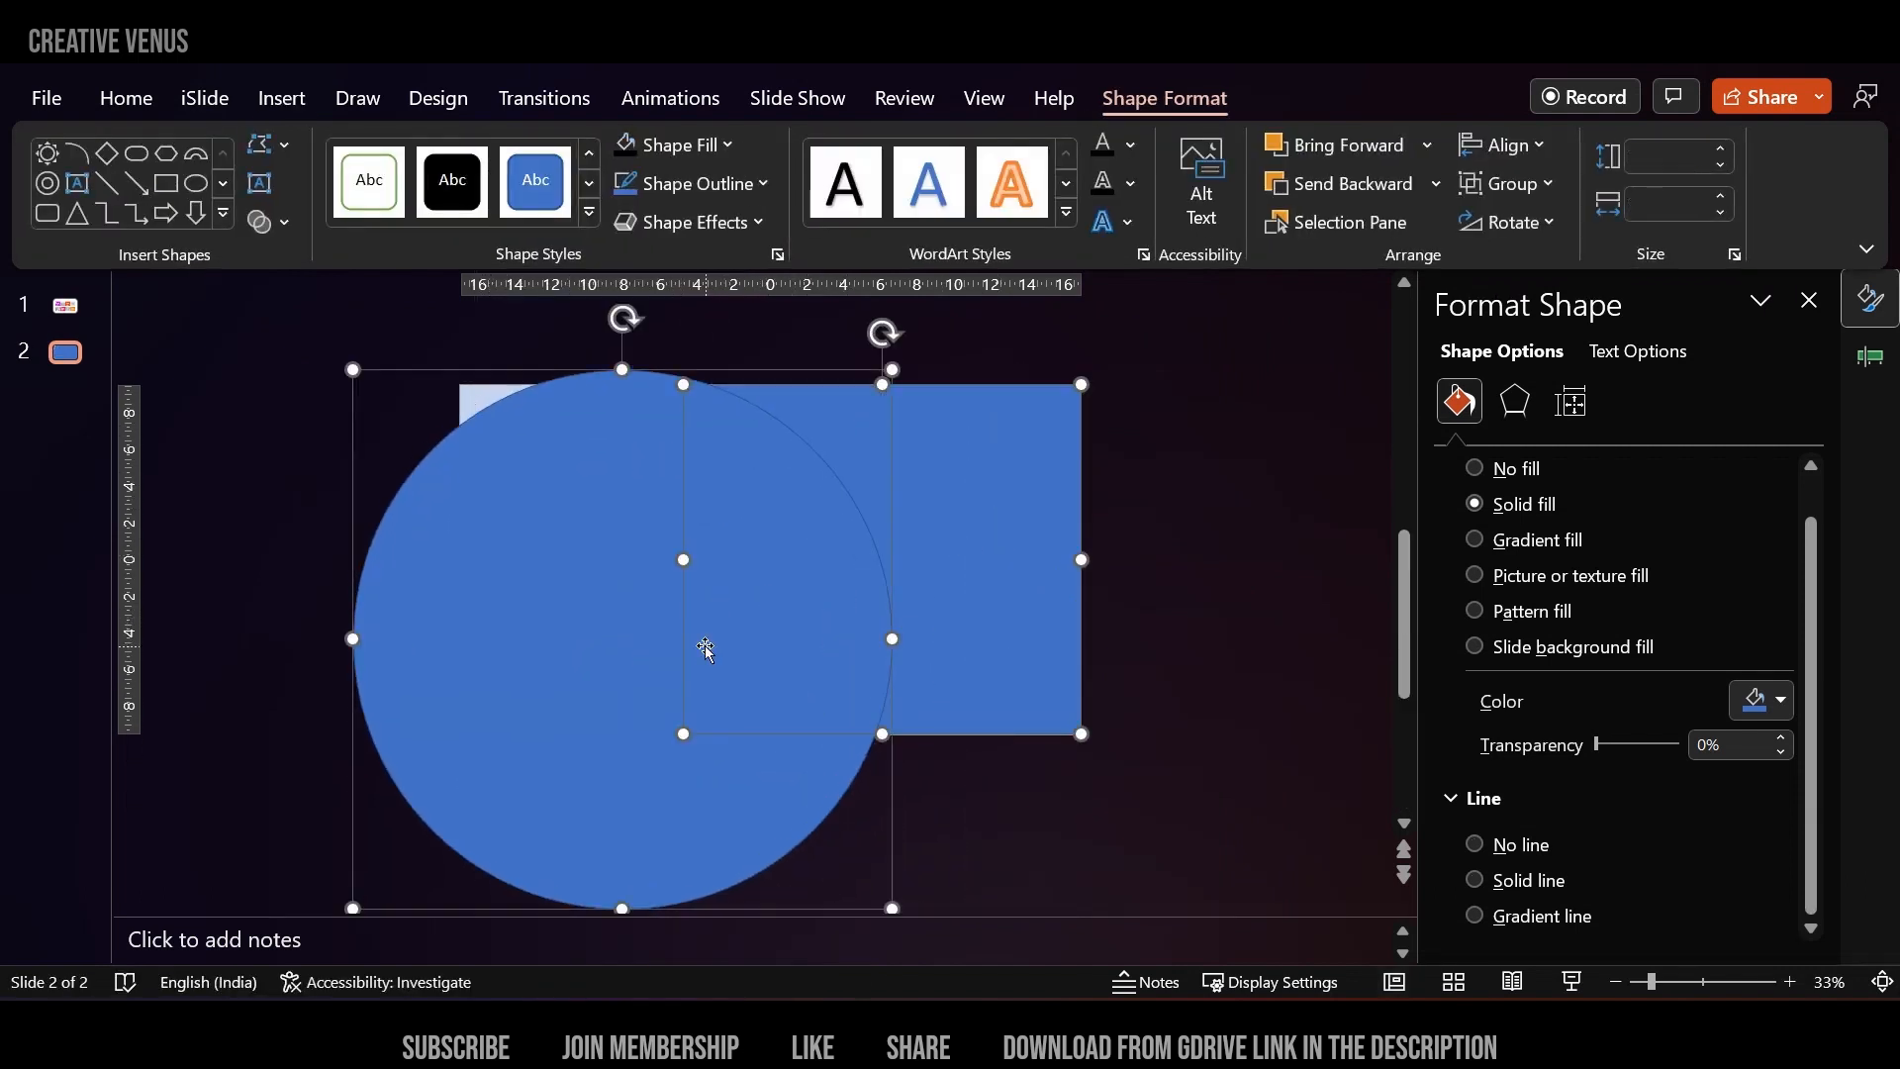
left_click(267, 221)
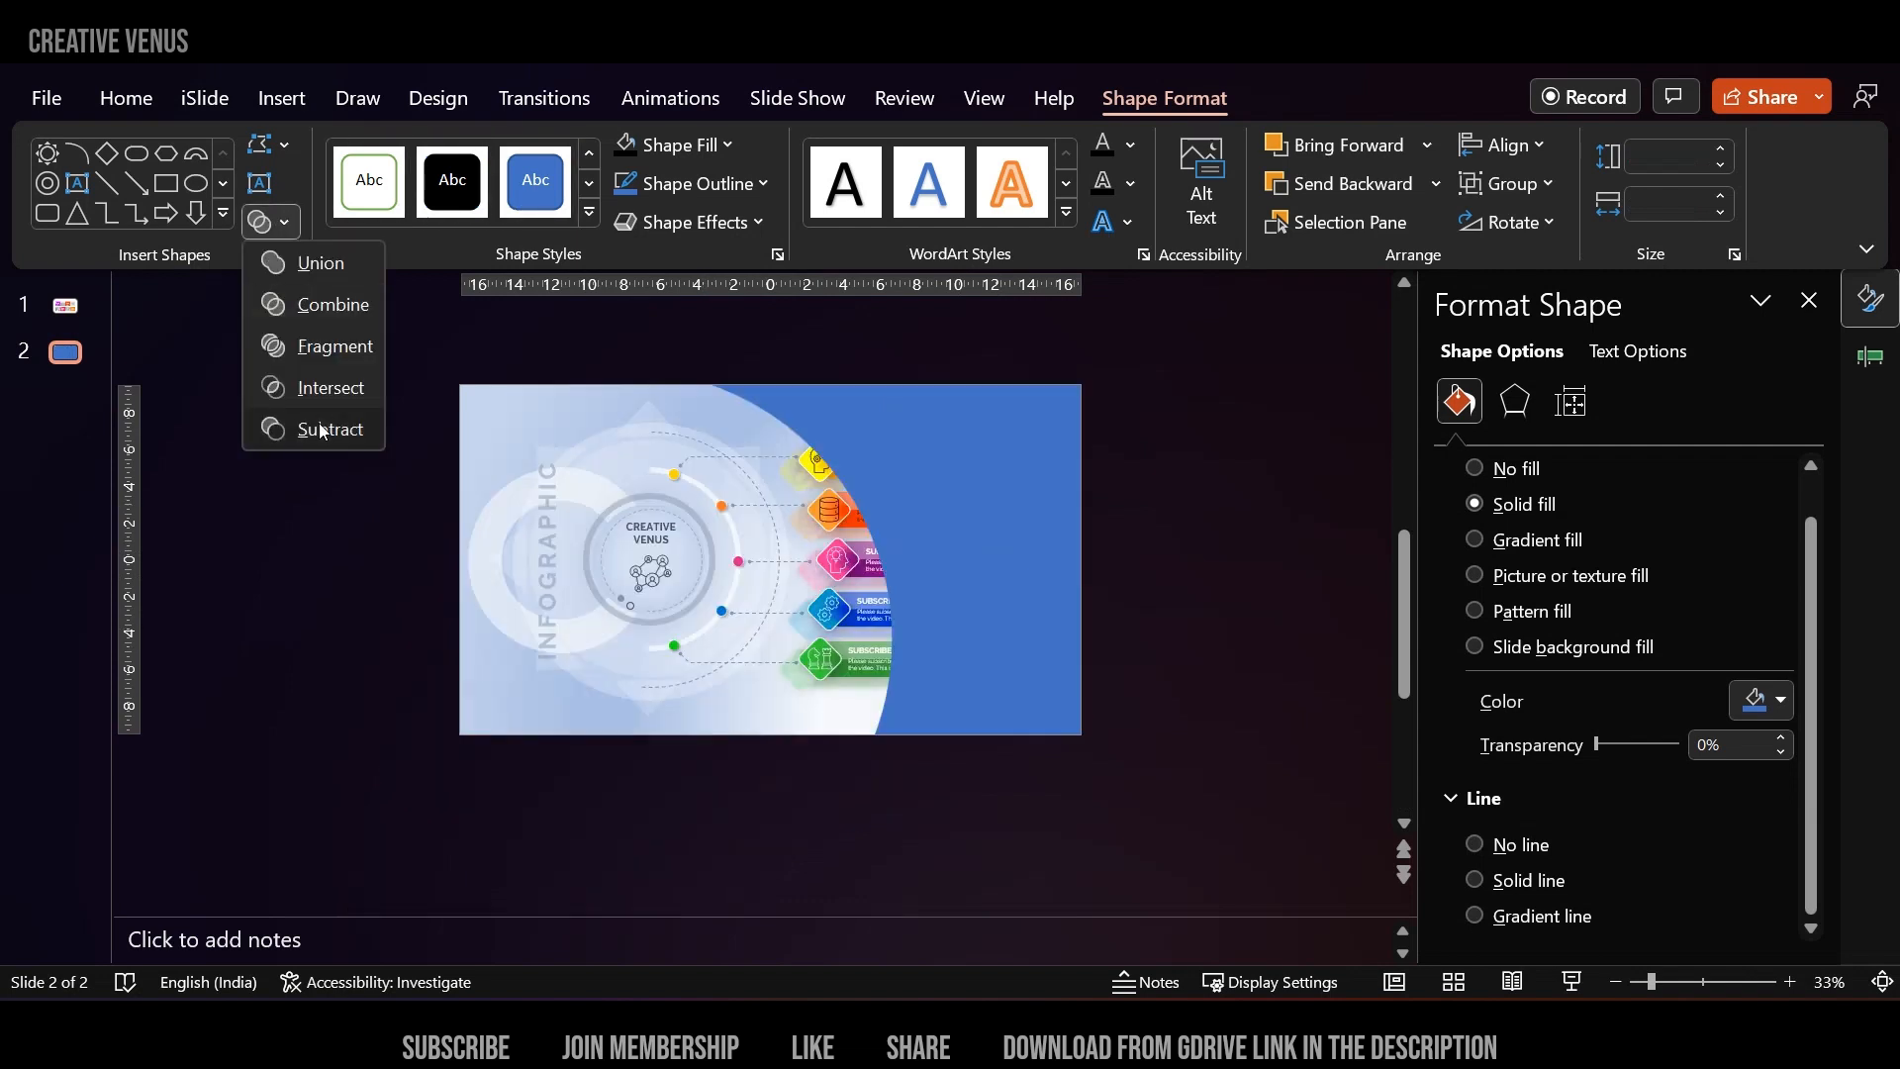
left_click(323, 430)
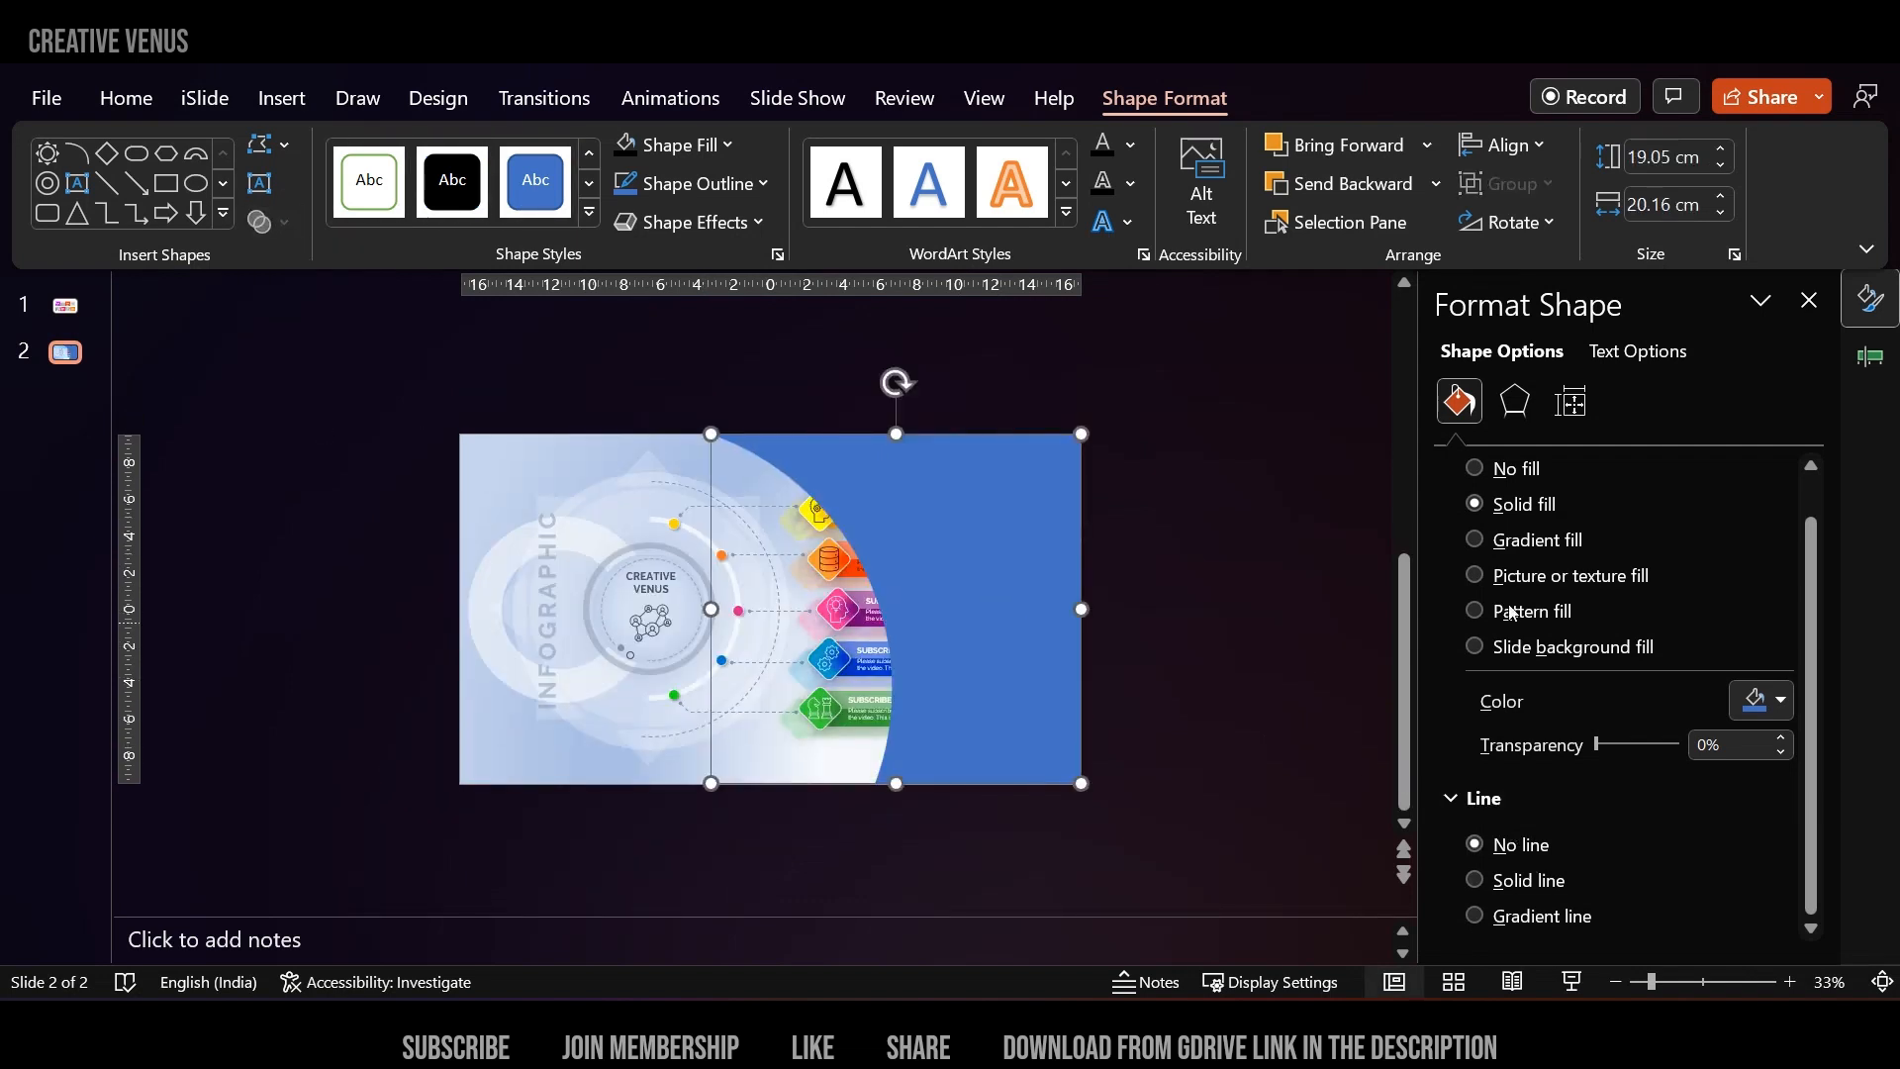
Fill the curved shape with solid white at 77% transparency.
left_click(1768, 700)
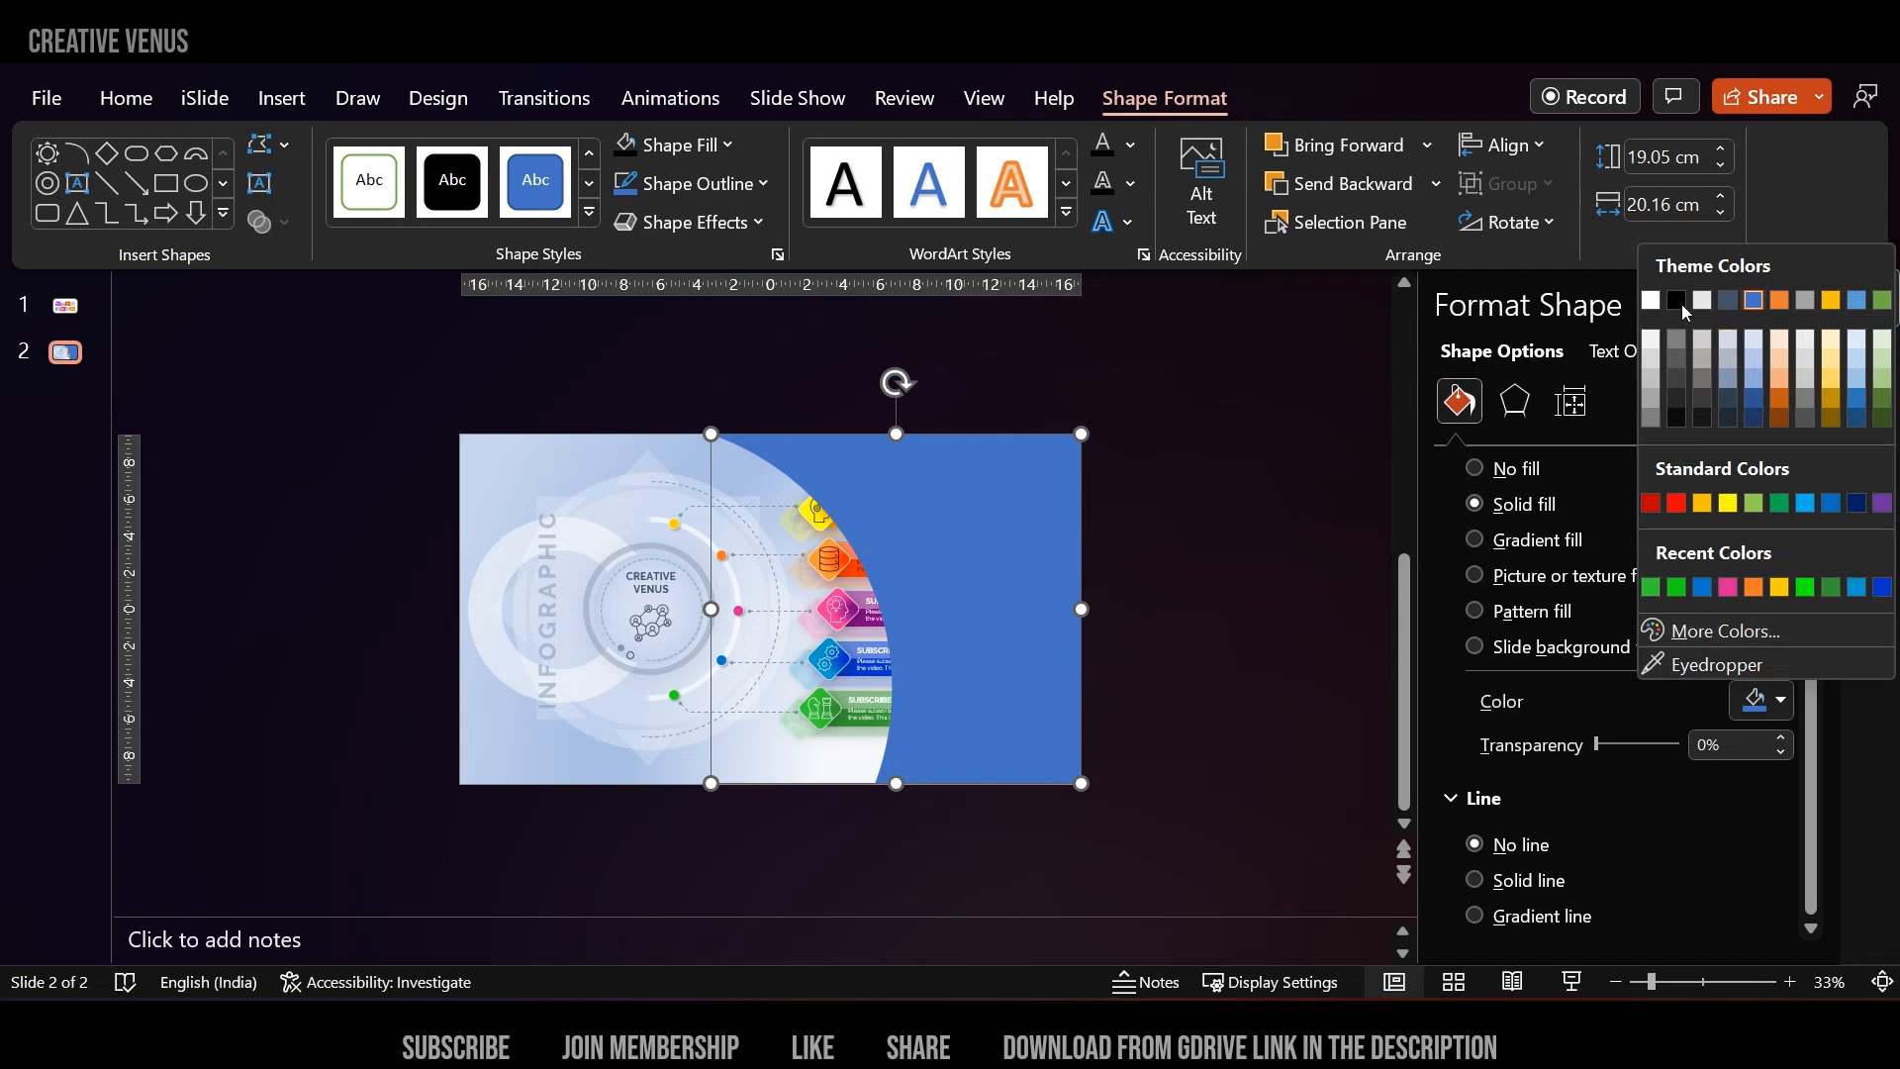
left_click(1650, 300)
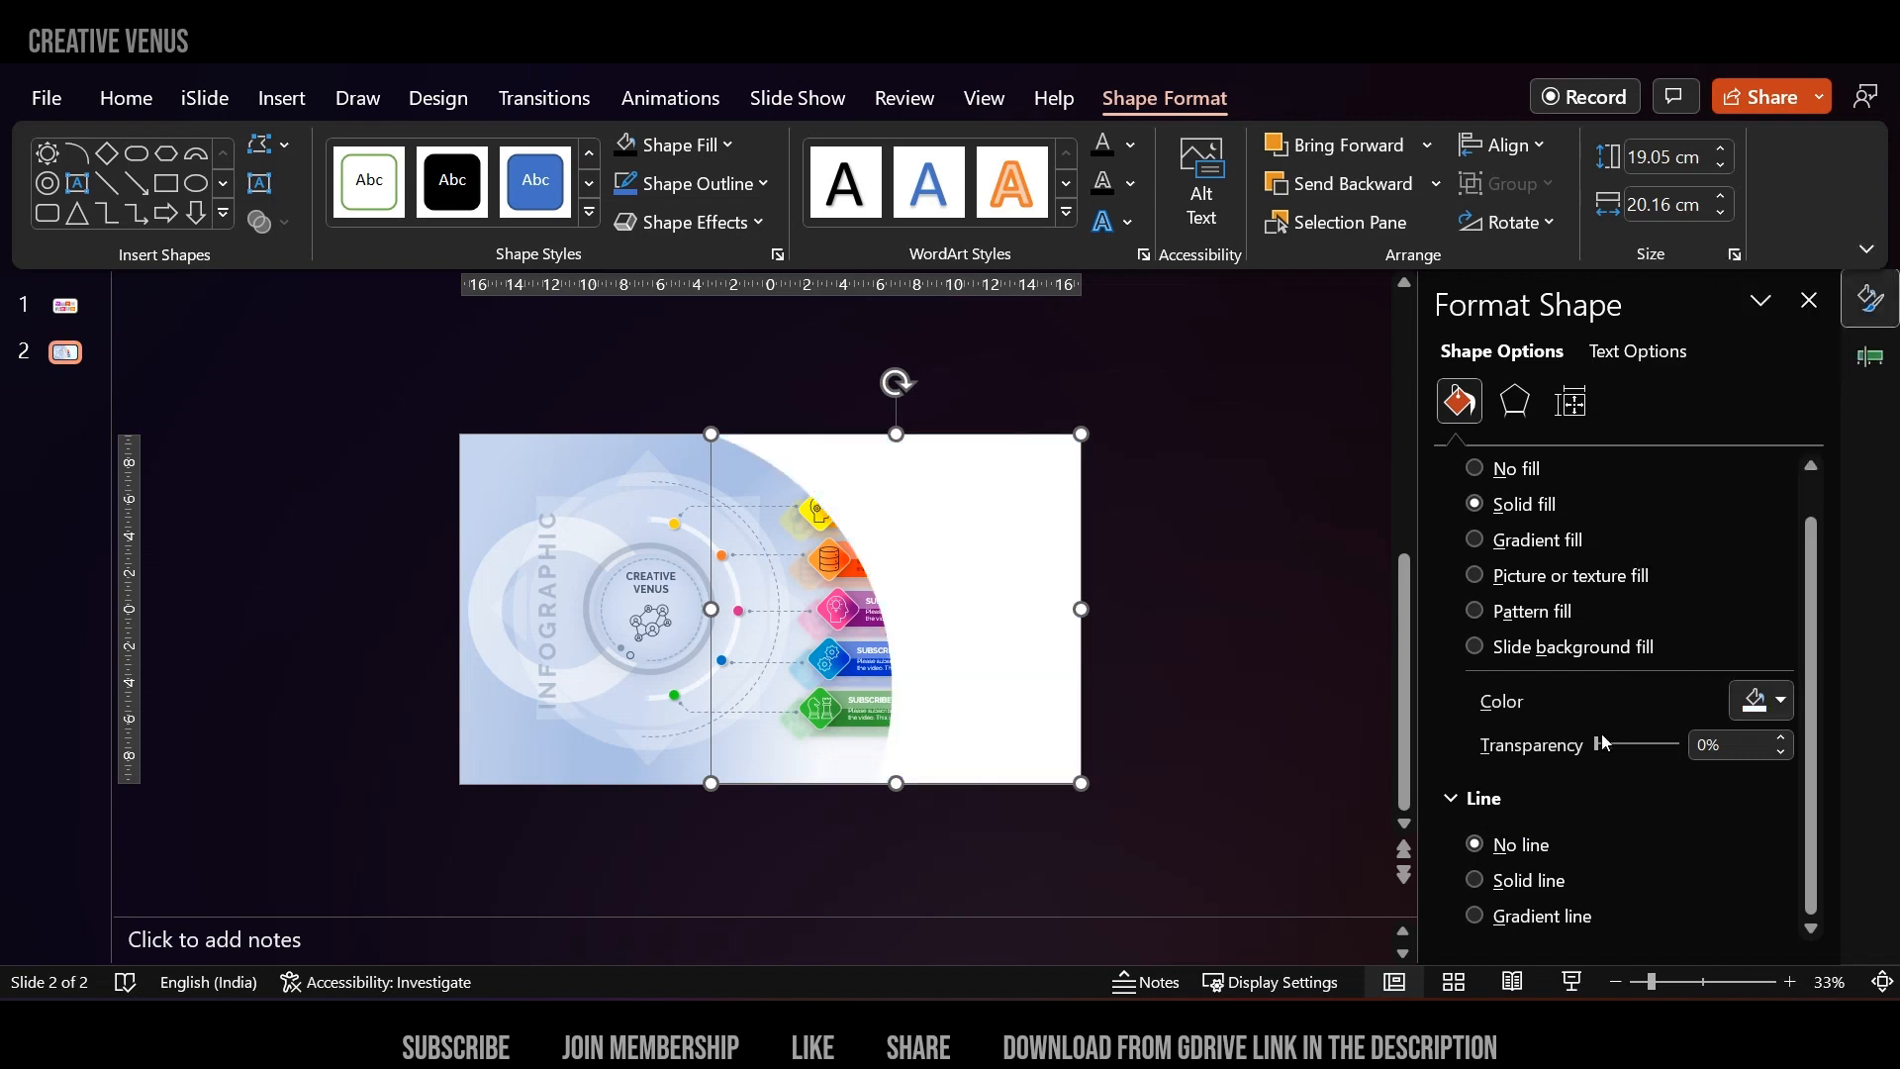
left_click_drag(1603, 742, 1661, 749)
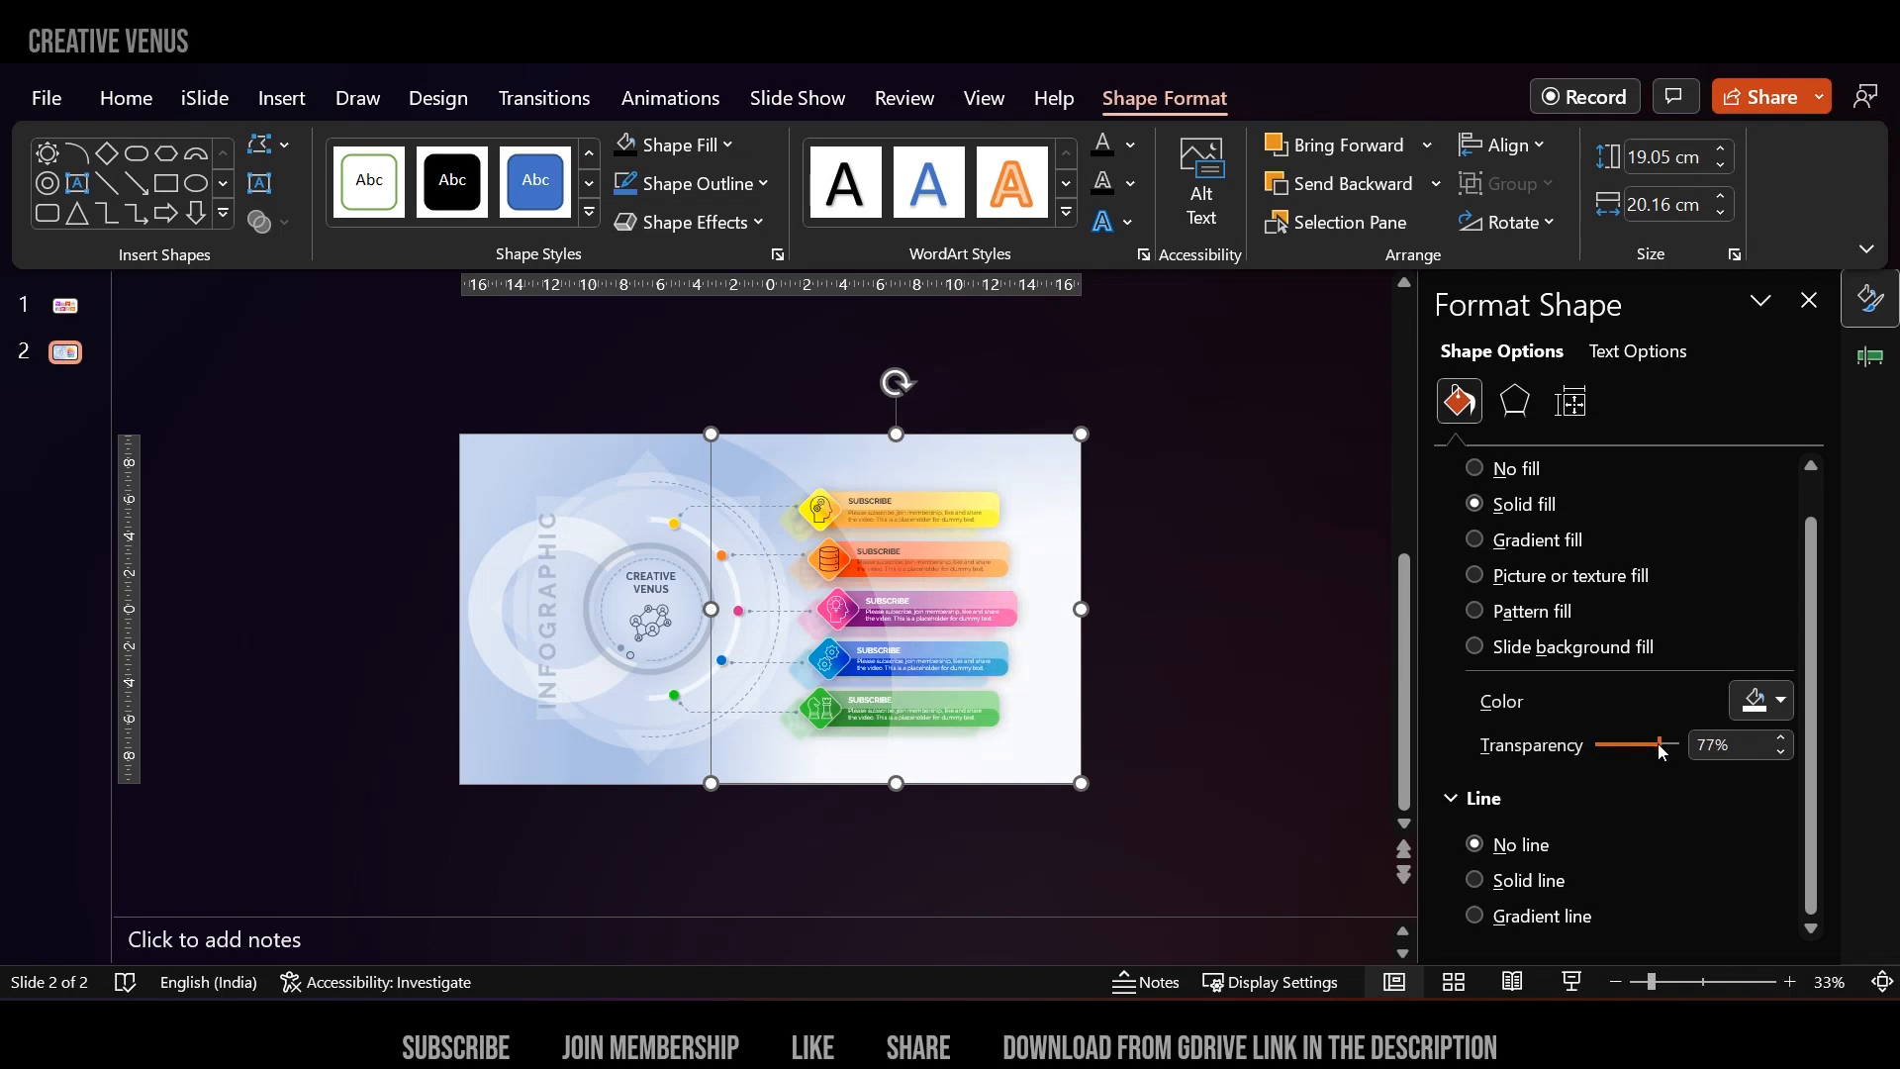
left_click(1298, 556)
scroll(704, 584, "up", 4)
scroll(745, 591, "down", 2)
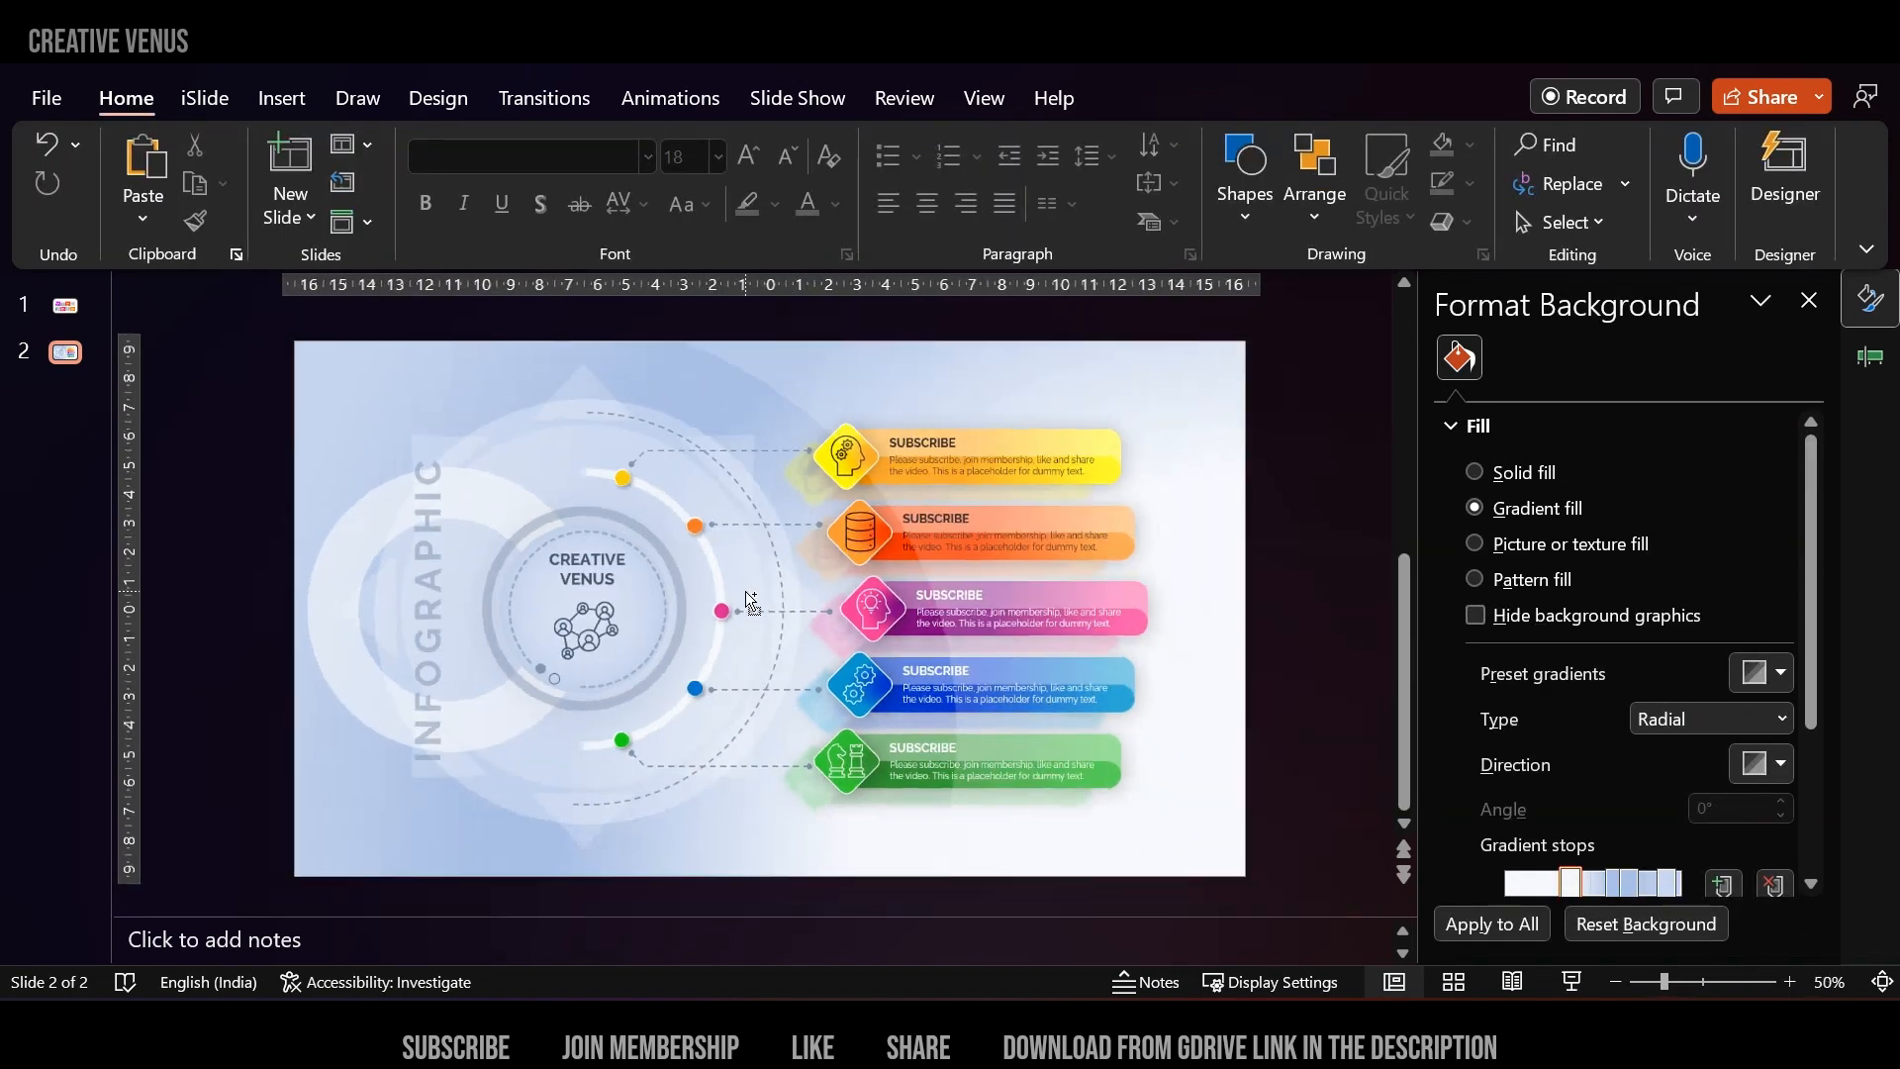
Set the curved white shape's transparency to 73%, then duplicate it and align the copy exactly over the original.
left_click(955, 391)
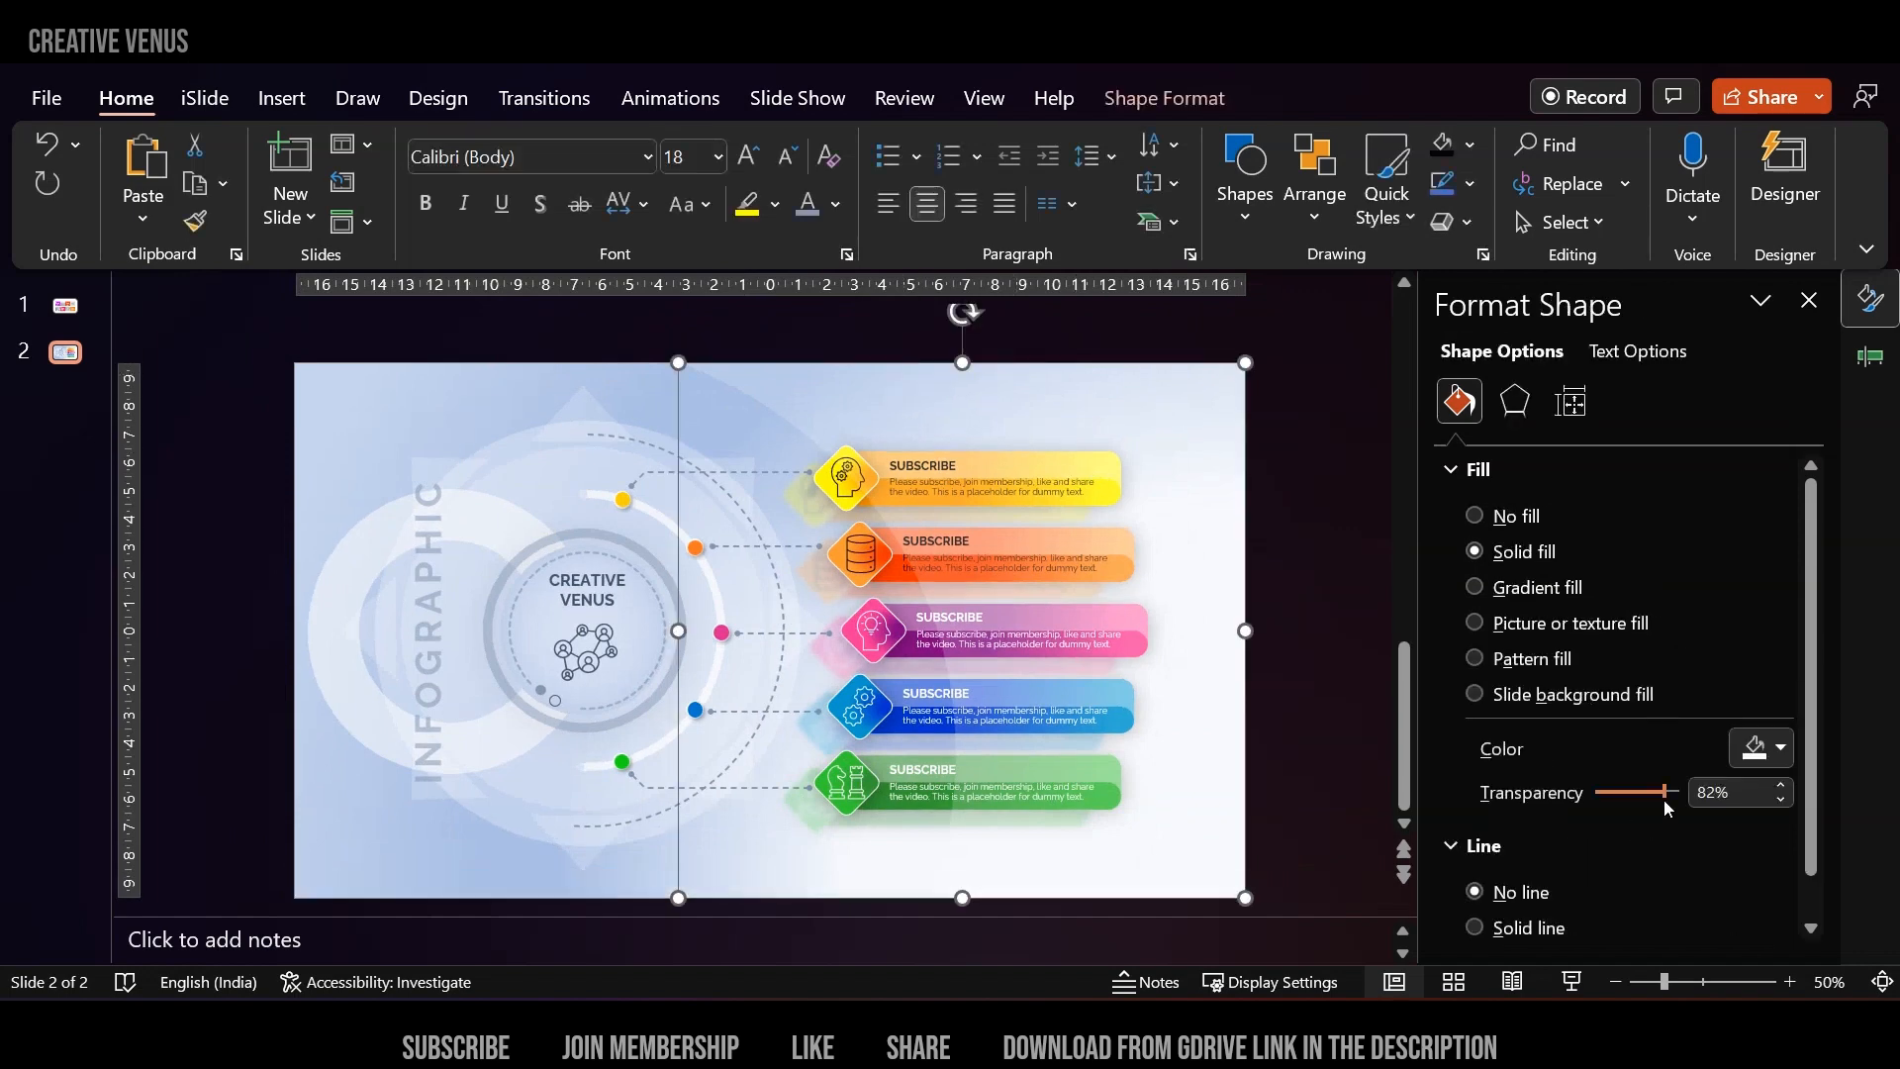
left_click_drag(1669, 792, 1664, 805)
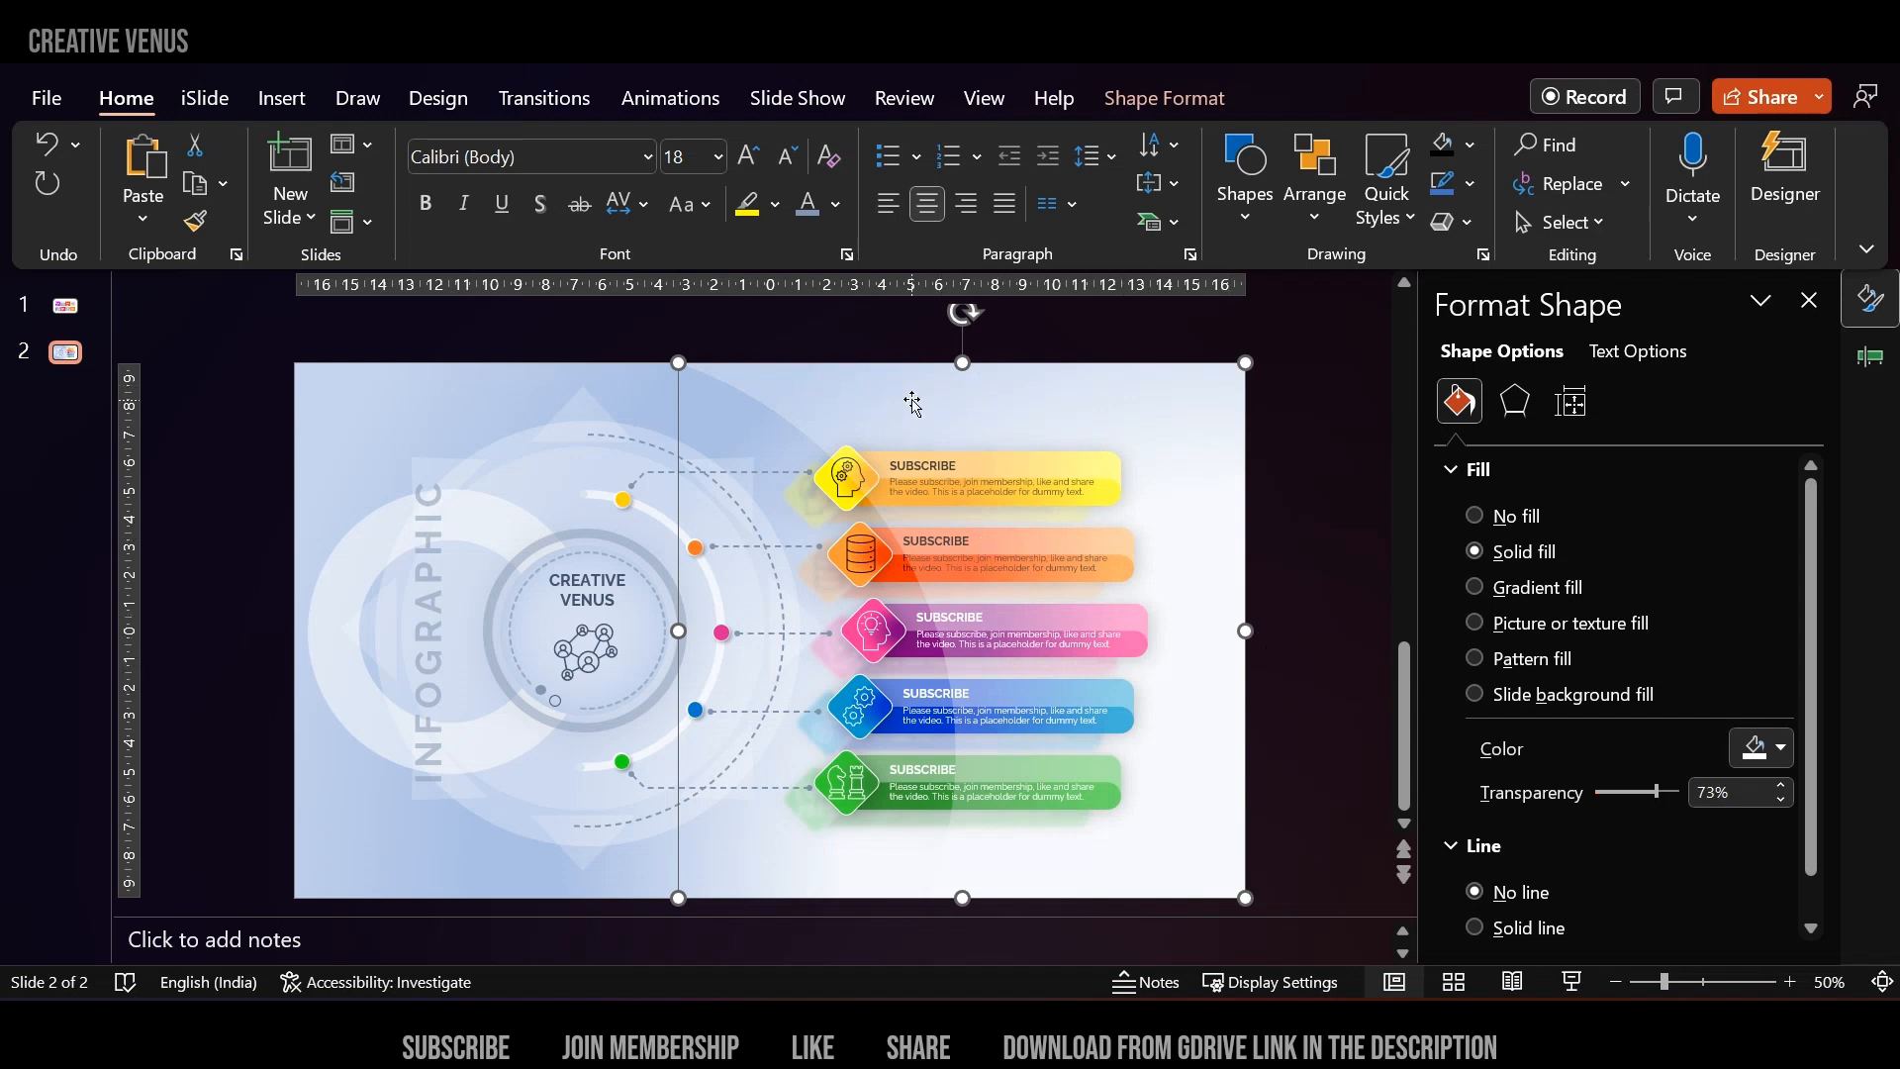
key("ctrl+d")
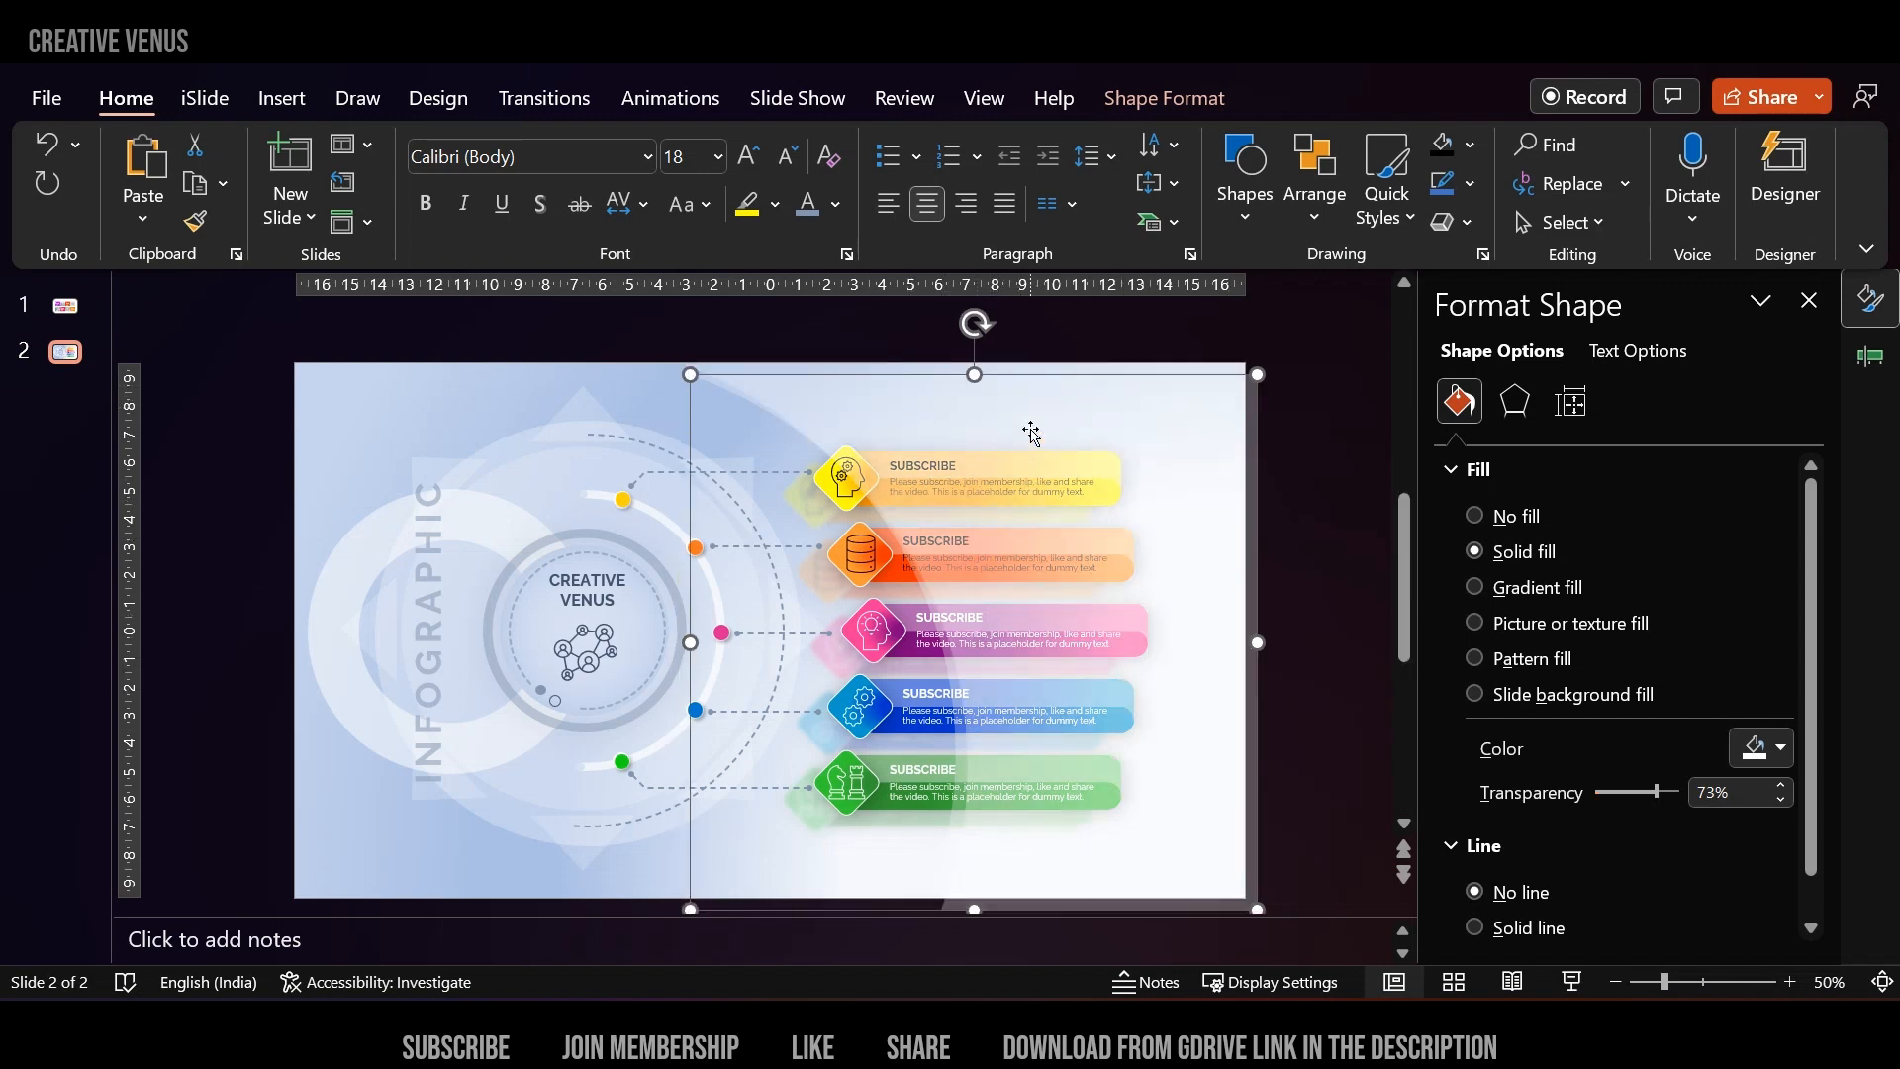
left_click_drag(1031, 433, 1016, 393)
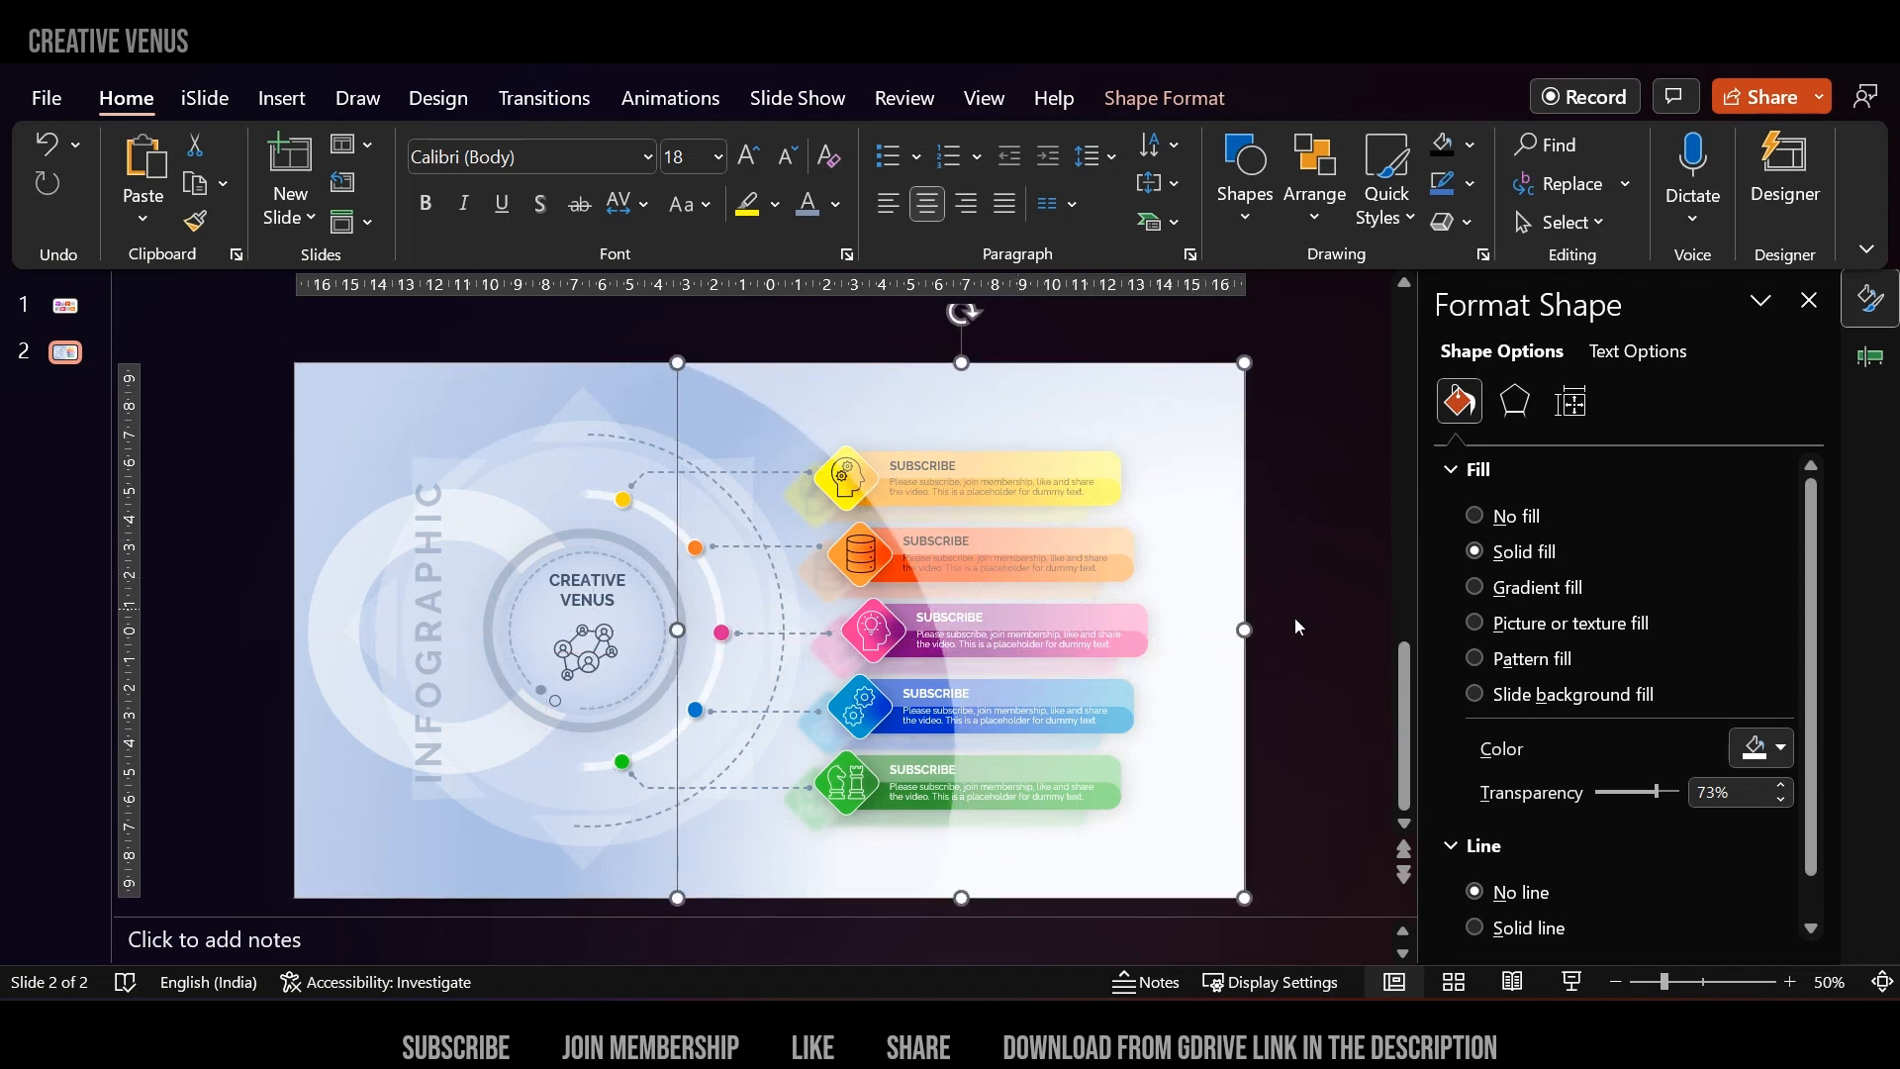
left_click(1141, 308)
Draw a second circle, enlarge it to about 30.53 cm and centre it horizontally over the slide, covering most of the duplicated shape.
left_click(271, 97)
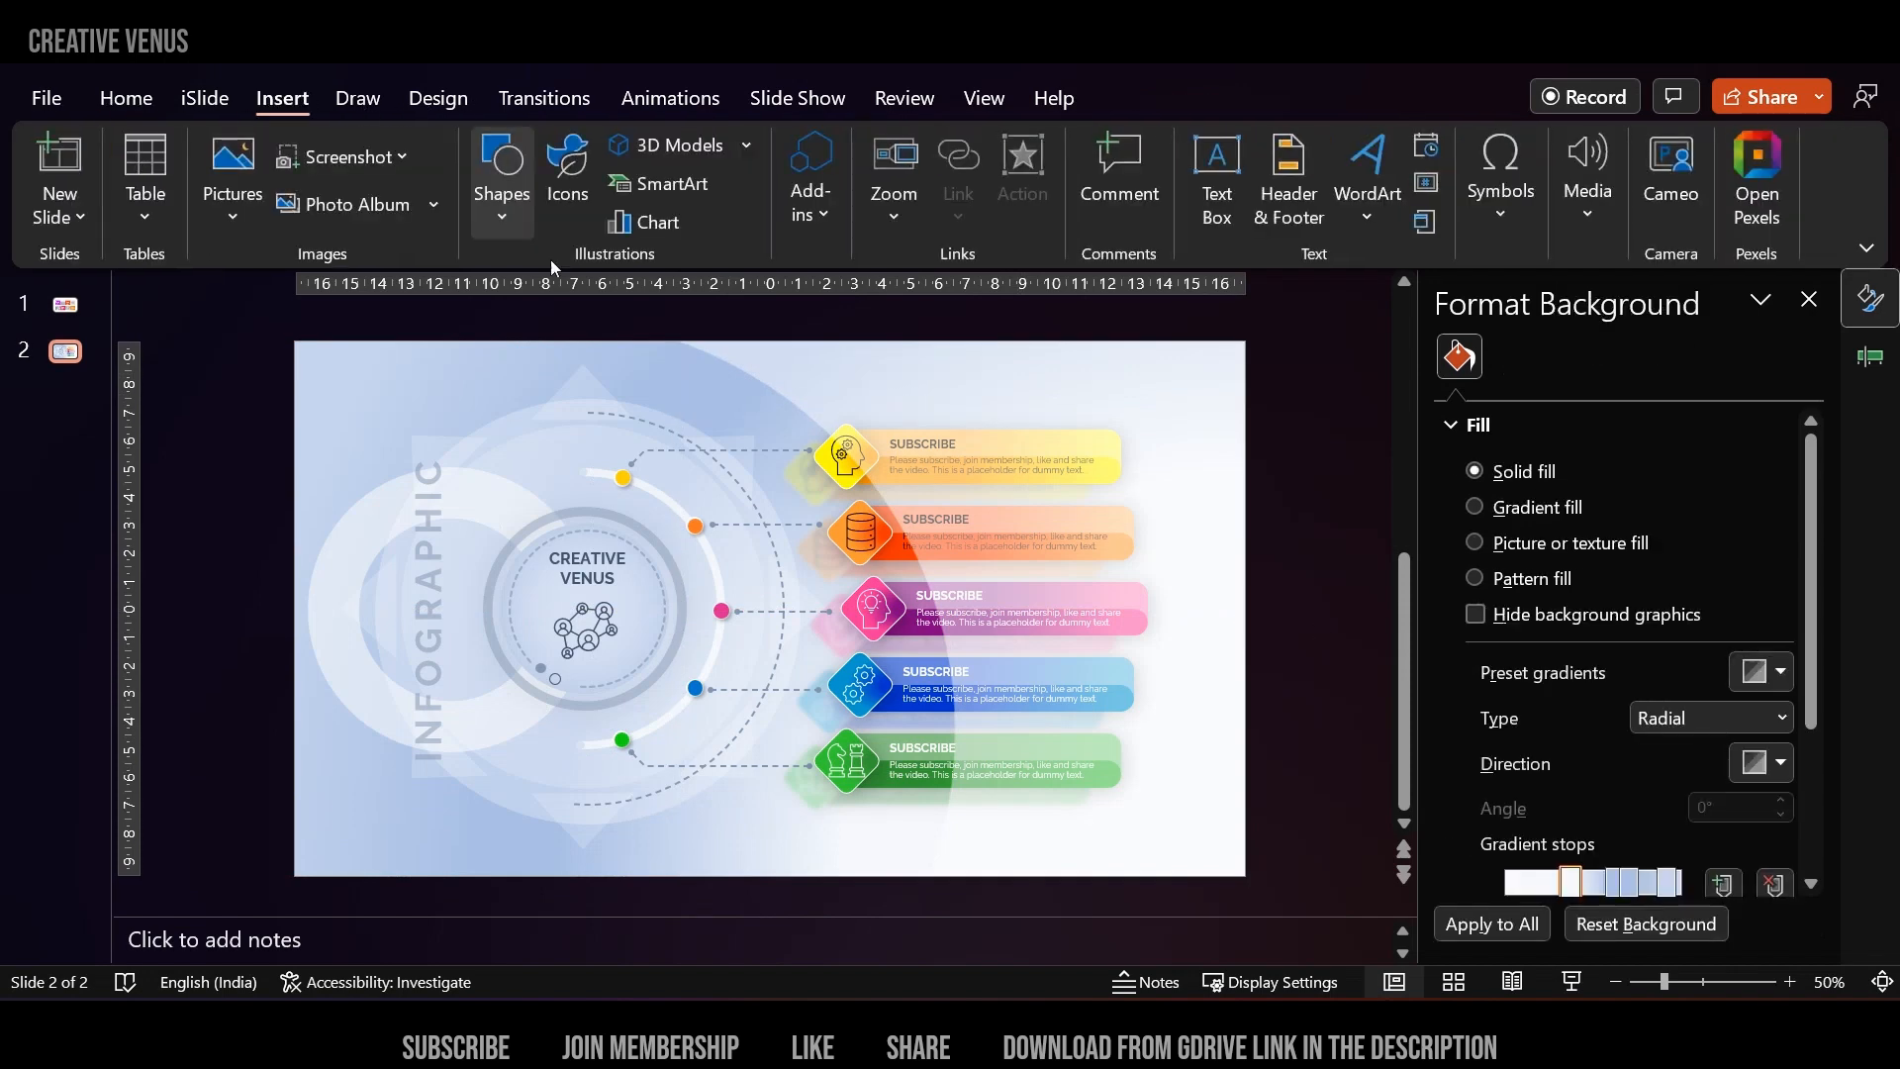
left_click(497, 223)
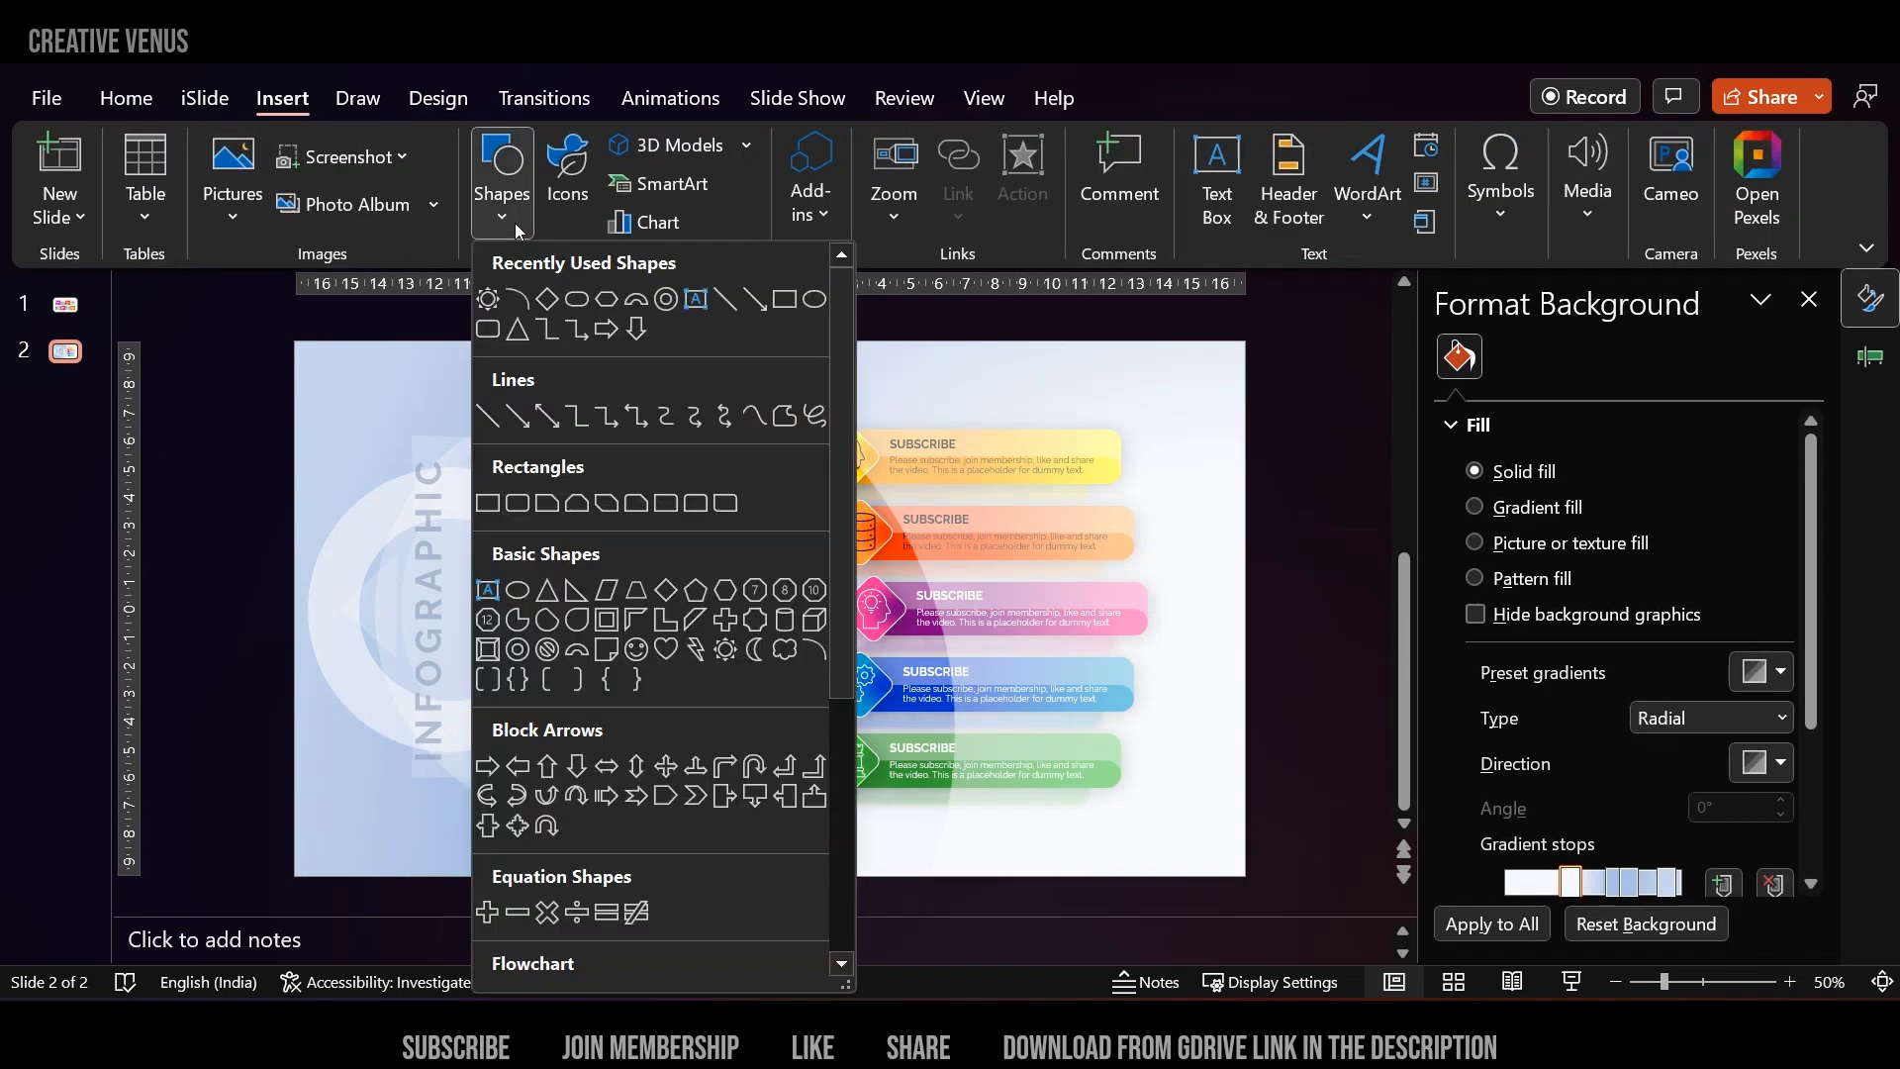
left_click(816, 301)
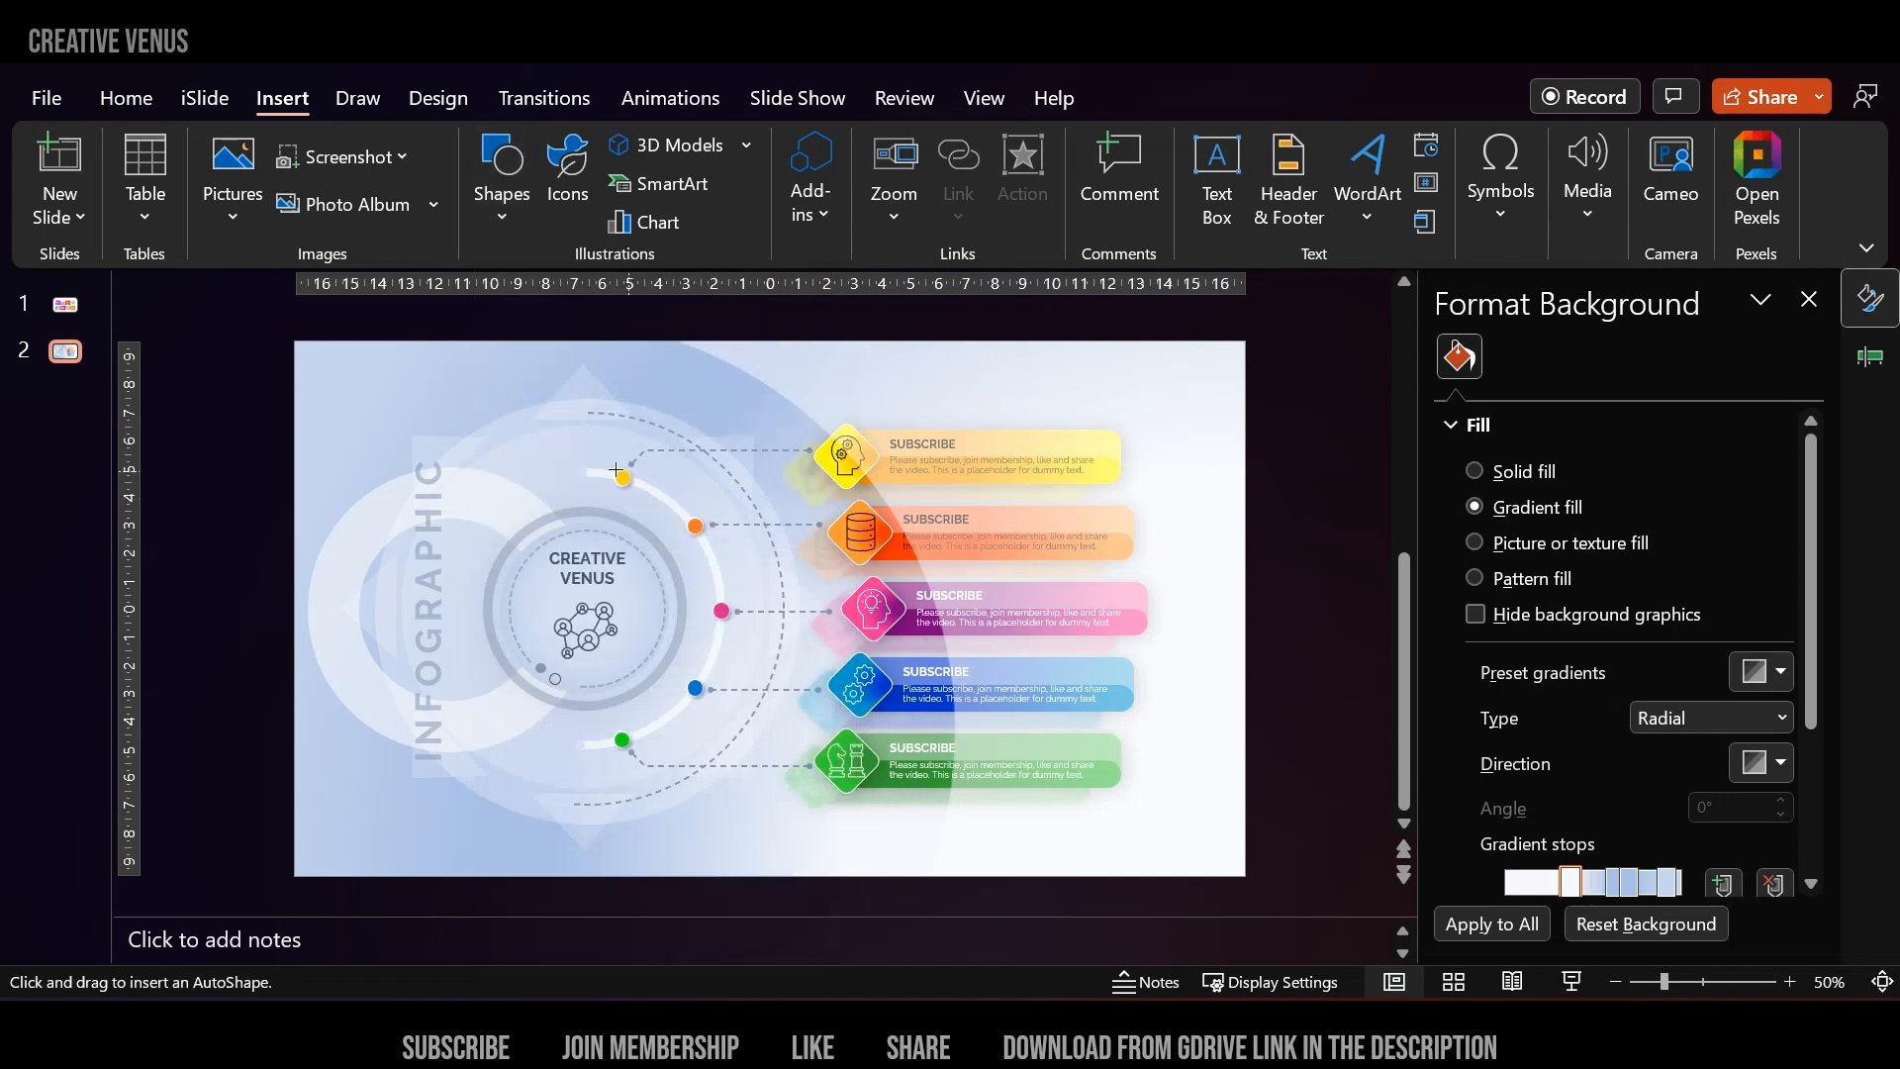
left_click_drag(557, 333, 1226, 999)
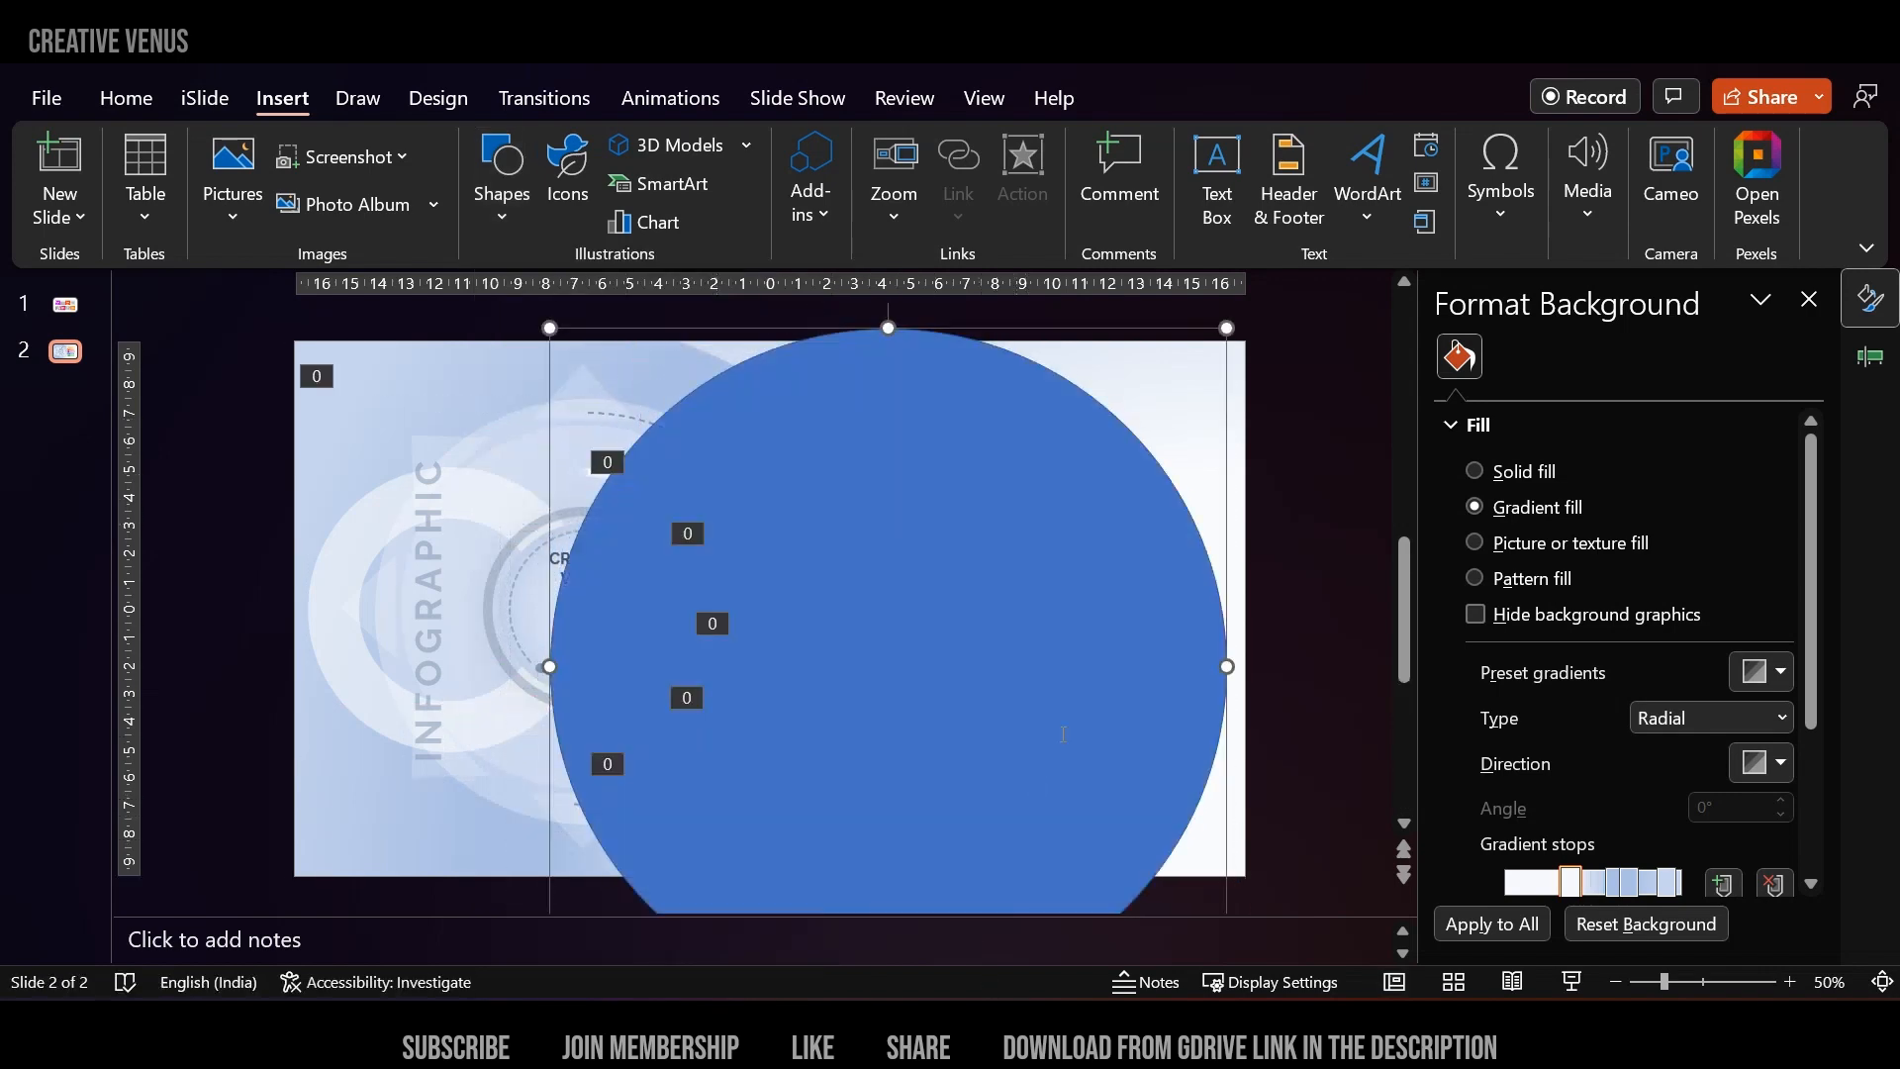
mouse_move(1087, 707)
left_mouse_down()
mouse_move(1072, 748)
mouse_move(1096, 738)
left_mouse_up()
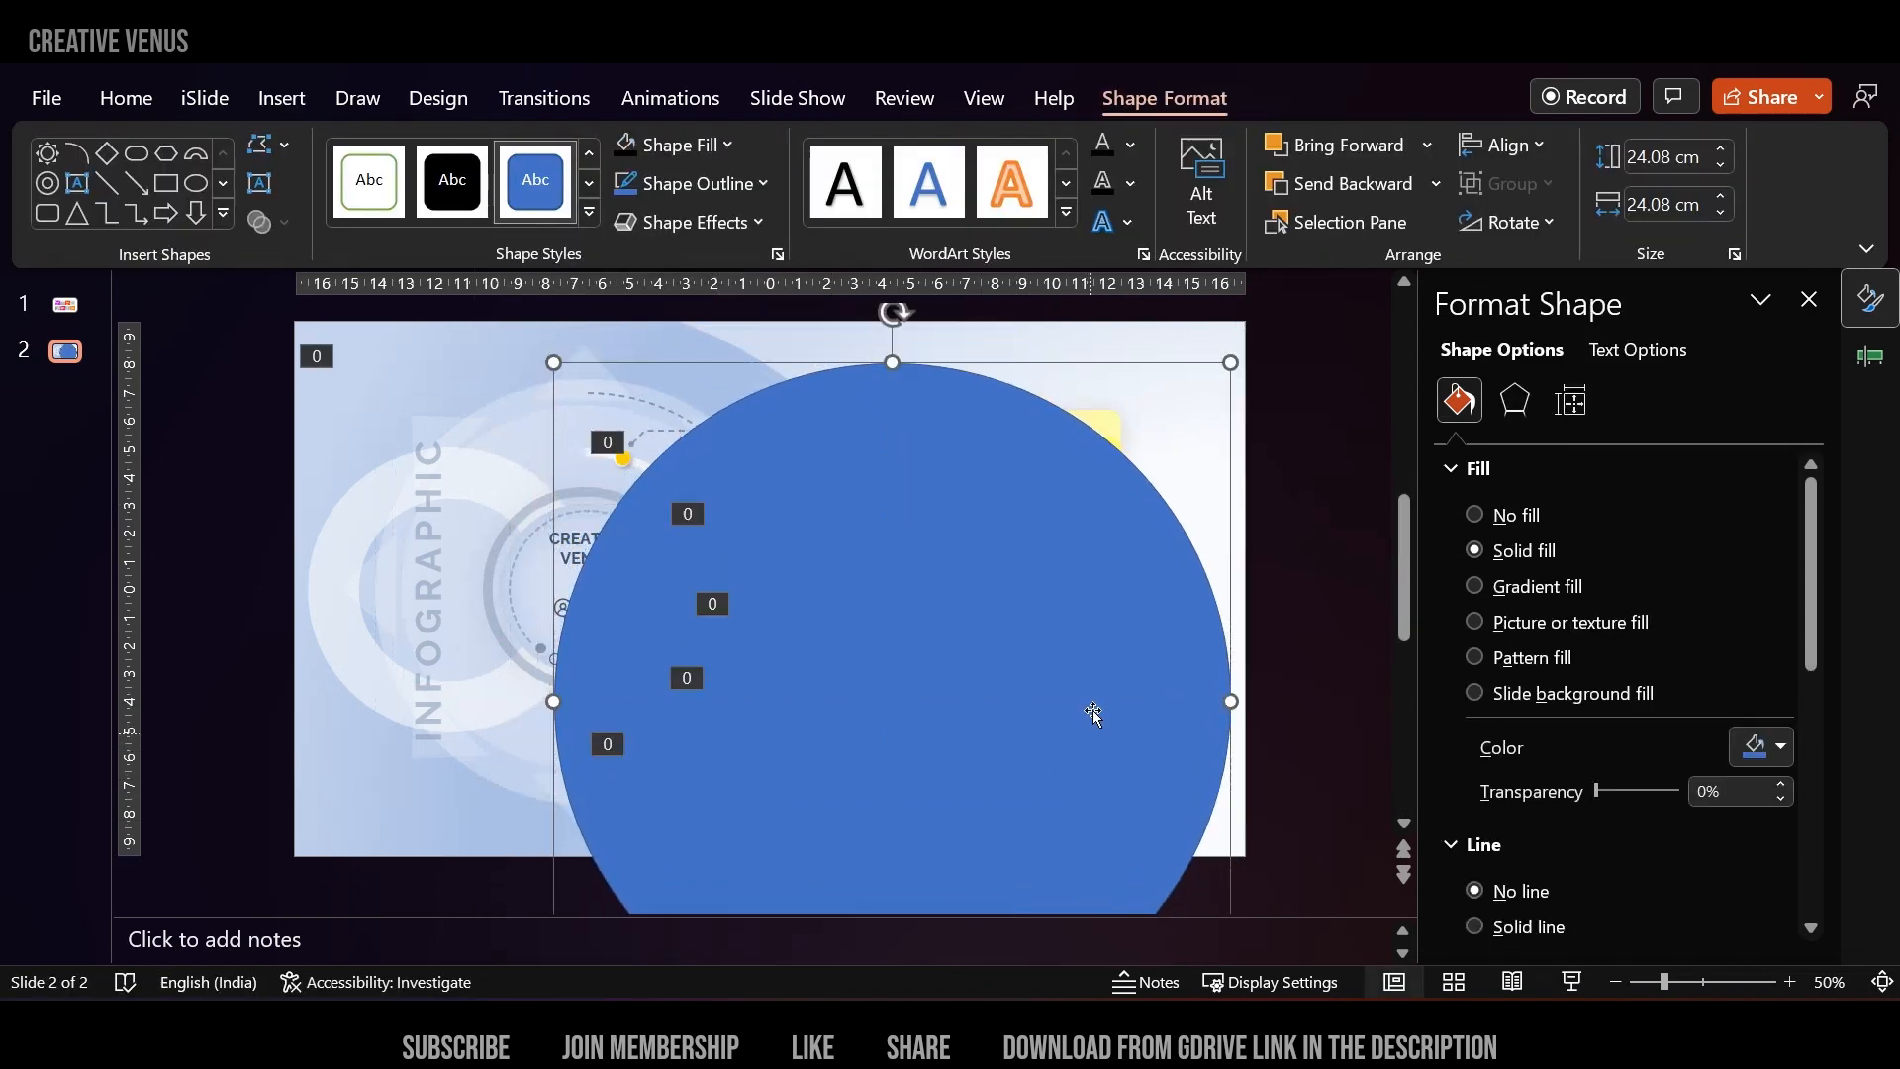
scroll(1049, 614, "down", 3)
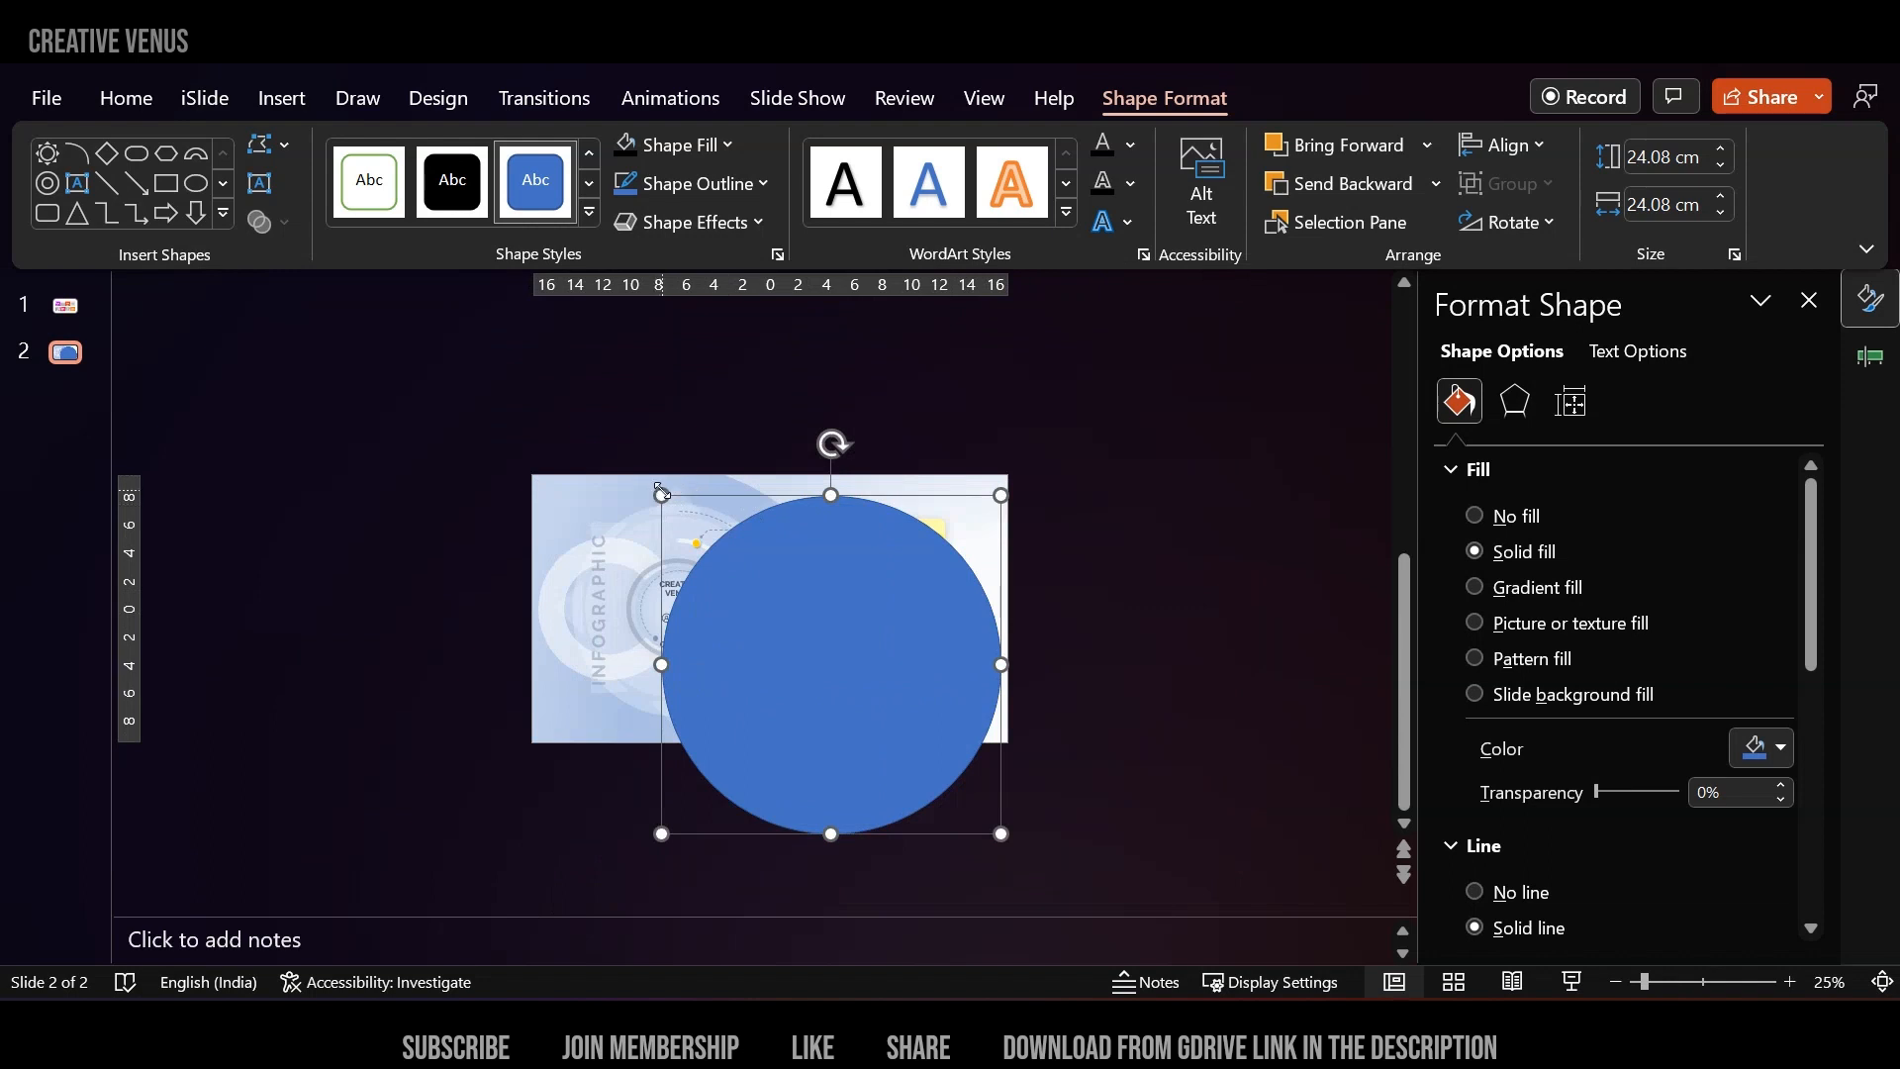
left_click_drag(662, 492, 566, 405)
left_click_drag(891, 636, 878, 695)
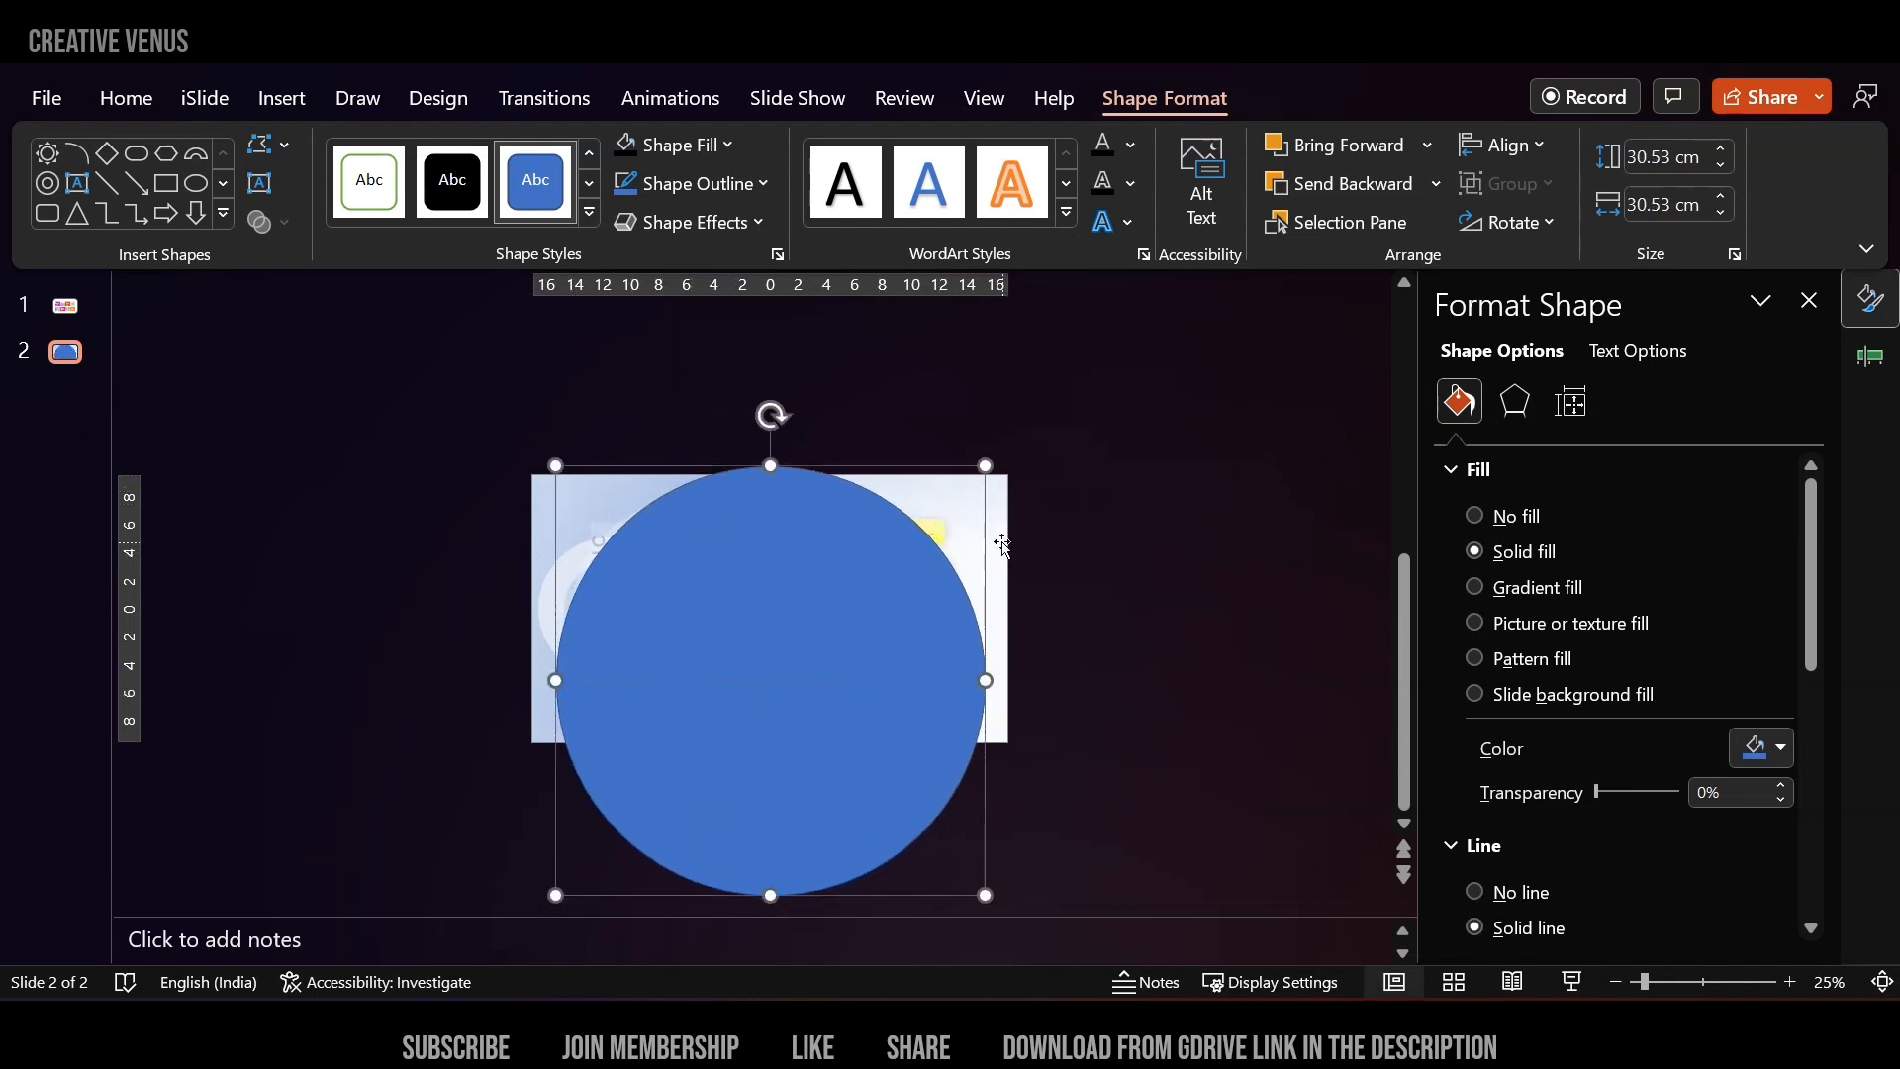
Subtract the second circle from the duplicated curved shape, keeping a narrower curved area at the slide's right edge.
left_click(797, 581, "shift")
left_click(263, 222)
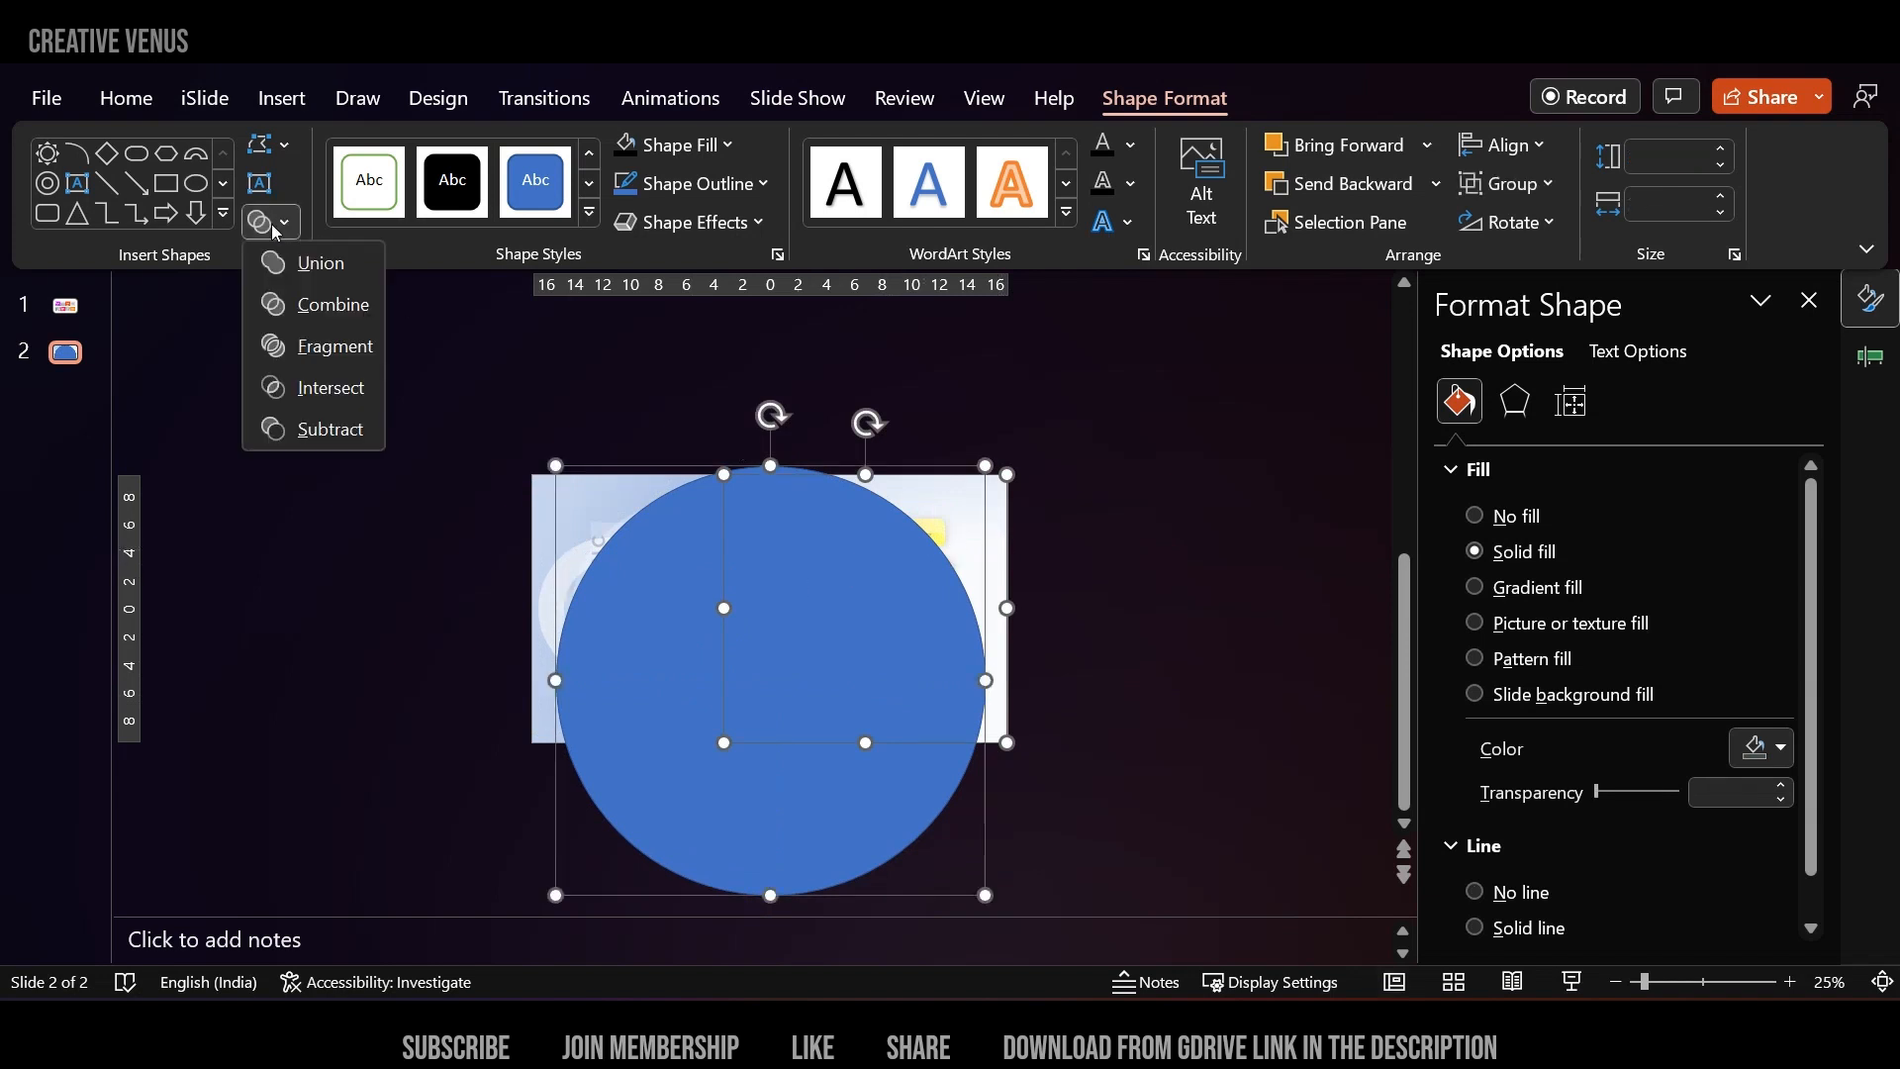
left_click(322, 427)
scroll(989, 643, "up", 3)
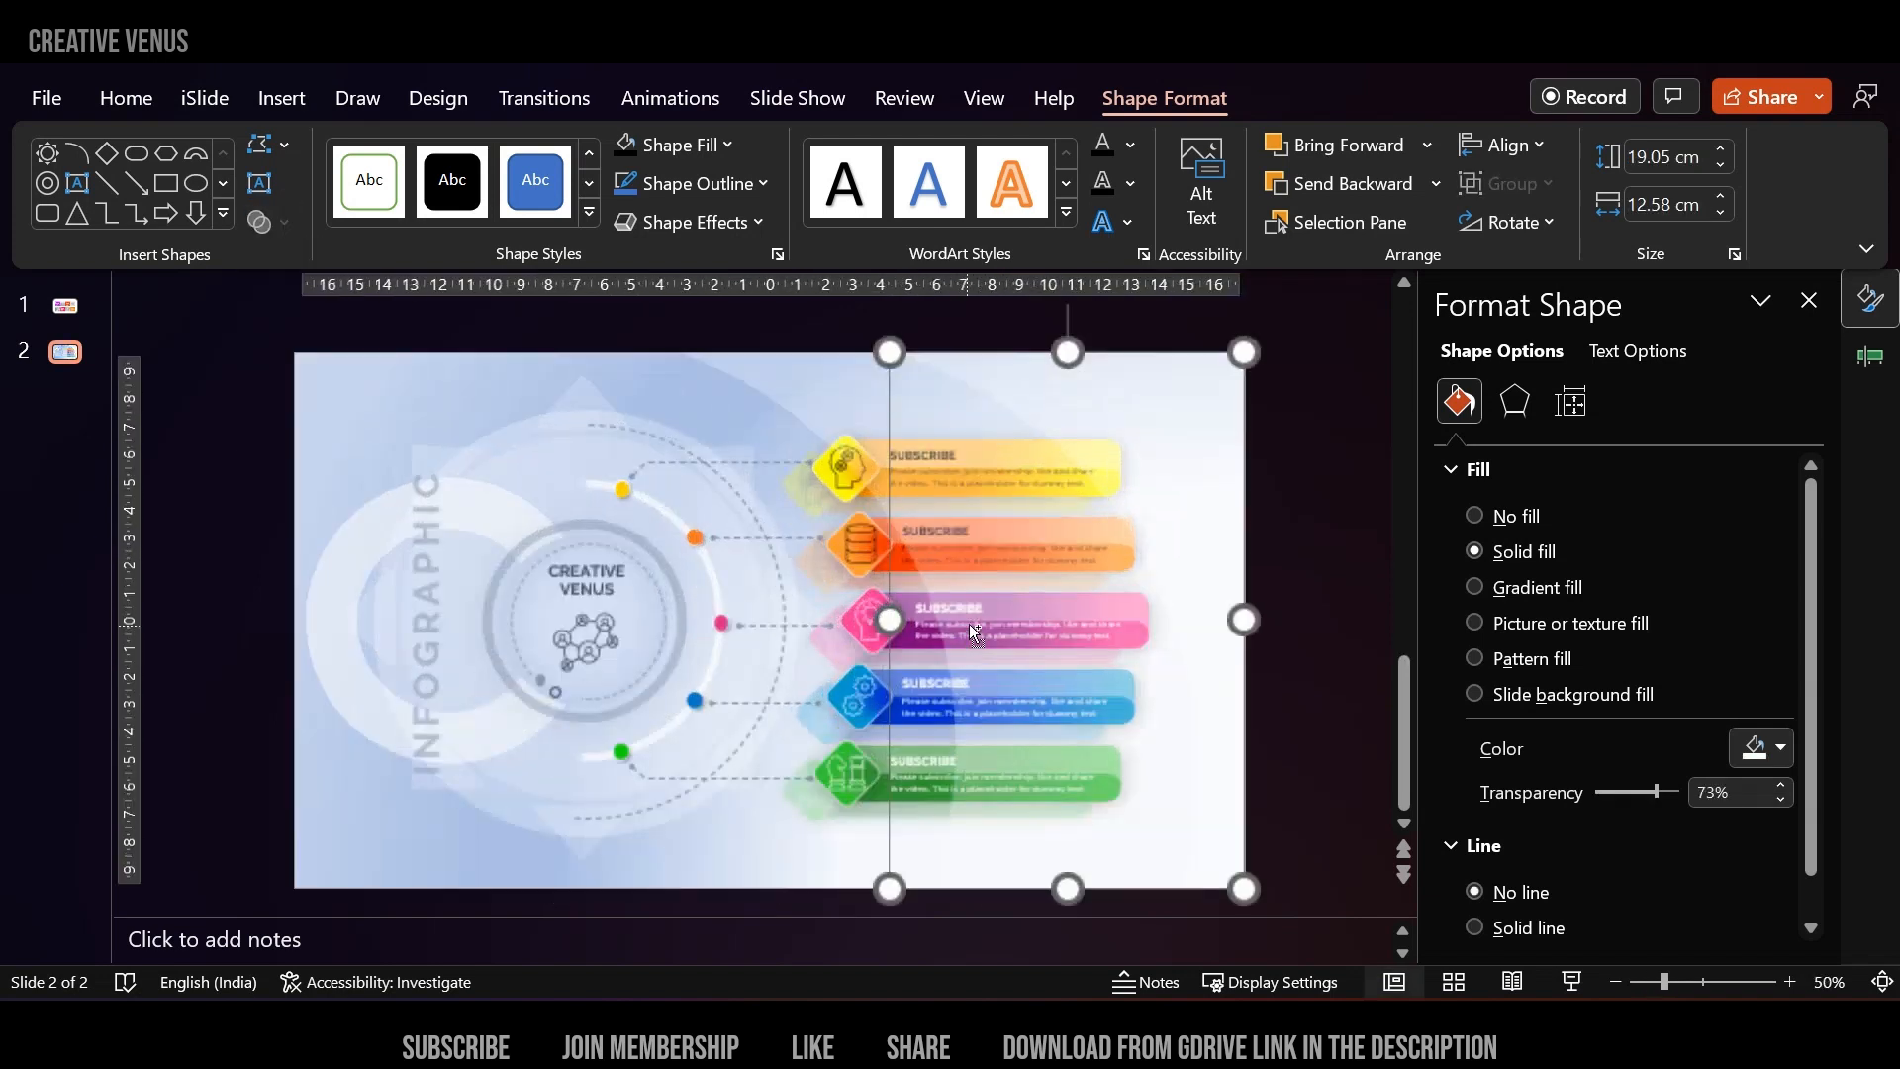
Set the wider curved shape to 77% transparency and fill the narrower one at the slide's right edge blue with 92% transparency.
left_click_drag(1658, 792, 1658, 798)
left_click(764, 394)
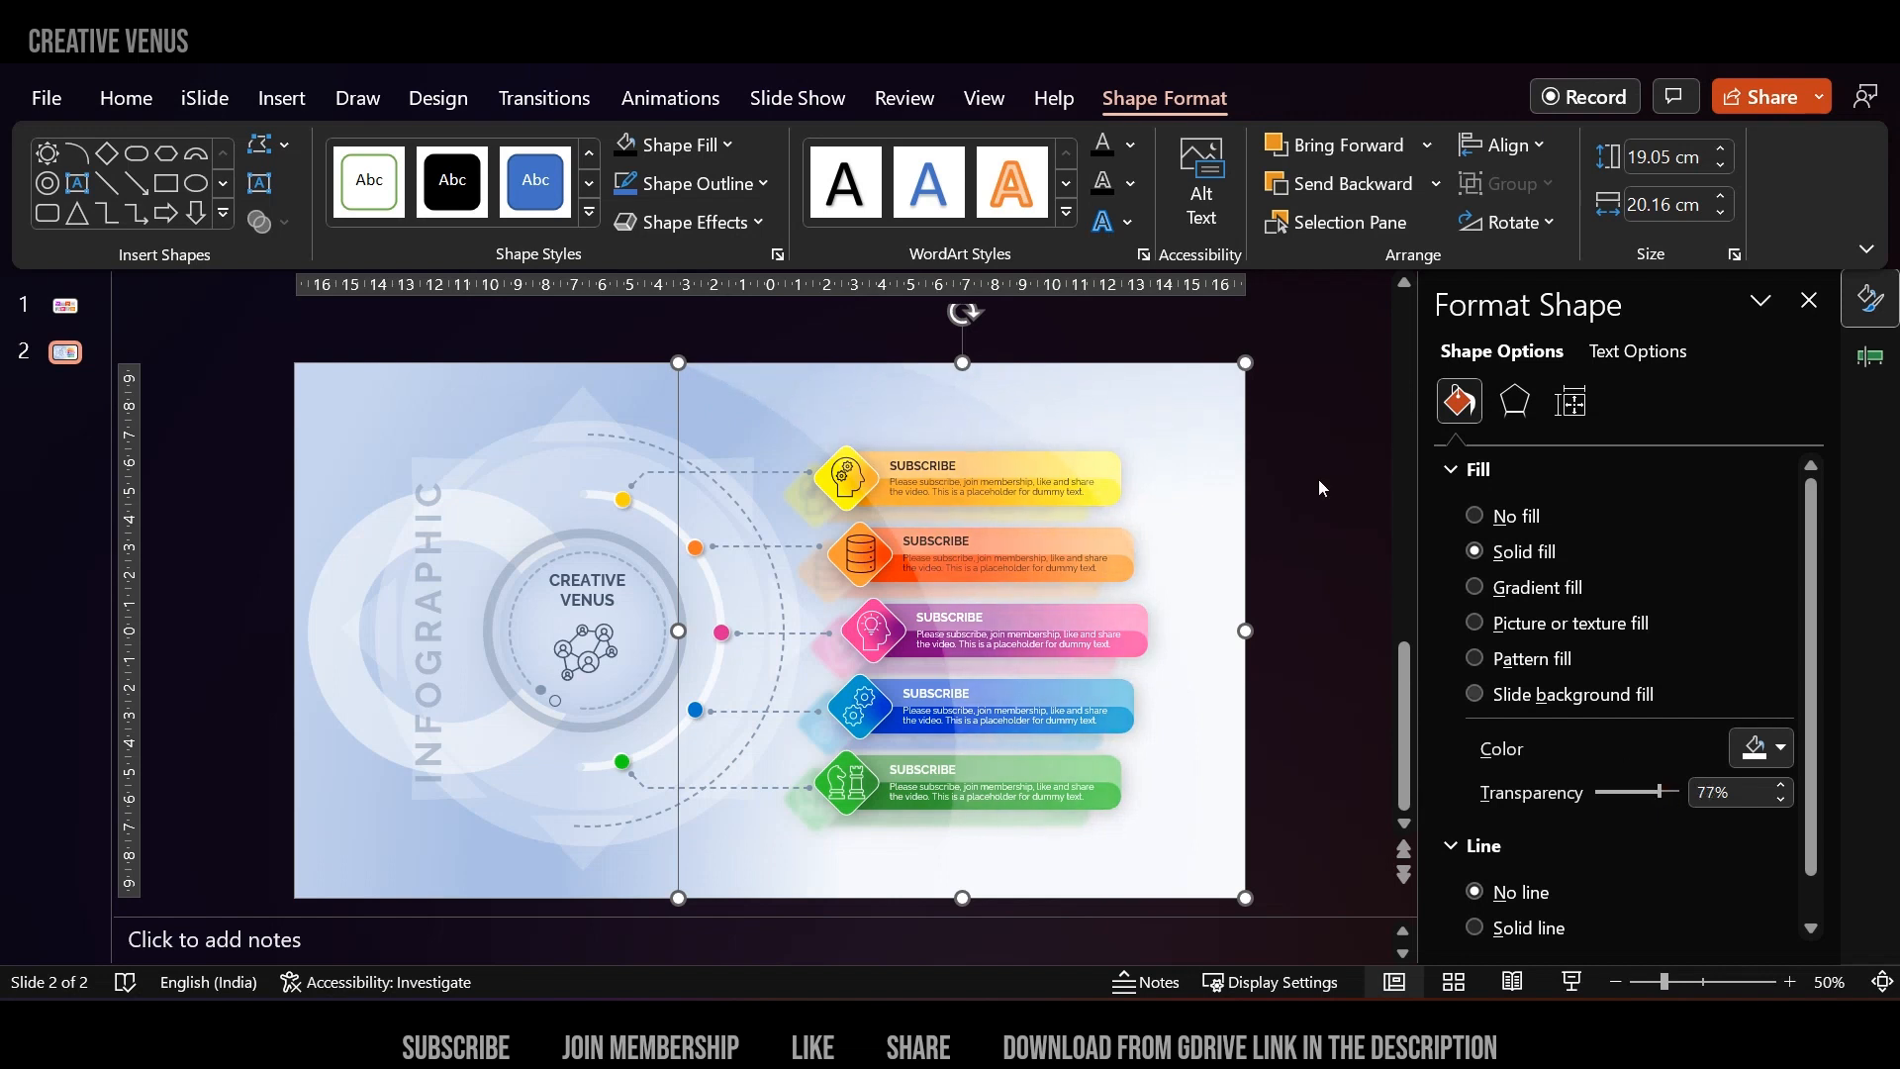
left_click(1783, 754)
left_click(1757, 453)
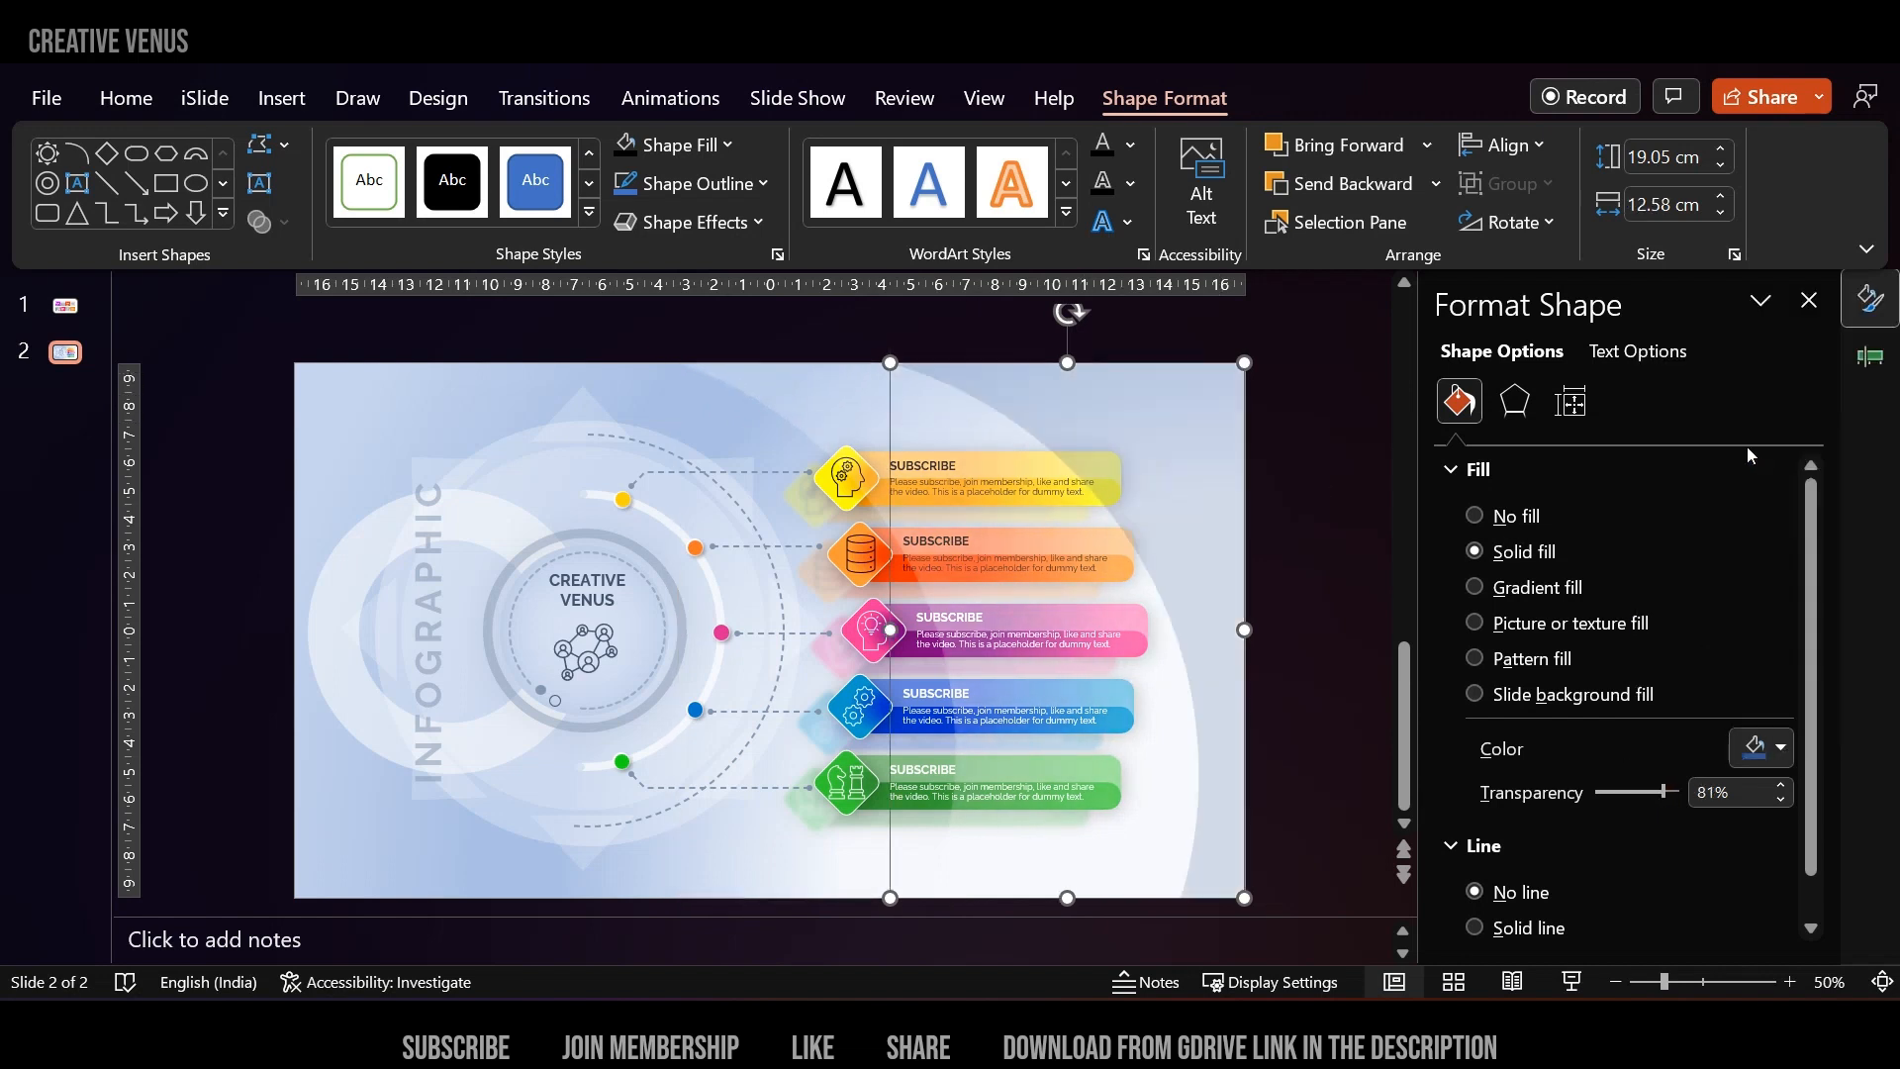
left_click_drag(1666, 792, 1672, 797)
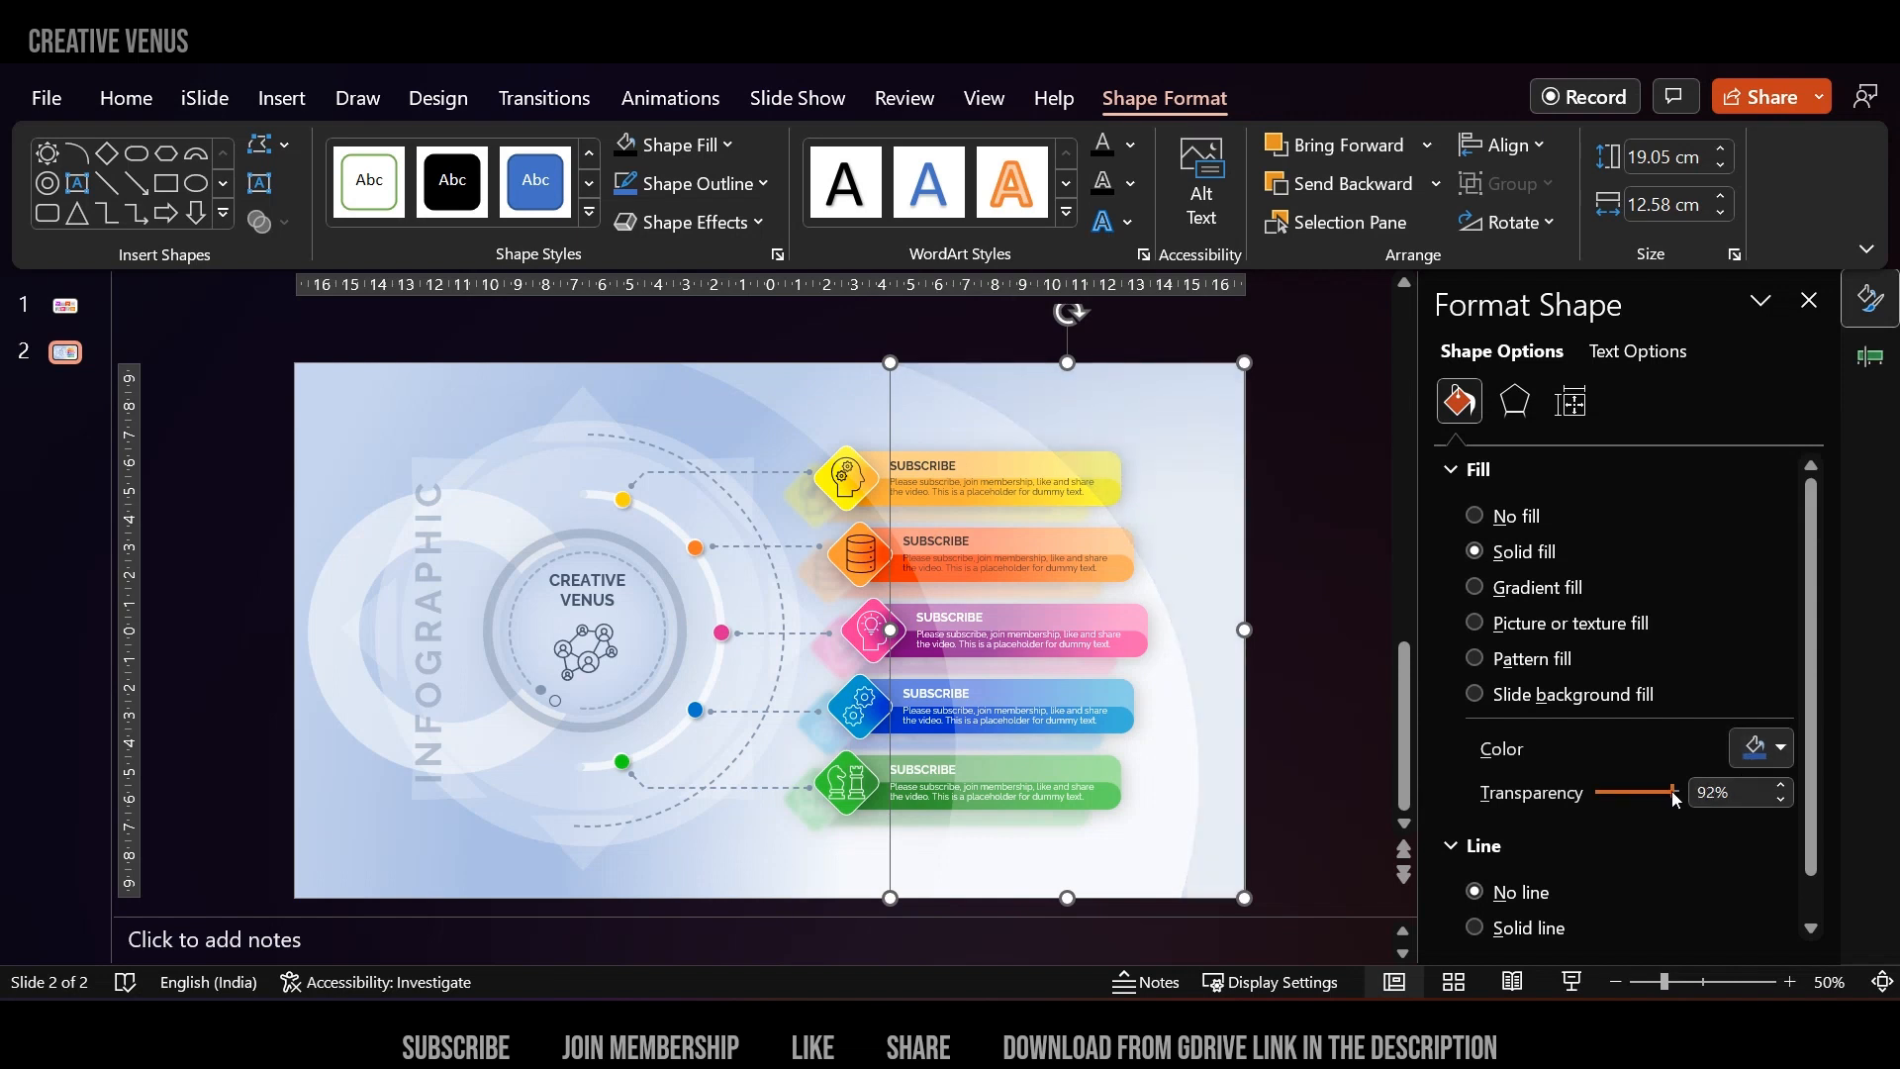
left_click(1309, 686)
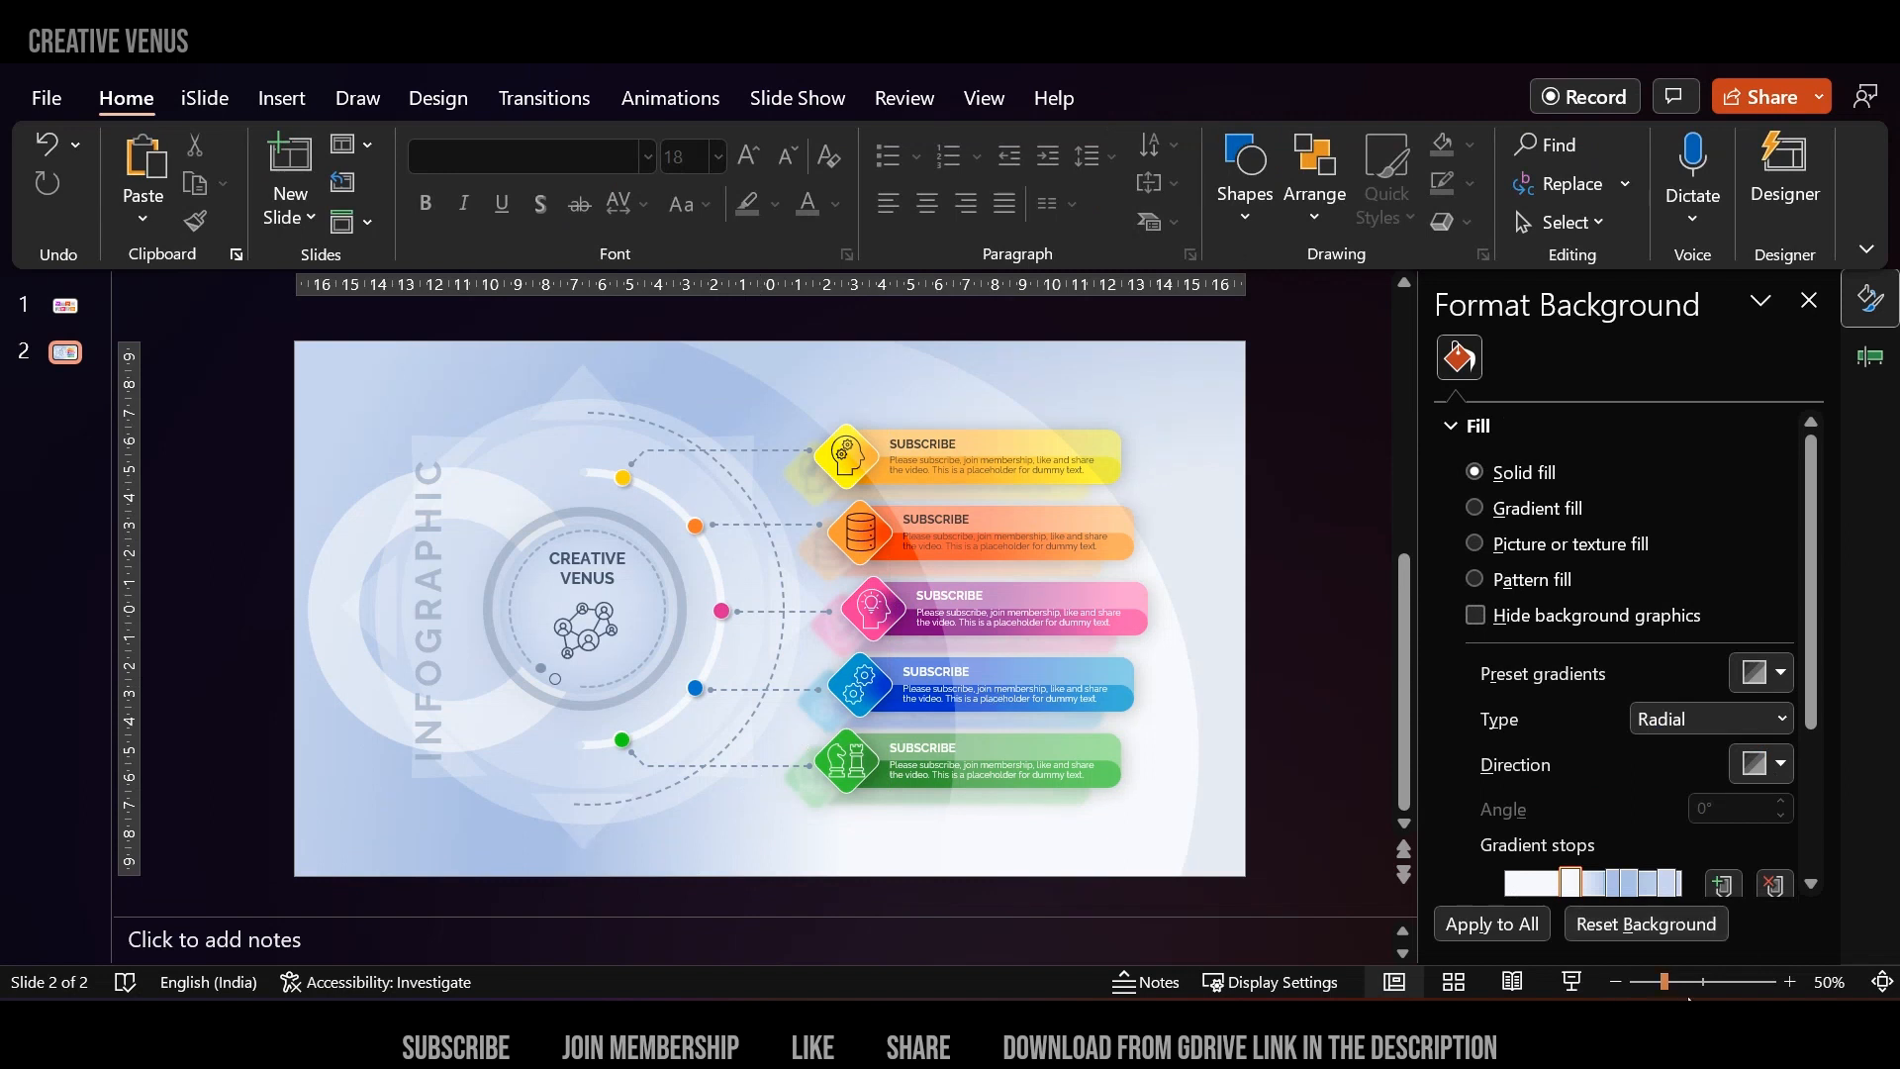
Select the blurred picture behind the label bars and undo the last change.
left_click(812, 806)
key("ctrl+z")
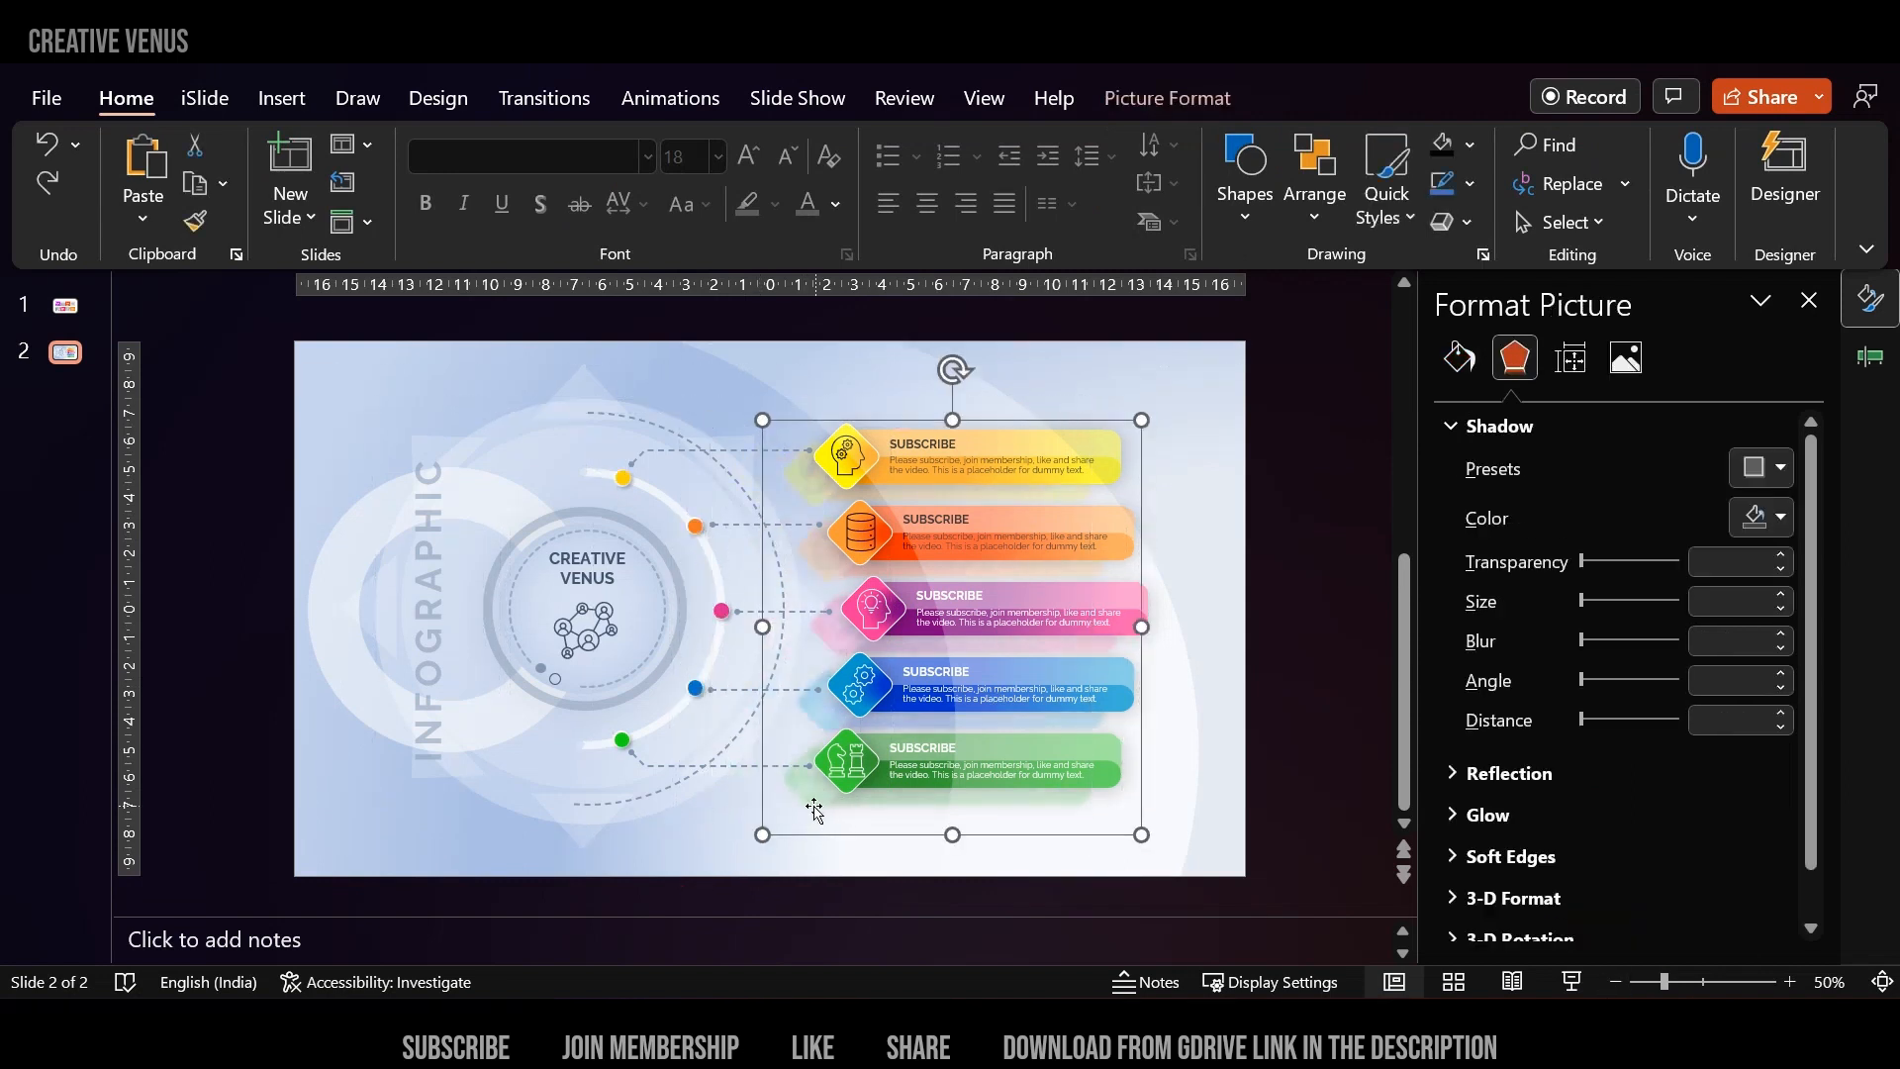